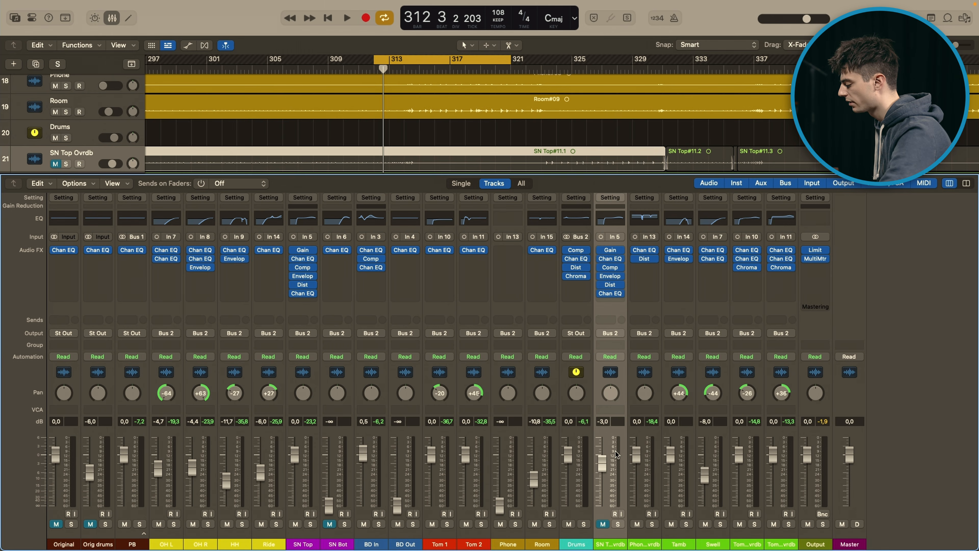
Step: Select the Phone Ovrdb and Swell channels in turn, and audition the cycle section with the Drums bus soloed
{"action": "left_click", "coordinate": [649, 482]}
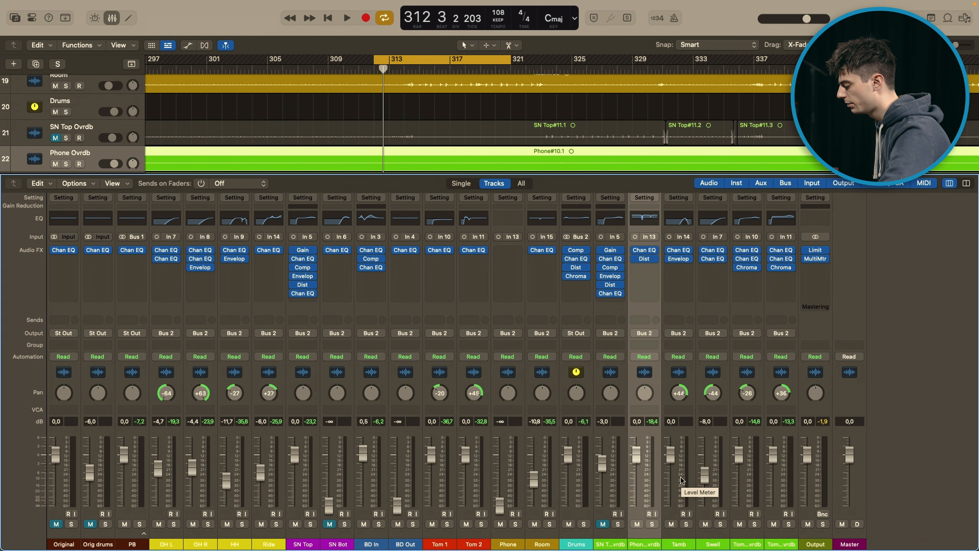
{"action": "left_click", "coordinate": [720, 466]}
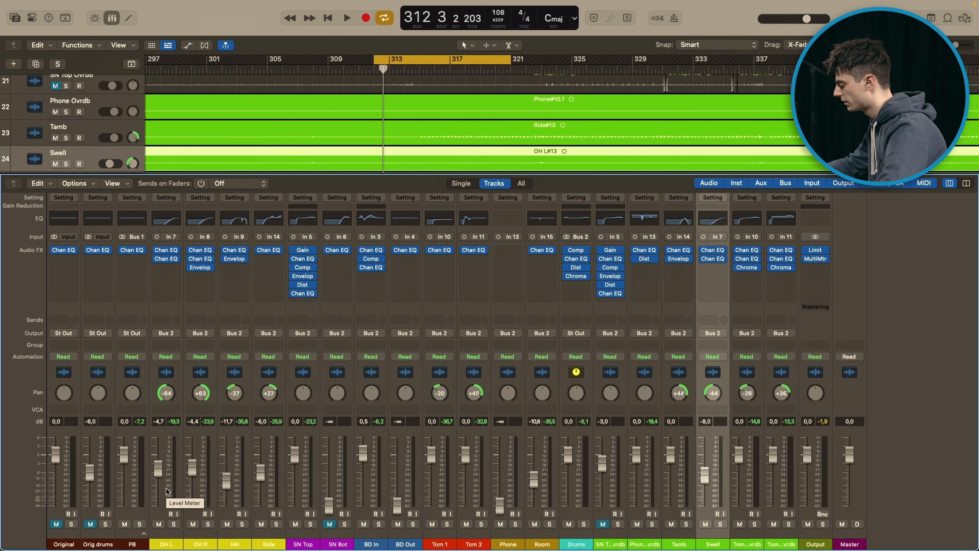
{"action": "left_click", "coordinate": [583, 524]}
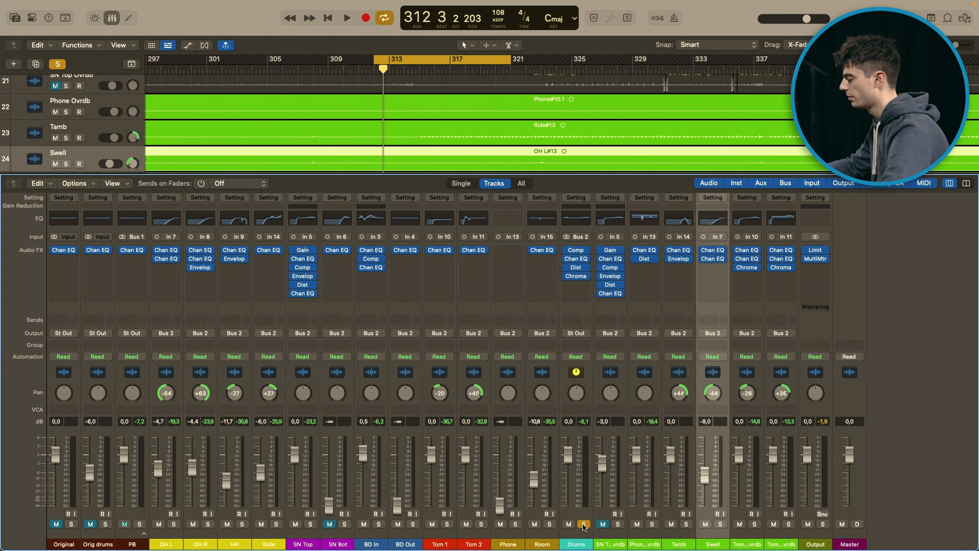
{"action": "key", "text": "space"}
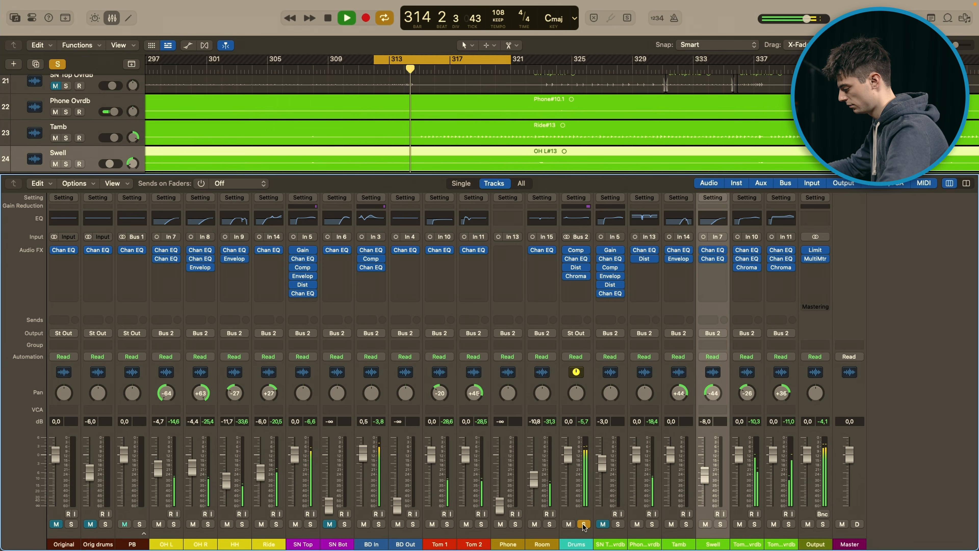
{"action": "key", "text": "space"}
Step: Mute the Phone Ovrdb, Tamb, Swell and two Tom overdub channels, replay the soloed drums and clear the Drums solo
{"action": "left_click_drag", "start_coordinate": [637, 524], "coordinate": [773, 525]}
{"action": "key", "text": "space"}
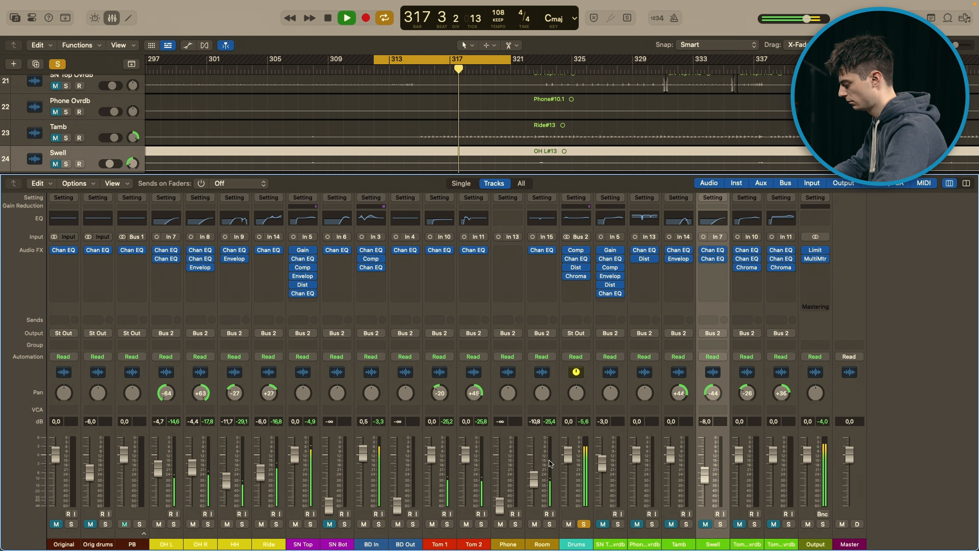
{"action": "key", "text": "space"}
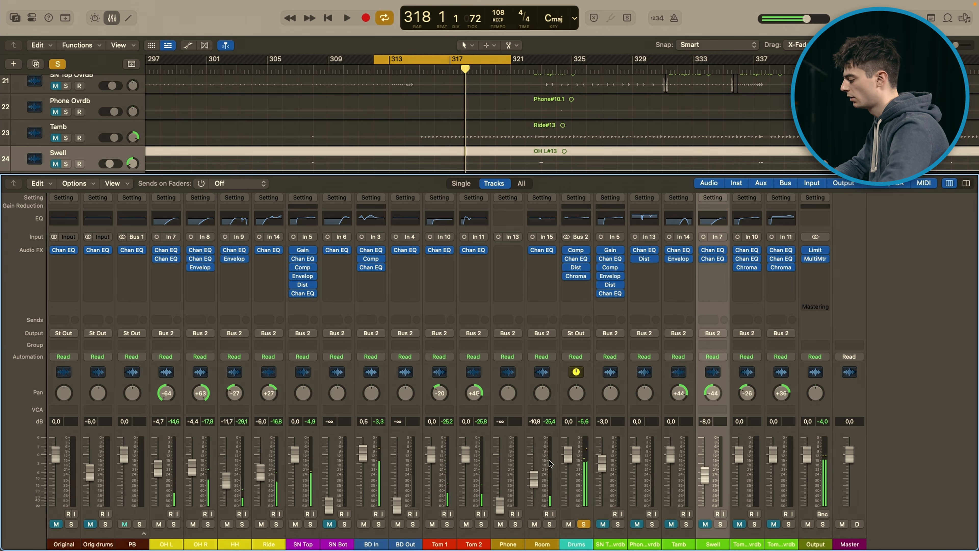
{"action": "left_click", "coordinate": [584, 524]}
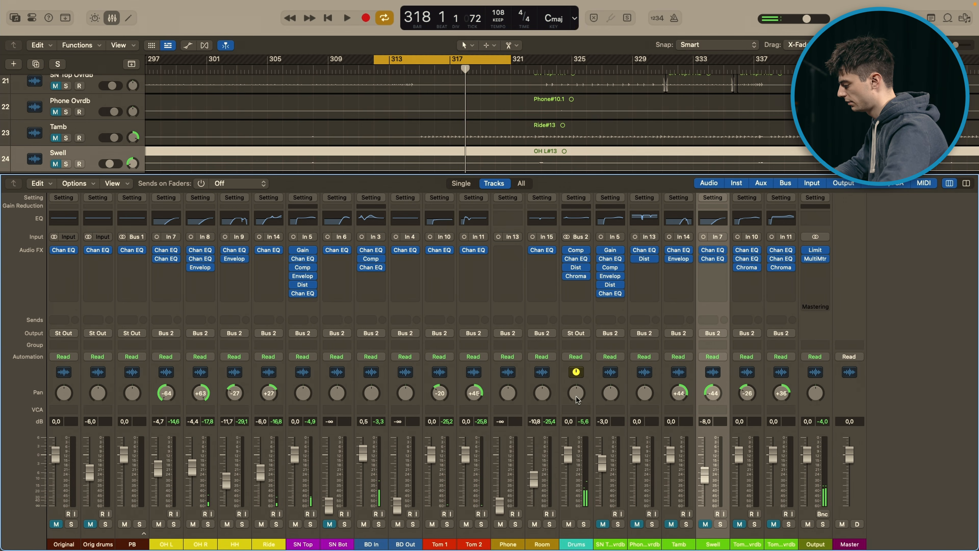
Step: Bypass Comp, Dist and Chroma on the Drums bus, and audition the soloed OH L and OH R with cycle mode off
{"action": "left_click", "coordinate": [566, 250], "text": "alt"}
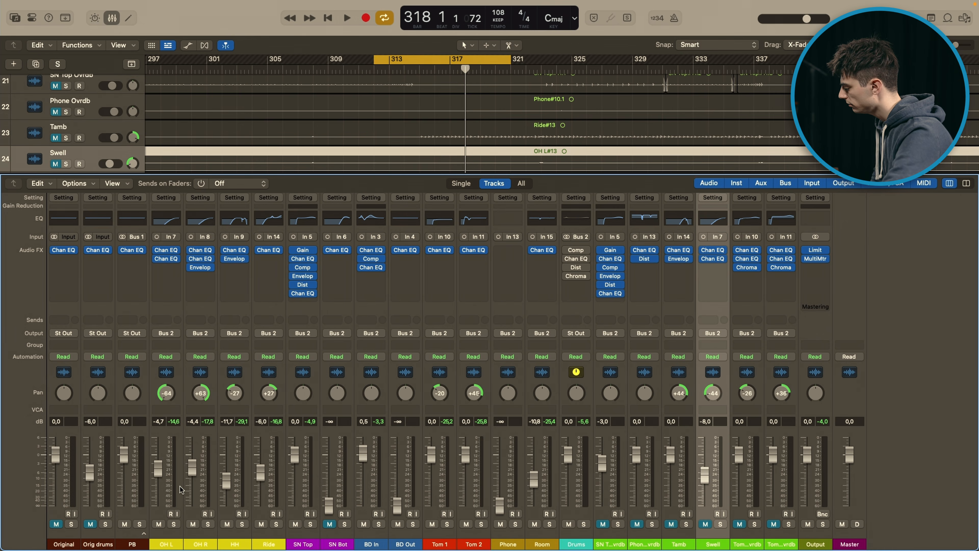
{"action": "left_click", "coordinate": [174, 524]}
{"action": "left_click", "coordinate": [208, 524]}
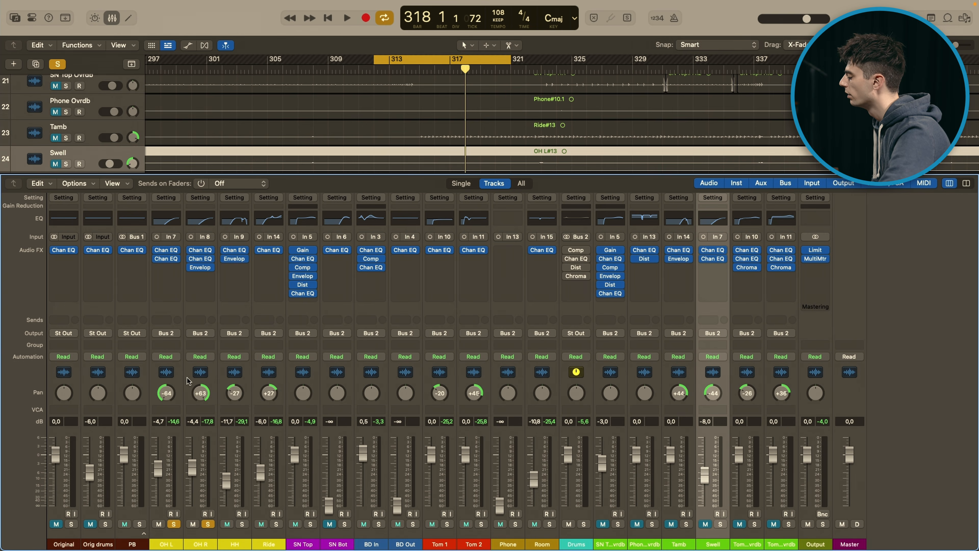
{"action": "key", "text": "c"}
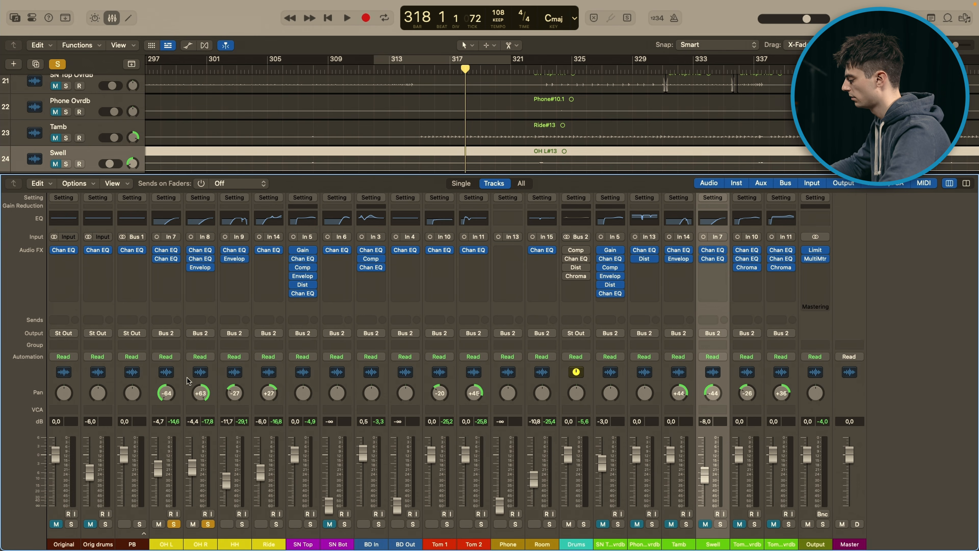
{"action": "key", "text": "space"}
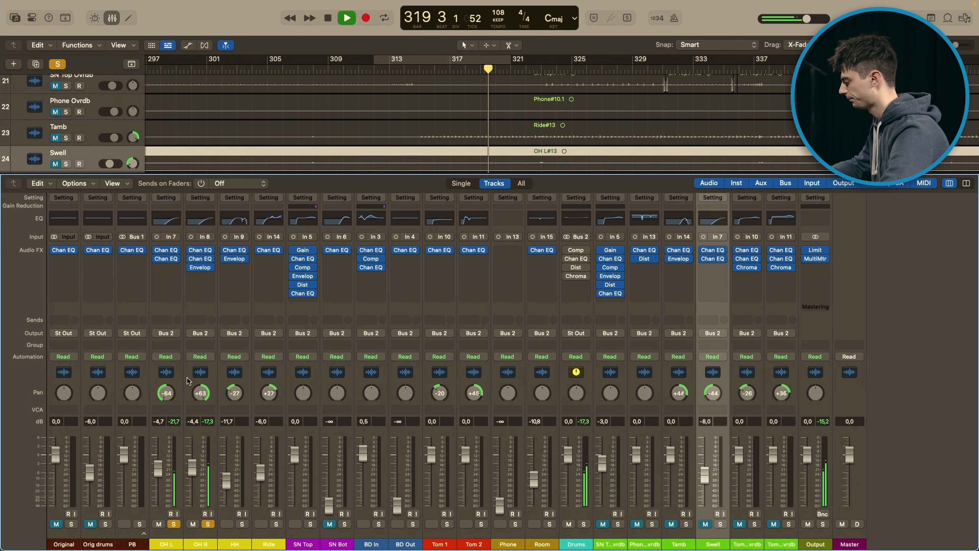
{"action": "key", "text": "space"}
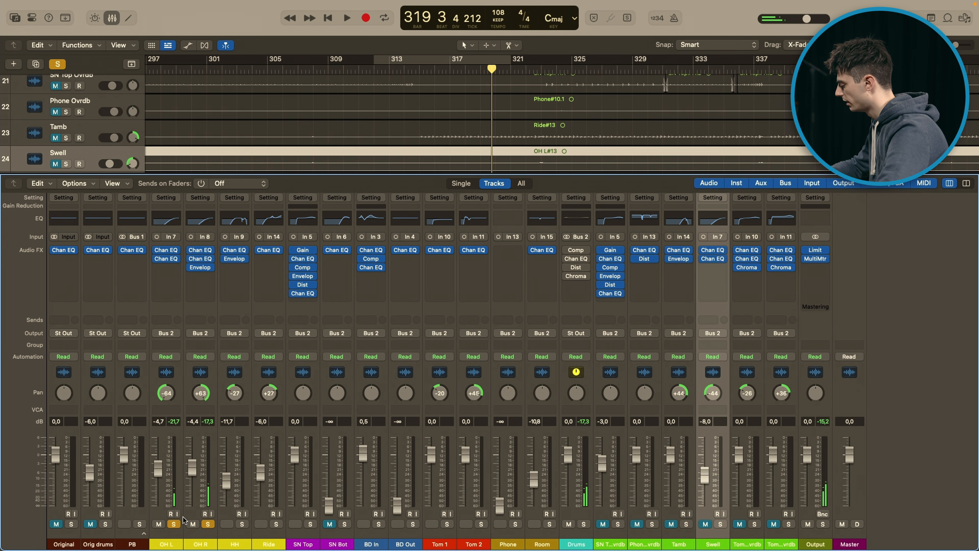
Step: Leave only OH L soloed and examine the settings of its two Channel EQ plug-ins
{"action": "left_click", "coordinate": [208, 523]}
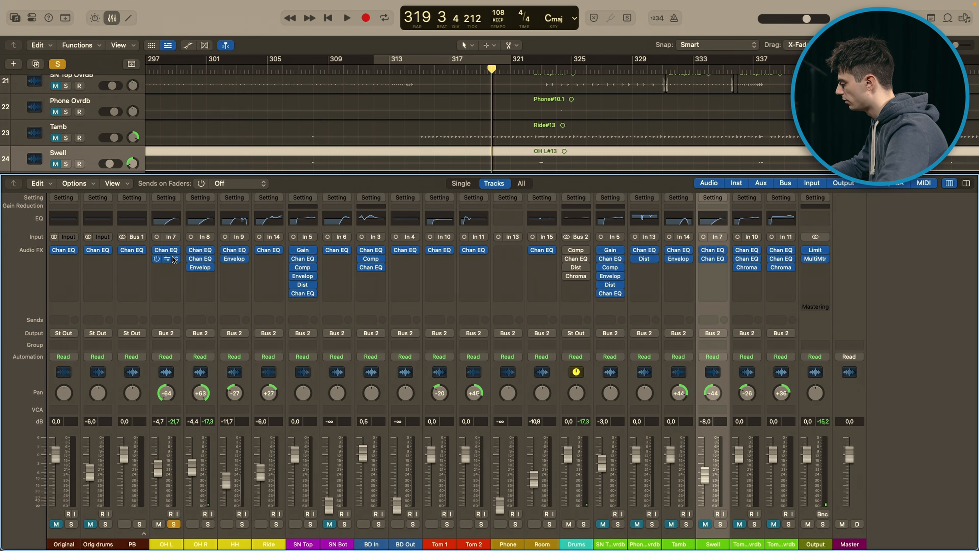
{"action": "left_click", "coordinate": [167, 258]}
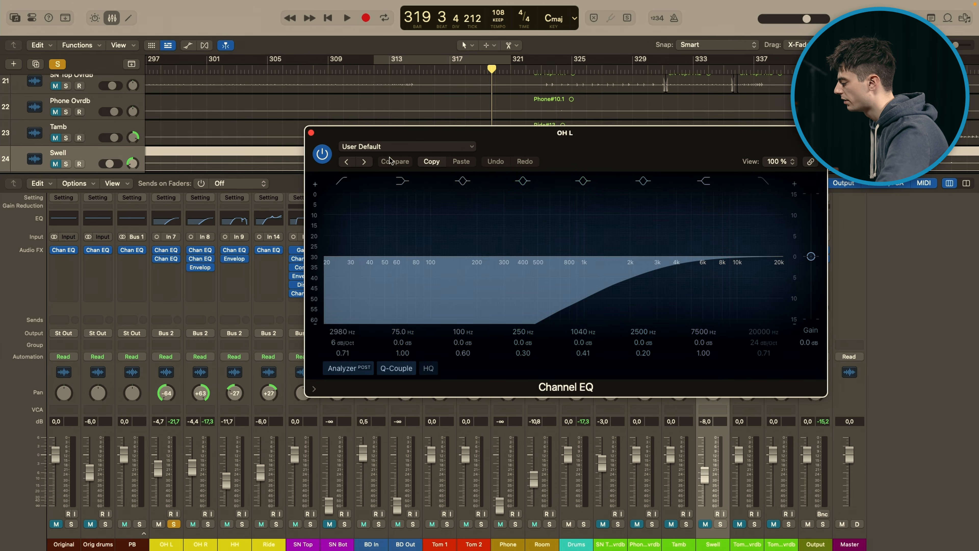
{"action": "left_click", "coordinate": [311, 134]}
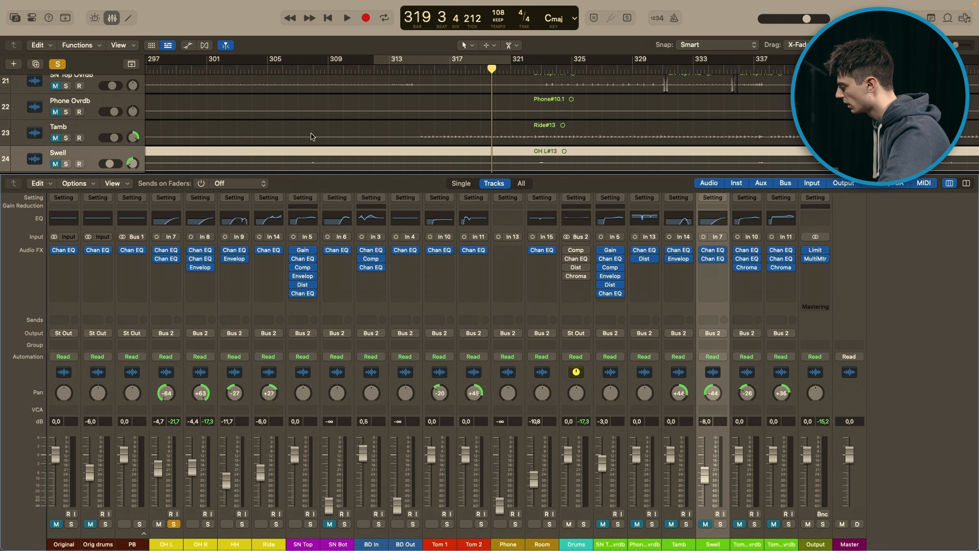
{"action": "left_click", "coordinate": [167, 258]}
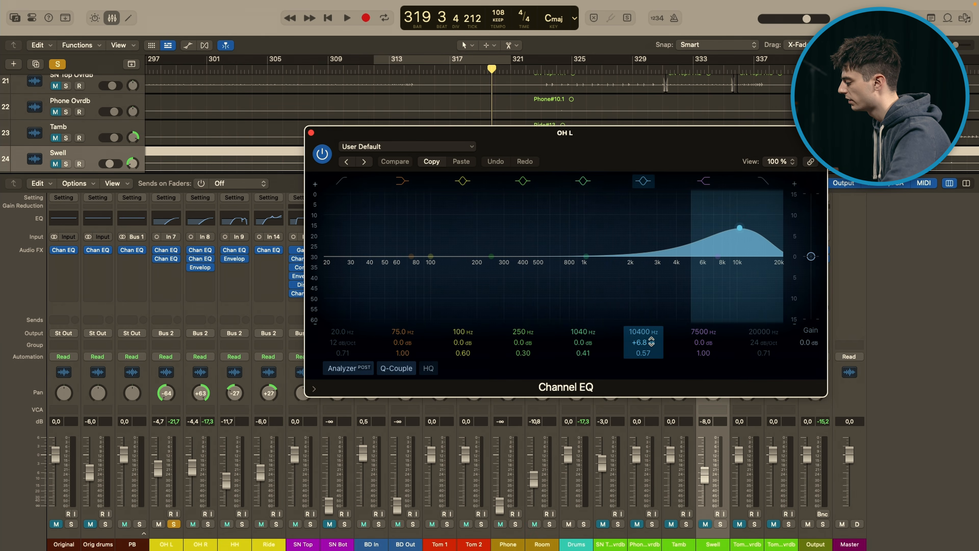
{"action": "left_click", "coordinate": [311, 133]}
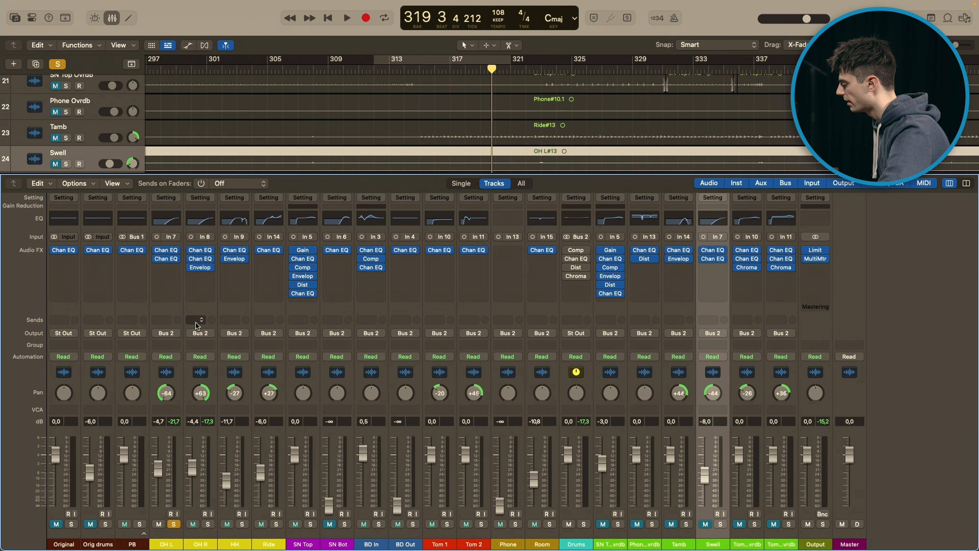
Step: Bypass the Enveloper on OH R, audition both overheads soloed together, and clear their solos
{"action": "left_click", "coordinate": [198, 267]}
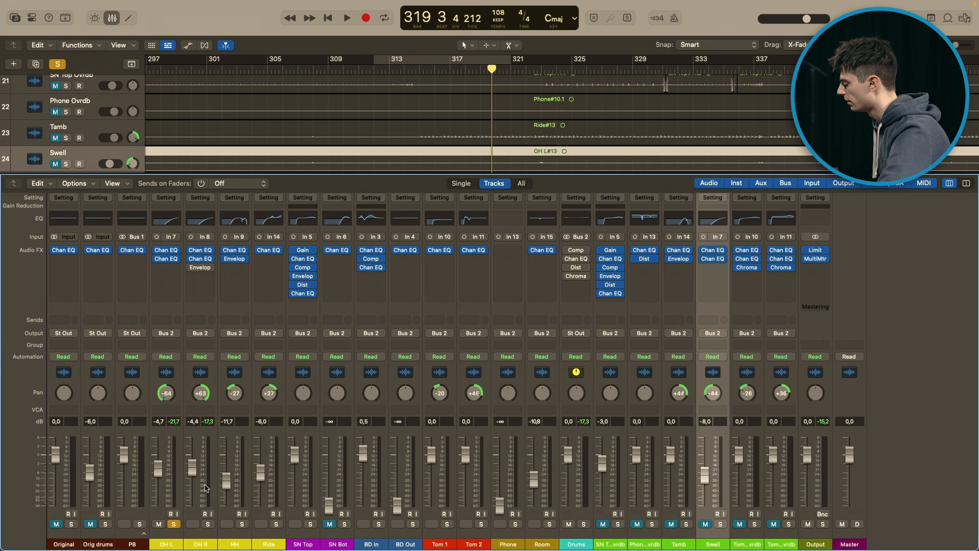
{"action": "left_click", "coordinate": [206, 525]}
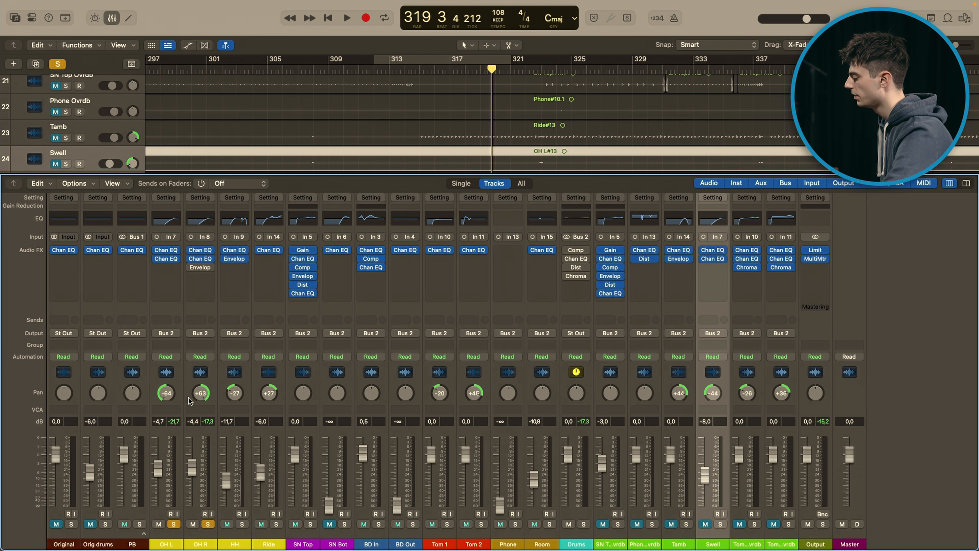
{"action": "key", "text": "space"}
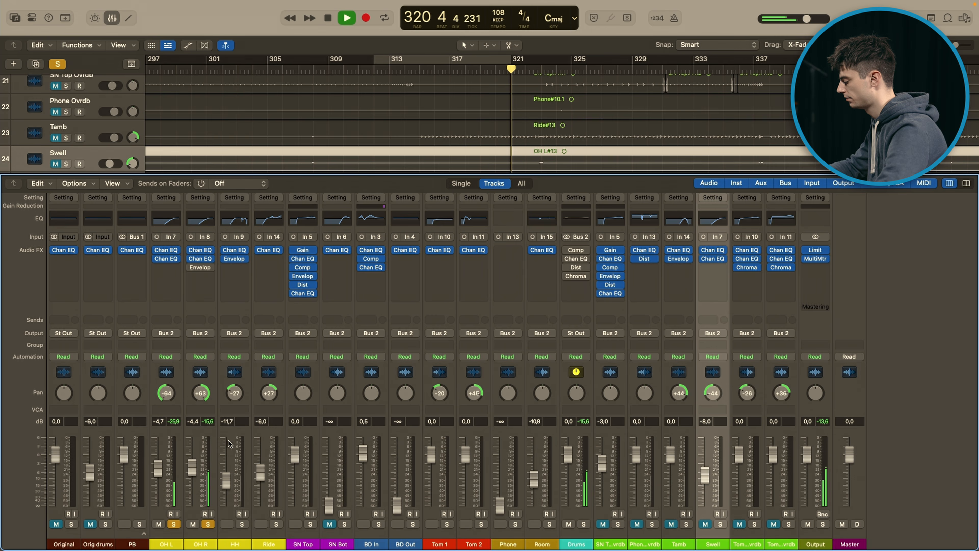
{"action": "key", "text": "space"}
{"action": "left_click", "coordinate": [173, 523]}
Step: Select the OH R channel and examine the attack and release settings of its Enveloper
{"action": "left_click", "coordinate": [200, 490]}
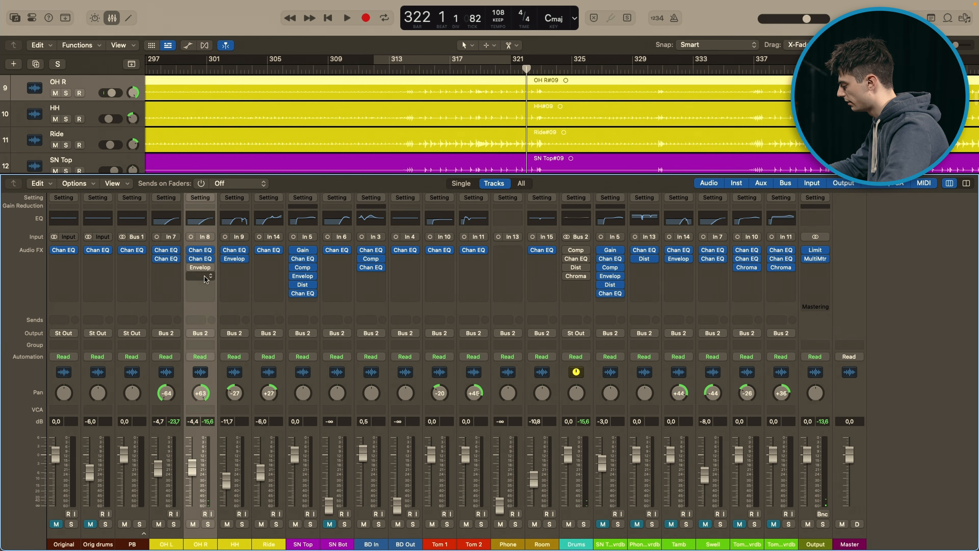
{"action": "left_click", "coordinate": [201, 267]}
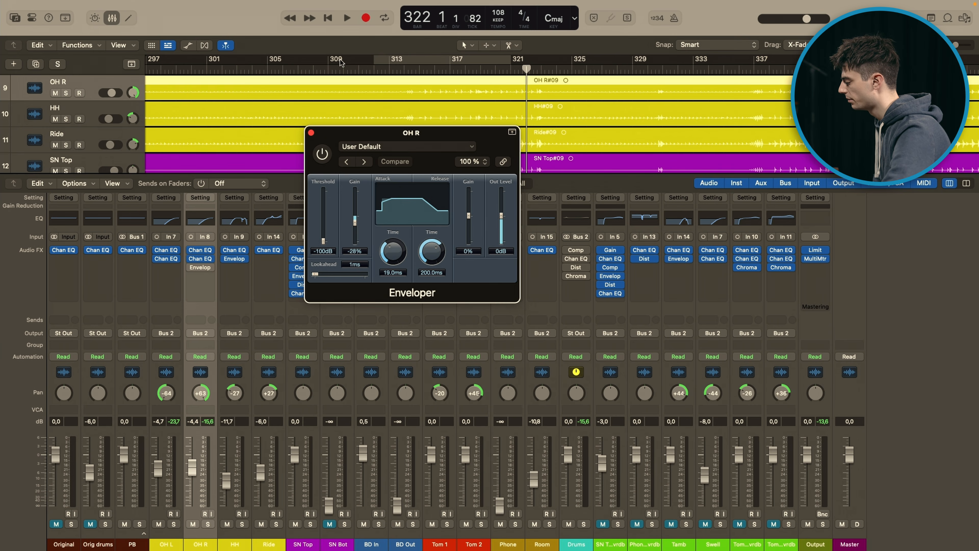
{"action": "left_click", "coordinate": [311, 133]}
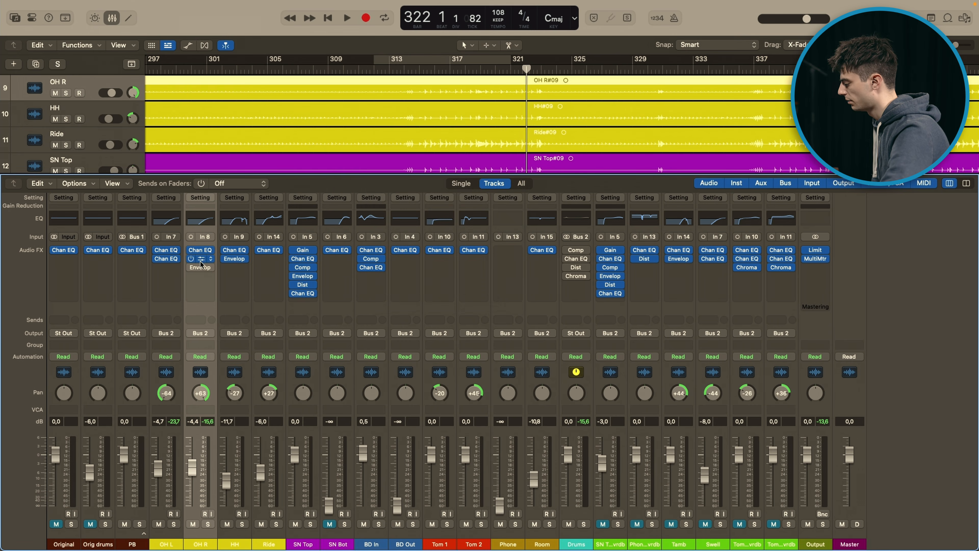
Step: Re-enable Comp, Dist and Chroma on the Drums bus and briefly play the mix
{"action": "left_click", "coordinate": [193, 267]}
{"action": "mouse_move", "coordinate": [567, 252]}
{"action": "mouse_move", "coordinate": [568, 280]}
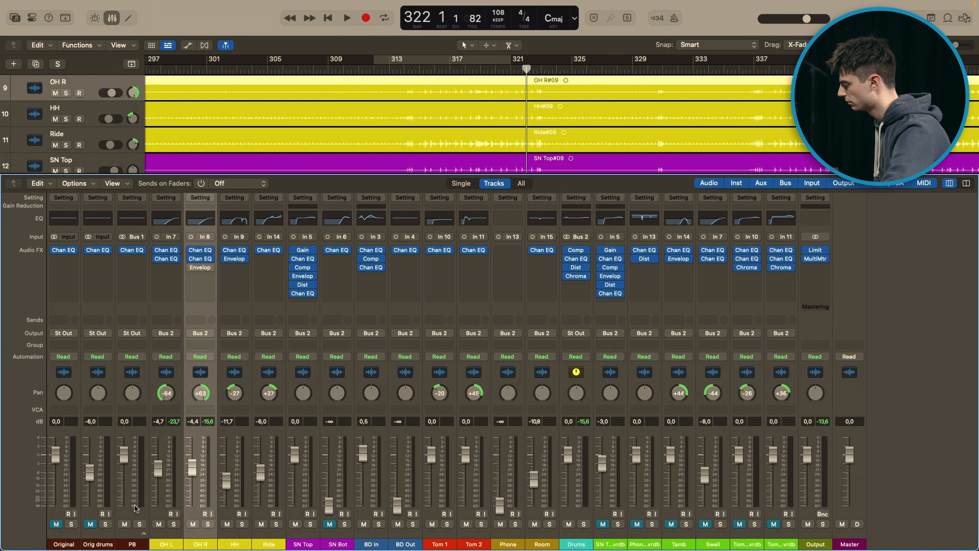
{"action": "key", "text": "space"}
Step: Play the mix from around bar 315 and compare it with the soloed Orig drums track
{"action": "key", "text": "space"}
{"action": "left_click", "coordinate": [431, 71]}
{"action": "key", "text": "space"}
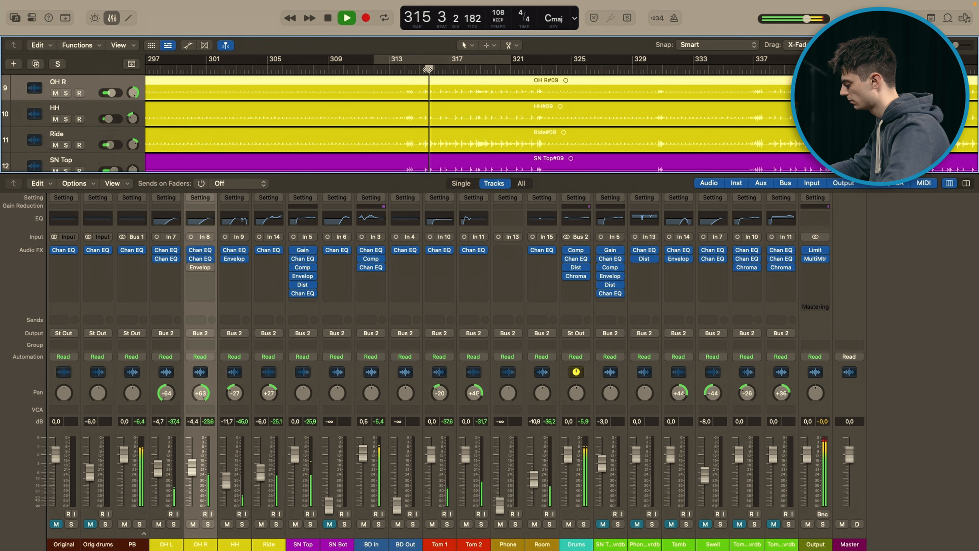
{"action": "left_click", "coordinate": [107, 524]}
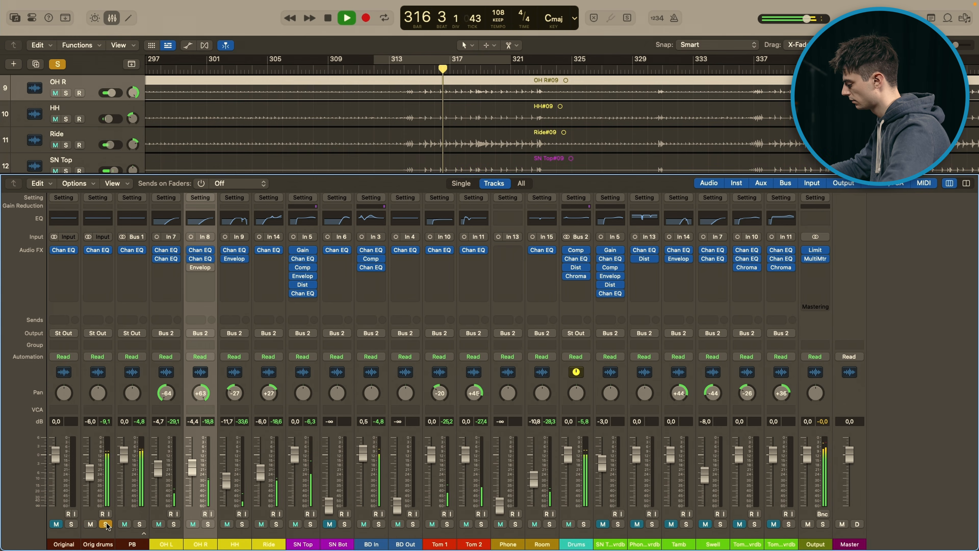
{"action": "left_click", "coordinate": [107, 523]}
{"action": "key", "text": "space"}
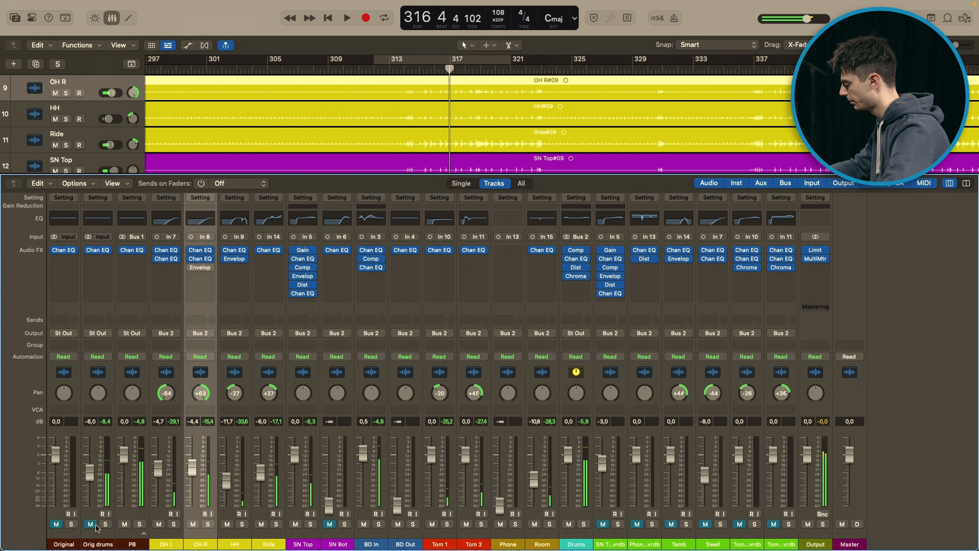
Step: Replay the mix from around bar 315 and compare it with the soloed Original track
{"action": "left_click", "coordinate": [420, 71]}
{"action": "key", "text": "space"}
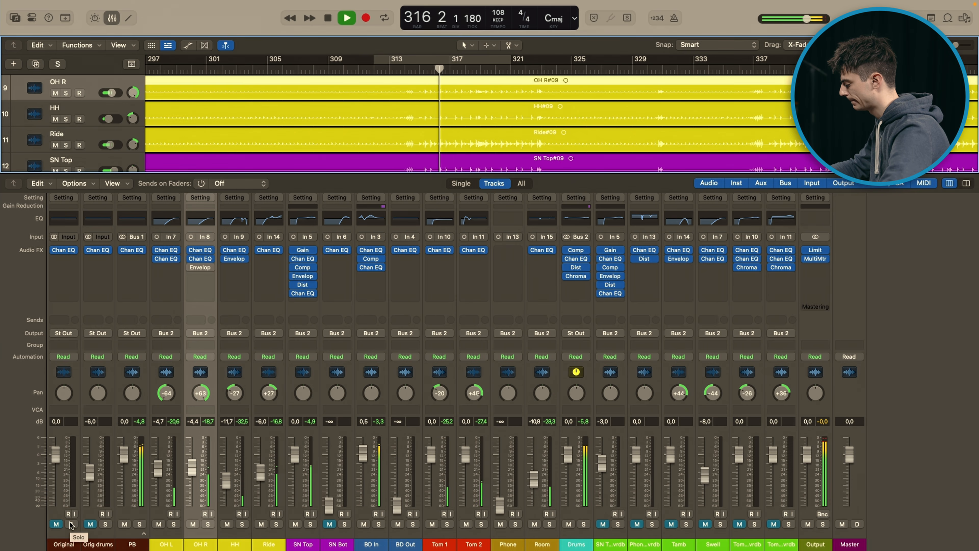
{"action": "left_click", "coordinate": [71, 524]}
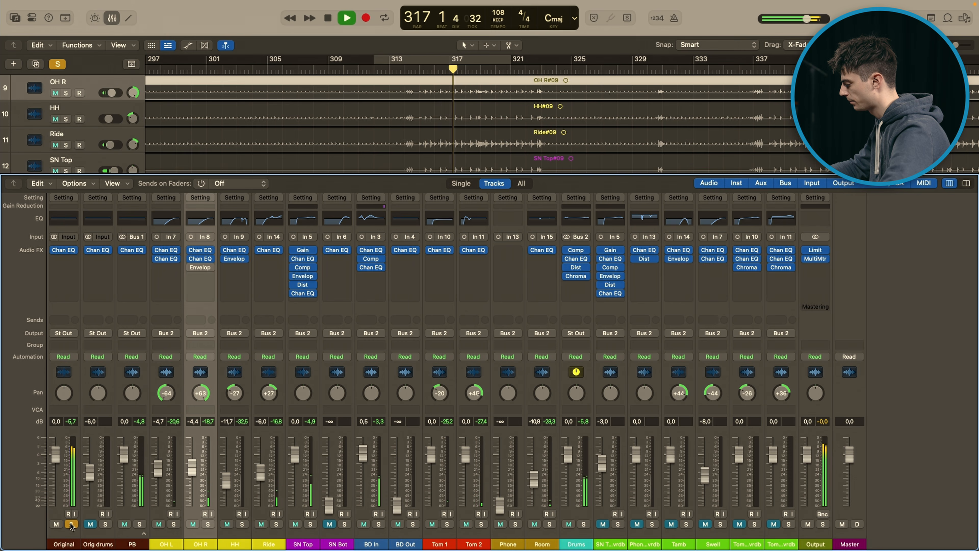
{"action": "left_click", "coordinate": [72, 524]}
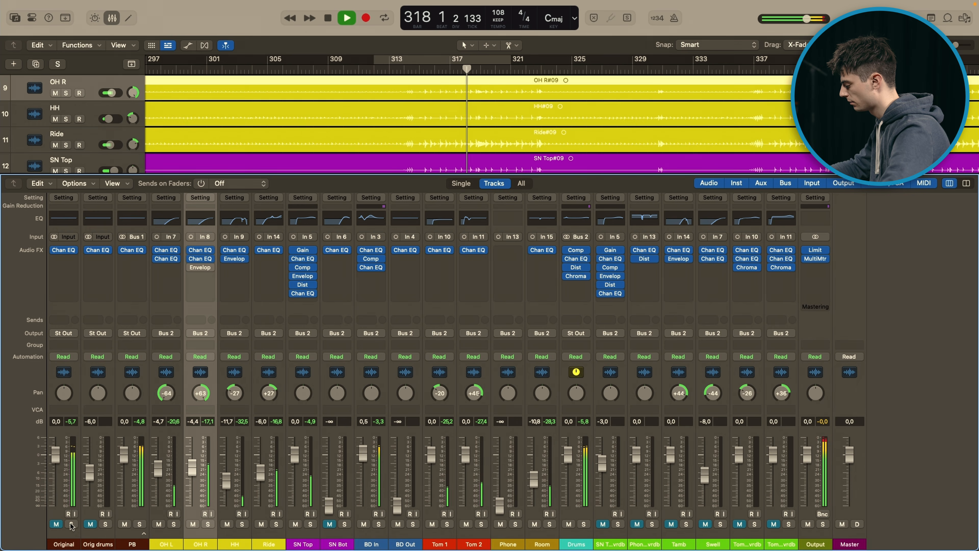
{"action": "key", "text": "space"}
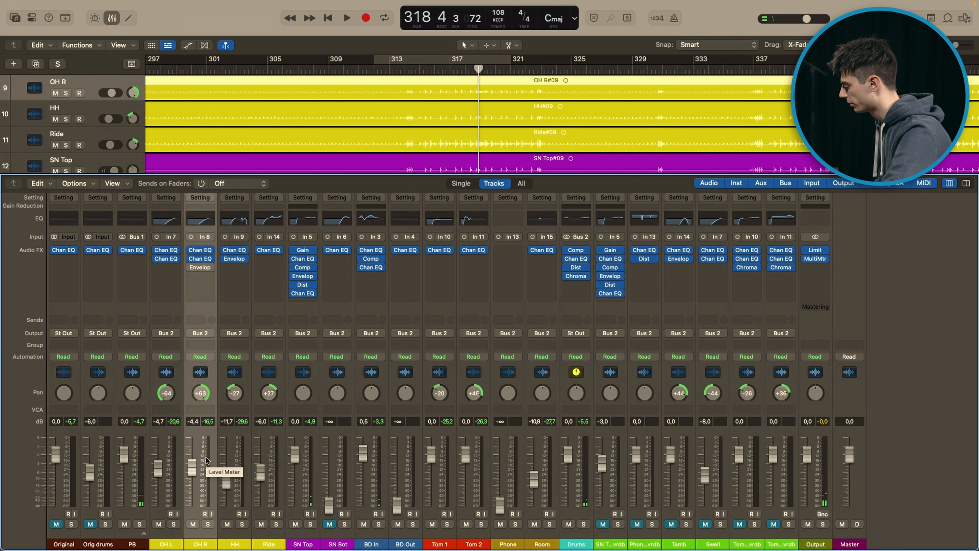
Step: Switch the Enveloper on OH R back on and close its plug-in window
{"action": "left_click", "coordinate": [200, 267]}
{"action": "left_click", "coordinate": [323, 154]}
{"action": "left_click_drag", "start_coordinate": [328, 137], "coordinate": [338, 151]}
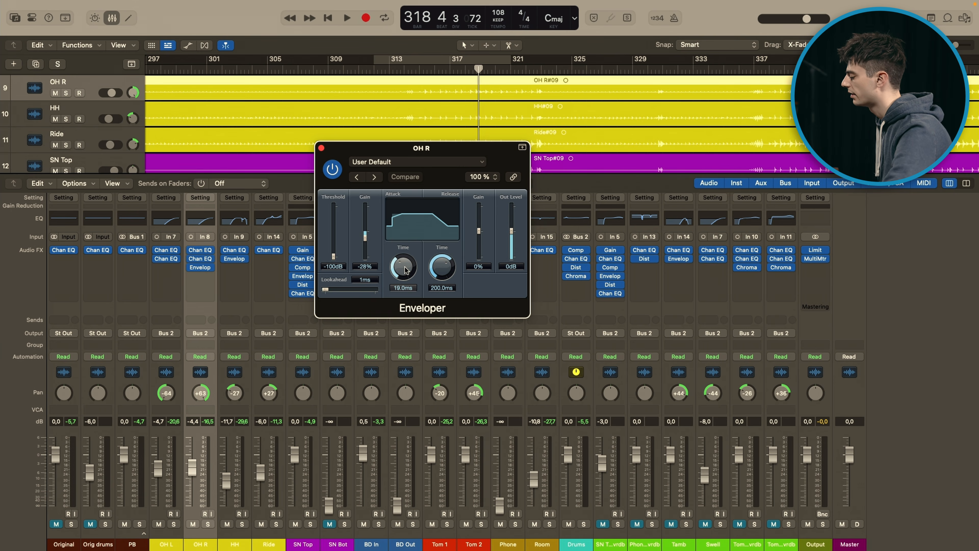
{"action": "left_click", "coordinate": [321, 148]}
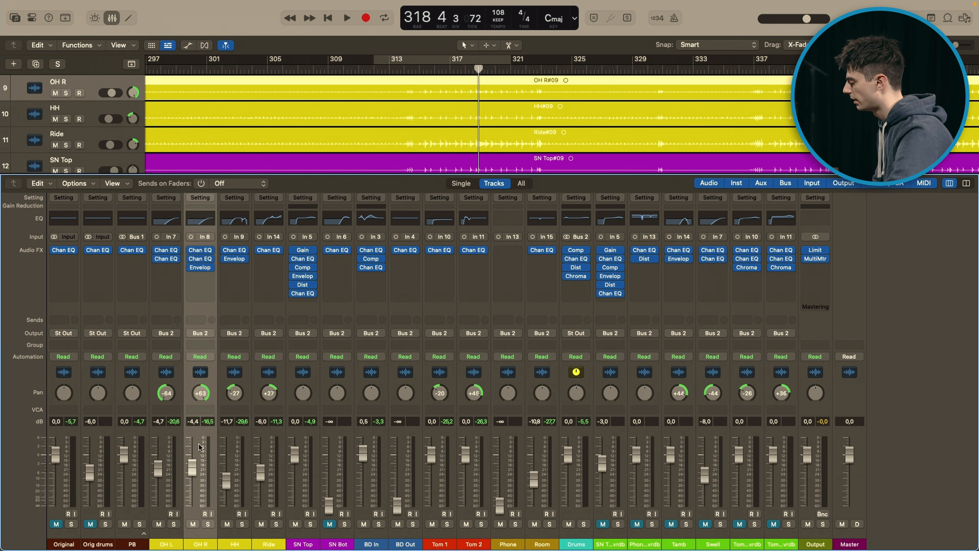
Step: Play the soloed OH R track while switching its Enveloper to compare the sound, and clear the solo
{"action": "left_click", "coordinate": [207, 525]}
{"action": "key", "text": "space"}
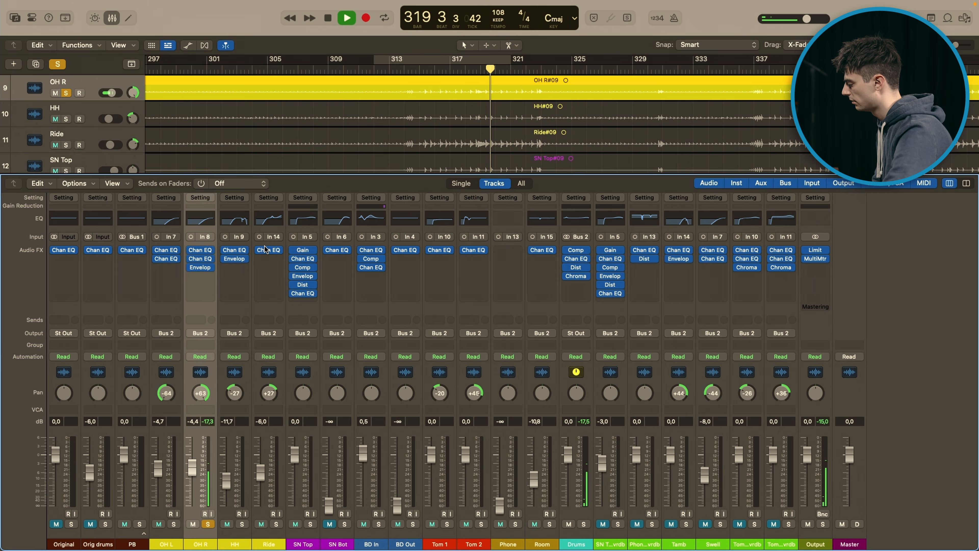
{"action": "left_click", "coordinate": [192, 267]}
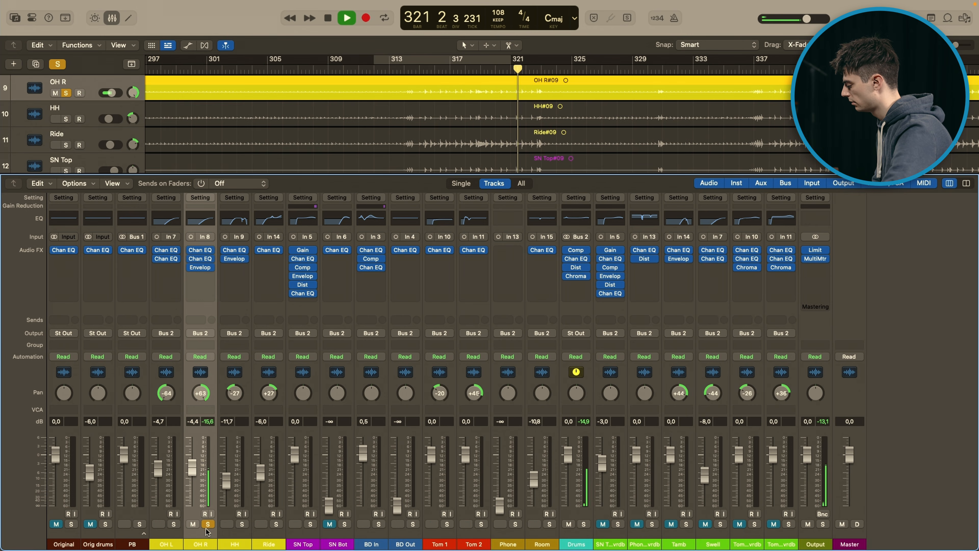
{"action": "key", "text": "s"}
{"action": "key", "text": "space"}
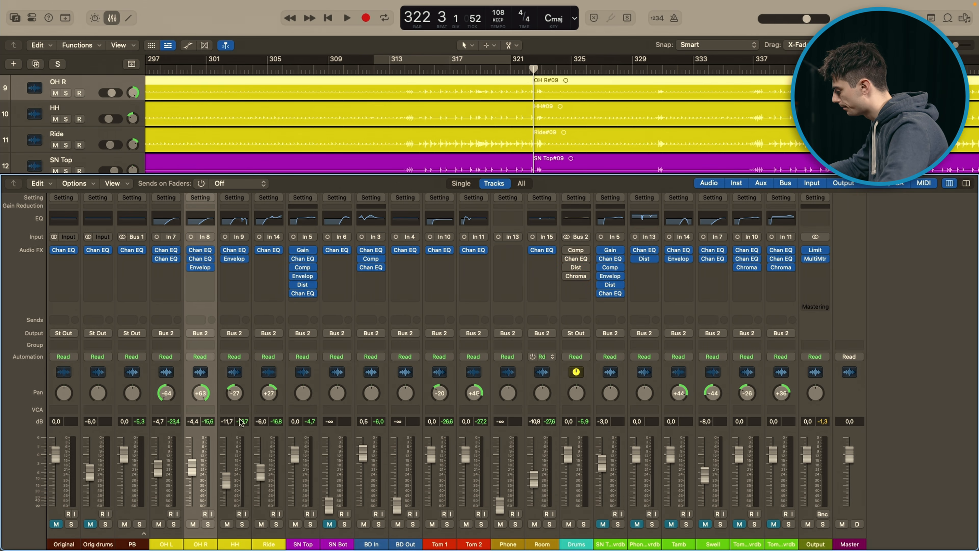
Step: Solo the HH track and play it with its Channel EQ and Enveloper bypassed
{"action": "left_click", "coordinate": [243, 459]}
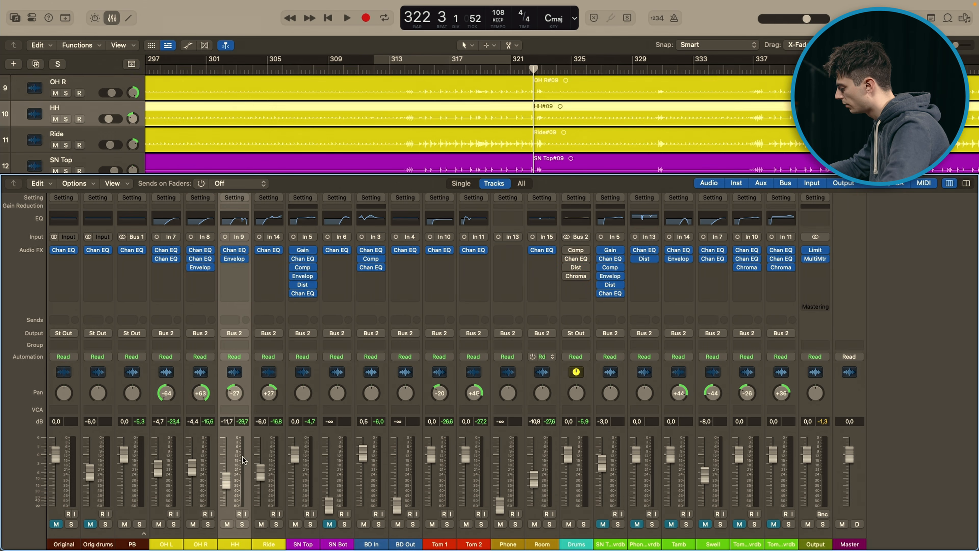
{"action": "left_click", "coordinate": [241, 524]}
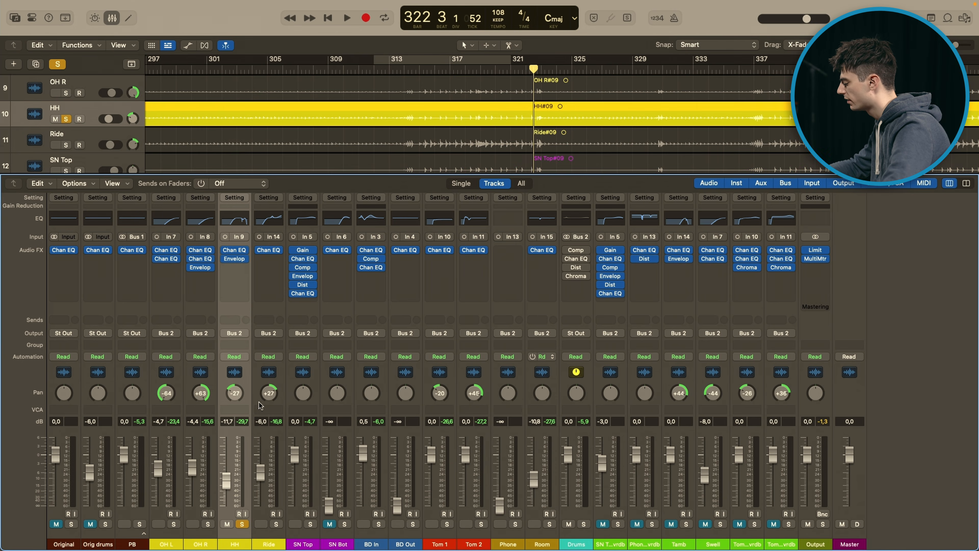
{"action": "left_click", "coordinate": [224, 250]}
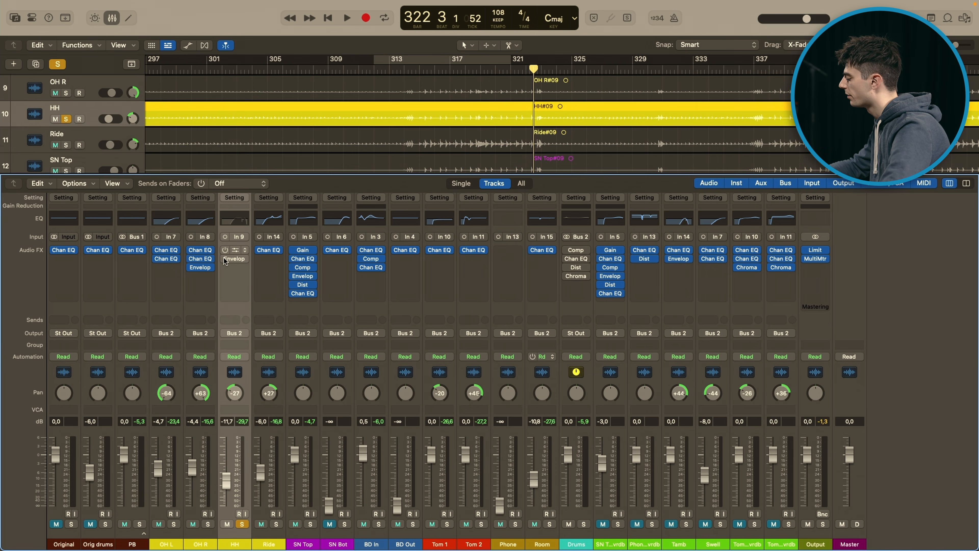
{"action": "key", "text": "space"}
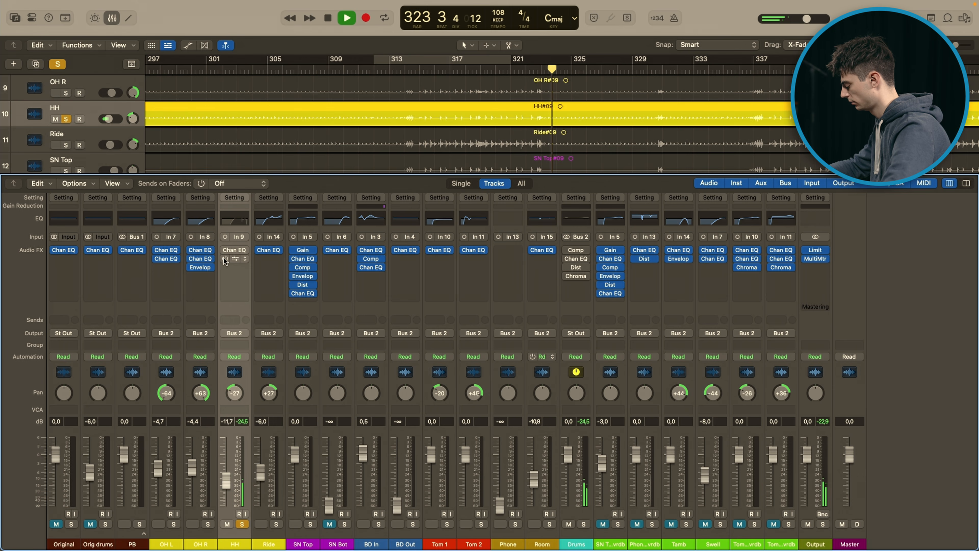
{"action": "key", "text": "space"}
Step: Re-enable the Channel EQ on HH, open its settings and briefly play the soloed track through it
{"action": "left_click", "coordinate": [225, 259]}
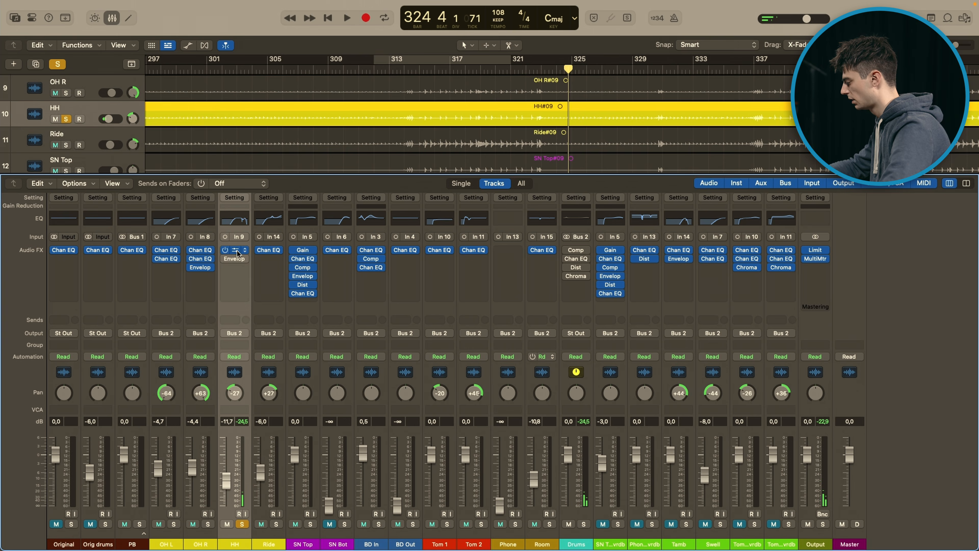
{"action": "left_click", "coordinate": [237, 251]}
{"action": "left_click_drag", "start_coordinate": [568, 136], "coordinate": [552, 135]}
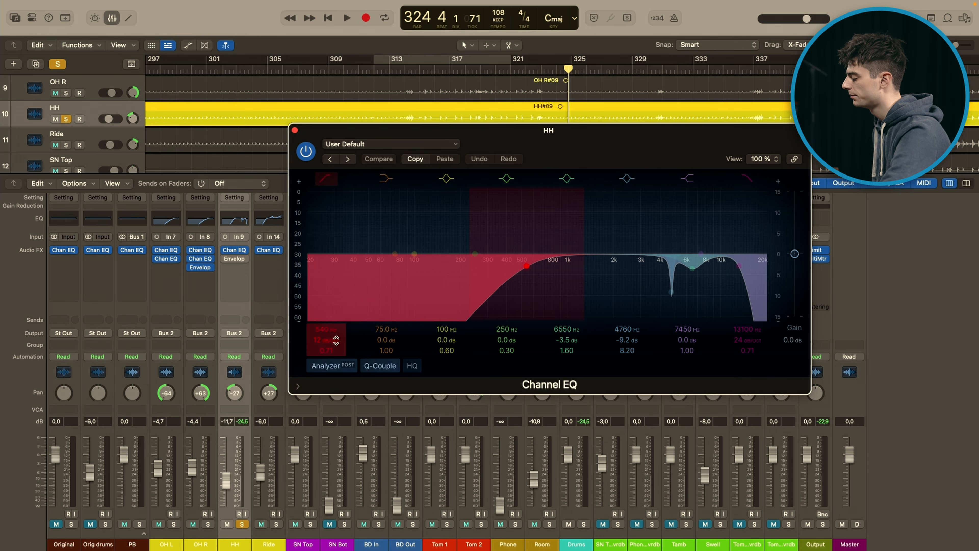
{"action": "key", "text": "space"}
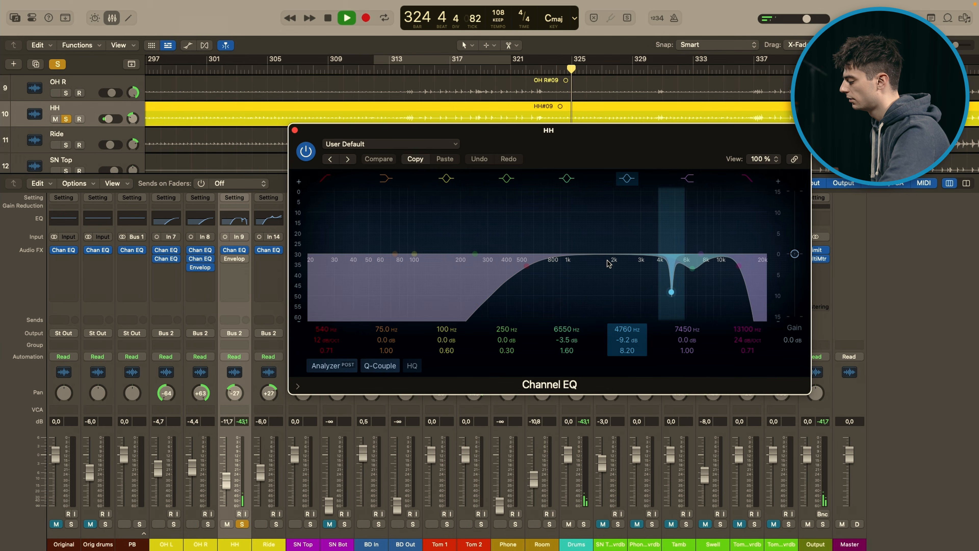
{"action": "key", "text": "space"}
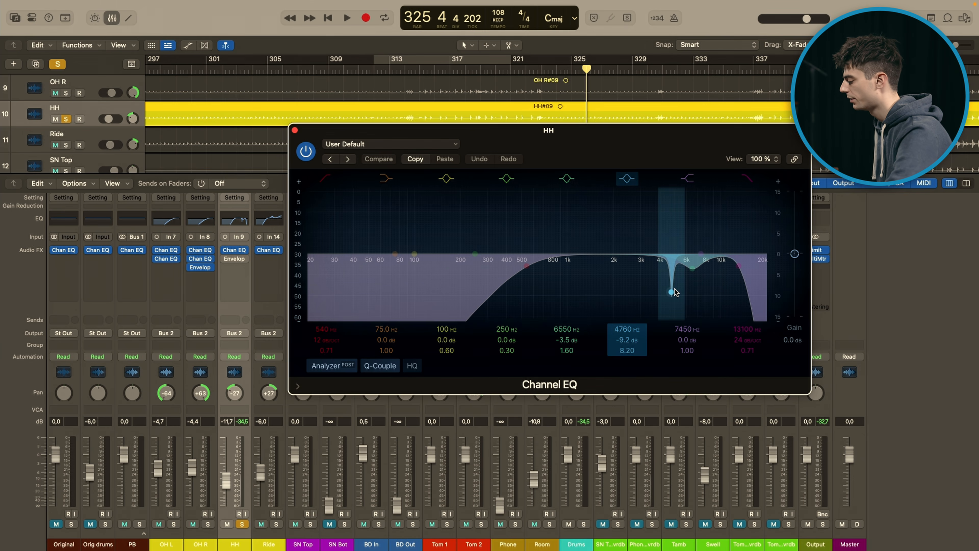
Step: Compare HH with the 4760 Hz EQ band off and on during playback, and close the Channel EQ
{"action": "key", "text": "space"}
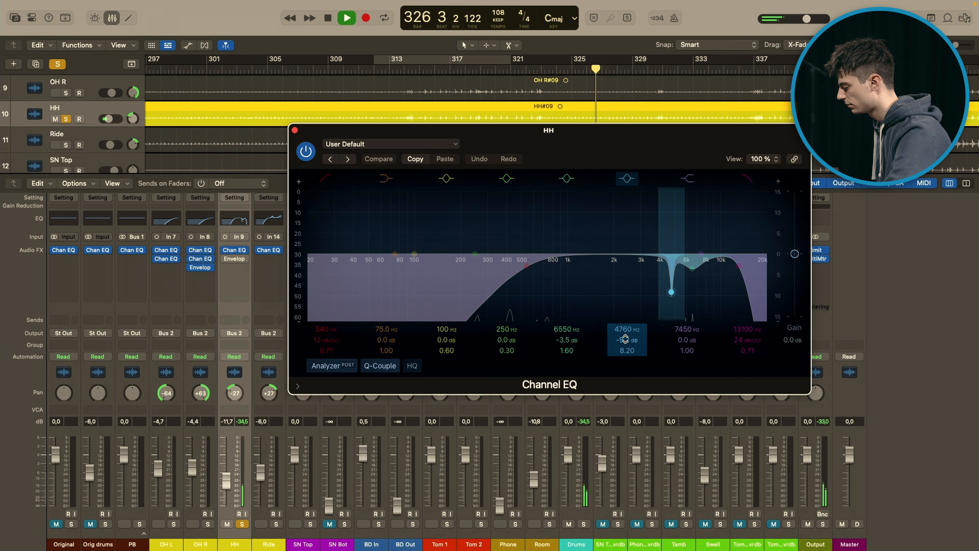
{"action": "left_click", "coordinate": [626, 178]}
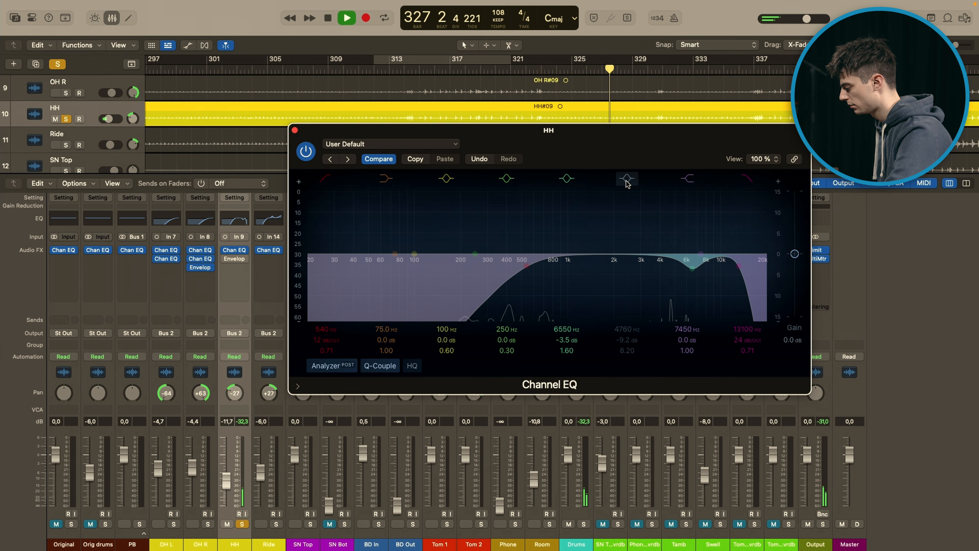
{"action": "key", "text": "space"}
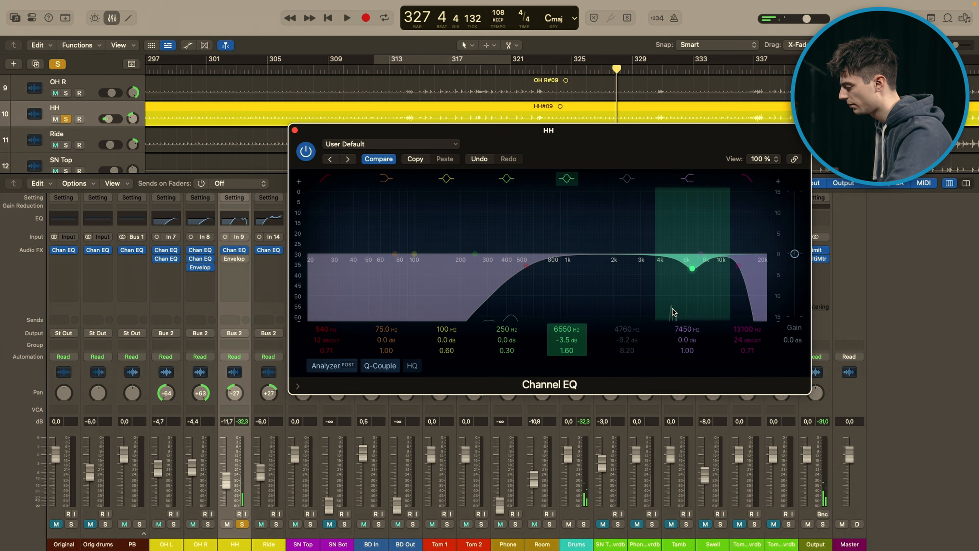
{"action": "key", "text": "space"}
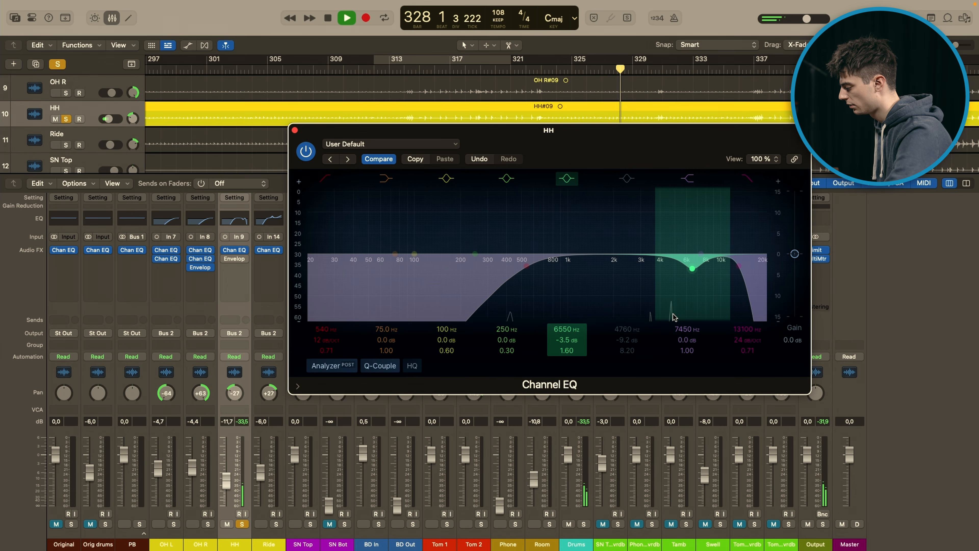
{"action": "left_click", "coordinate": [626, 179]}
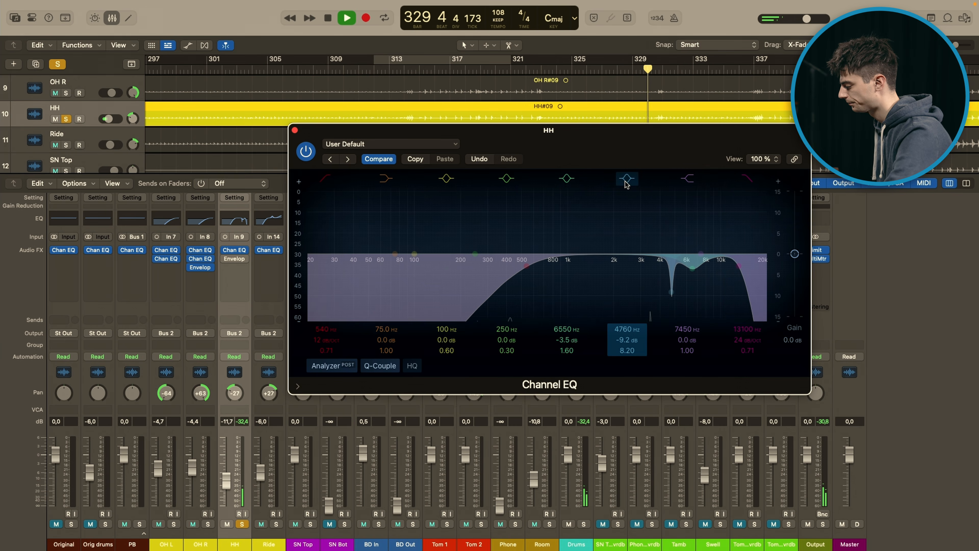
{"action": "key", "text": "space"}
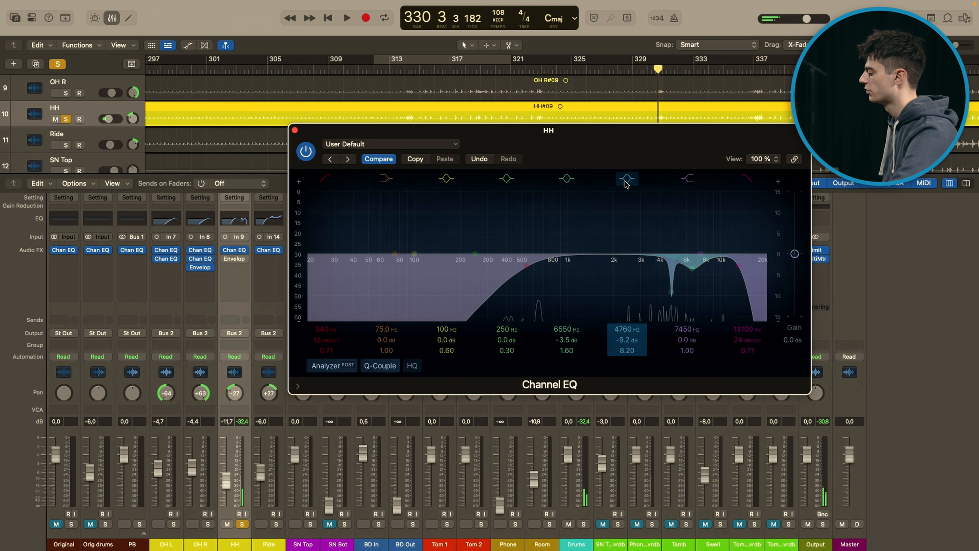
{"action": "left_click", "coordinate": [295, 131]}
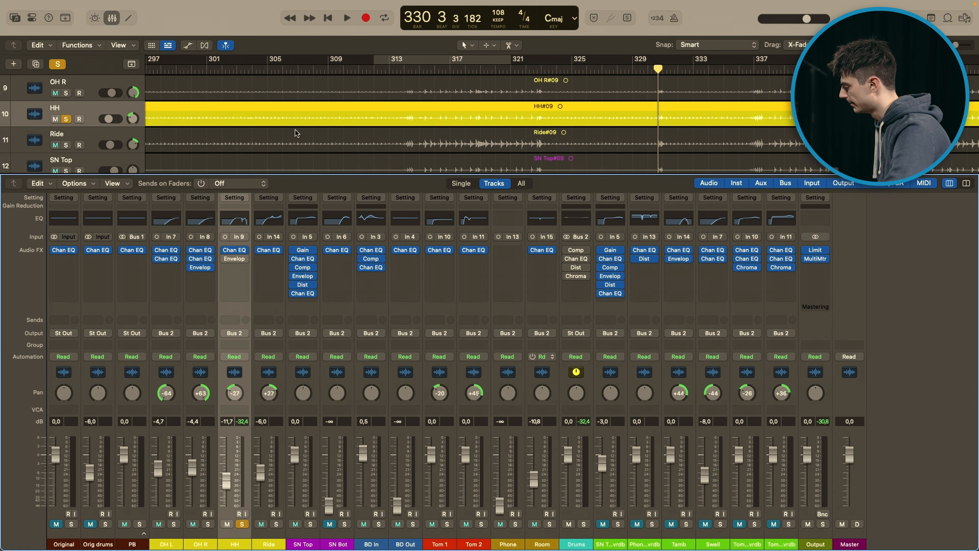
Step: Re-enable the Enveloper on HH, open its settings and play the soloed track through it
{"action": "mouse_move", "coordinate": [226, 262]}
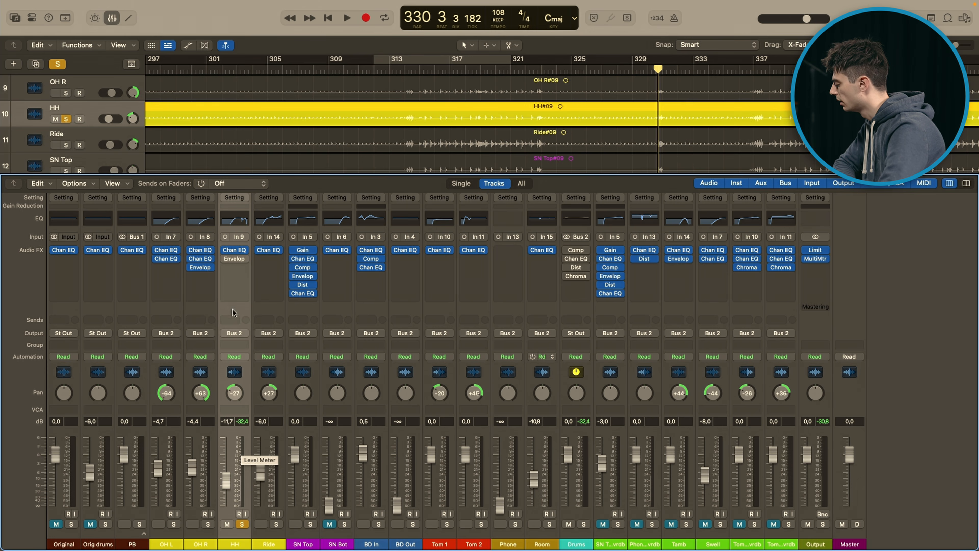
{"action": "left_click", "coordinate": [225, 258]}
{"action": "left_click", "coordinate": [235, 258]}
{"action": "left_click_drag", "start_coordinate": [467, 138], "coordinate": [470, 137]}
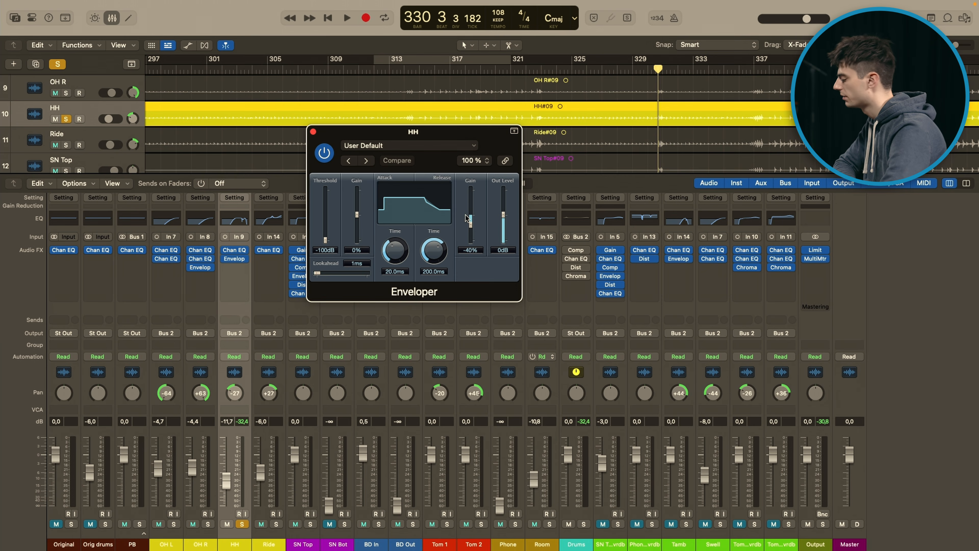
{"action": "key", "text": "space"}
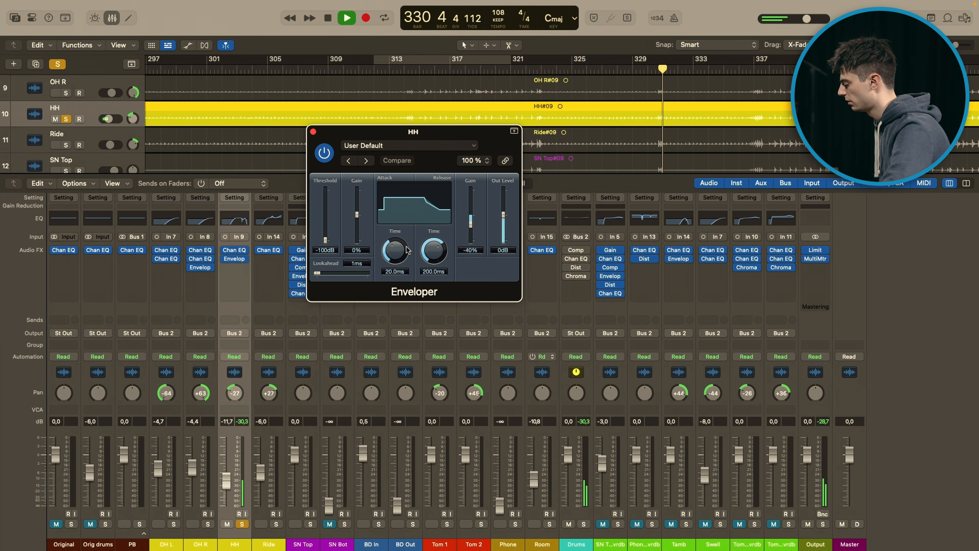
Step: Compare HH with the Enveloper bypassed and re-enabled during playback, and close the plug-in window
{"action": "left_click", "coordinate": [225, 258]}
{"action": "key", "text": "space"}
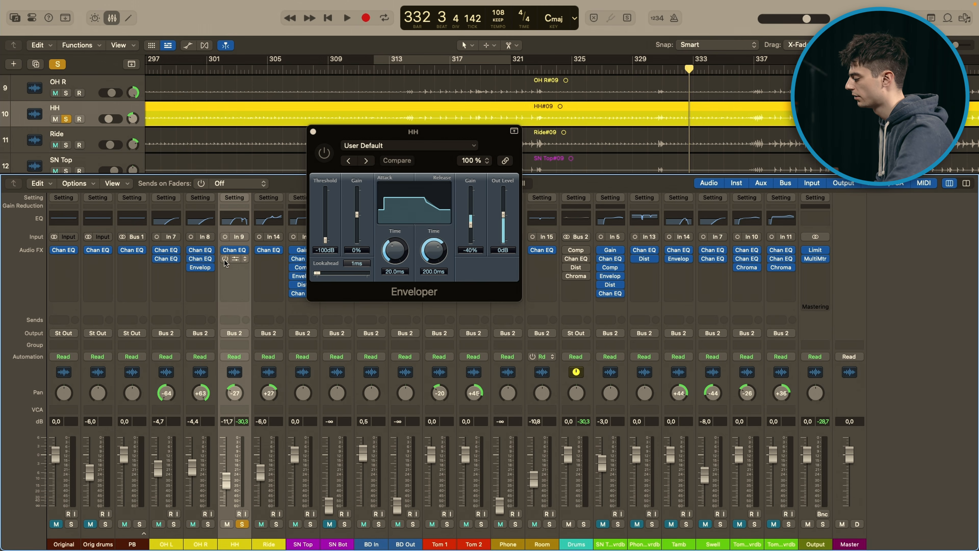
{"action": "key", "text": "space"}
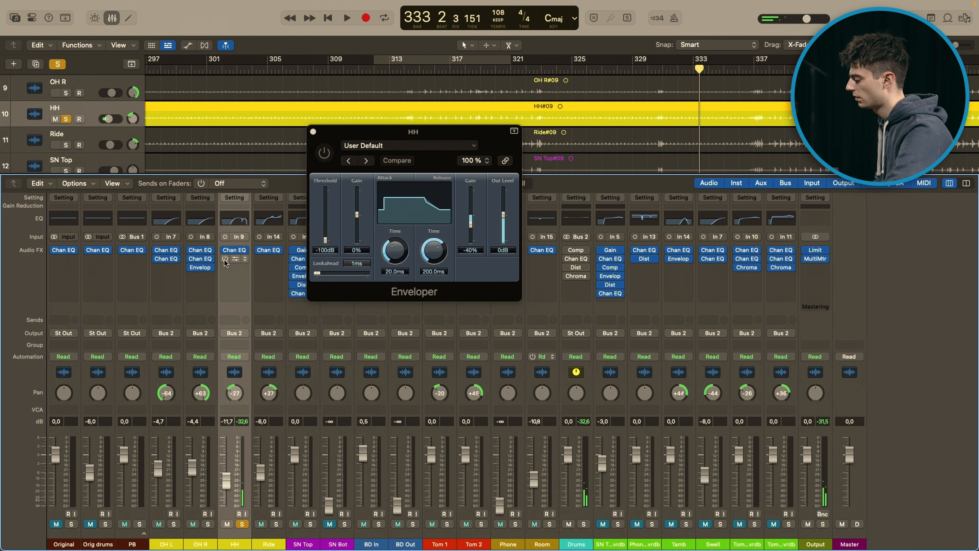
{"action": "left_click", "coordinate": [224, 259]}
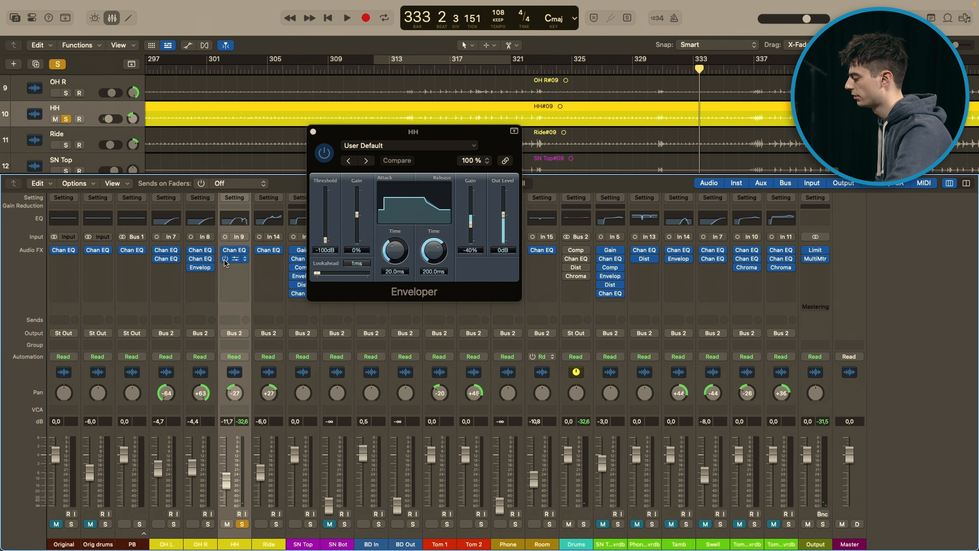
{"action": "key", "text": "space"}
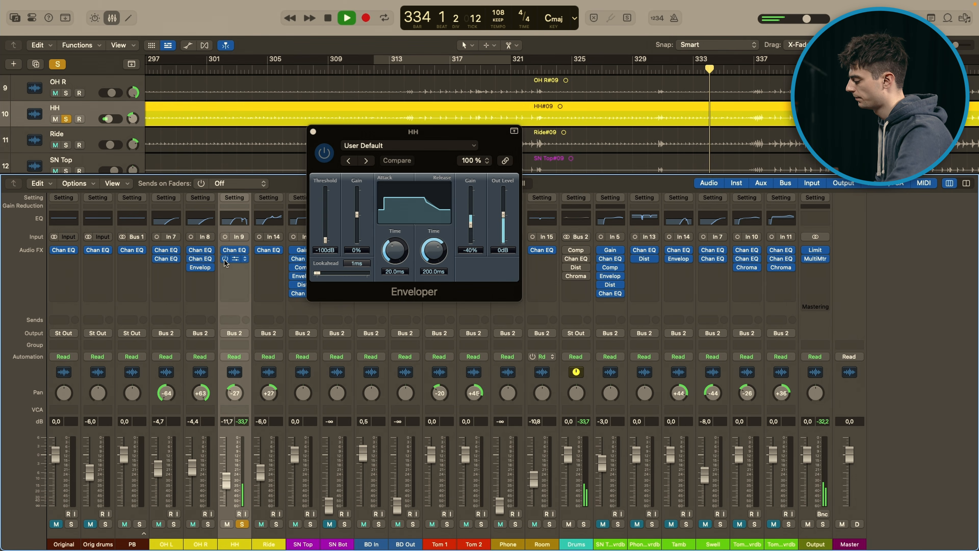
{"action": "key", "text": "space"}
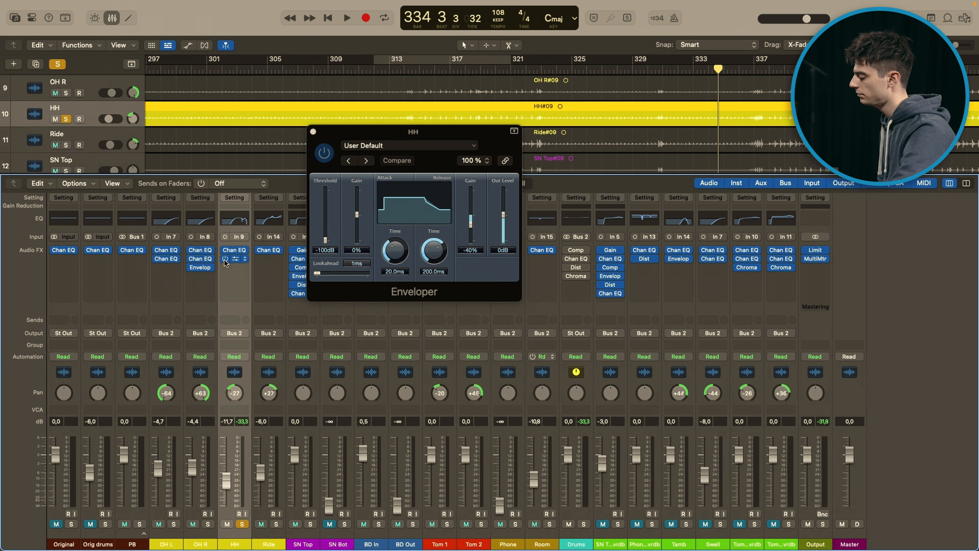
{"action": "left_click", "coordinate": [314, 132]}
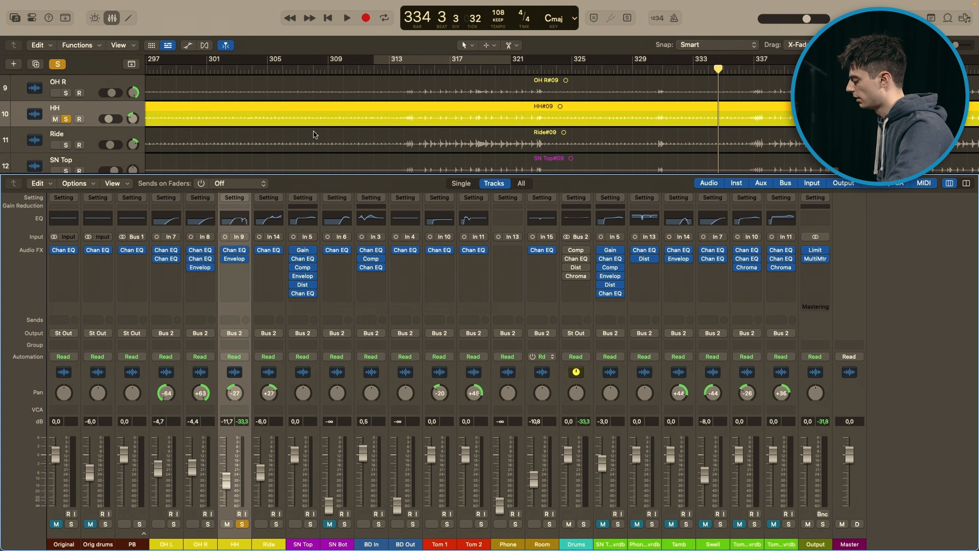
Step: Play OH L, OH R and HH soloed together from bar 316 and around bar 321, and clear their solos
{"action": "left_click", "coordinate": [174, 524]}
{"action": "left_click", "coordinate": [208, 524]}
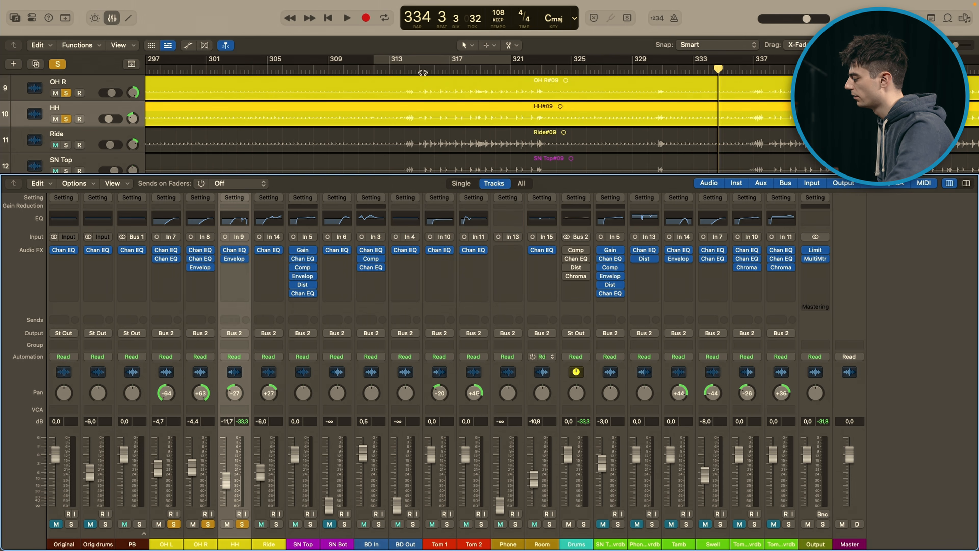
{"action": "left_click", "coordinate": [433, 67]}
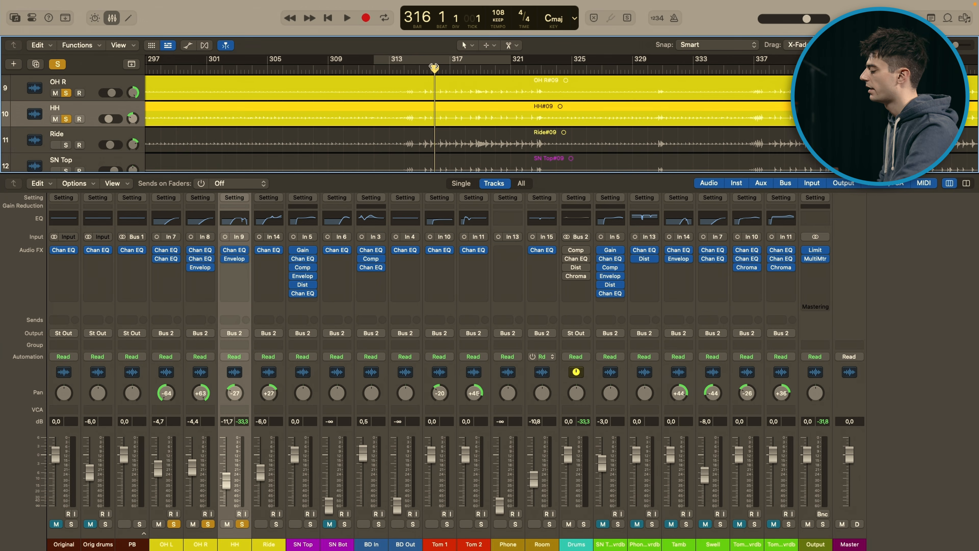
{"action": "key", "text": "space"}
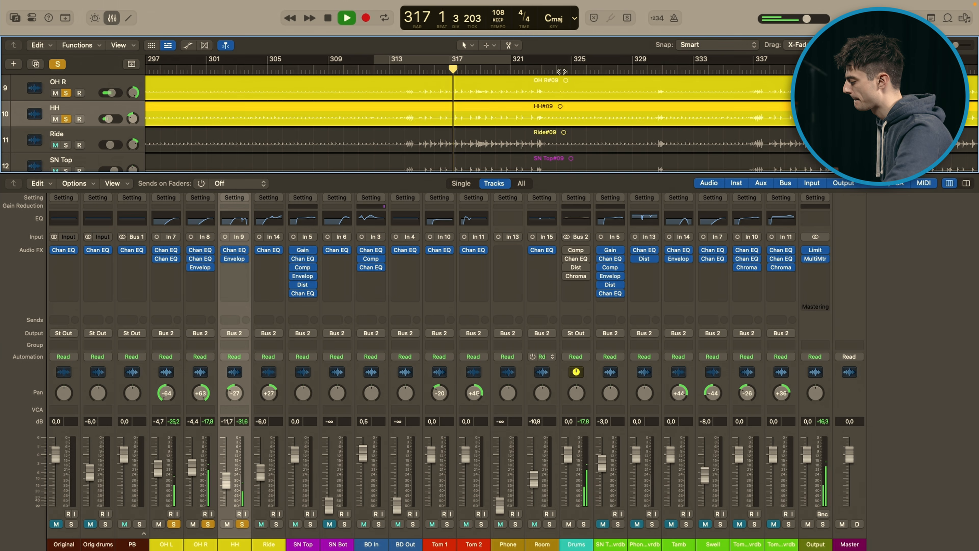
{"action": "left_click", "coordinate": [520, 70]}
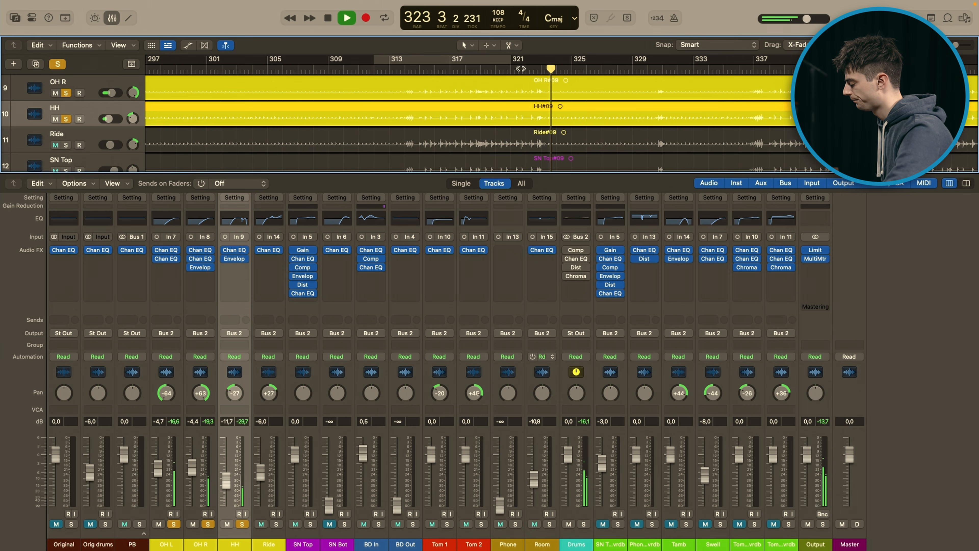
{"action": "key", "text": "space"}
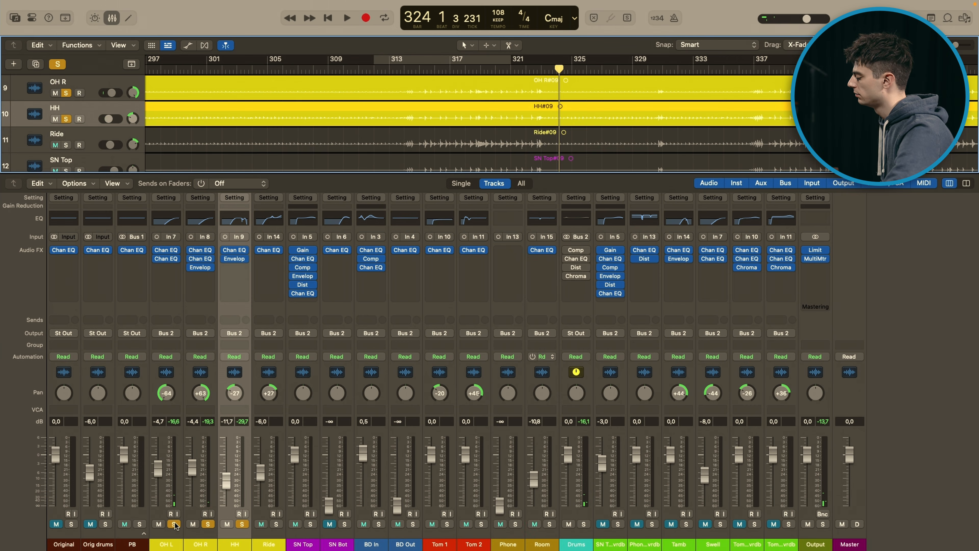
{"action": "left_click_drag", "start_coordinate": [175, 524], "coordinate": [237, 525]}
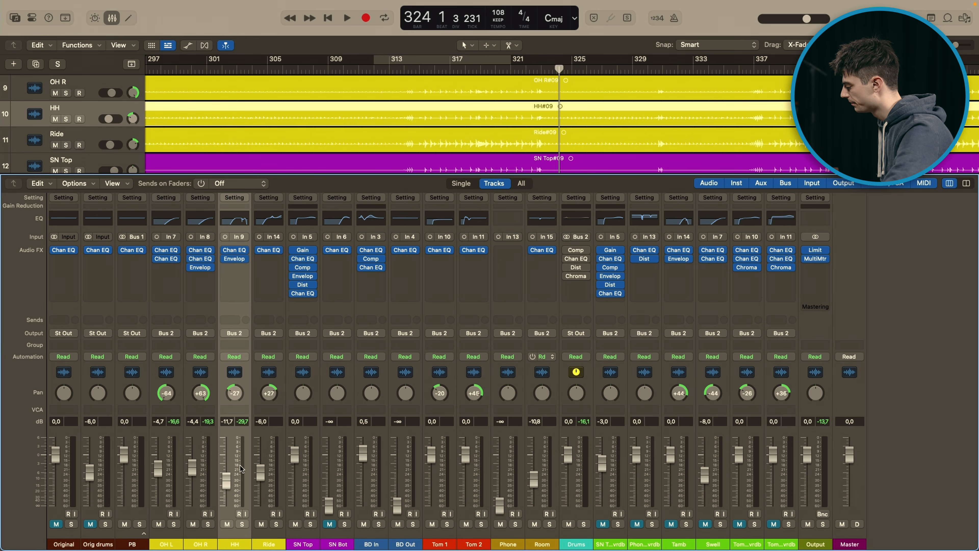
Step: Solo the Ride track and set the cycle range from bar 316 to bar 322
{"action": "left_click", "coordinate": [273, 481]}
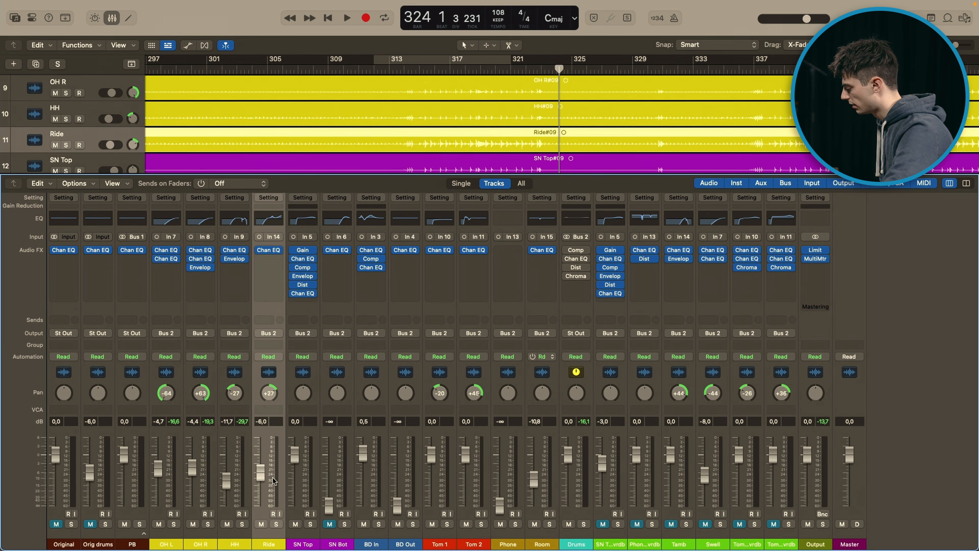
{"action": "left_click", "coordinate": [277, 525]}
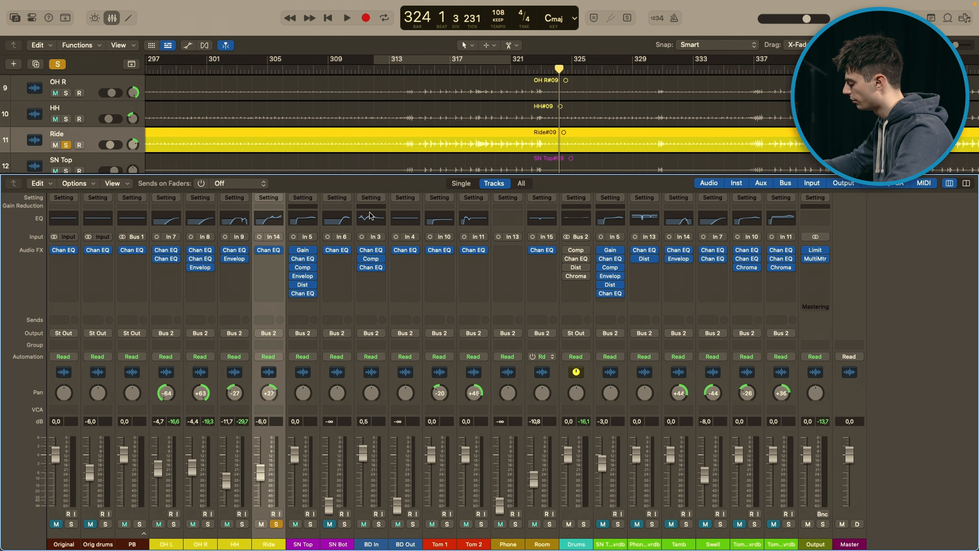
{"action": "key", "text": "x"}
{"action": "key", "text": "super+Left"}
{"action": "left_click", "coordinate": [477, 73]}
{"action": "left_click_drag", "start_coordinate": [471, 60], "coordinate": [534, 60]}
{"action": "key", "text": "x"}
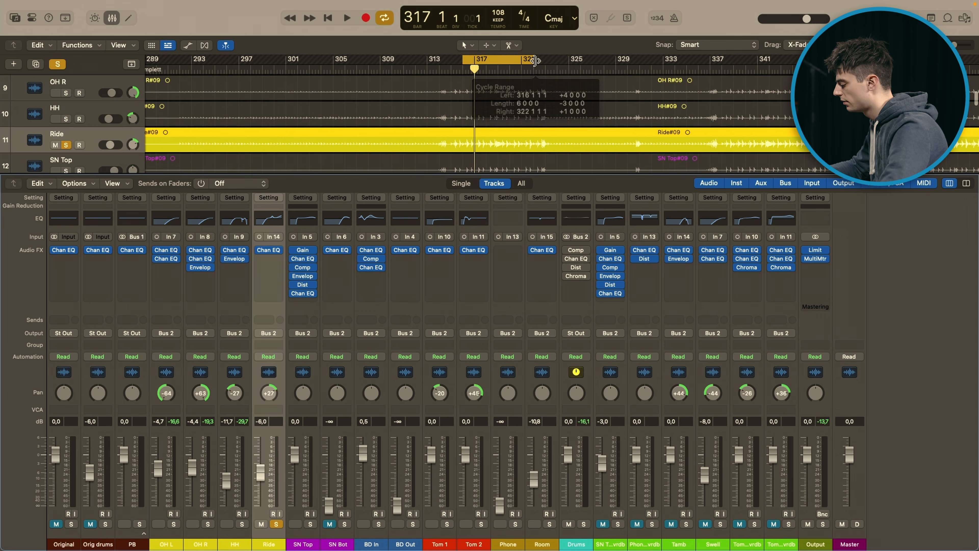
Step: Bypass the Channel EQ on Ride and play the soloed track without processing
{"action": "left_click", "coordinate": [259, 250]}
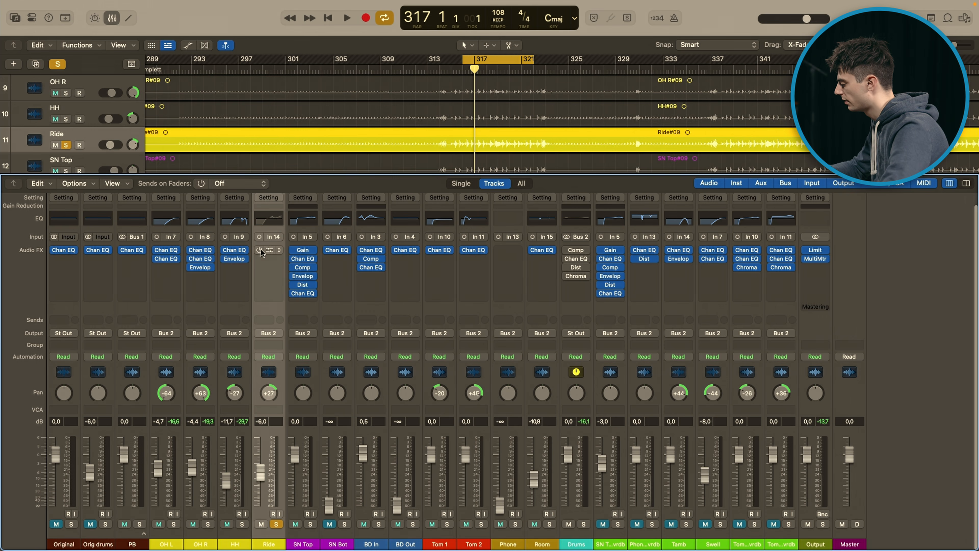
{"action": "key", "text": "space"}
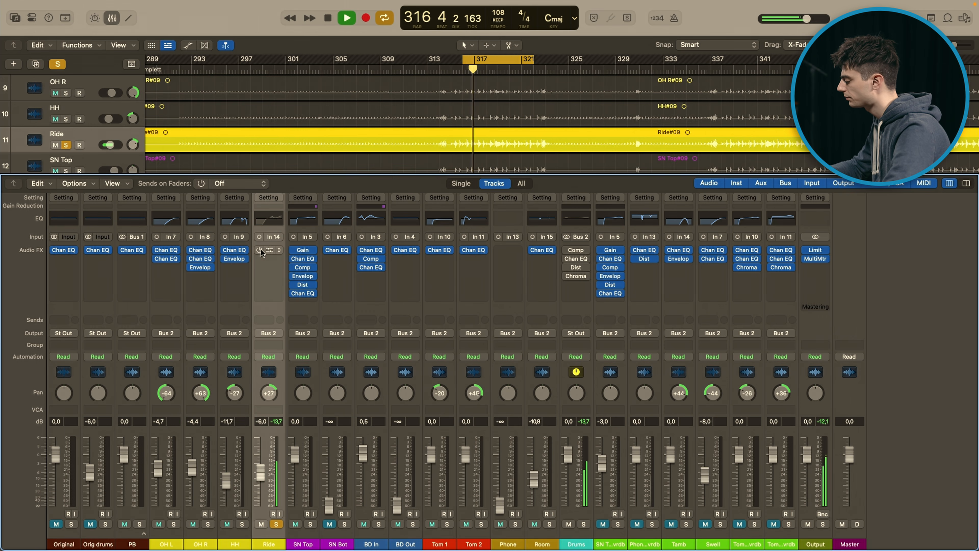
{"action": "key", "text": "space"}
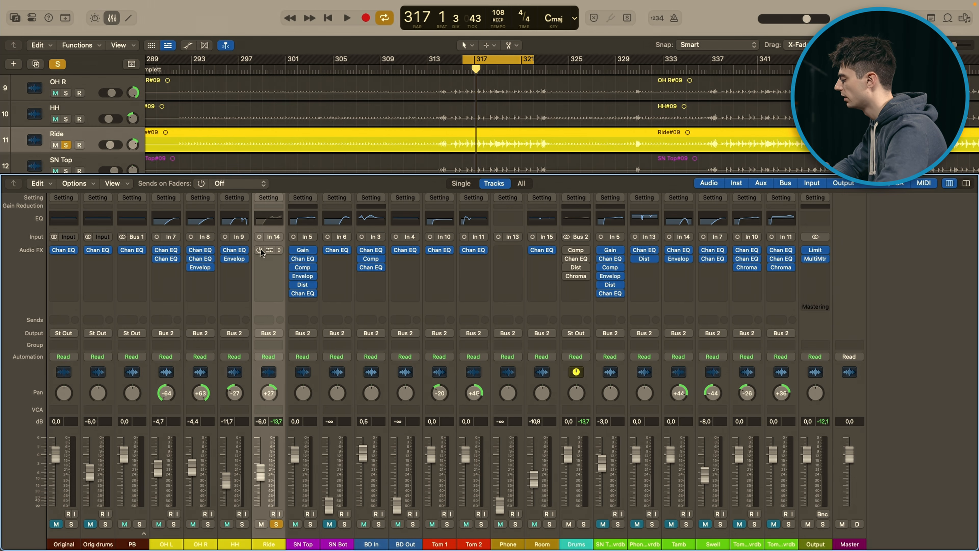
Step: Re-enable the Channel EQ on Ride, open its settings and play the soloed track through it
{"action": "left_click", "coordinate": [270, 253]}
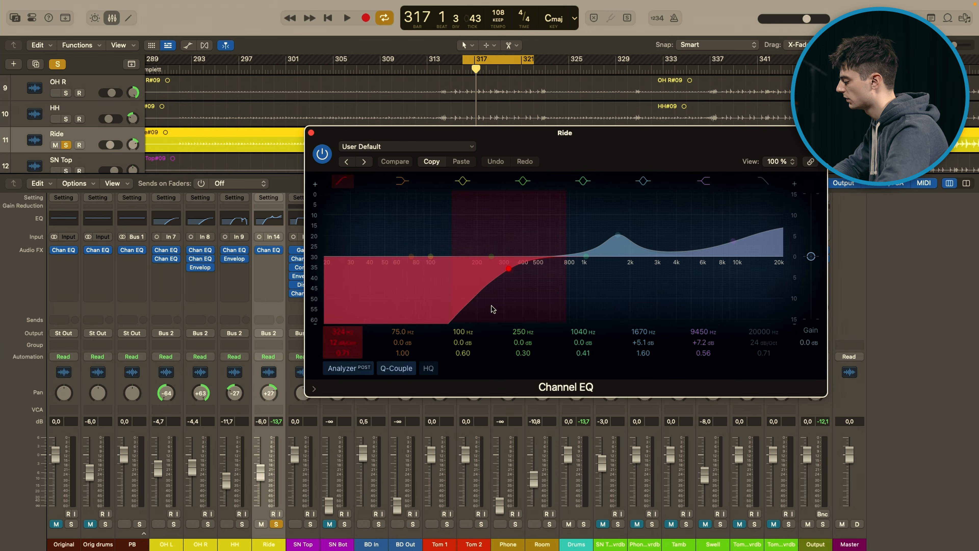
{"action": "key", "text": "space"}
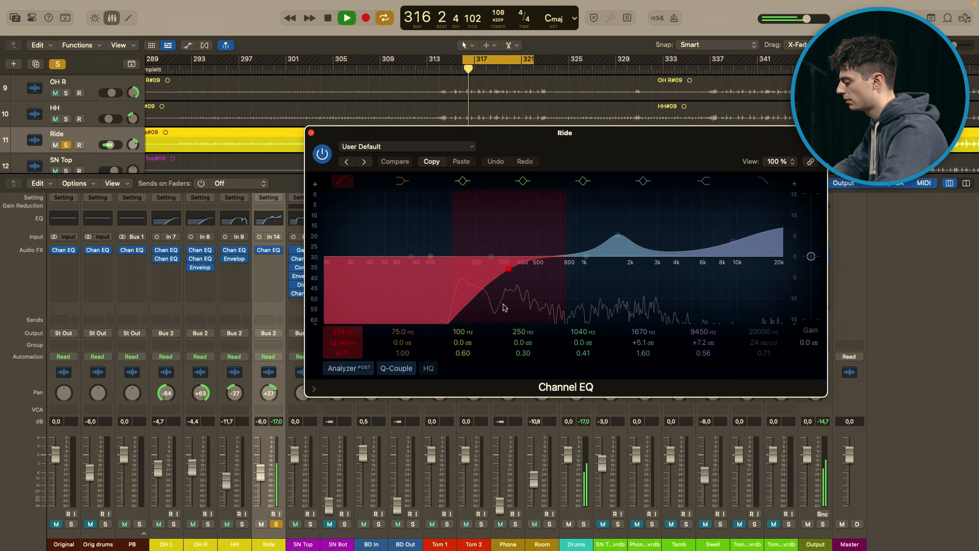
{"action": "key", "text": "space"}
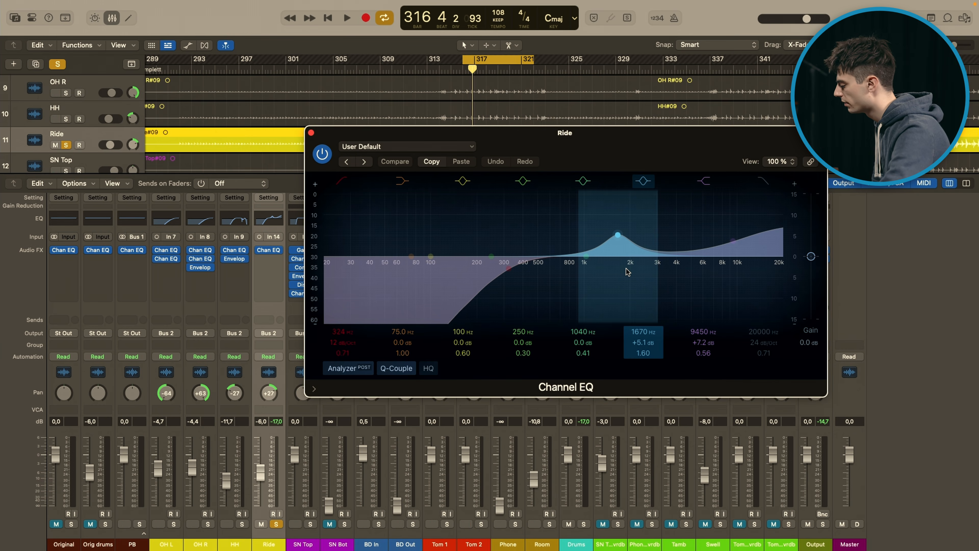
Step: Compare Ride with the 1670 Hz EQ band off and on during playback
{"action": "key", "text": "space"}
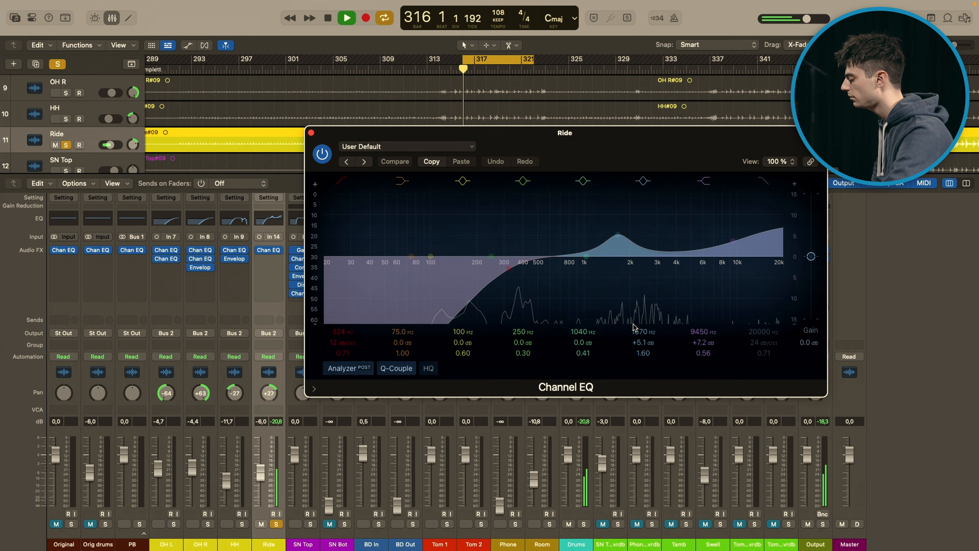
{"action": "left_click", "coordinate": [643, 182]}
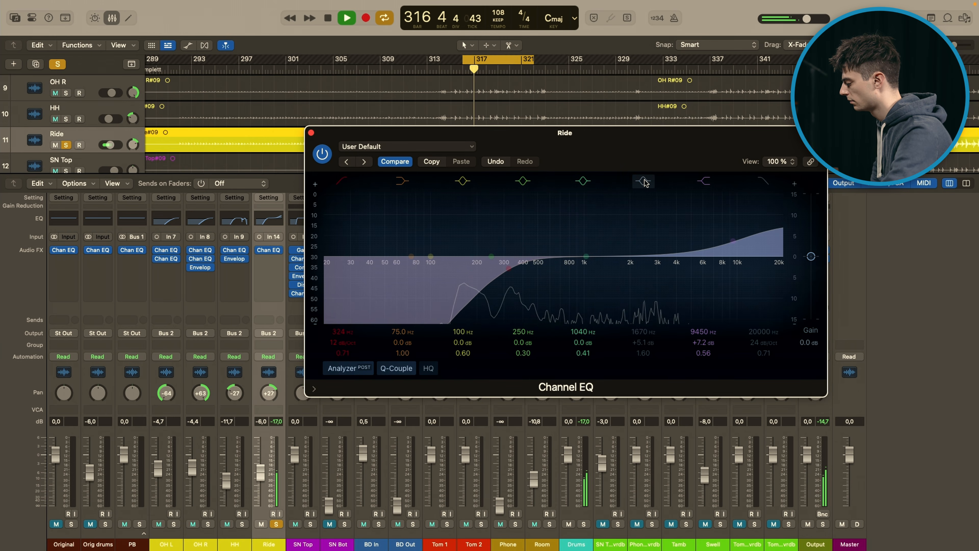
{"action": "left_click", "coordinate": [644, 181]}
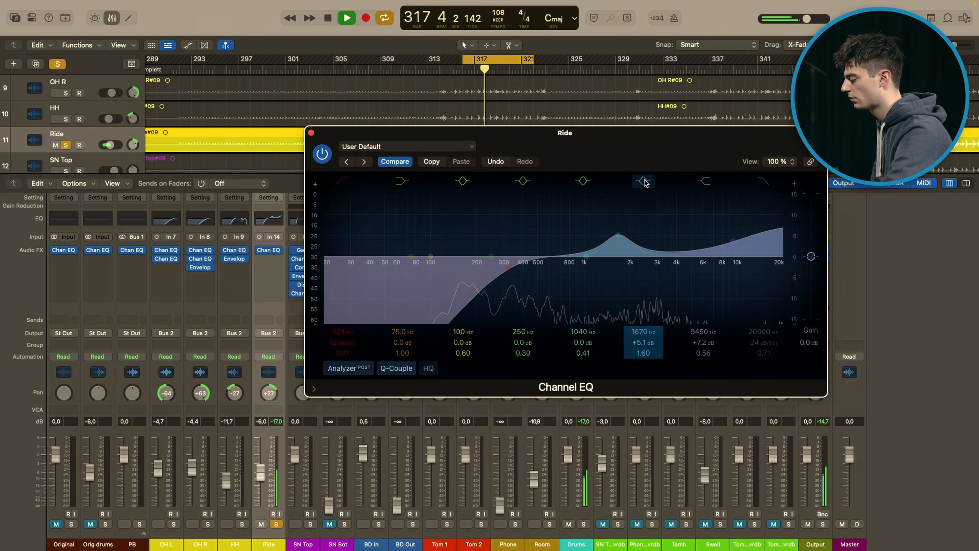
{"action": "key", "text": "space"}
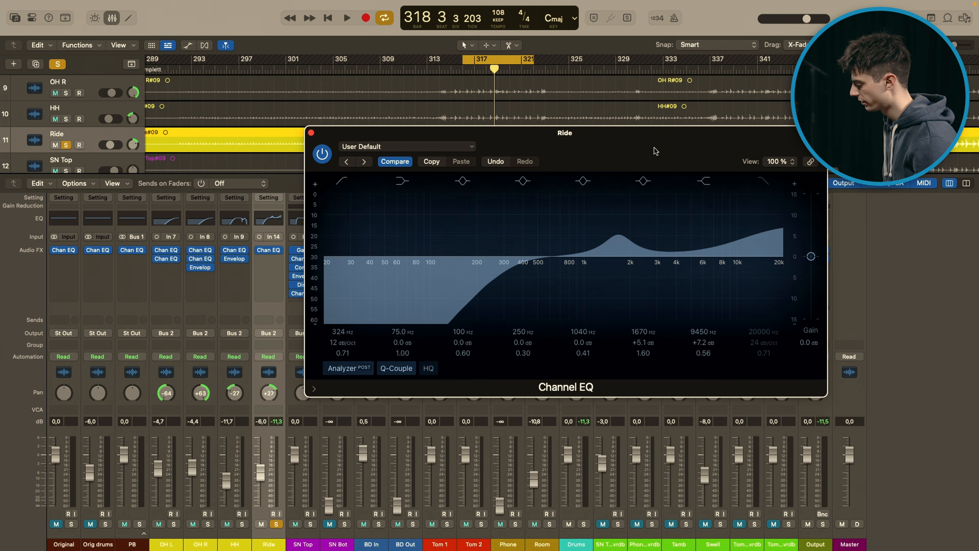
Step: Play OH L, OH R, HH and Ride soloed together, clear their solos and close the Channel EQ
{"action": "left_click_drag", "start_coordinate": [173, 524], "coordinate": [236, 527]}
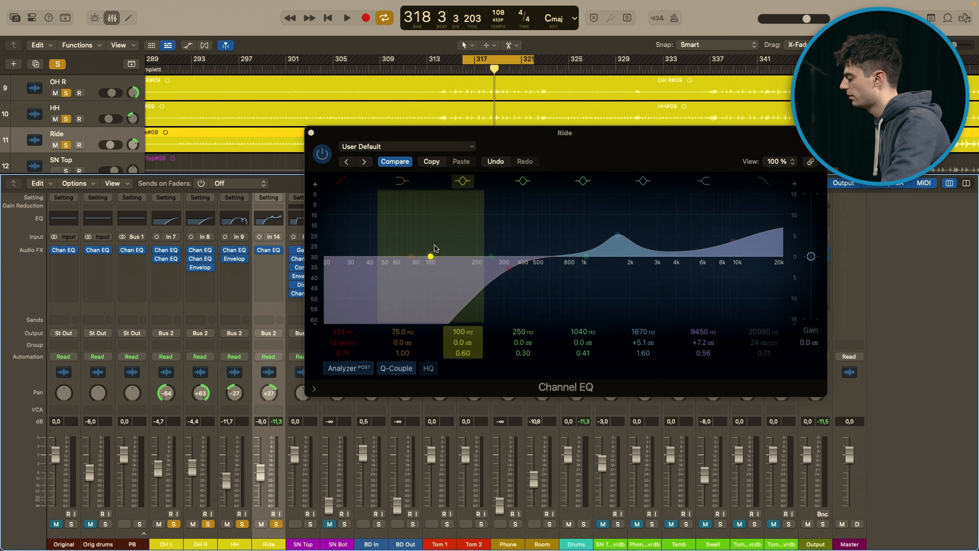
{"action": "key", "text": "space"}
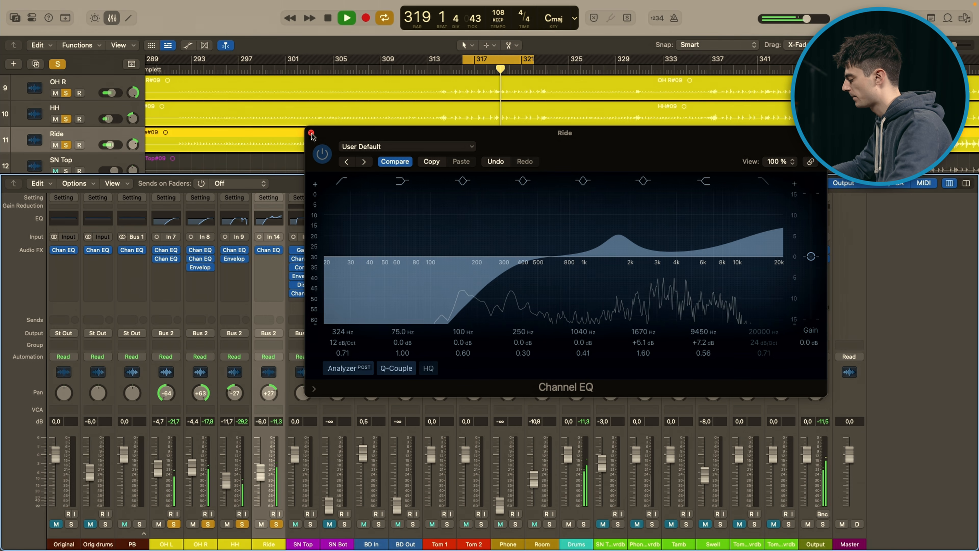
{"action": "key", "text": "space"}
{"action": "left_click", "coordinate": [174, 523], "text": "alt"}
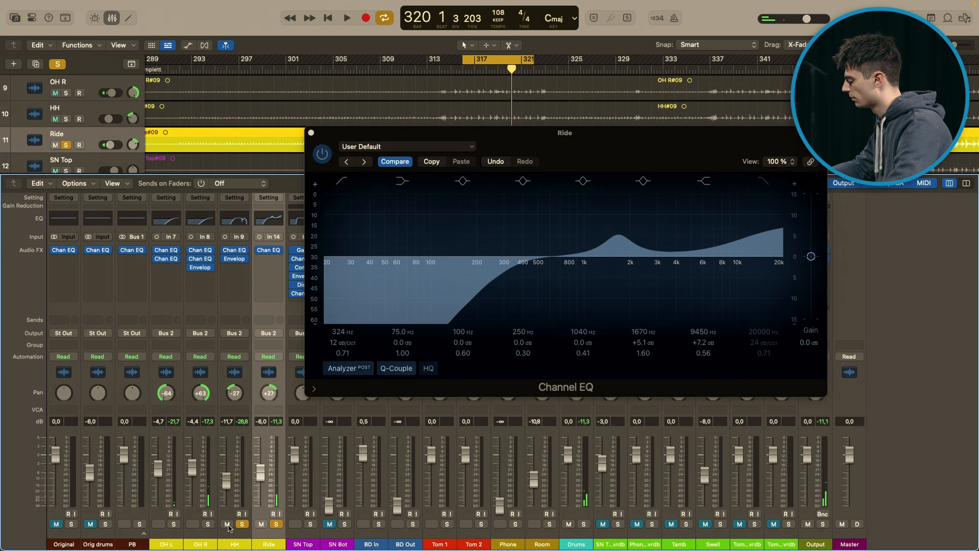
{"action": "left_click", "coordinate": [311, 133]}
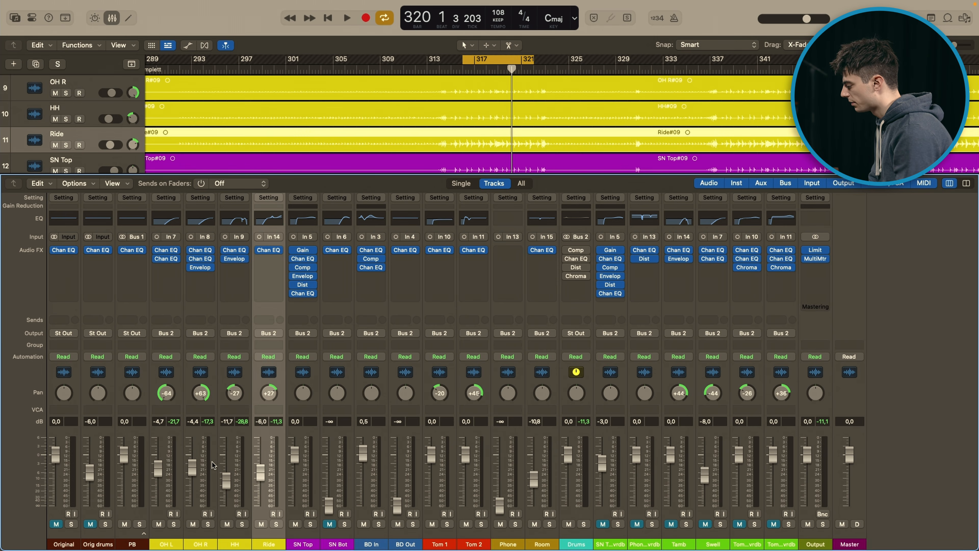
Step: Solo SN Top, bypass all of its plug-ins and play the unprocessed snare
{"action": "left_click", "coordinate": [310, 523]}
{"action": "left_click", "coordinate": [297, 294]}
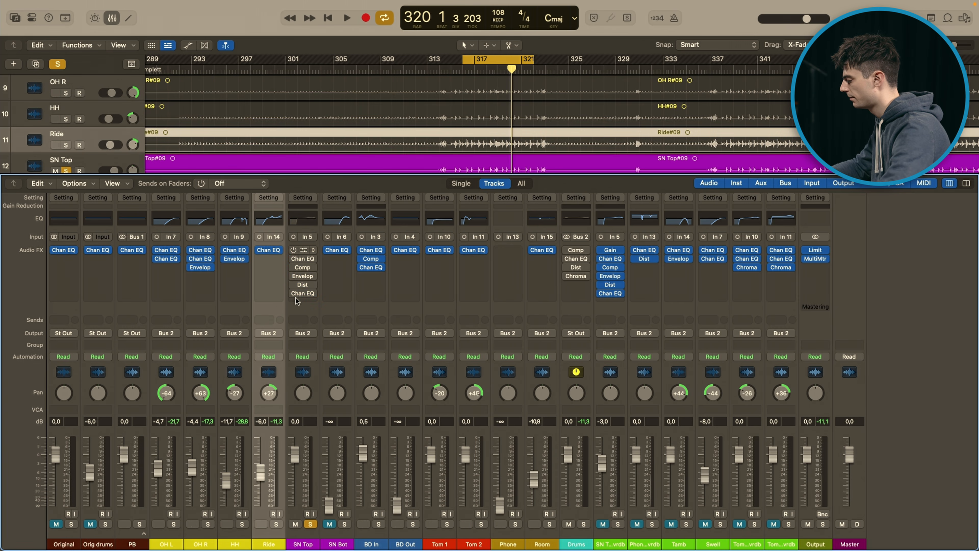
{"action": "key", "text": "space"}
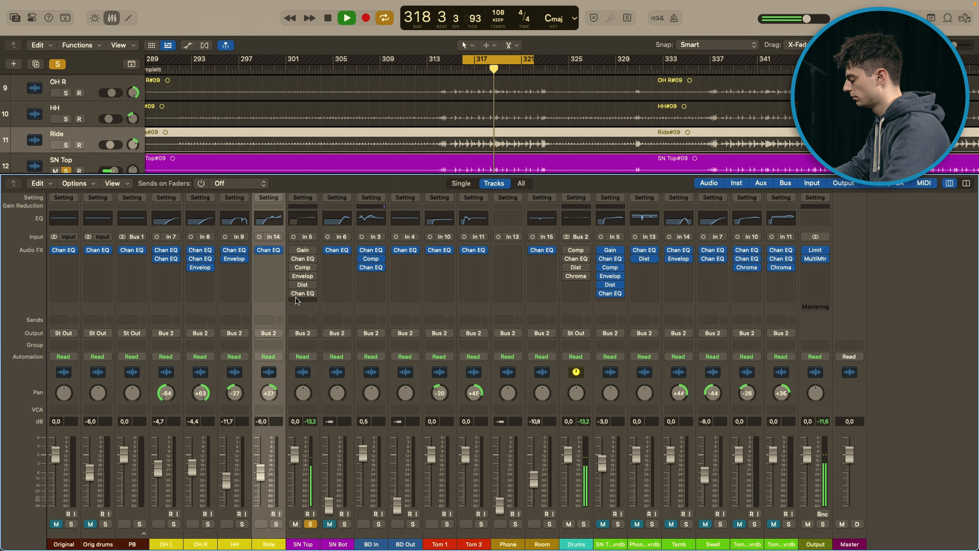
{"action": "key", "text": "space"}
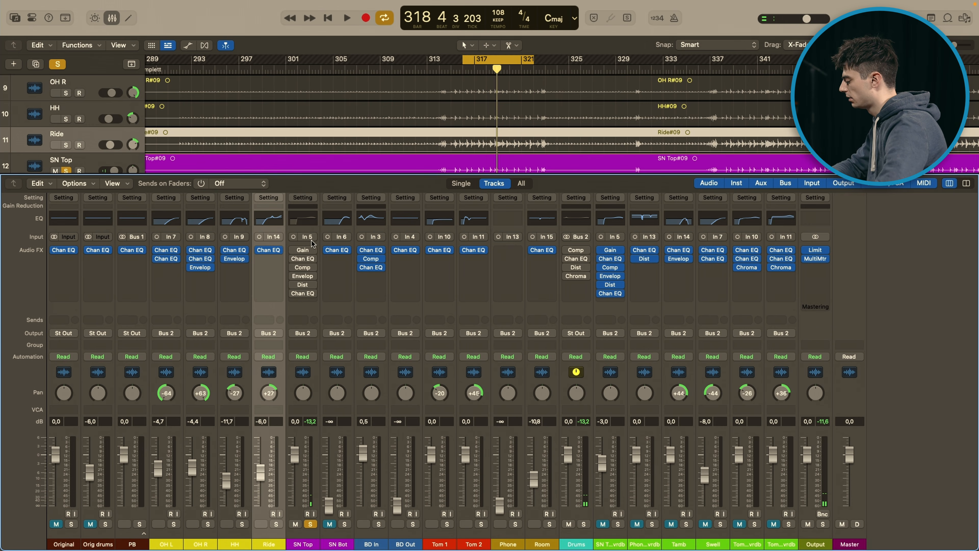
Step: Re-enable the Gain plug-in on SN Top, check its phase invert setting and close its window
{"action": "left_click", "coordinate": [294, 251]}
{"action": "left_click", "coordinate": [303, 250]}
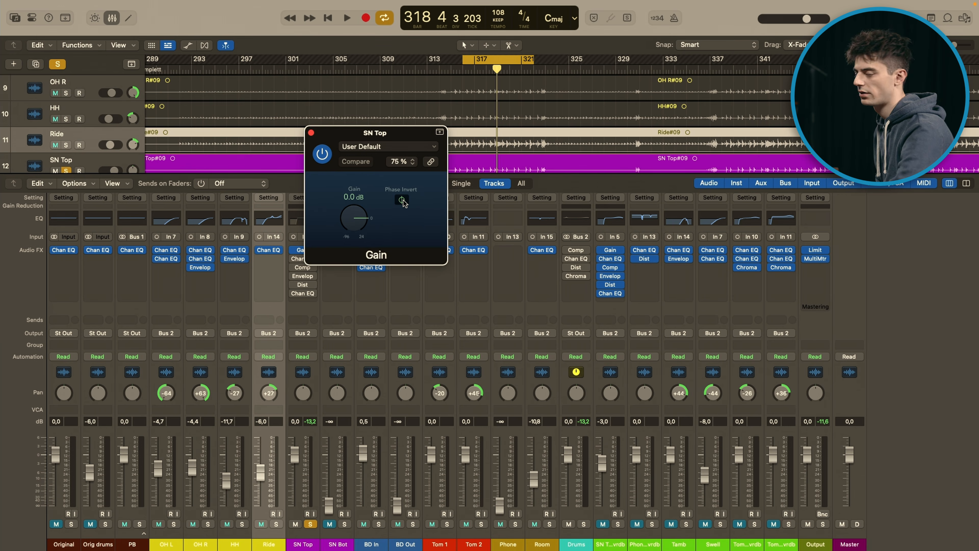
{"action": "left_click", "coordinate": [311, 132]}
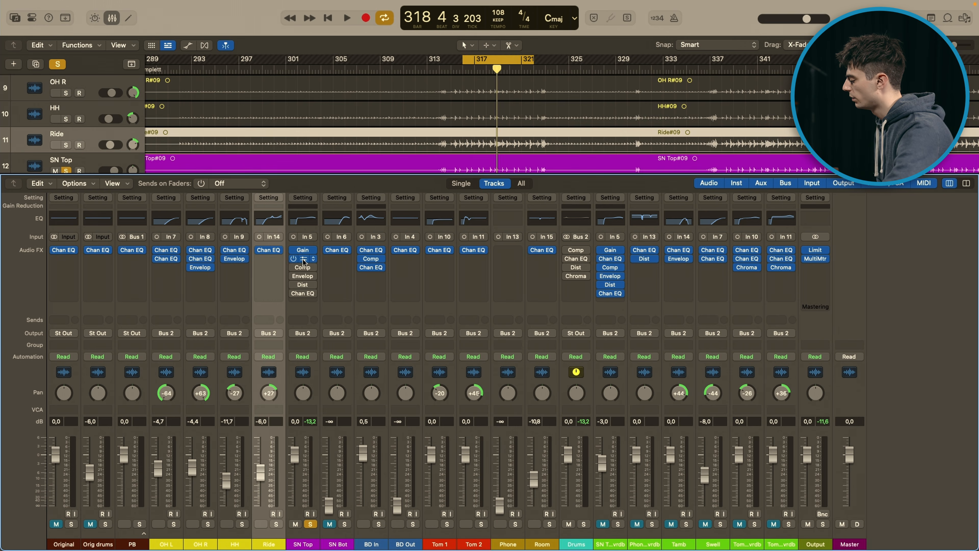
Step: Re-enable the first Channel EQ on SN Top, open its settings and play the soloed snare through it
{"action": "left_click", "coordinate": [305, 259]}
{"action": "left_click_drag", "start_coordinate": [543, 141], "coordinate": [537, 129]}
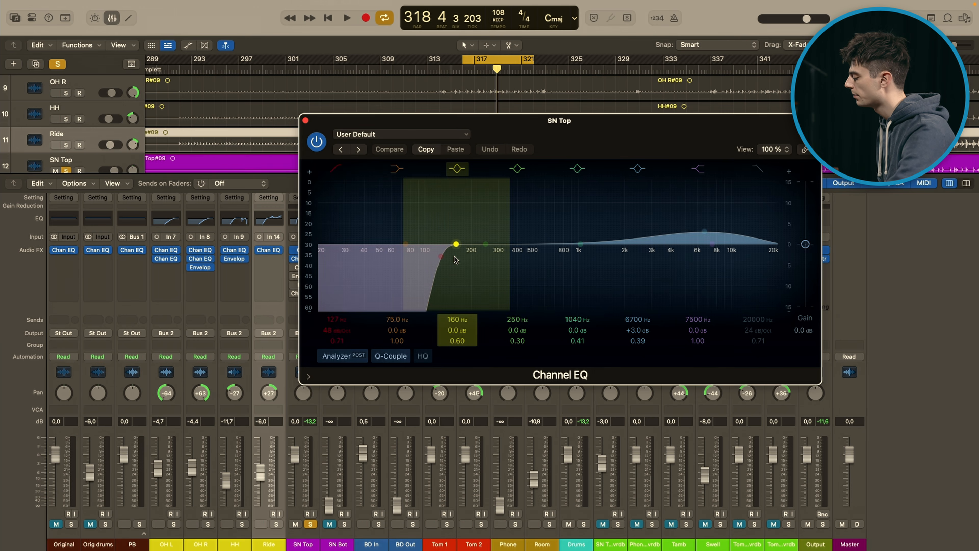
{"action": "key", "text": "space"}
{"action": "key", "text": "space"}
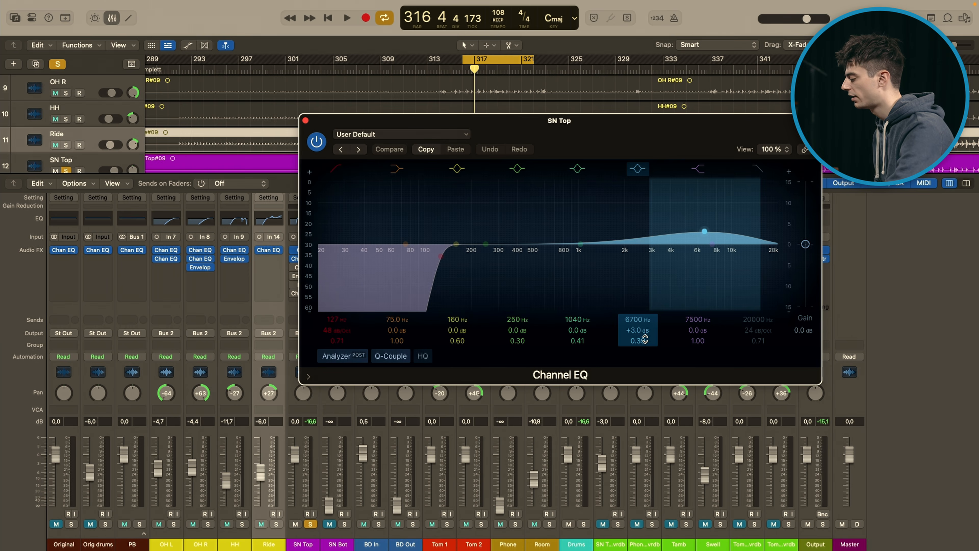
Step: Close the Channel EQ window and compare SN Top with that EQ bypassed and re-enabled during playback
{"action": "key", "text": "space"}
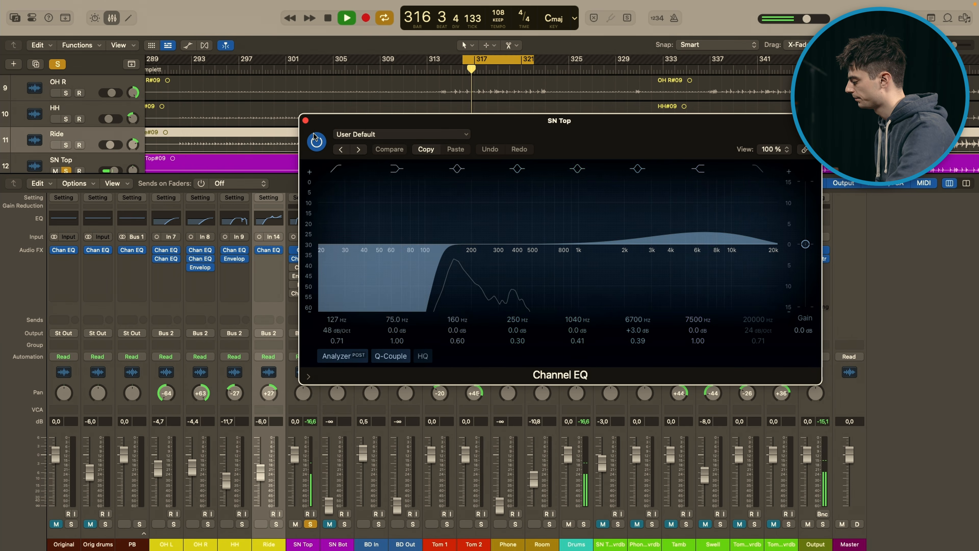
{"action": "left_click", "coordinate": [293, 250]}
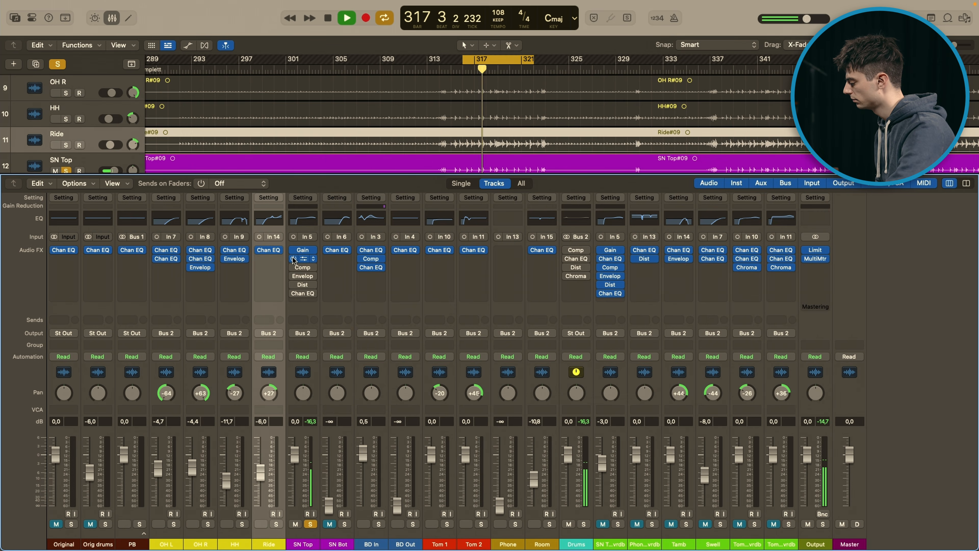
{"action": "key", "text": "space"}
{"action": "key", "text": "space"}
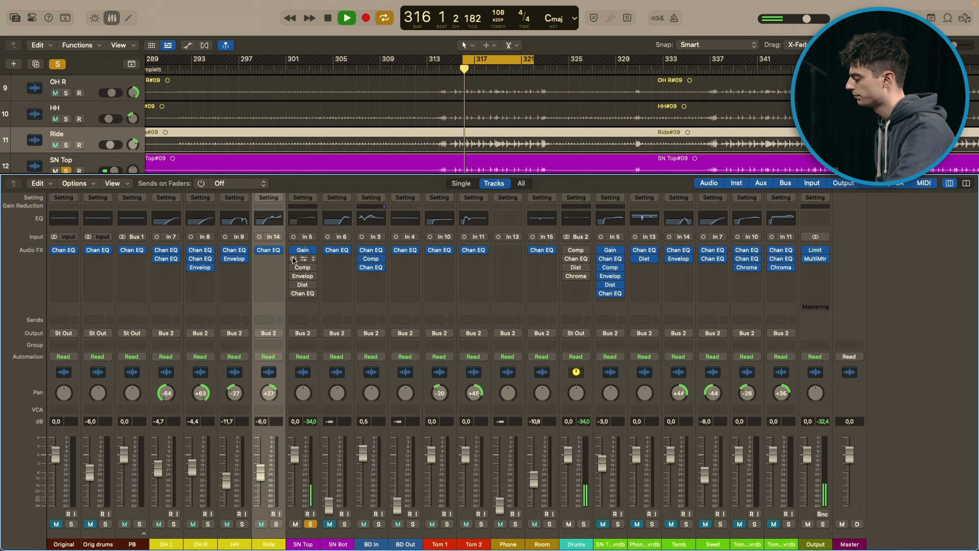
{"action": "key", "text": "space"}
{"action": "key", "text": "space"}
{"action": "key", "text": "space"}
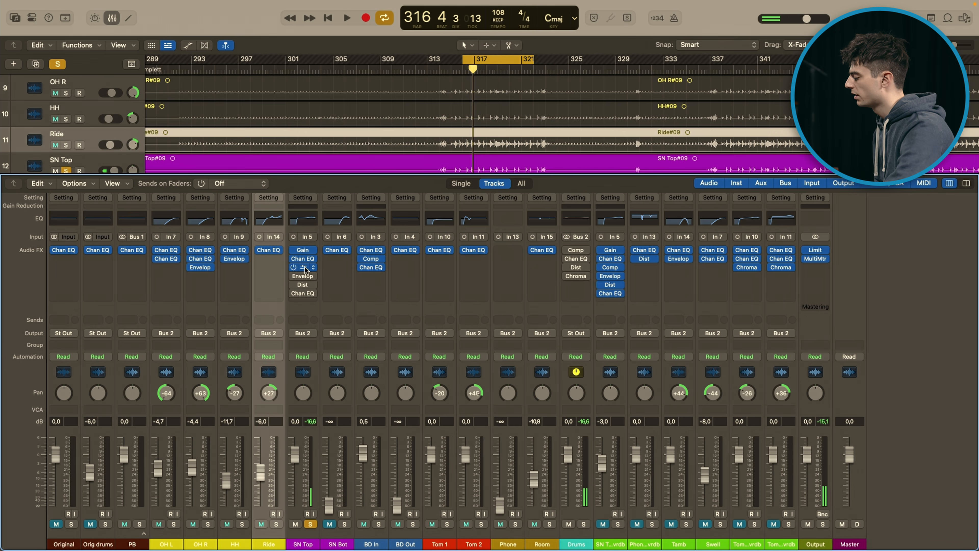
Step: Re-enable the Compressor on SN Top, open its settings and play the soloed snare through it
{"action": "left_click", "coordinate": [304, 268]}
{"action": "key", "text": "space"}
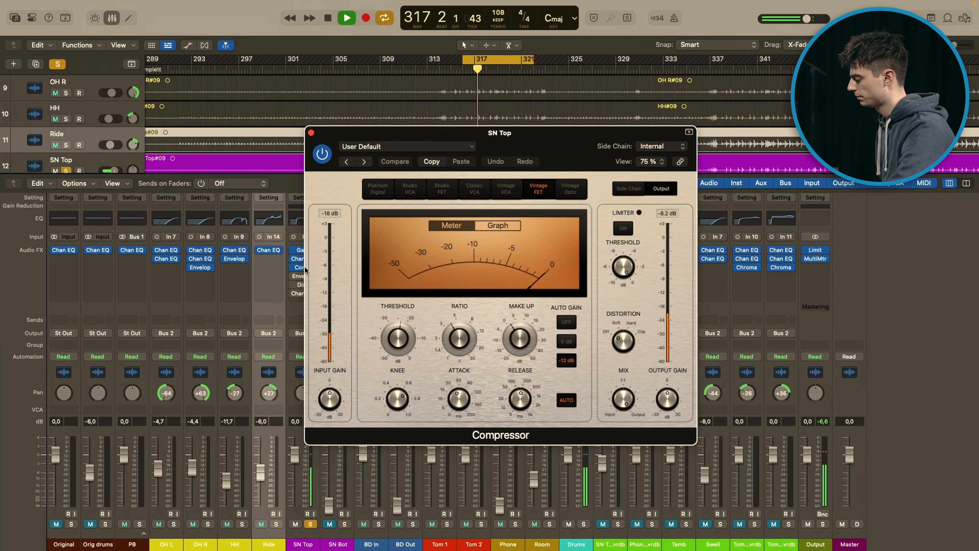
{"action": "key", "text": "space"}
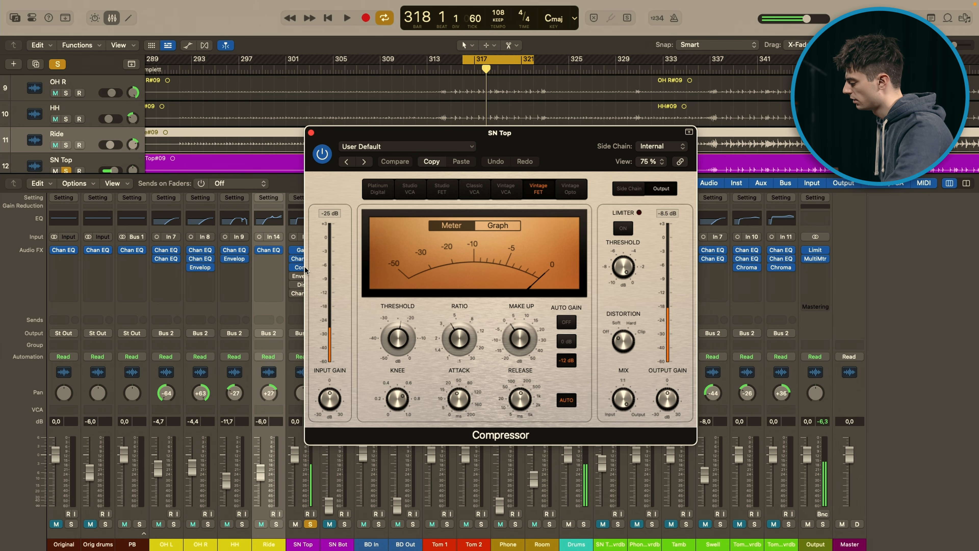
Step: Check the Compressor's ratio, attack and release settings and replay SN Top while watching the gain reduction meter
{"action": "mouse_move", "coordinate": [466, 341]}
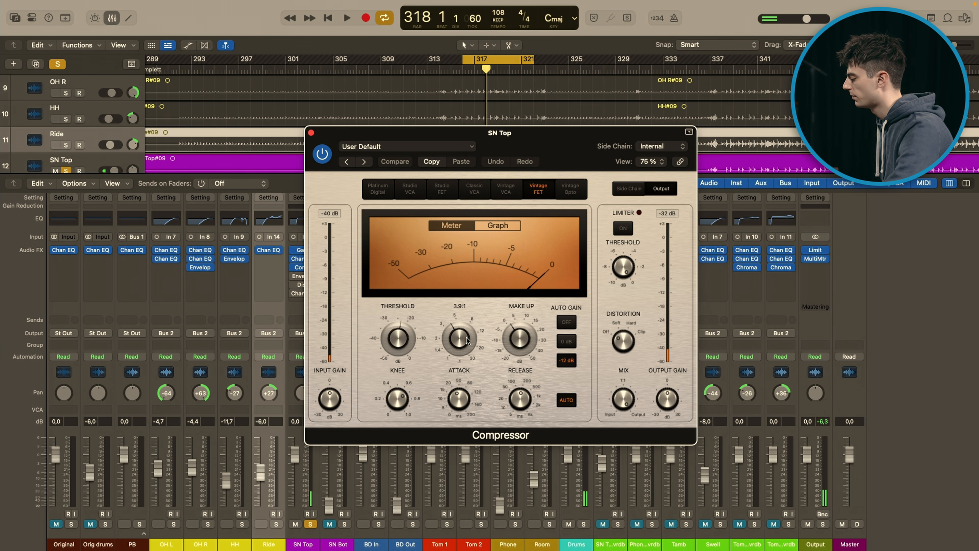
{"action": "mouse_move", "coordinate": [459, 399]}
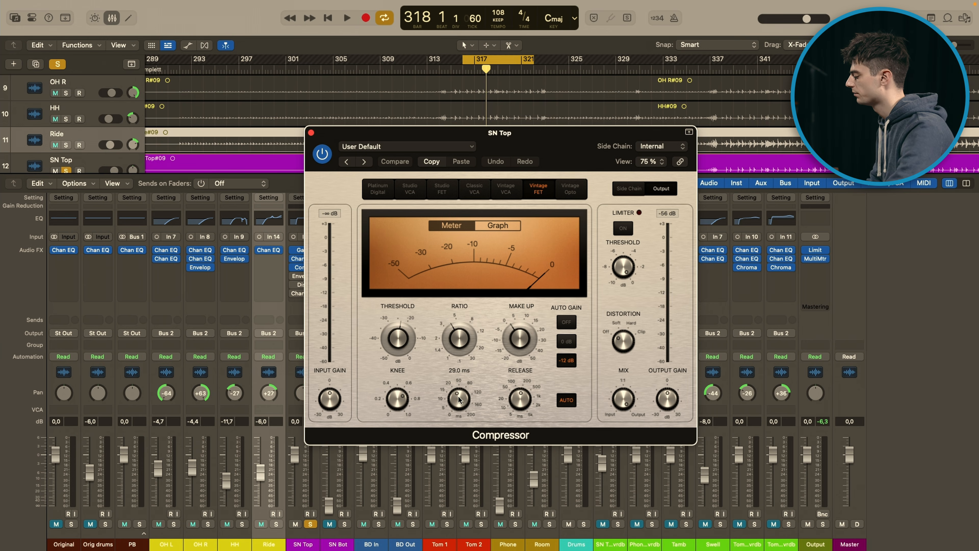
{"action": "mouse_move", "coordinate": [519, 409]}
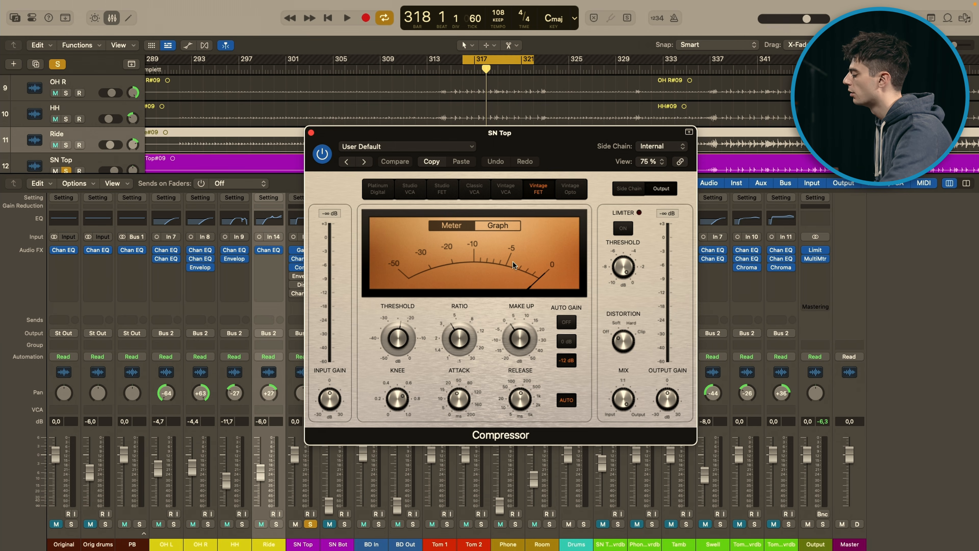
{"action": "key", "text": "space"}
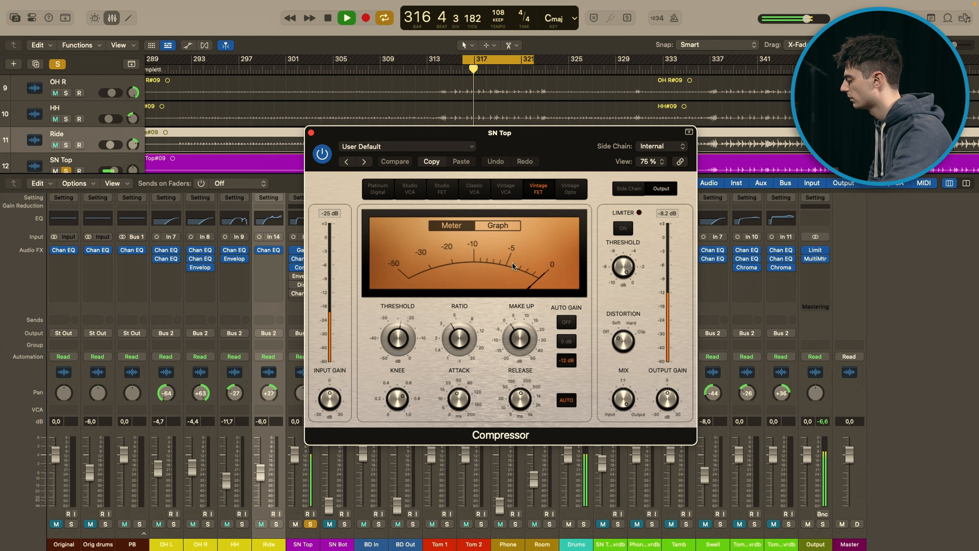
{"action": "key", "text": "space"}
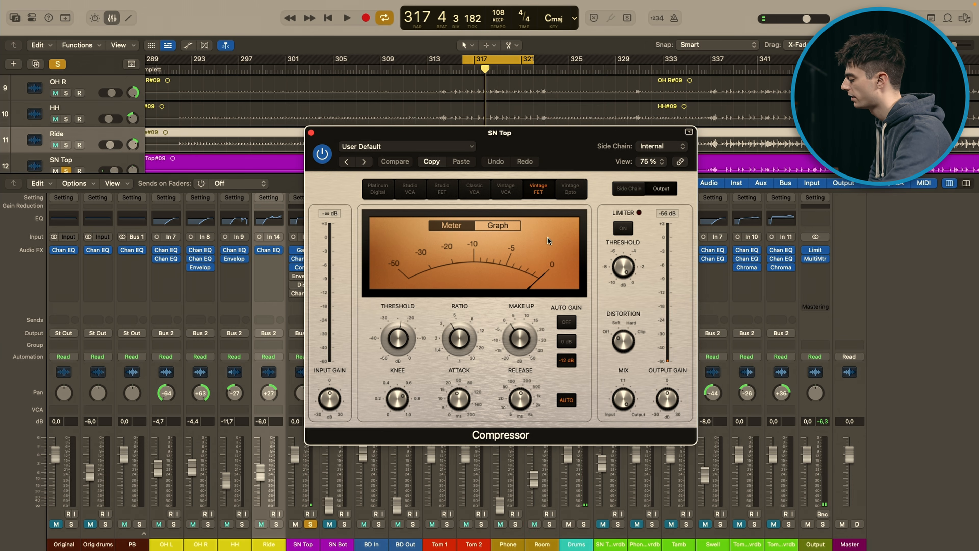
Step: Replay the soloed SN Top through the Compressor and close the Compressor window
{"action": "key", "text": "space"}
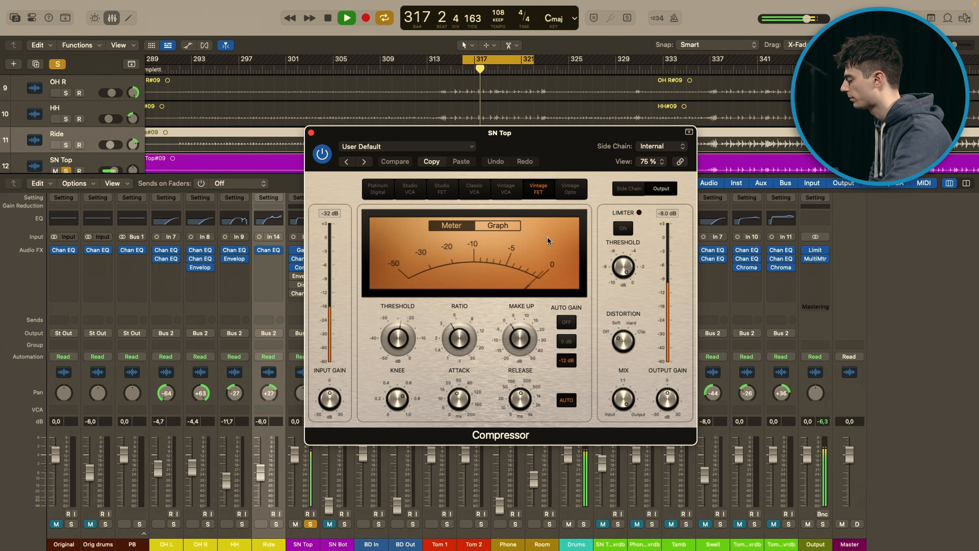
{"action": "key", "text": "space"}
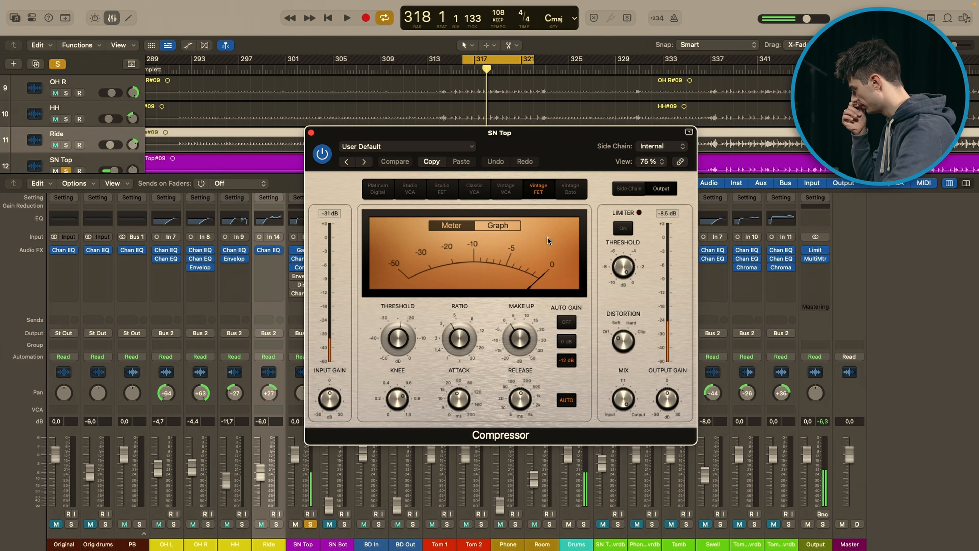
{"action": "mouse_move", "coordinate": [525, 334]}
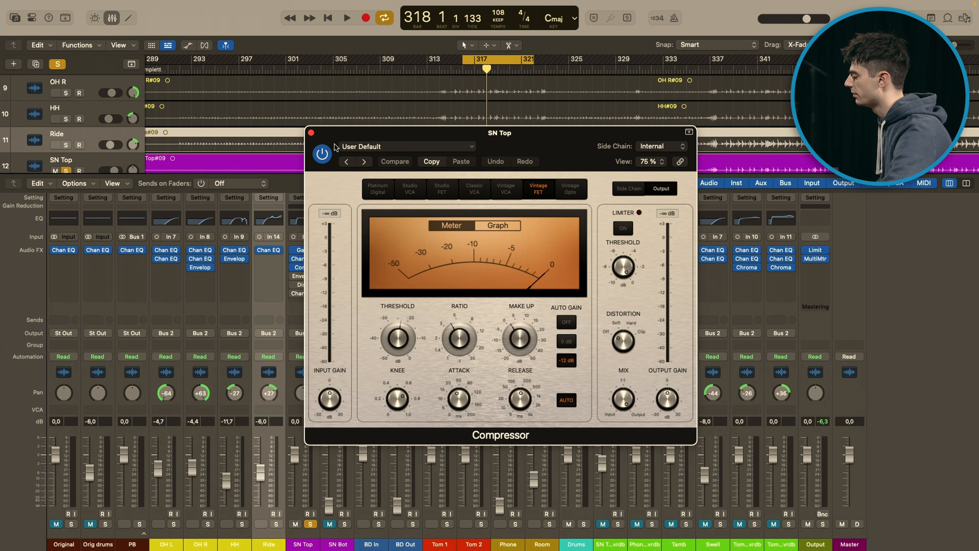
{"action": "left_click", "coordinate": [311, 133]}
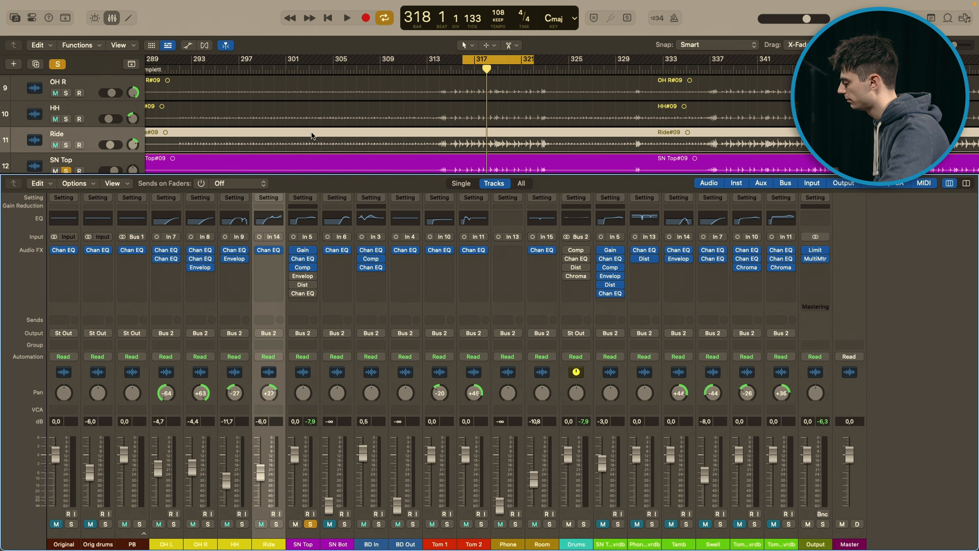
Step: Re-enable the Enveloper on SN Top, open its settings and play the soloed snare through it
{"action": "left_click", "coordinate": [303, 276]}
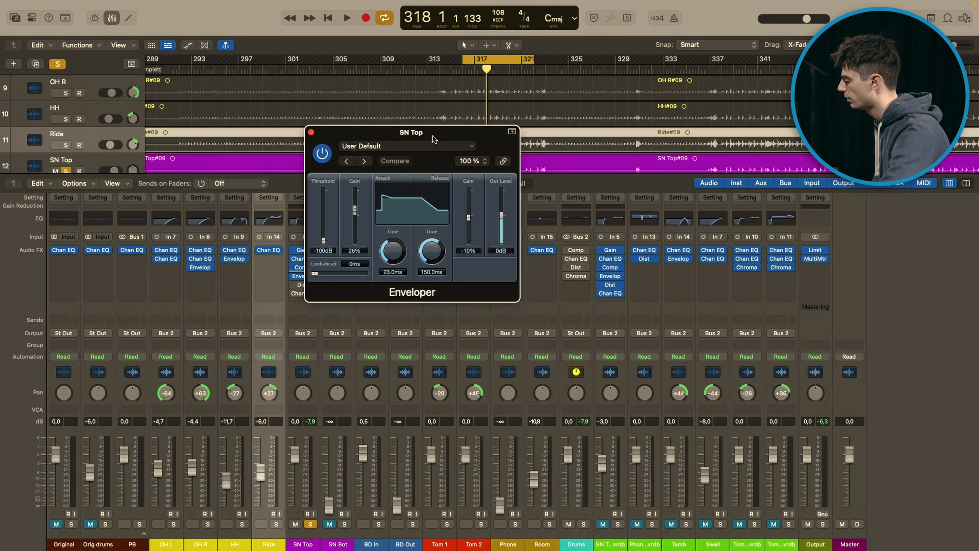
{"action": "left_click_drag", "start_coordinate": [434, 139], "coordinate": [474, 160]}
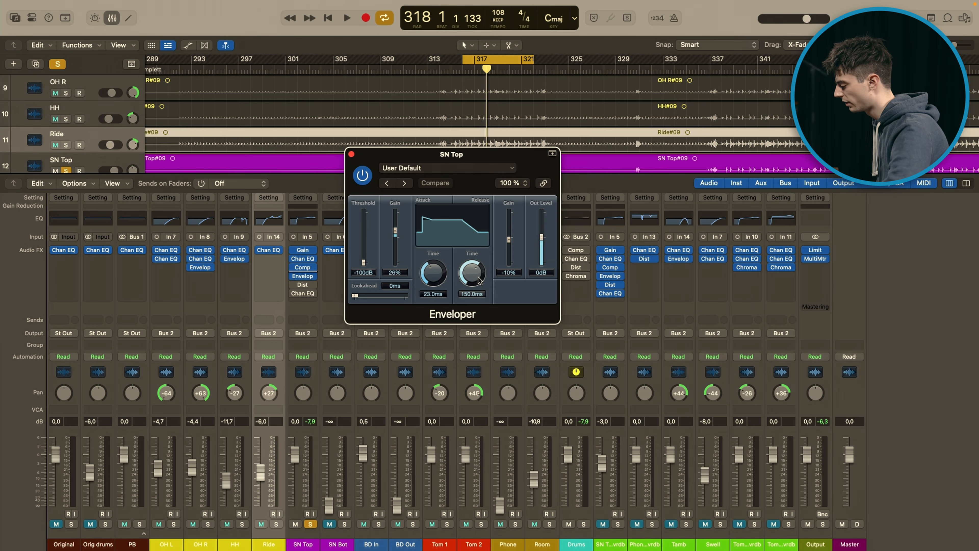
{"action": "key", "text": "space"}
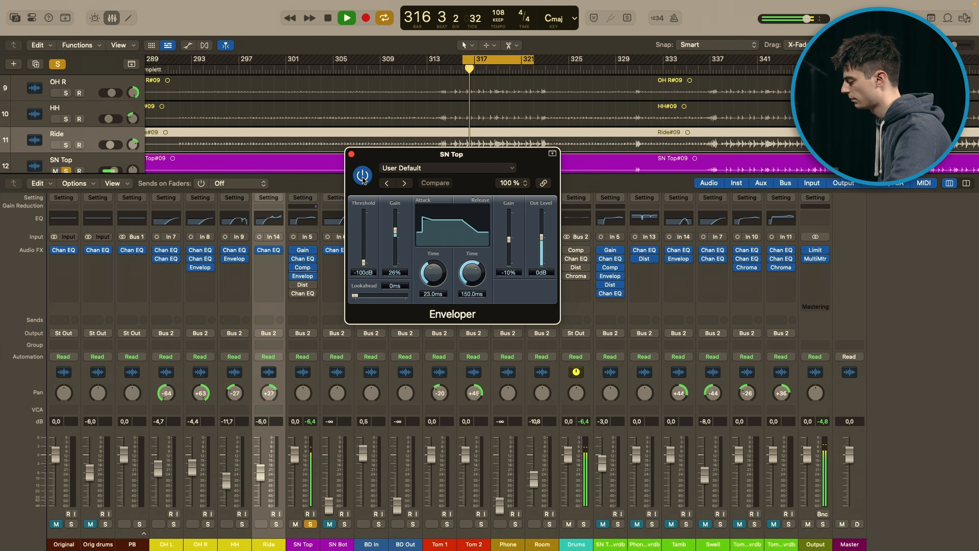
{"action": "key", "text": "space"}
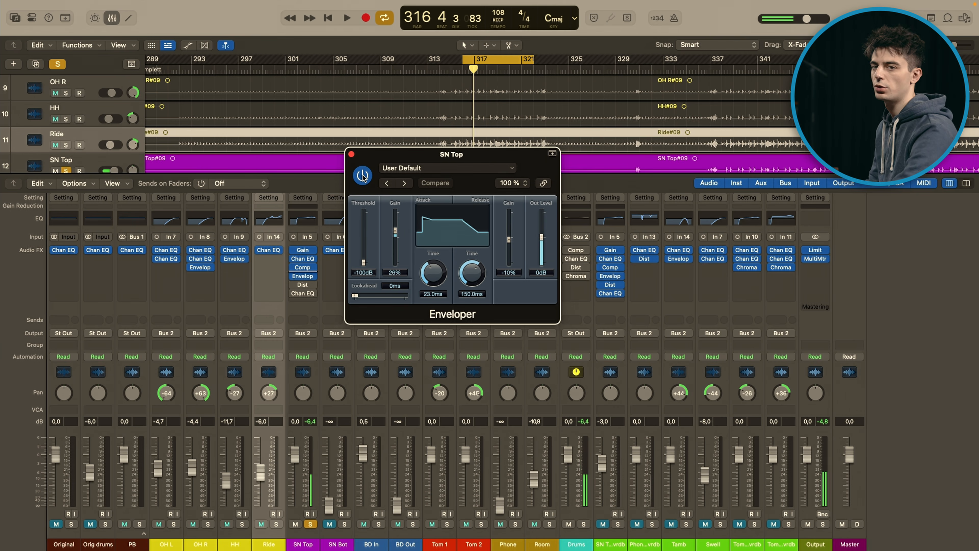
Step: Compare SN Top with the Enveloper bypassed and re-enabled during playback, and close the Enveloper window
{"action": "key", "text": "space"}
{"action": "left_click", "coordinate": [363, 176]}
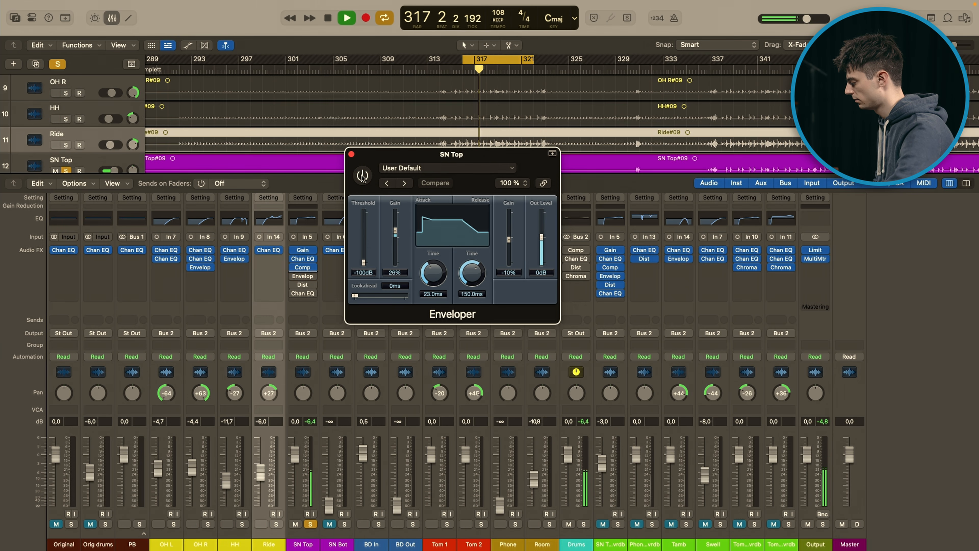
{"action": "left_click", "coordinate": [362, 175]}
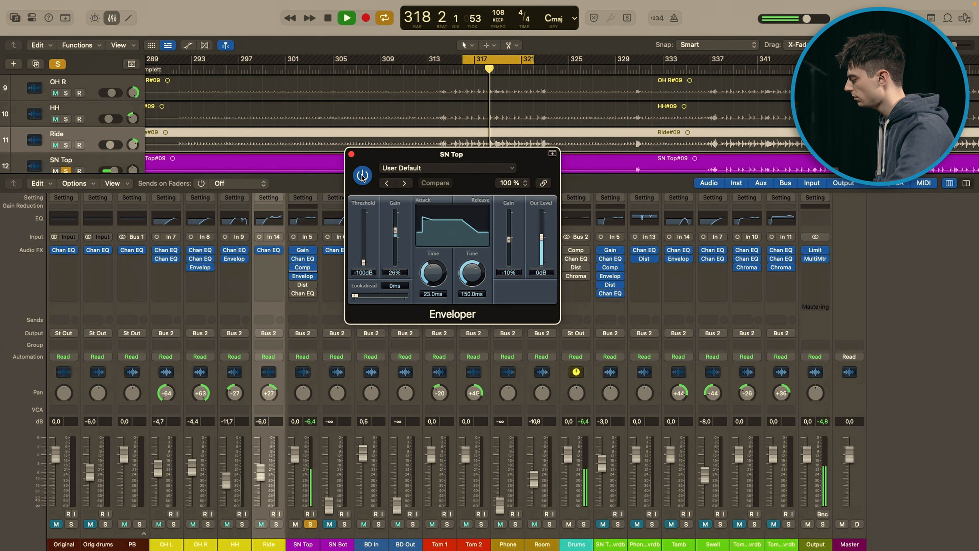
{"action": "left_click", "coordinate": [351, 155]}
{"action": "key", "text": "space"}
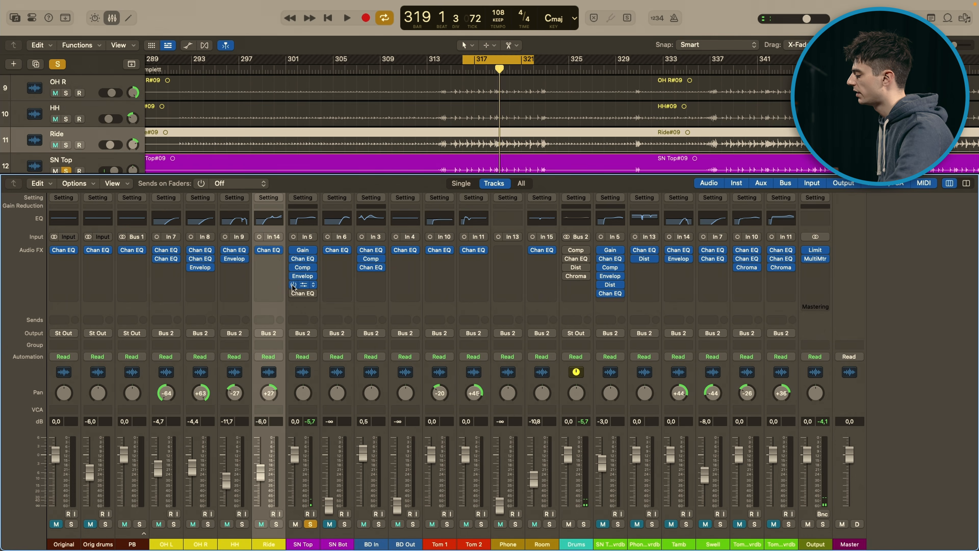
Step: Re-enable the Distortion on SN Top, open its settings and play the soloed snare through it
{"action": "left_click", "coordinate": [303, 285]}
{"action": "left_click_drag", "start_coordinate": [503, 143], "coordinate": [537, 142]}
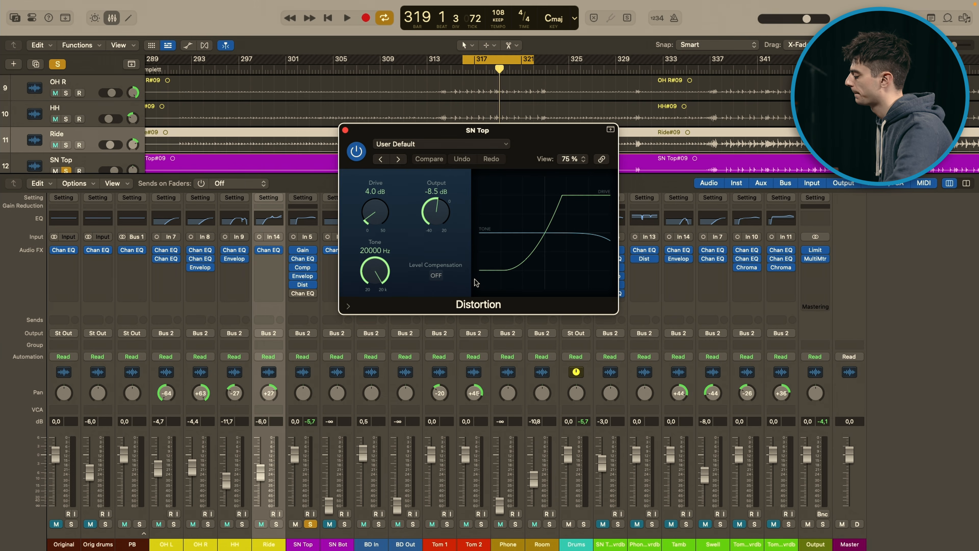
{"action": "key", "text": "space"}
{"action": "key", "text": "space"}
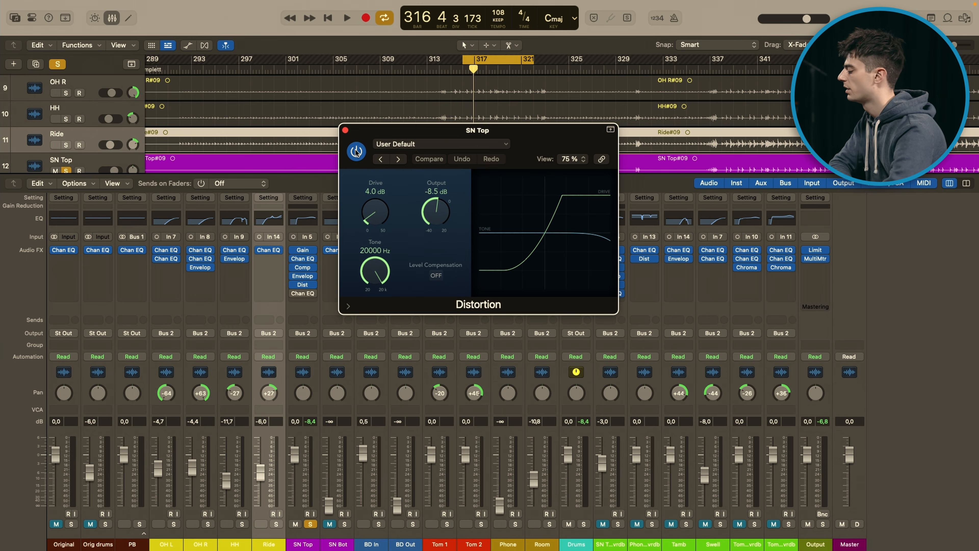
{"action": "key", "text": "space"}
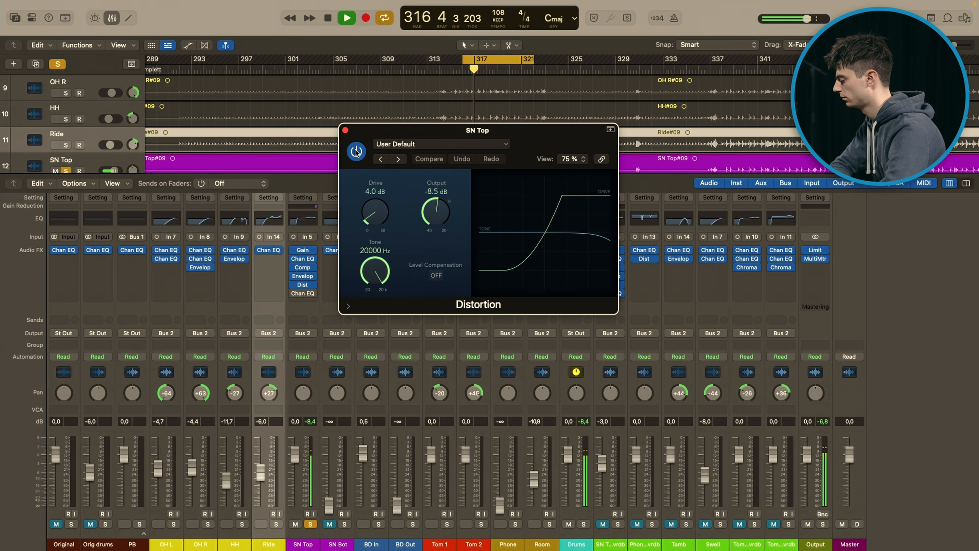
{"action": "key", "text": "space"}
Step: Compare SN Top with the Distortion bypassed and re-enabled during playback, and close the Distortion window
{"action": "left_click", "coordinate": [355, 151]}
{"action": "key", "text": "space"}
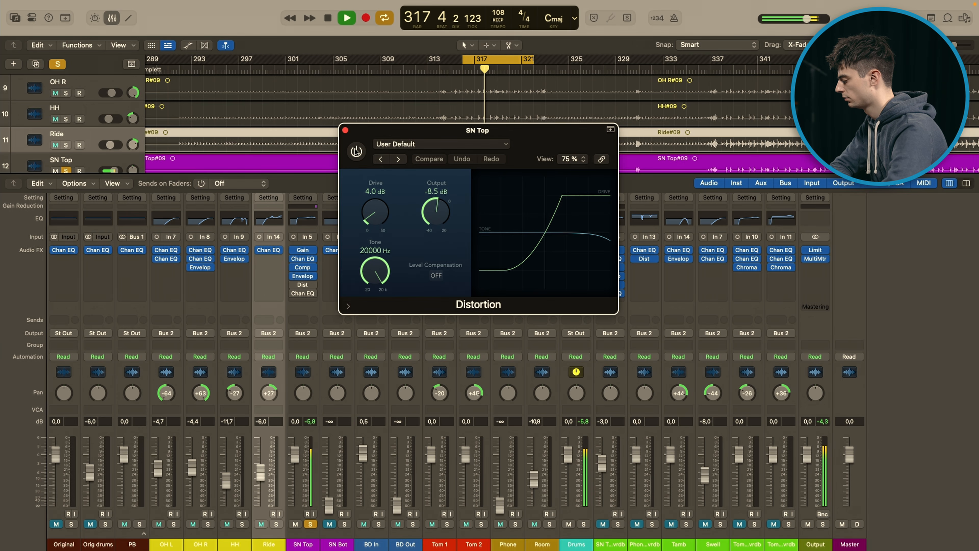
{"action": "key", "text": "space"}
{"action": "left_click", "coordinate": [356, 151]}
{"action": "key", "text": "space"}
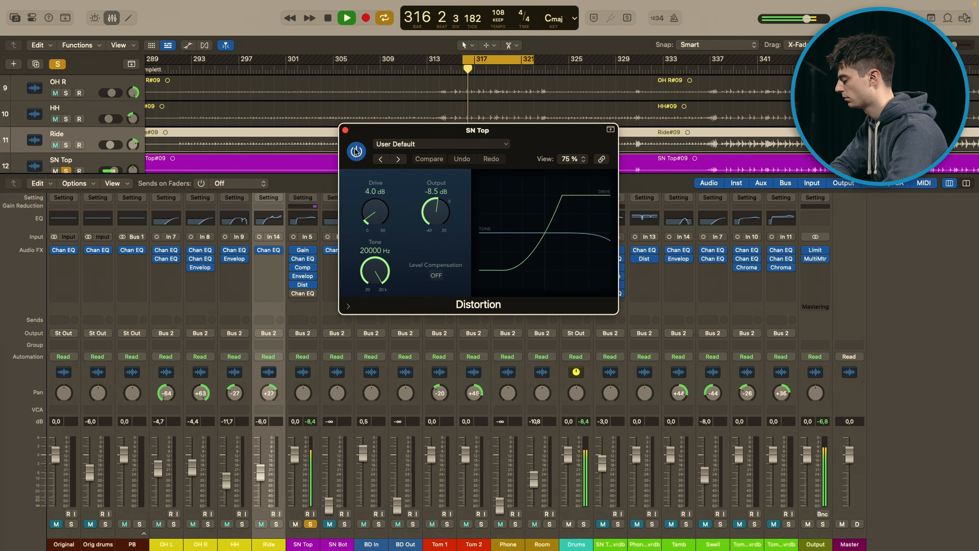
{"action": "key", "text": "space"}
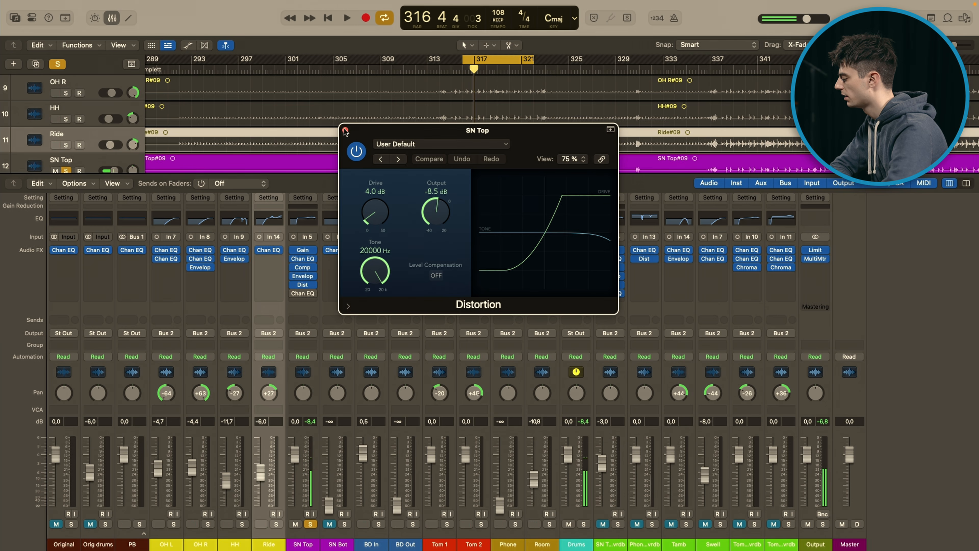
{"action": "left_click", "coordinate": [345, 130]}
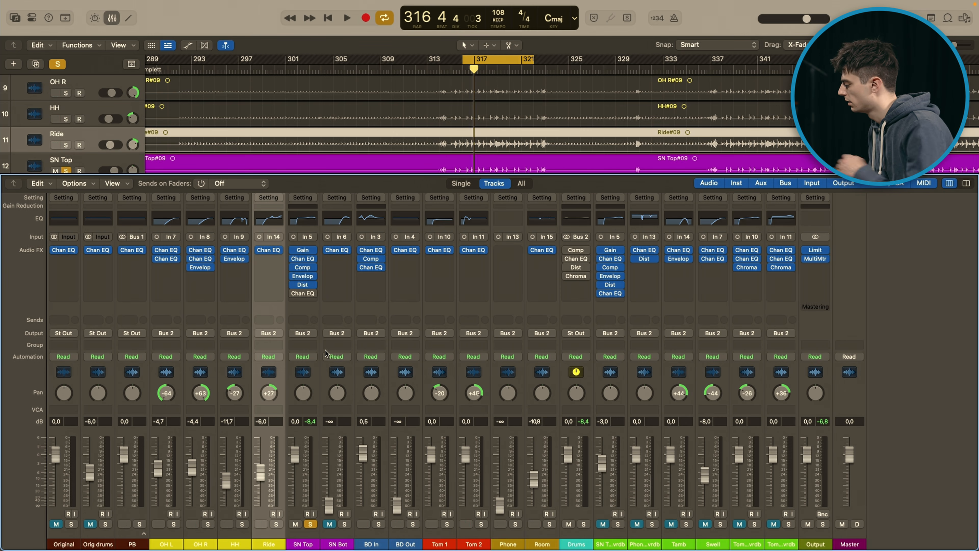
Step: Re-enable the last Channel EQ on SN Top, open its settings and play the soloed snare through it
{"action": "left_click", "coordinate": [304, 294]}
{"action": "left_click_drag", "start_coordinate": [563, 132], "coordinate": [567, 122]}
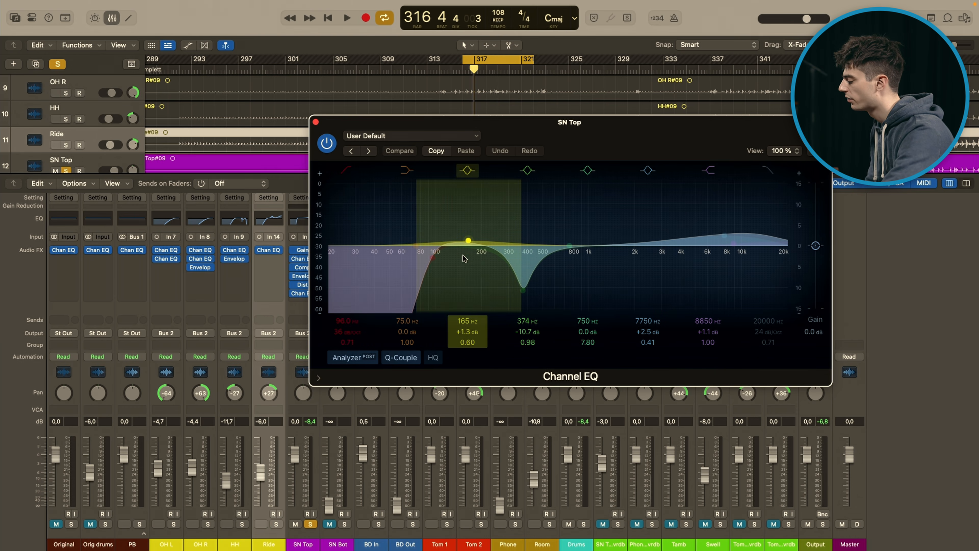
{"action": "key", "text": "space"}
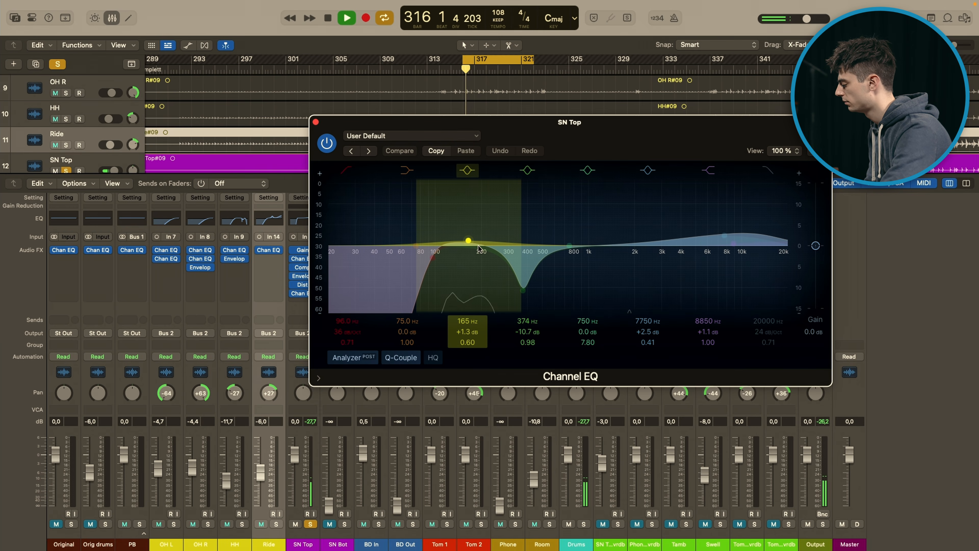
{"action": "key", "text": "space"}
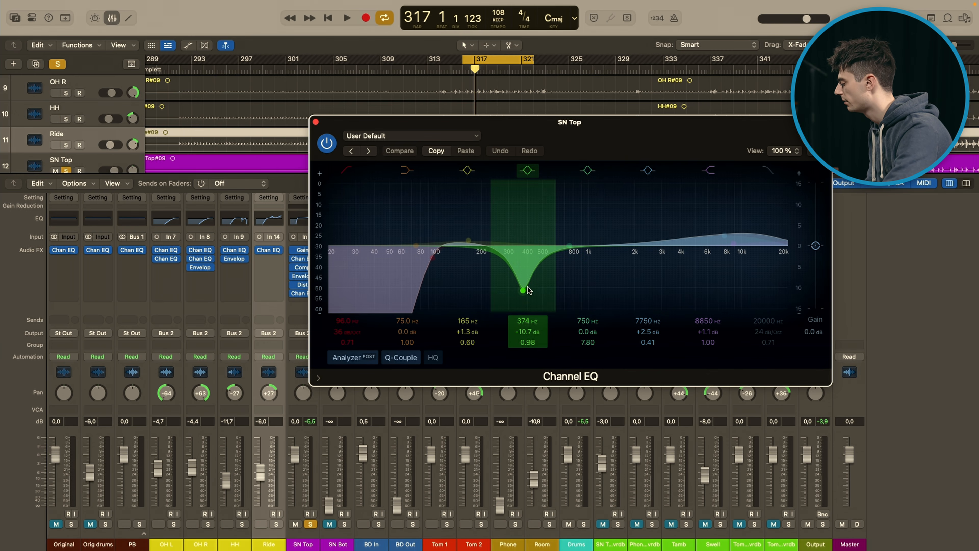
Step: Compare SN Top with its last Channel EQ bypassed and re-enabled over two playback passes
{"action": "key", "text": "space"}
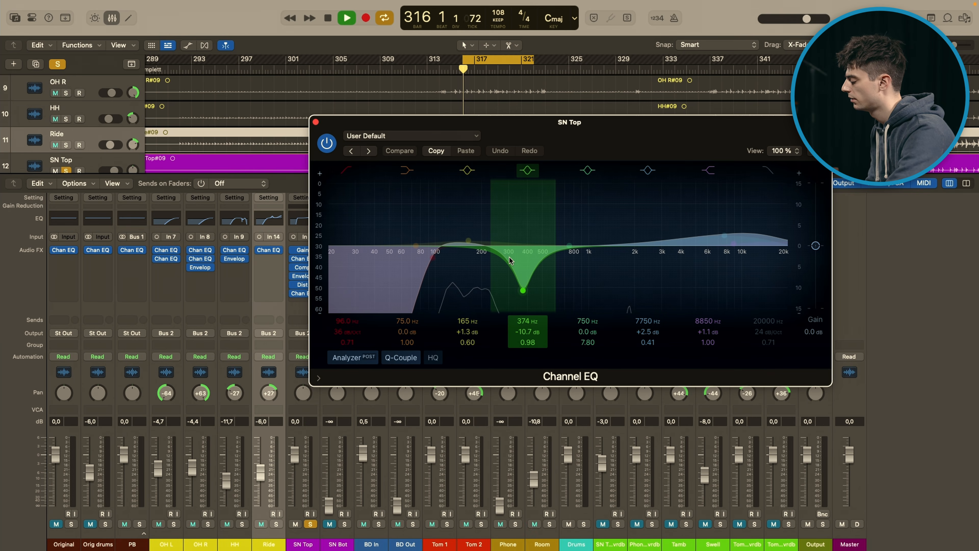
{"action": "left_click", "coordinate": [327, 144]}
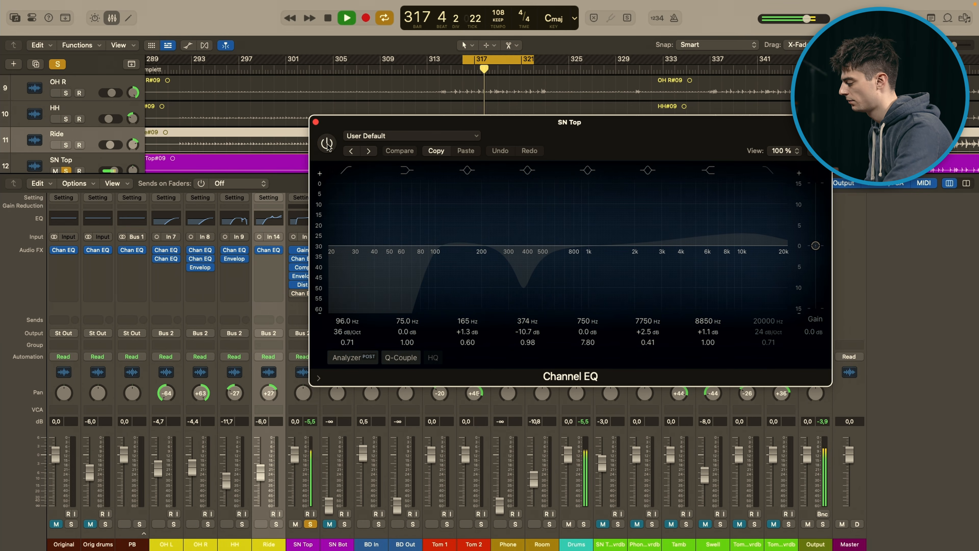
{"action": "left_click", "coordinate": [326, 144]}
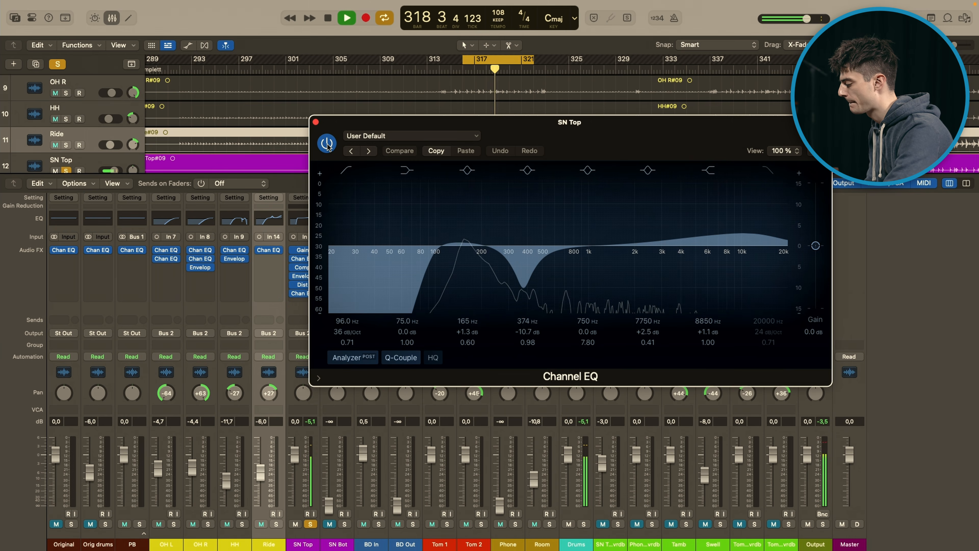
{"action": "key", "text": "space"}
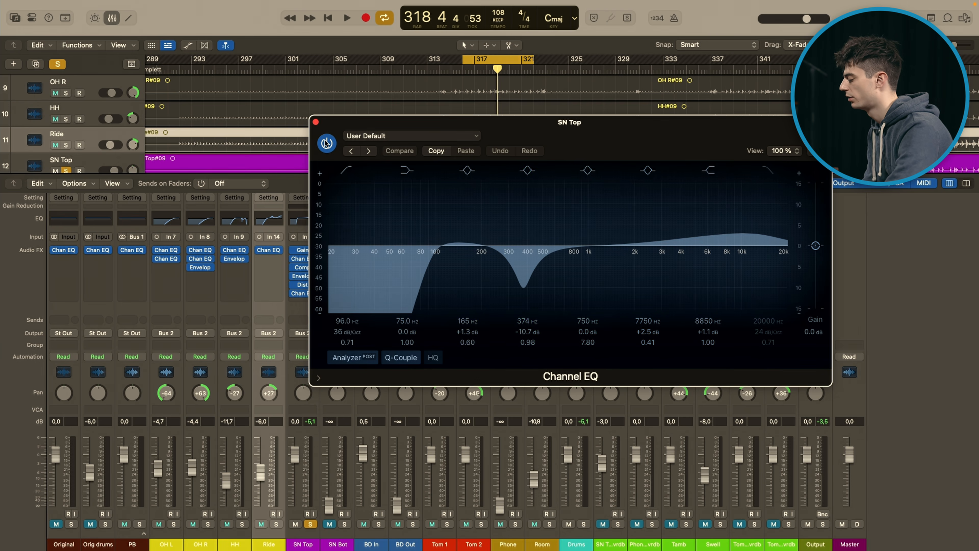
{"action": "key", "text": "space"}
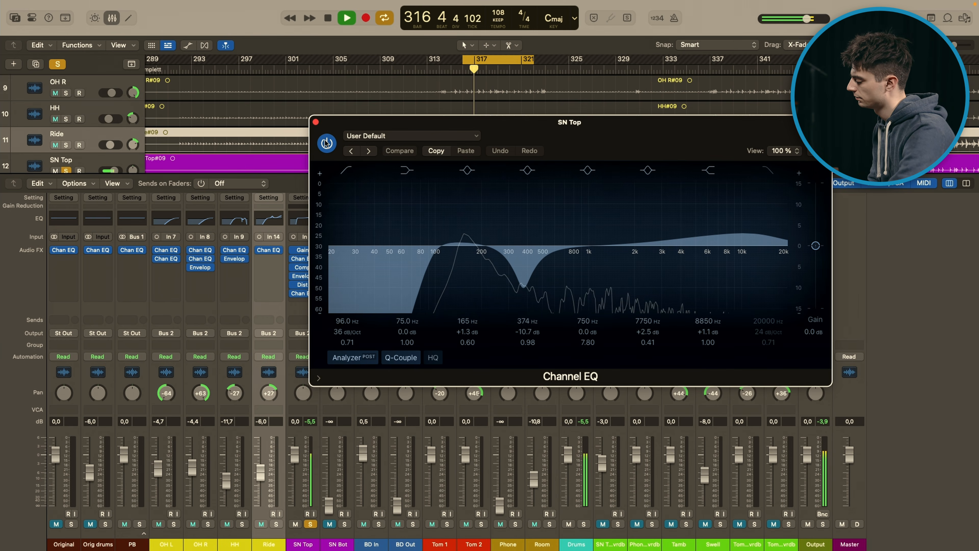
{"action": "left_click", "coordinate": [326, 143]}
{"action": "left_click", "coordinate": [326, 143]}
Step: Close the Channel EQ window, bypass every SN Top plug-in except Gain and play the unprocessed snare
{"action": "left_click", "coordinate": [316, 122]}
{"action": "key", "text": "space"}
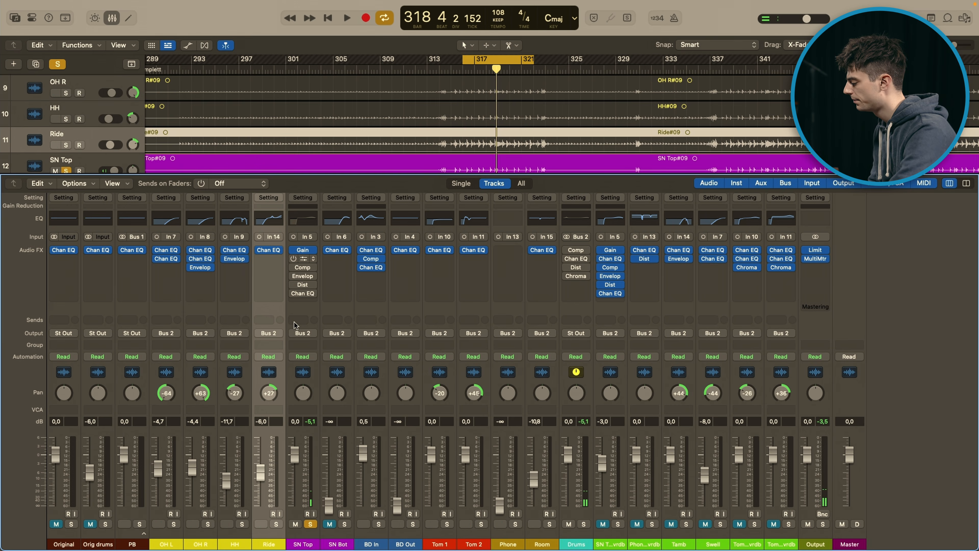
{"action": "key", "text": "space"}
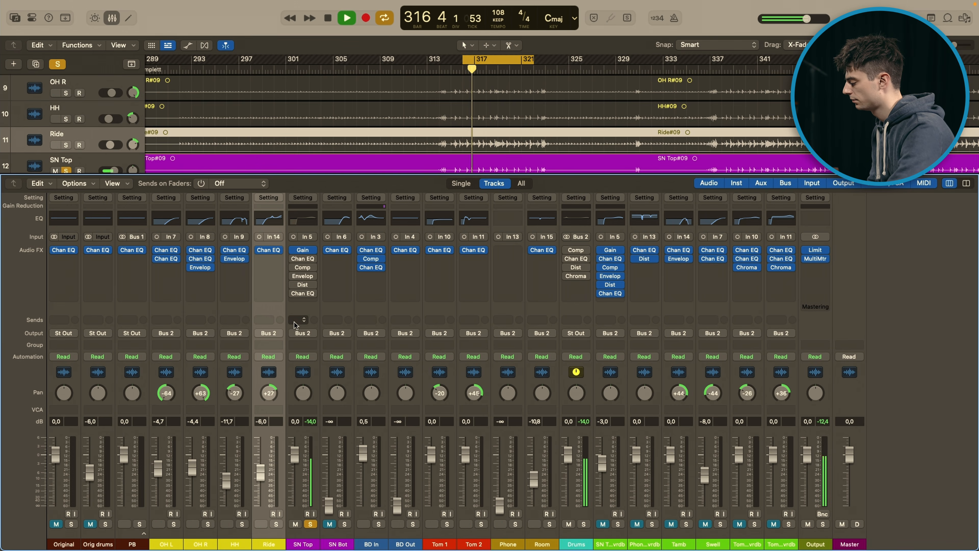
{"action": "key", "text": "space"}
Step: Re-enable all bypassed plug-ins on SN Top, play the processed snare and take the track out of solo
{"action": "left_click_drag", "start_coordinate": [293, 259], "coordinate": [292, 295]}
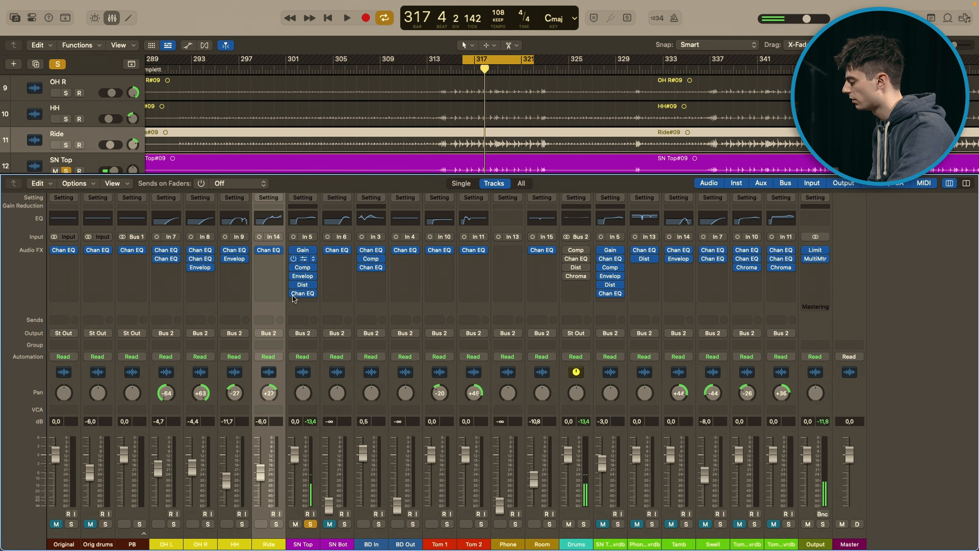
{"action": "key", "text": "space"}
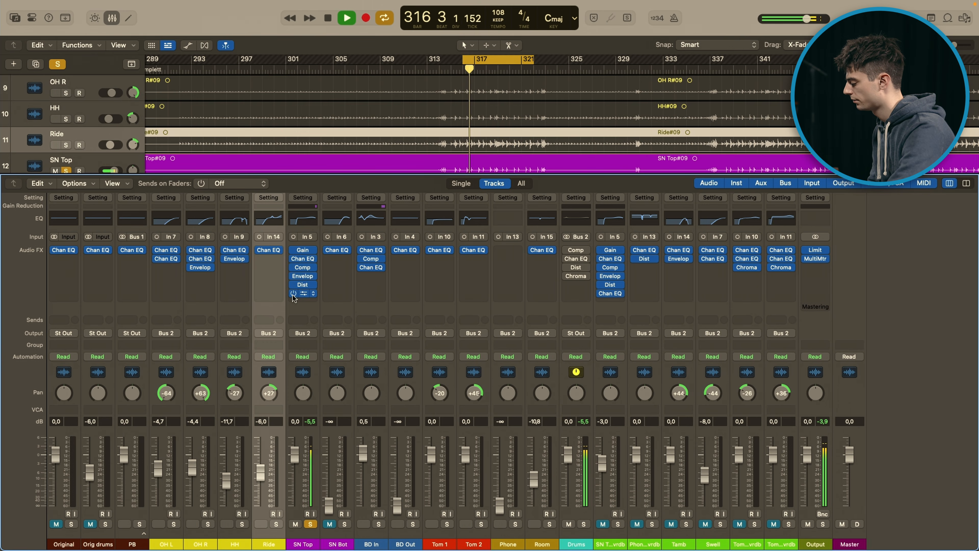
{"action": "key", "text": "space"}
{"action": "left_click", "coordinate": [310, 524]}
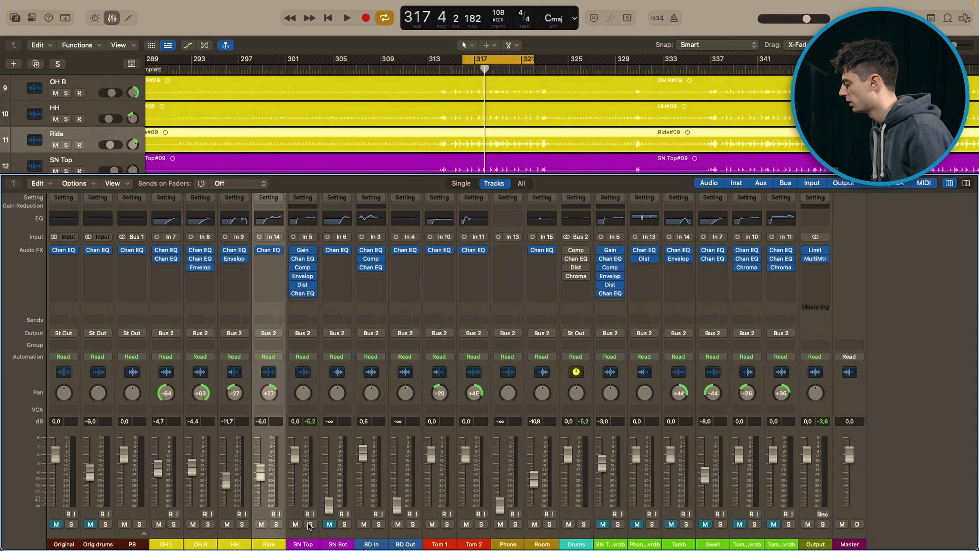
Step: Look at the Channel EQ settings on SN Bot
{"action": "left_click", "coordinate": [337, 251]}
{"action": "left_click", "coordinate": [335, 289]}
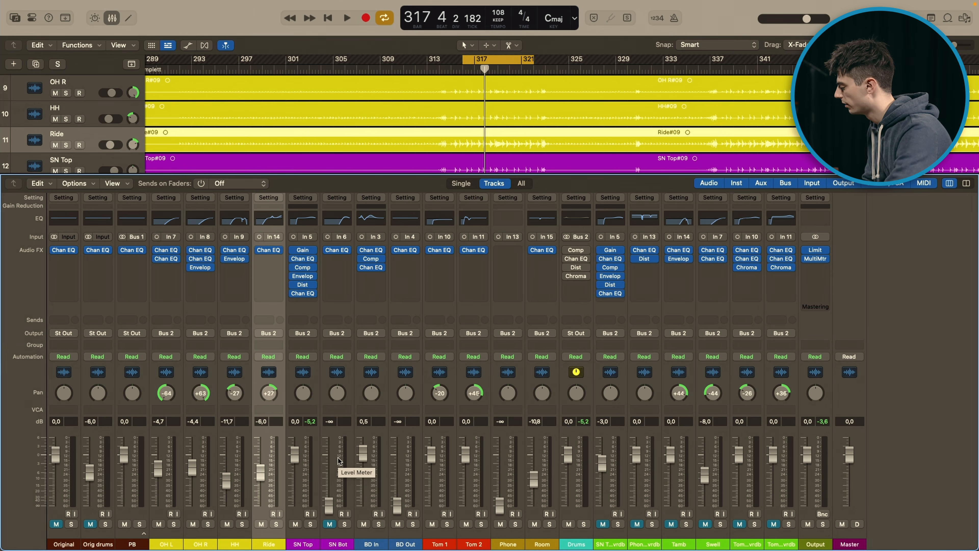
Step: Select the BD In channel, bypass its two Channel EQs and its Compressor, and start playback
{"action": "left_click", "coordinate": [380, 462]}
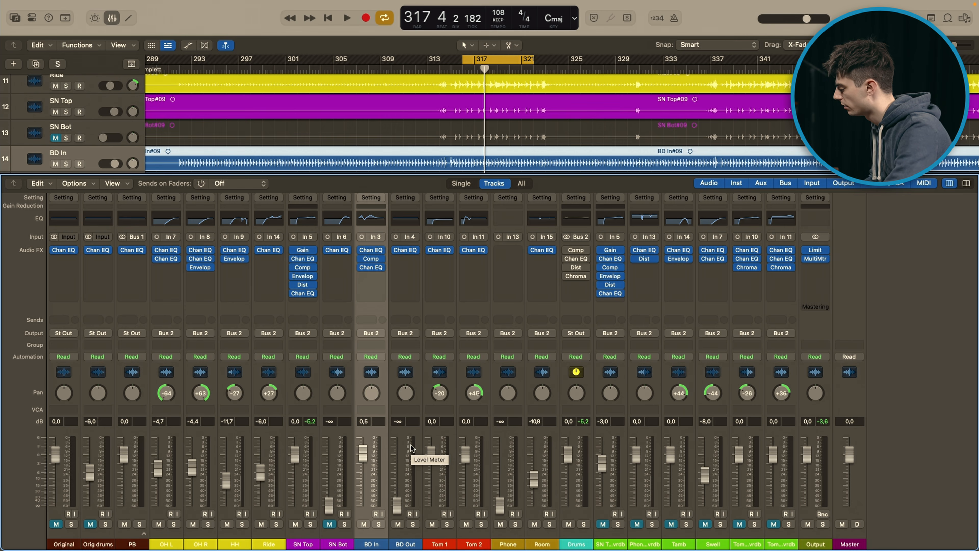
{"action": "left_click", "coordinate": [361, 250]}
{"action": "left_click", "coordinate": [362, 269]}
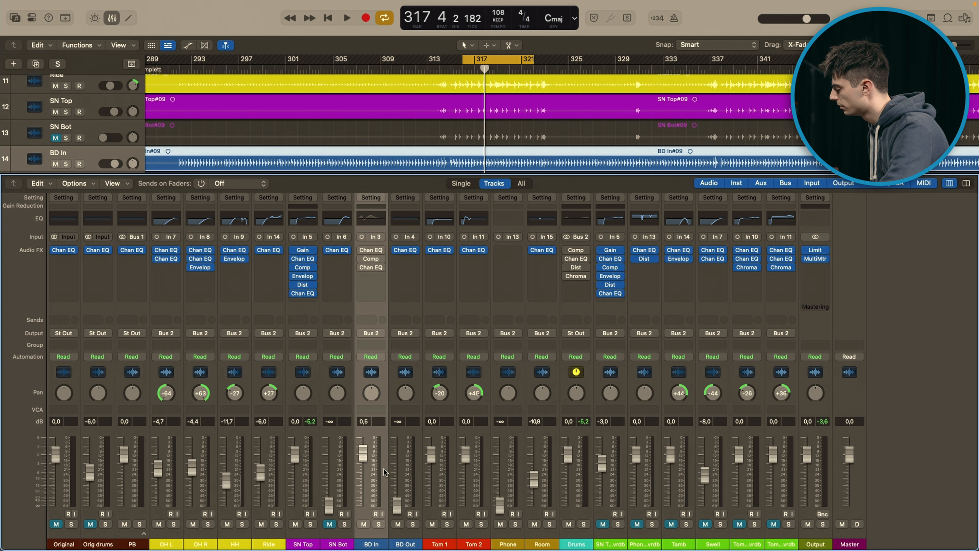
{"action": "key", "text": "space"}
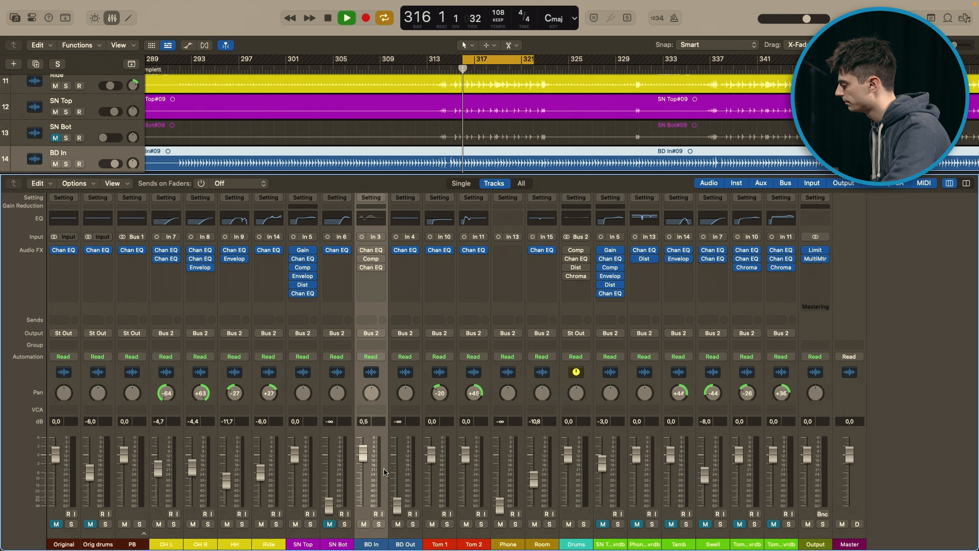
Step: Solo the BD In channel and play the kick with its plug-ins bypassed
{"action": "left_click", "coordinate": [379, 524]}
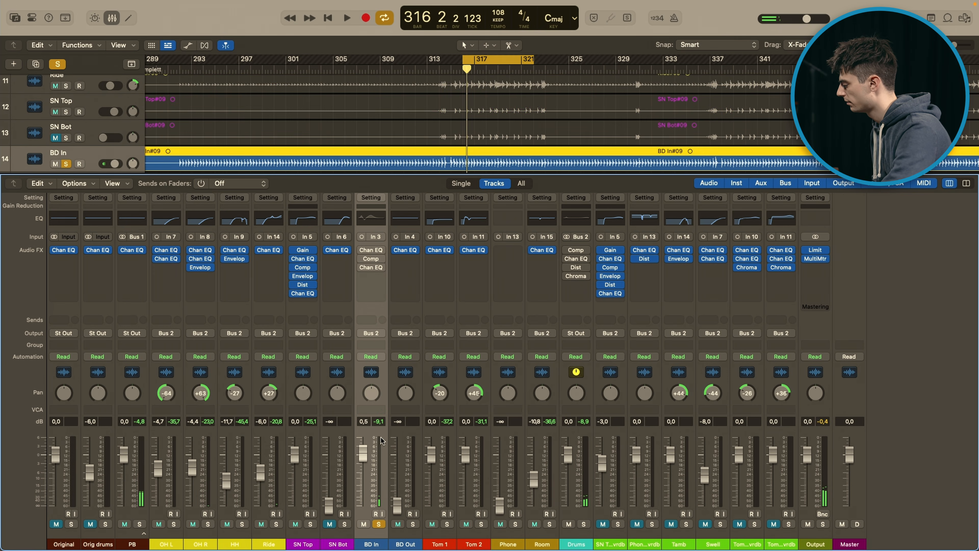
{"action": "key", "text": "space"}
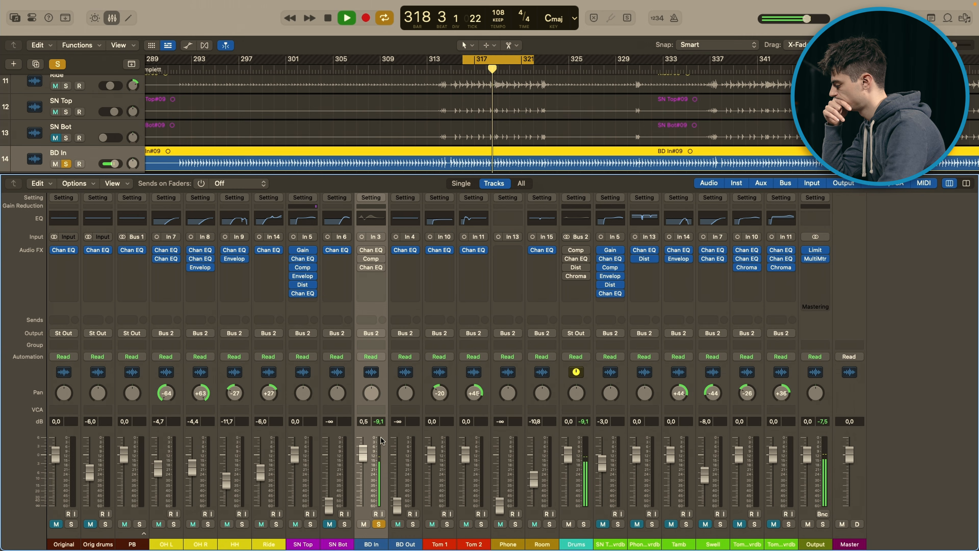
{"action": "key", "text": "space"}
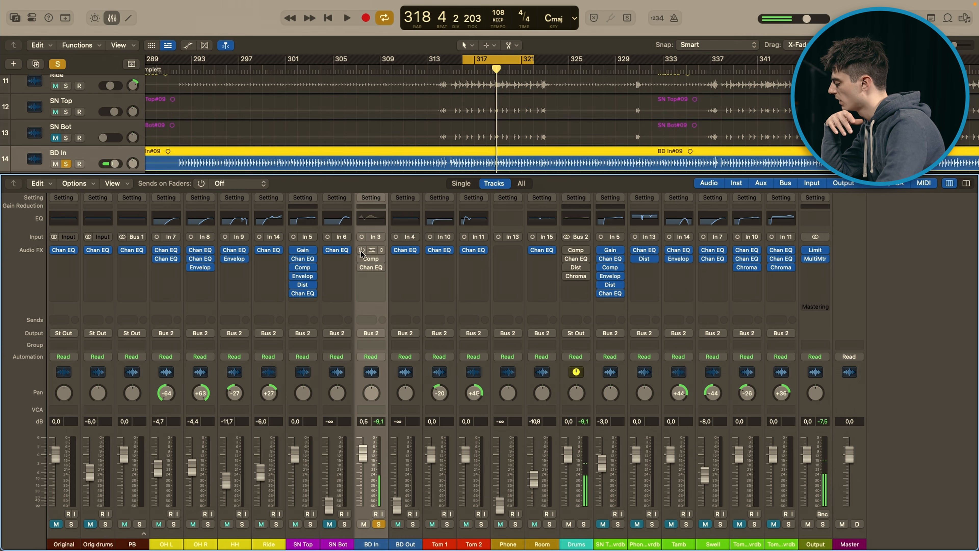
Step: Open the first Channel EQ on BD In, turn it on and look at its curve
{"action": "left_click", "coordinate": [370, 250]}
{"action": "left_click", "coordinate": [323, 153]}
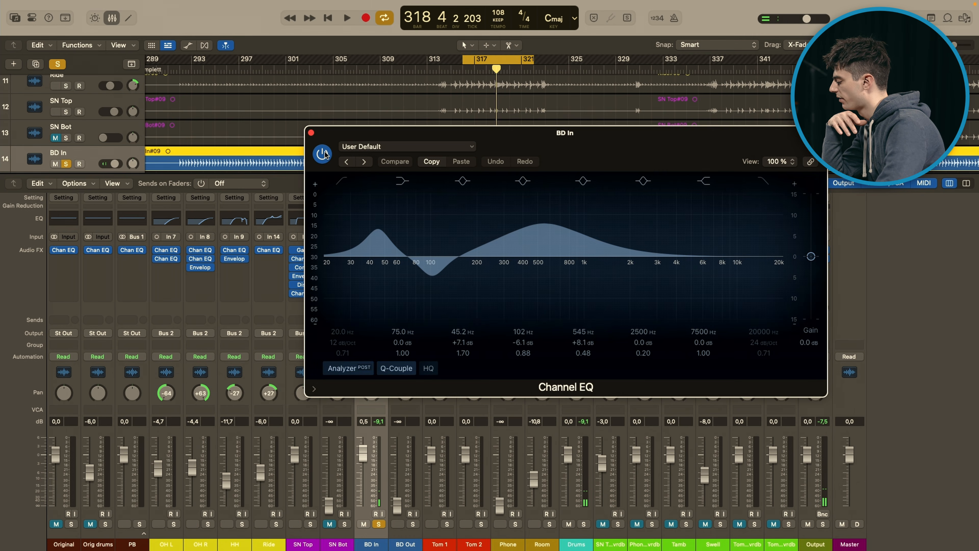
{"action": "left_click_drag", "start_coordinate": [546, 143], "coordinate": [532, 136]}
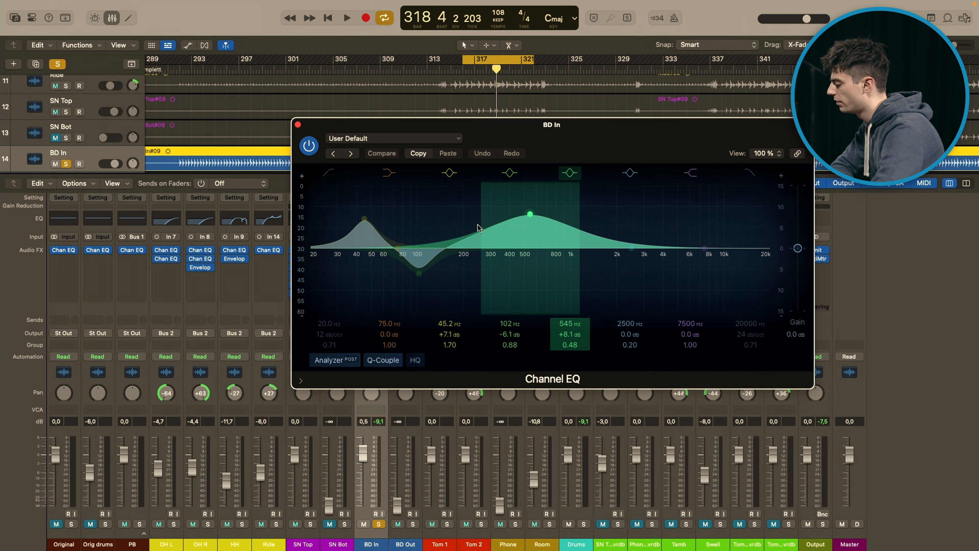
Step: Switch off the 545 Hz band of the Channel EQ, audition the kick with the remaining bands and switch the band back on
{"action": "left_click", "coordinate": [570, 173]}
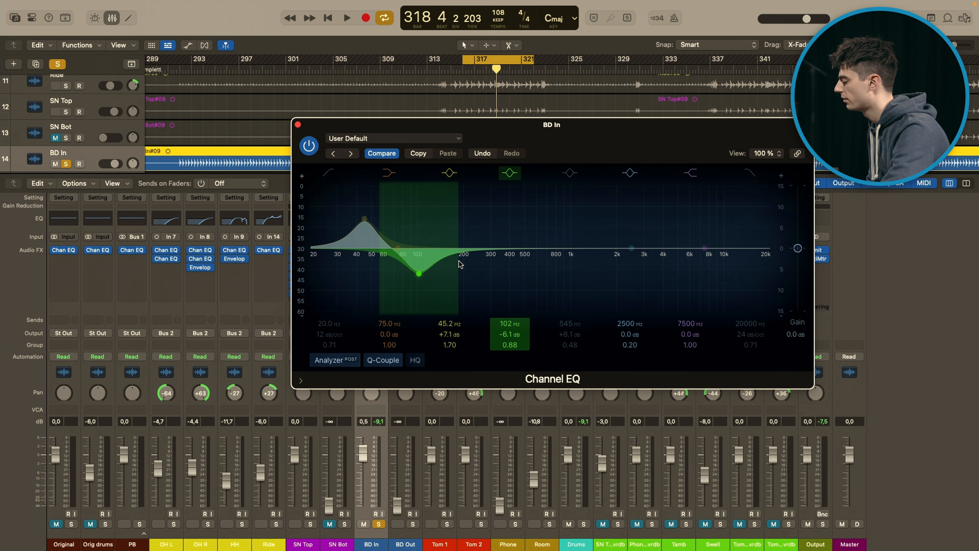
{"action": "key", "text": "space"}
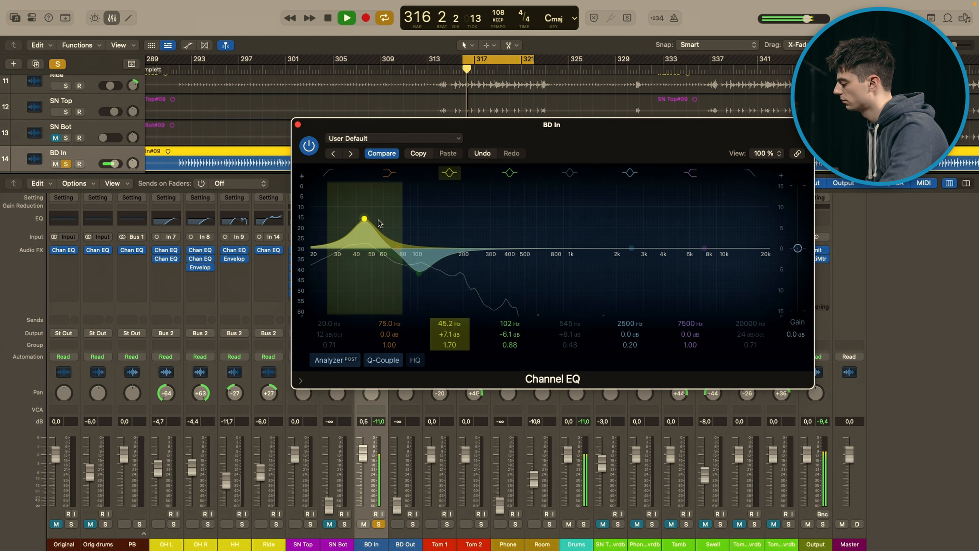
{"action": "key", "text": "space"}
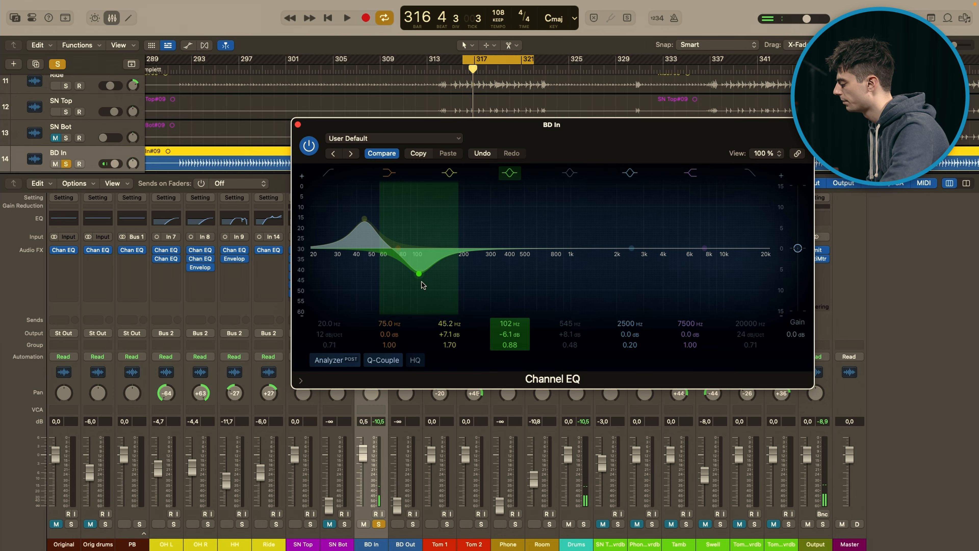
{"action": "key", "text": "space"}
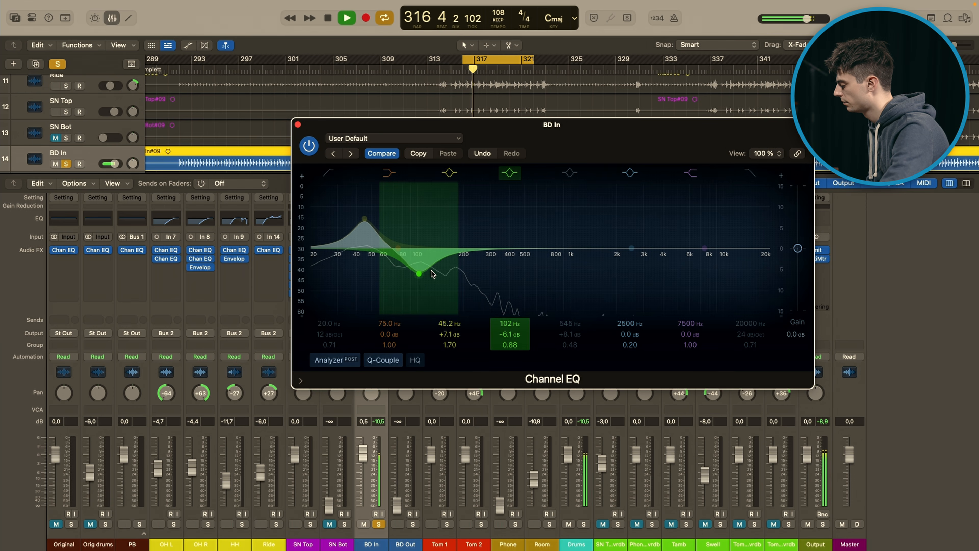
{"action": "key", "text": "space"}
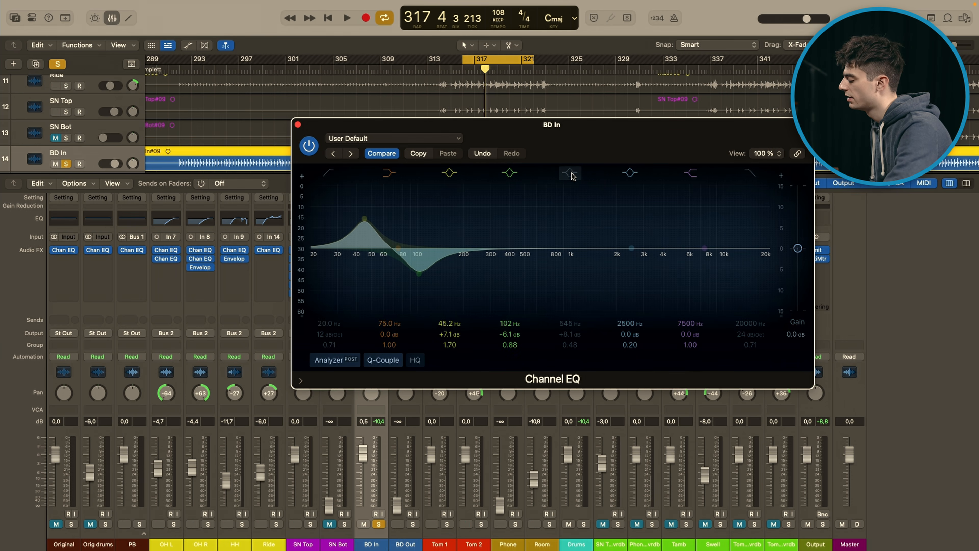
{"action": "left_click", "coordinate": [405, 465]}
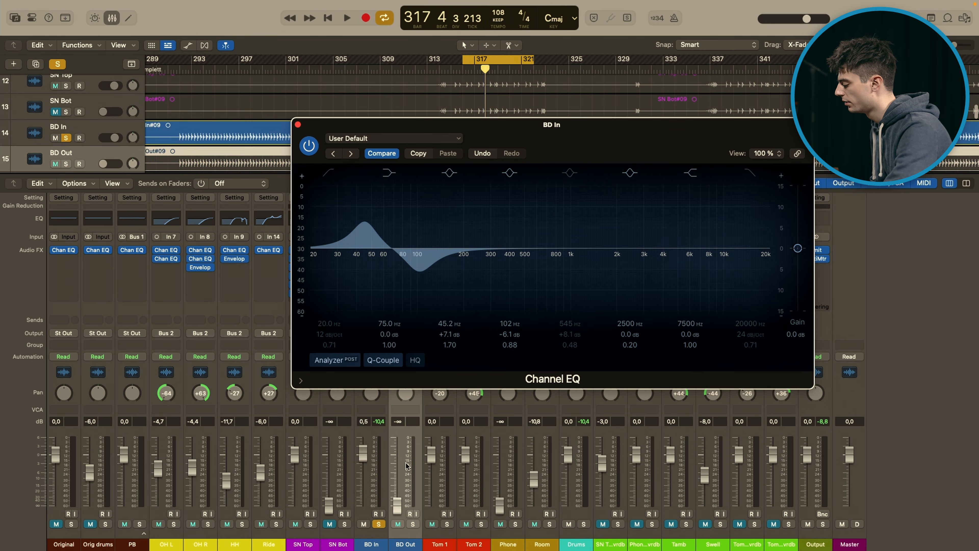
{"action": "left_click", "coordinate": [383, 470]}
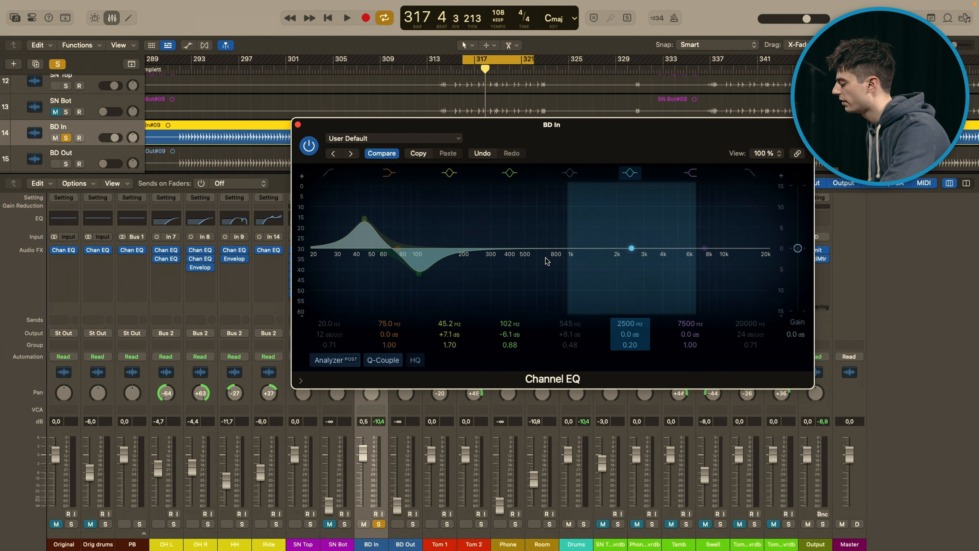
{"action": "left_click", "coordinate": [569, 174]}
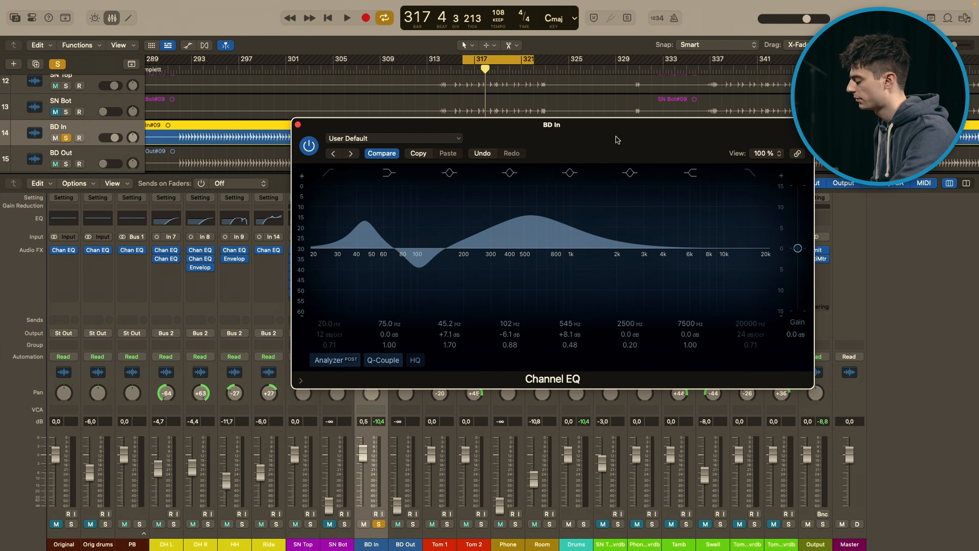
Step: Compare the soloed kick with the first Channel EQ on and bypassed, leave the EQ on and close its window
{"action": "key", "text": "space"}
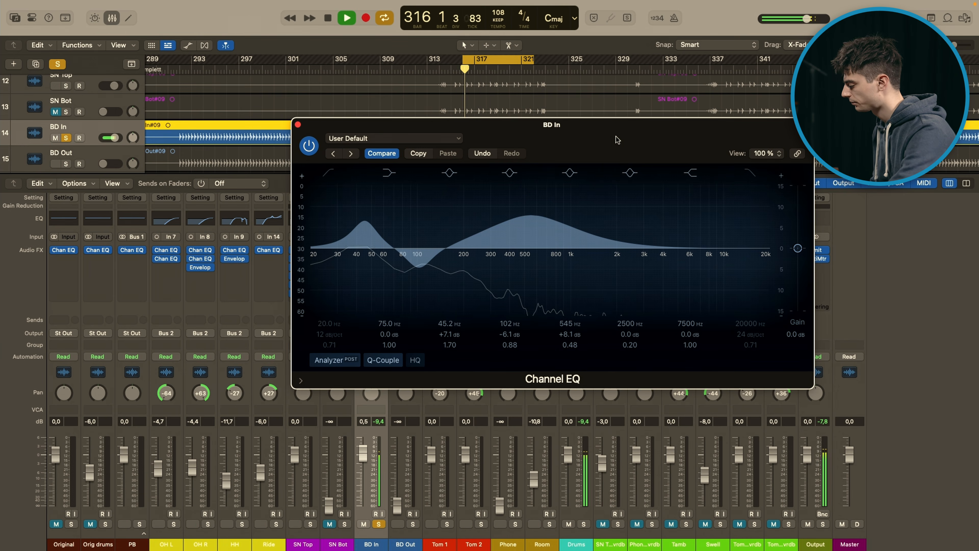
{"action": "key", "text": "space"}
{"action": "left_click", "coordinate": [308, 145]}
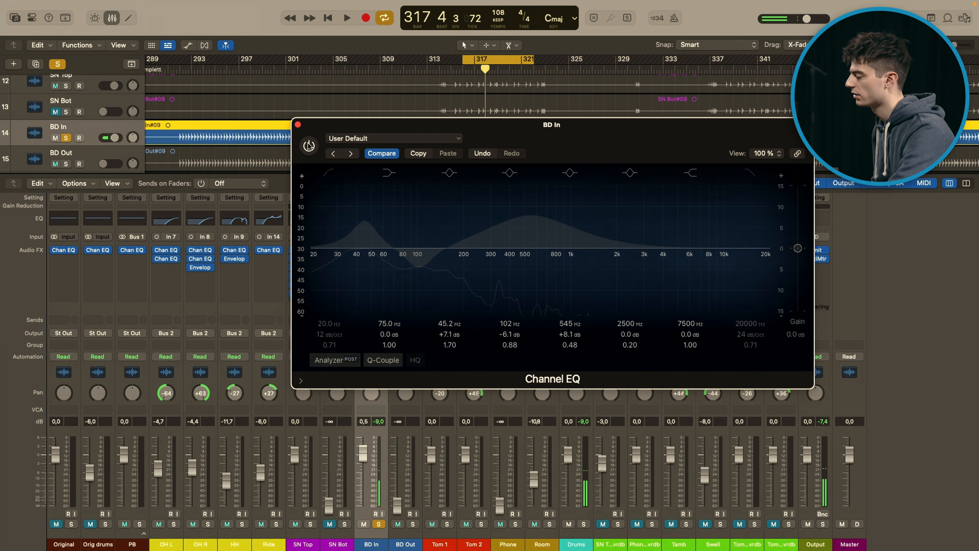
{"action": "key", "text": "space"}
{"action": "key", "text": "space"}
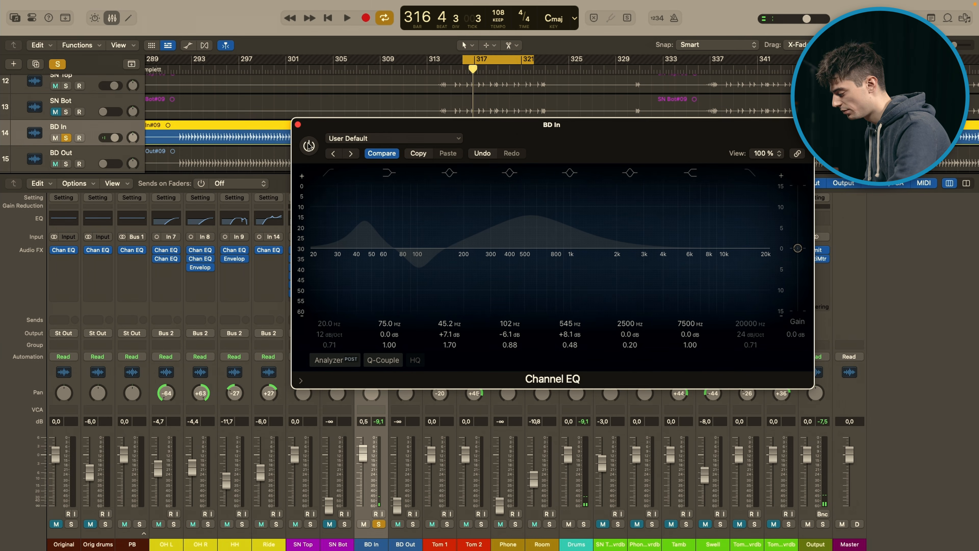
{"action": "left_click_drag", "start_coordinate": [608, 150], "coordinate": [561, 127]}
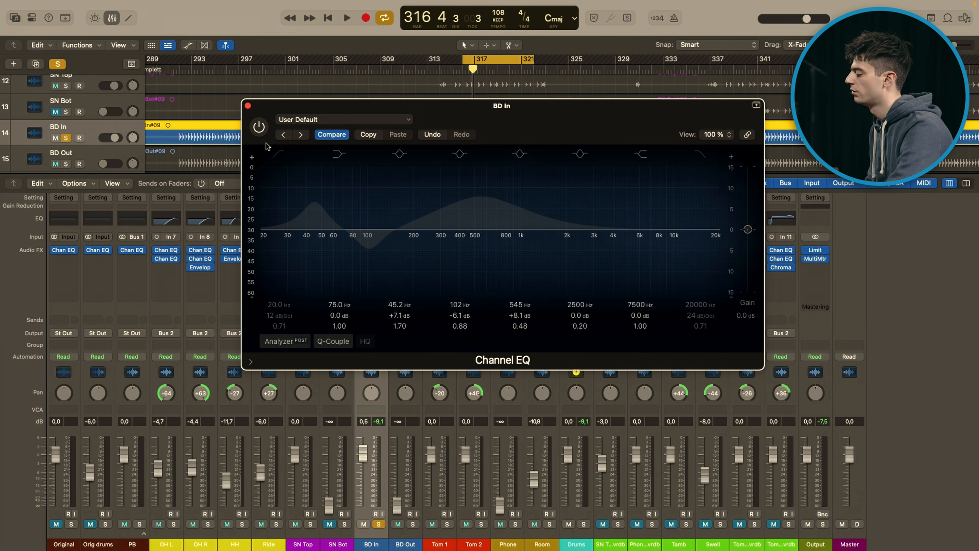
{"action": "left_click", "coordinate": [259, 126]}
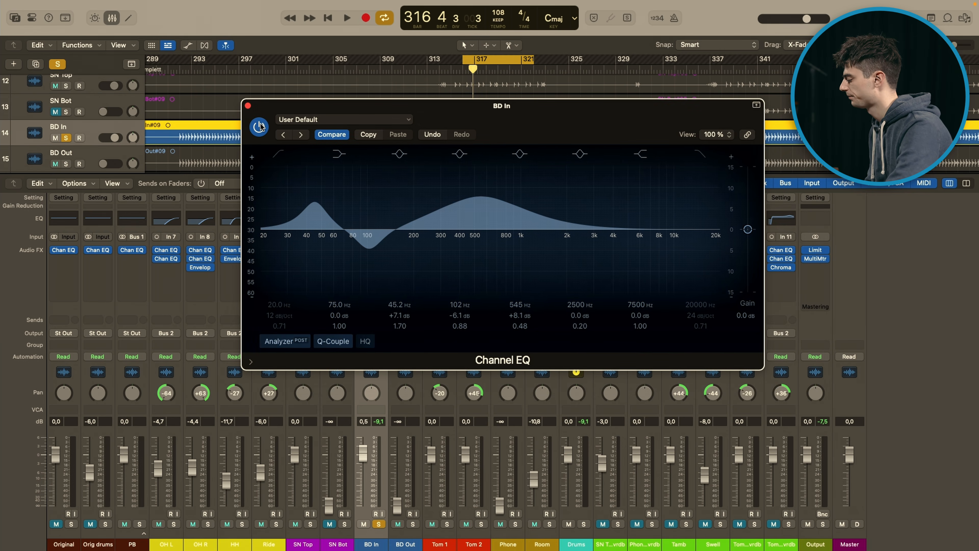
{"action": "key", "text": "space"}
{"action": "left_click", "coordinate": [248, 105]}
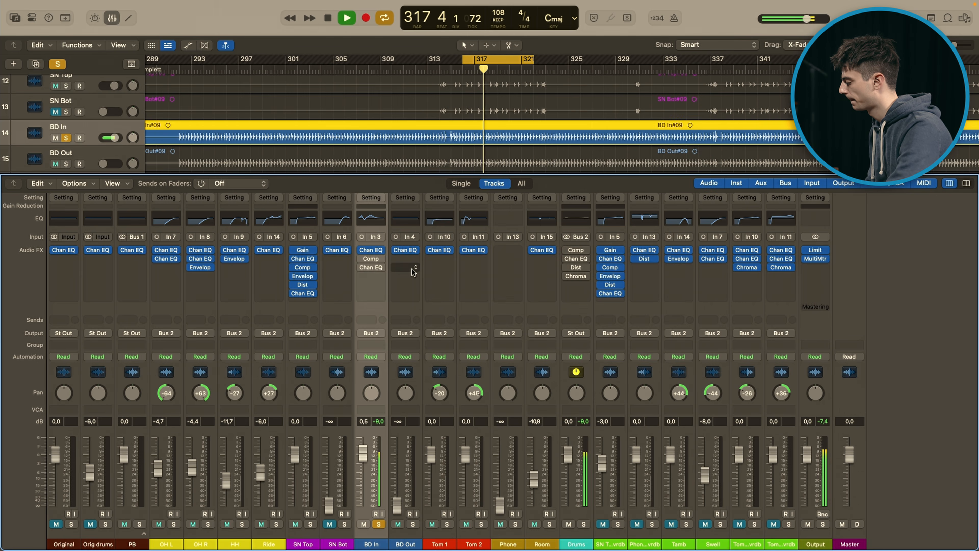
{"action": "key", "text": "space"}
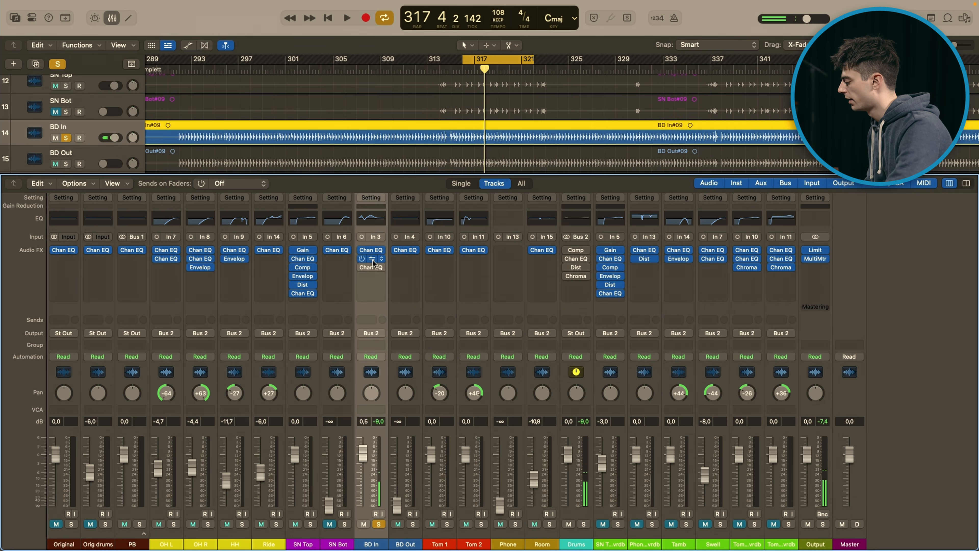
Step: Turn on the Compressor on BD In and inspect its ratio, attack and release settings
{"action": "left_click", "coordinate": [372, 262]}
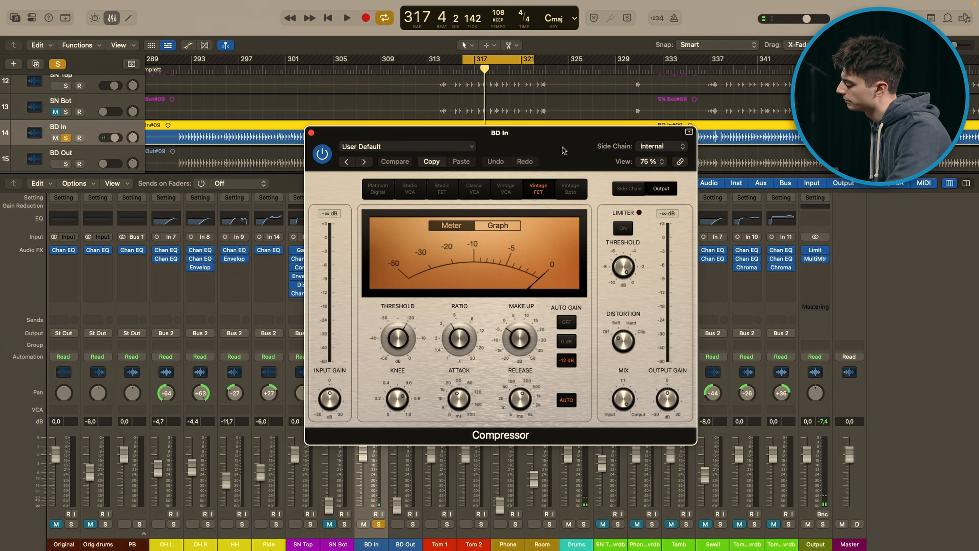
{"action": "mouse_move", "coordinate": [459, 339]}
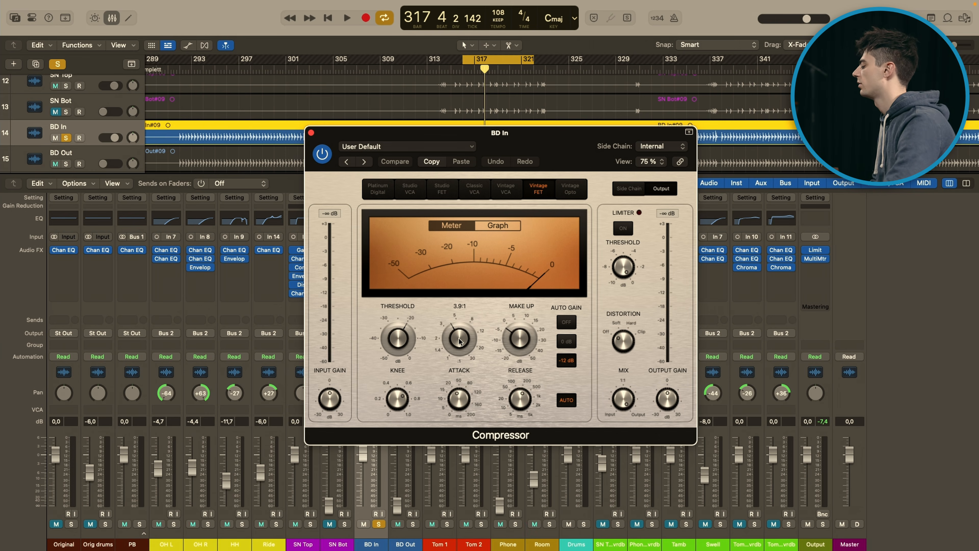
{"action": "mouse_move", "coordinate": [454, 420]}
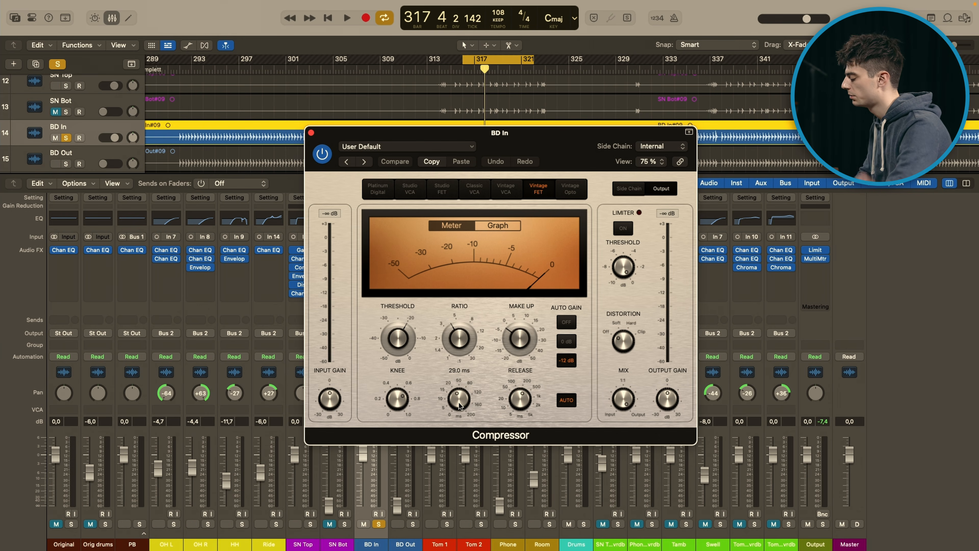
{"action": "mouse_move", "coordinate": [519, 410]}
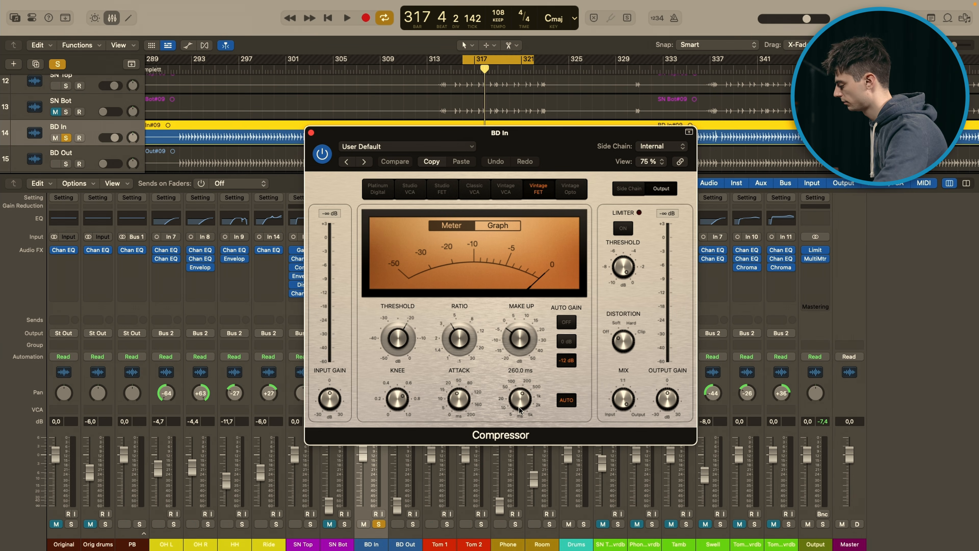
Step: Compare the soloed kick with the Compressor on and bypassed, leave it on and close its window
{"action": "key", "text": "space"}
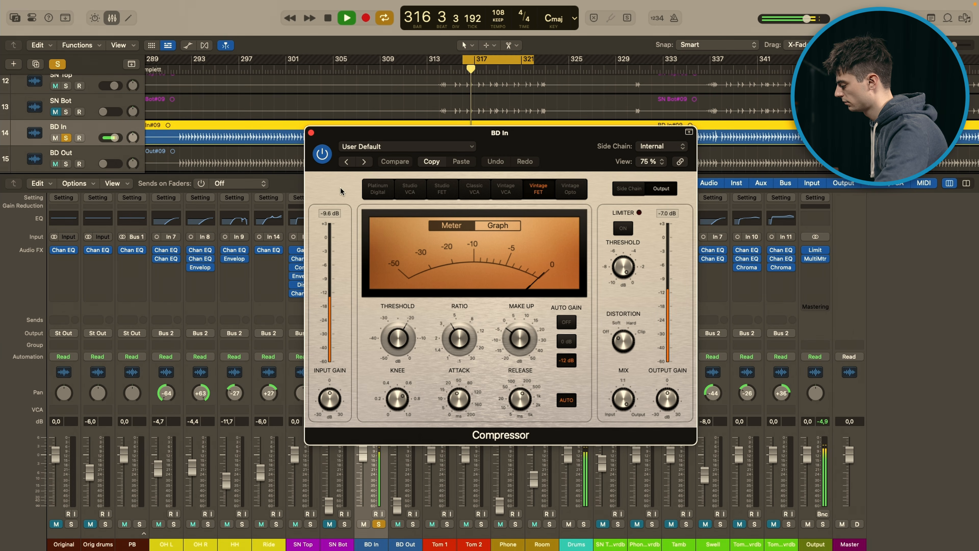
{"action": "left_click", "coordinate": [320, 152]}
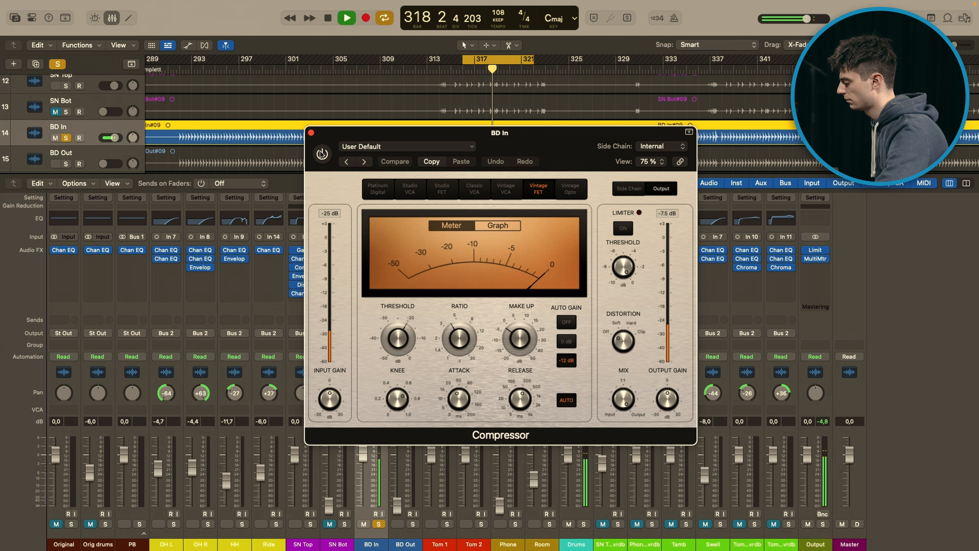
{"action": "left_click", "coordinate": [321, 154]}
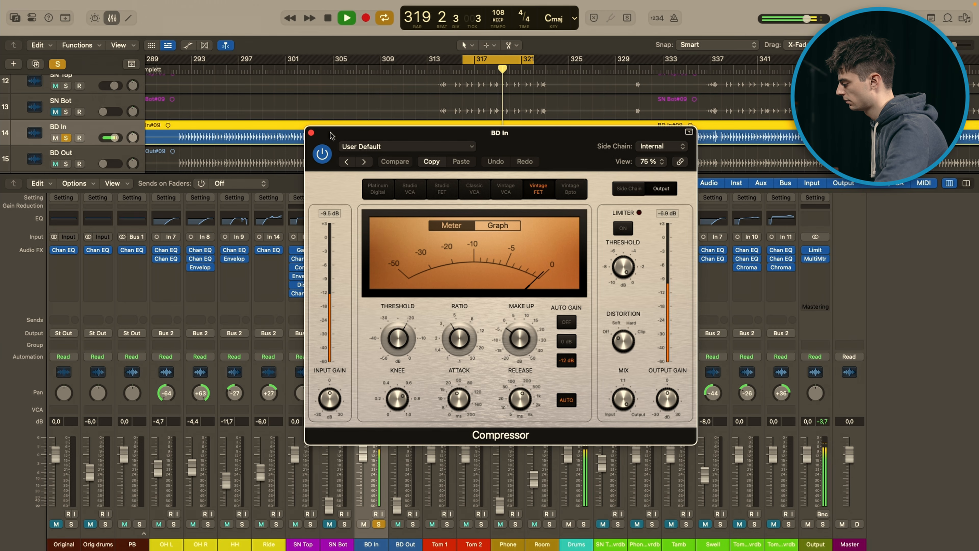
{"action": "key", "text": "space"}
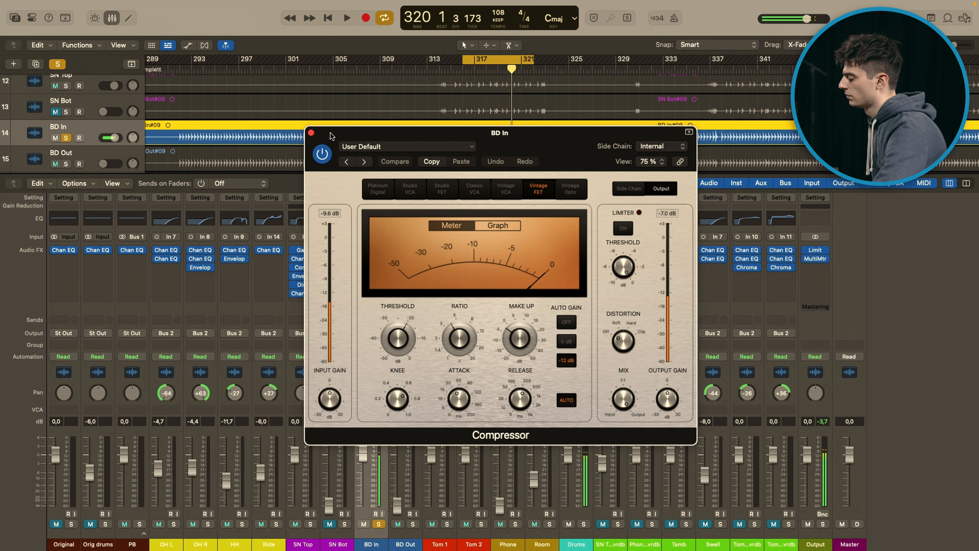
{"action": "left_click", "coordinate": [311, 133]}
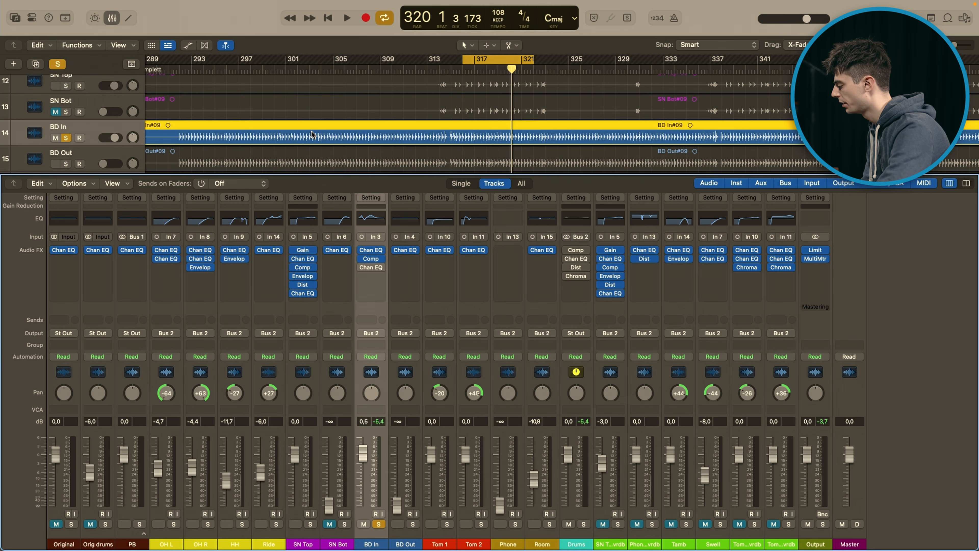
Step: Open the second Channel EQ on BD In, turn it on and look at its bands
{"action": "left_click", "coordinate": [370, 269]}
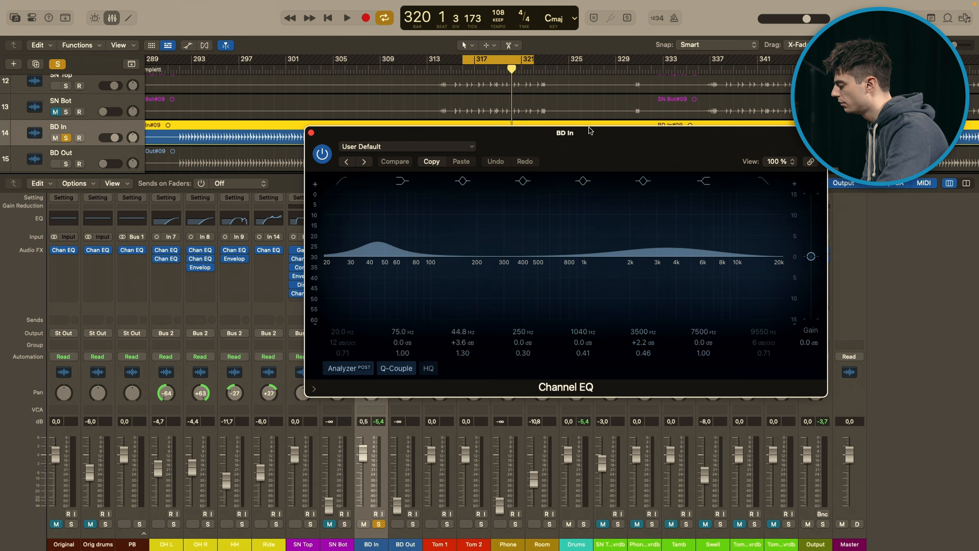
{"action": "left_click_drag", "start_coordinate": [587, 133], "coordinate": [587, 131]}
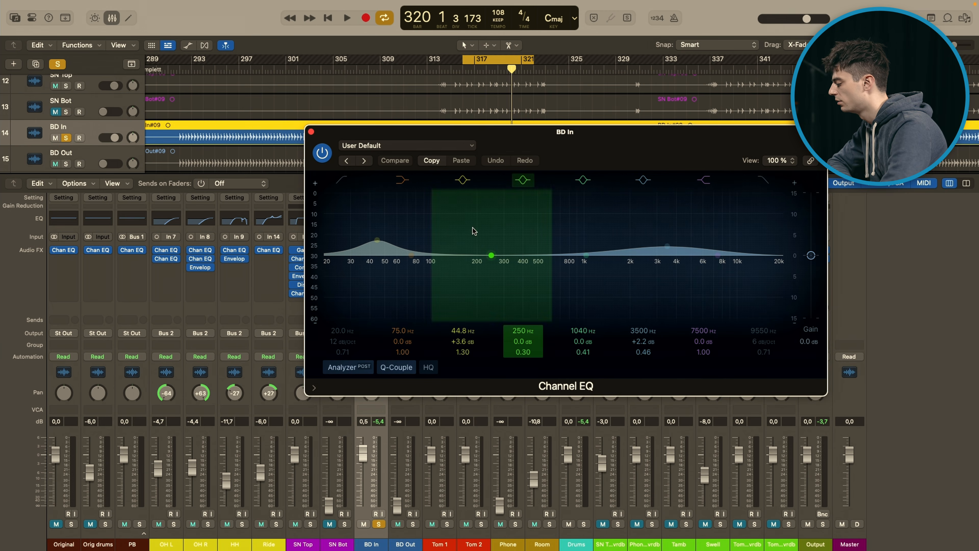
{"action": "left_click_drag", "start_coordinate": [531, 136], "coordinate": [508, 118]}
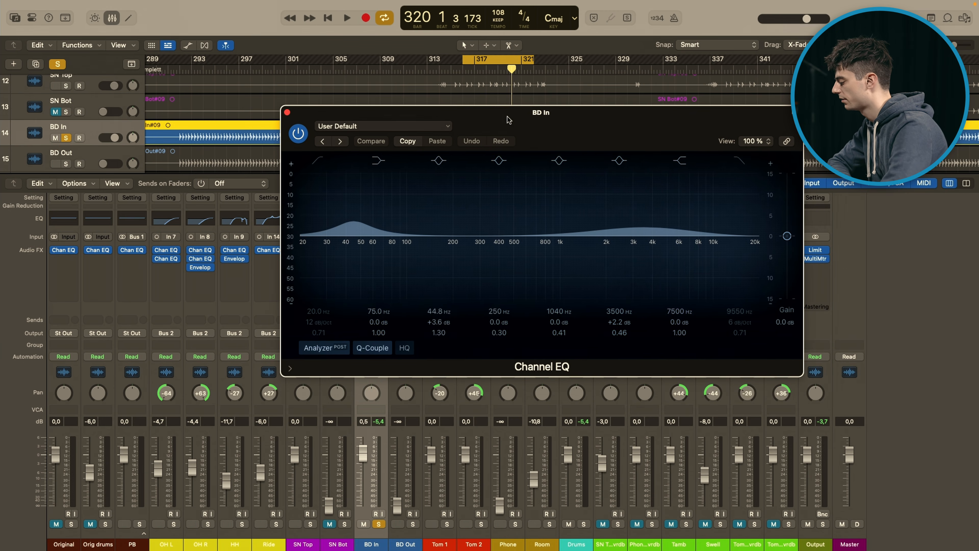
Step: Play the kick with the second Channel EQ on and bypassed, leave it on and close its window
{"action": "key", "text": "space"}
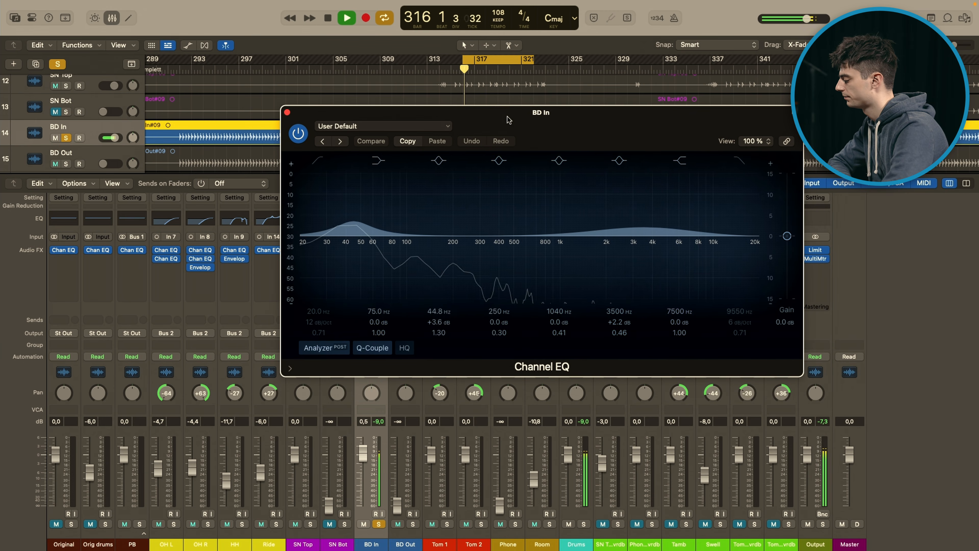
{"action": "left_click", "coordinate": [299, 134]}
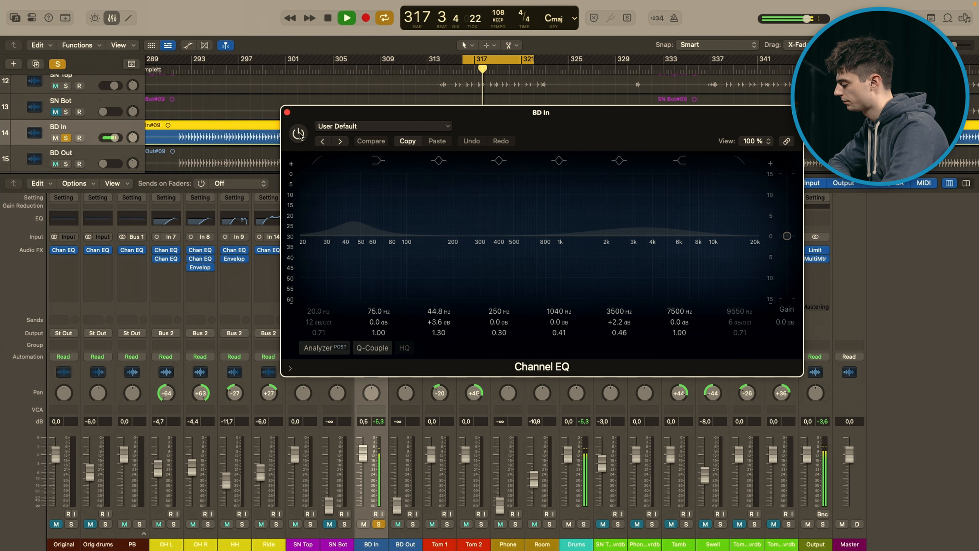
{"action": "left_click", "coordinate": [298, 133]}
{"action": "left_click", "coordinate": [287, 113]}
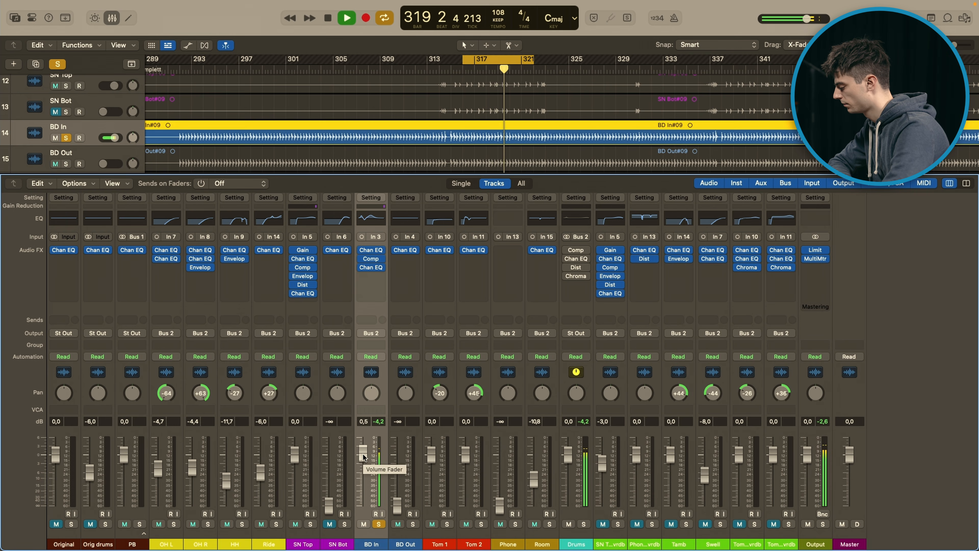
Step: Stop playback, take BD In out of solo and select the Tom 1 channel
{"action": "key", "text": "space"}
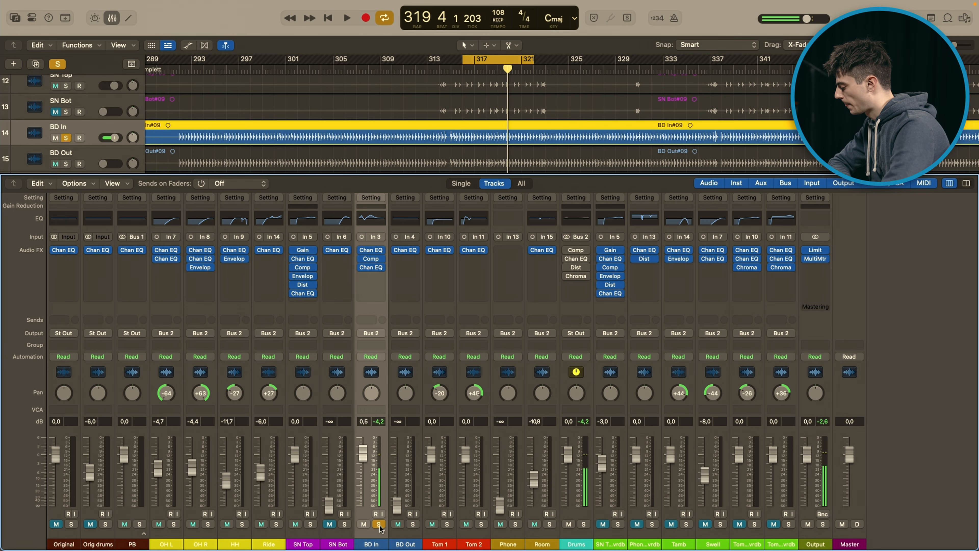
{"action": "left_click", "coordinate": [380, 525]}
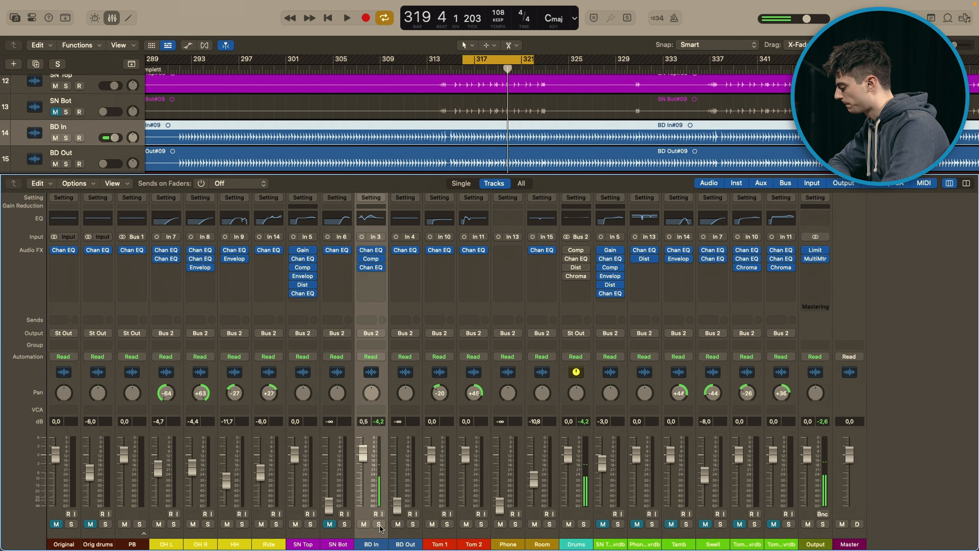
{"action": "left_click", "coordinate": [455, 481]}
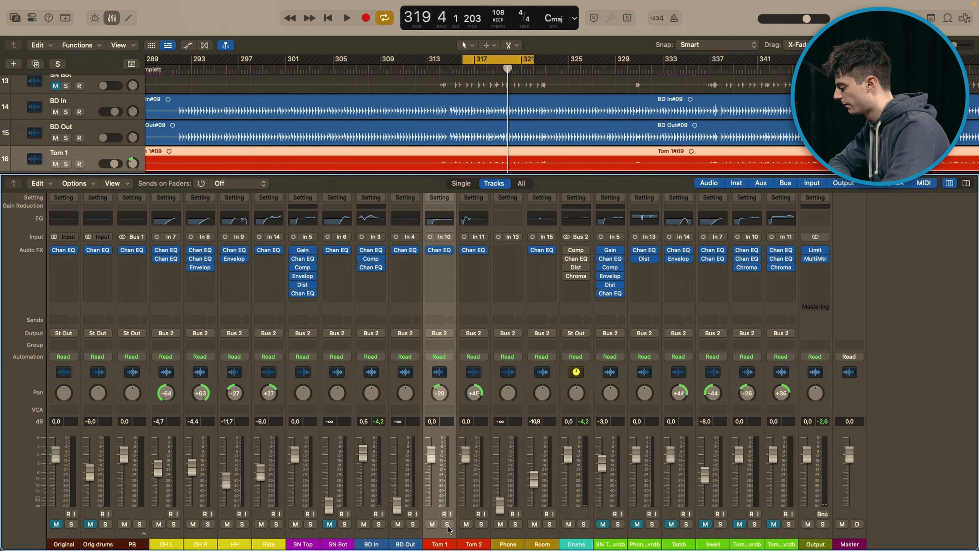
Step: Hide the mixer, turn off cycling and play the full drum mix briefly from about bar 330
{"action": "key", "text": "x"}
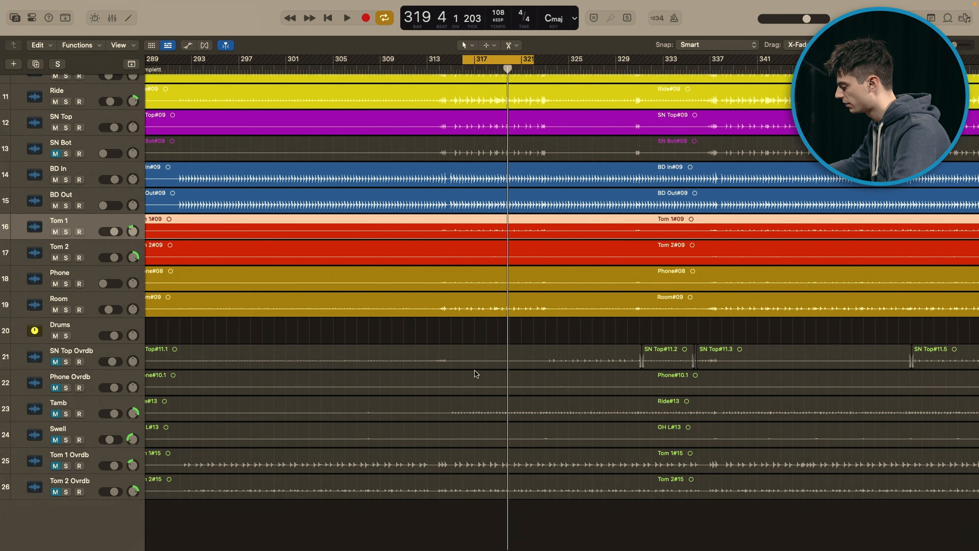
{"action": "scroll", "coordinate": [480, 364], "scroll_direction": "down", "scroll_amount": 5}
{"action": "scroll", "coordinate": [478, 363], "scroll_direction": "up", "scroll_amount": 5}
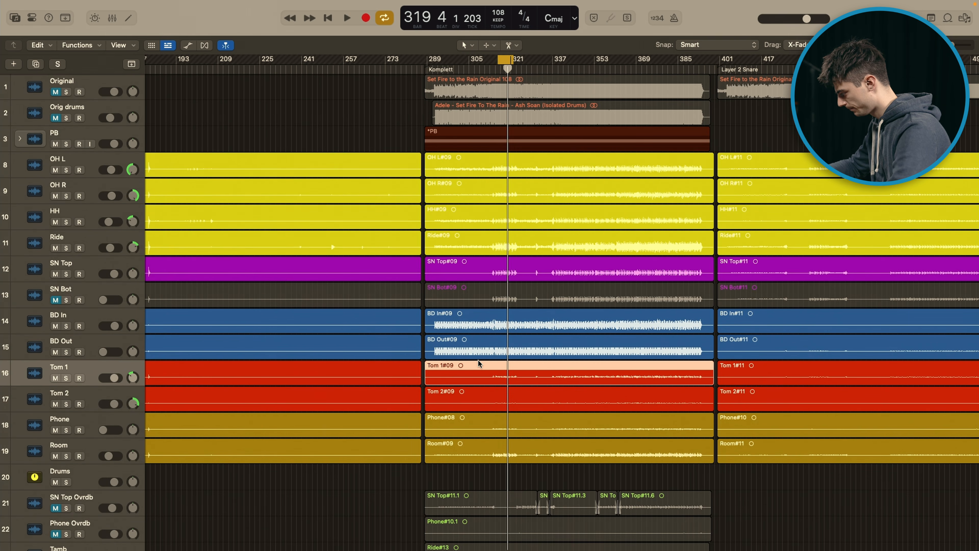
{"action": "scroll", "coordinate": [479, 360], "scroll_direction": "up", "scroll_amount": 5}
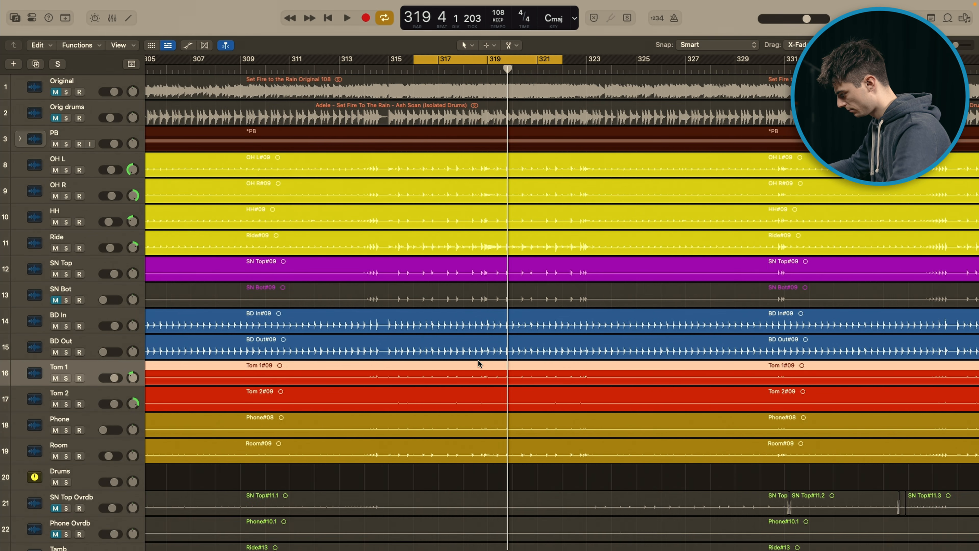
{"action": "scroll", "coordinate": [478, 360], "scroll_direction": "right", "scroll_amount": 10}
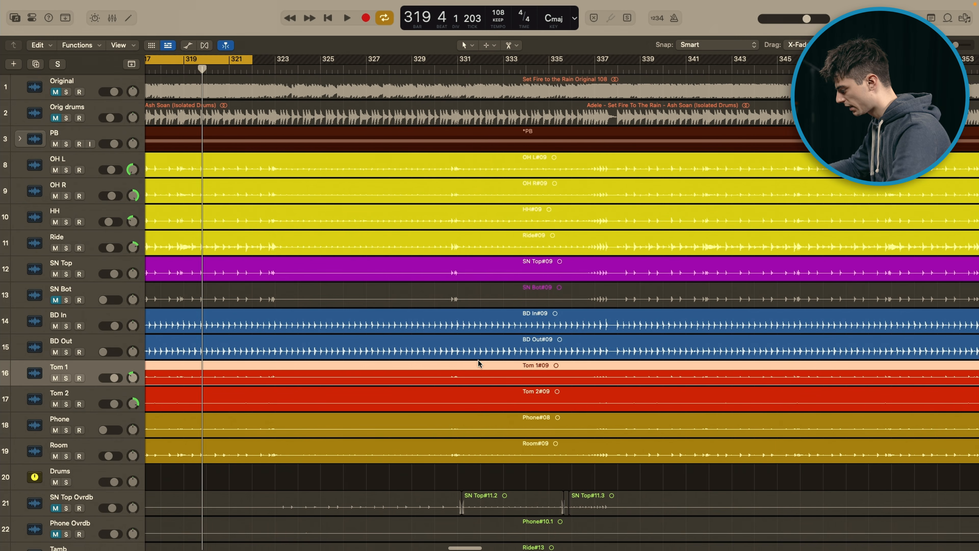
{"action": "key", "text": "c"}
{"action": "left_click", "coordinate": [453, 68]}
{"action": "left_click", "coordinate": [441, 68]}
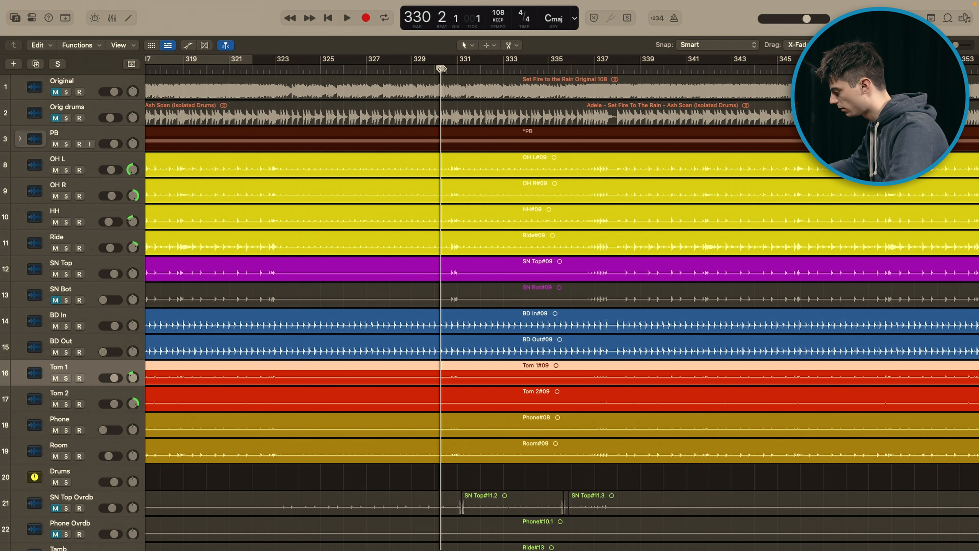
{"action": "key", "text": "space"}
{"action": "key", "text": "space"}
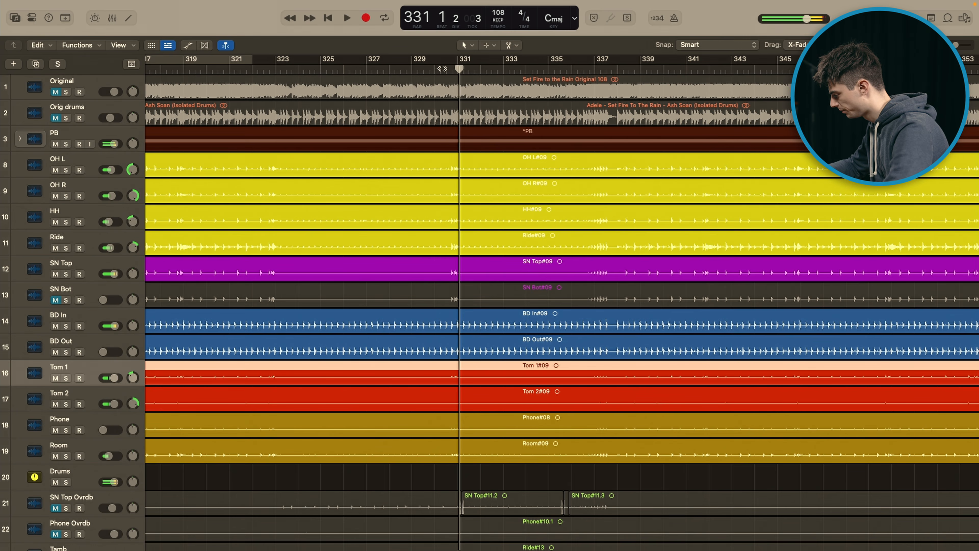
{"action": "key", "text": "super+Left"}
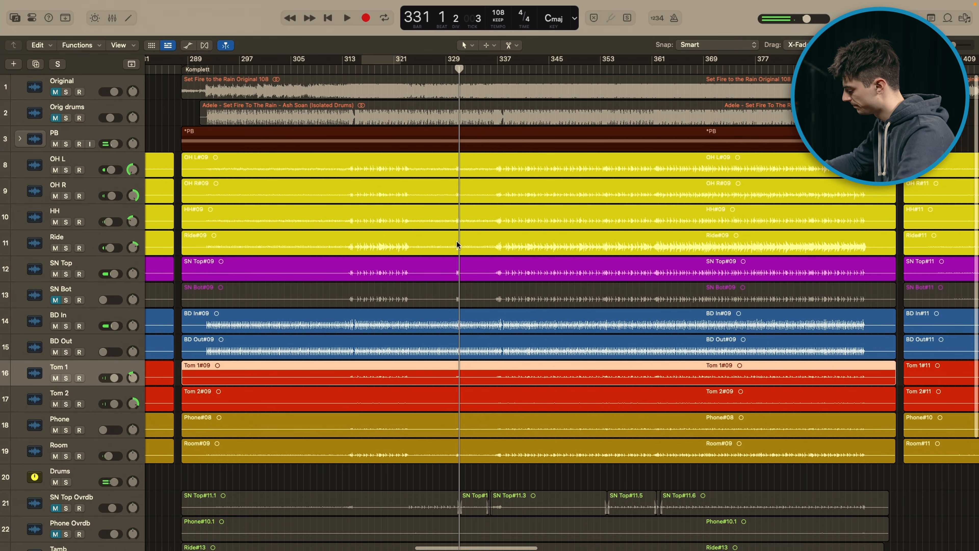
Step: Look for tom hits in the earlier takes, placing the playhead at bar 87 in the Gimbal Take section
{"action": "key", "text": "x"}
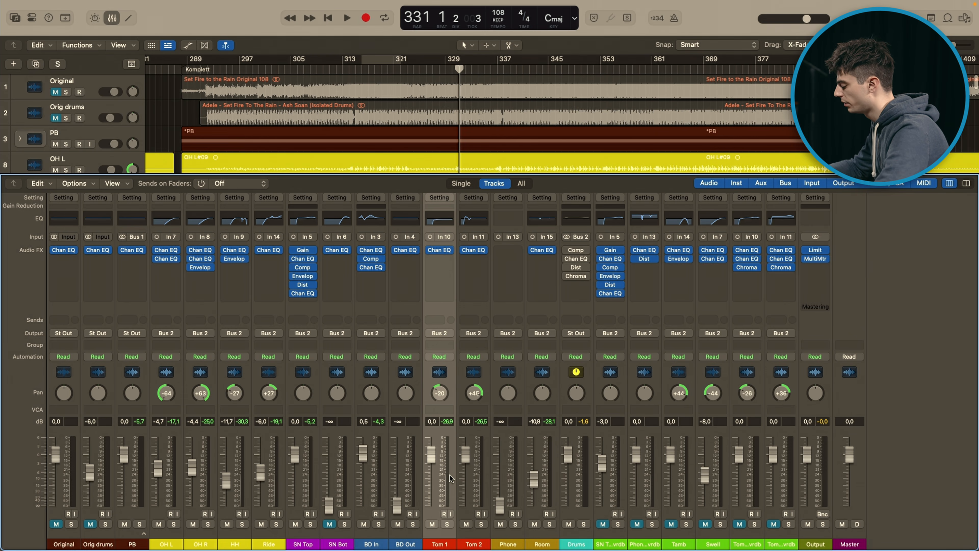
{"action": "key", "text": "x"}
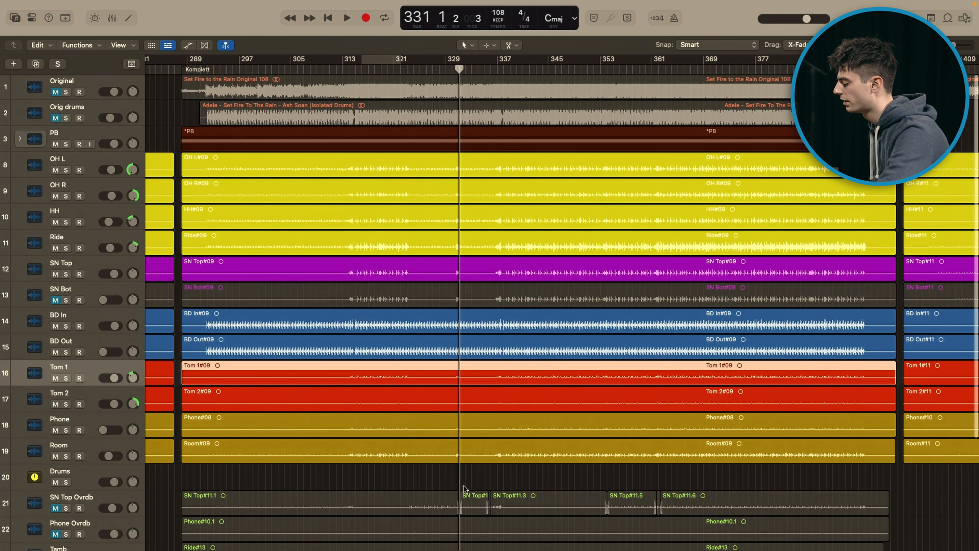
{"action": "left_click", "coordinate": [470, 480]}
{"action": "key", "text": "super+Left"}
{"action": "key", "text": "super+Left"}
{"action": "key", "text": "super+Left"}
{"action": "key", "text": "super+Left"}
{"action": "key", "text": "super+Left"}
{"action": "key", "text": "super+Left"}
{"action": "key", "text": "super+Left"}
{"action": "key", "text": "super+Left"}
{"action": "key", "text": "super+Left"}
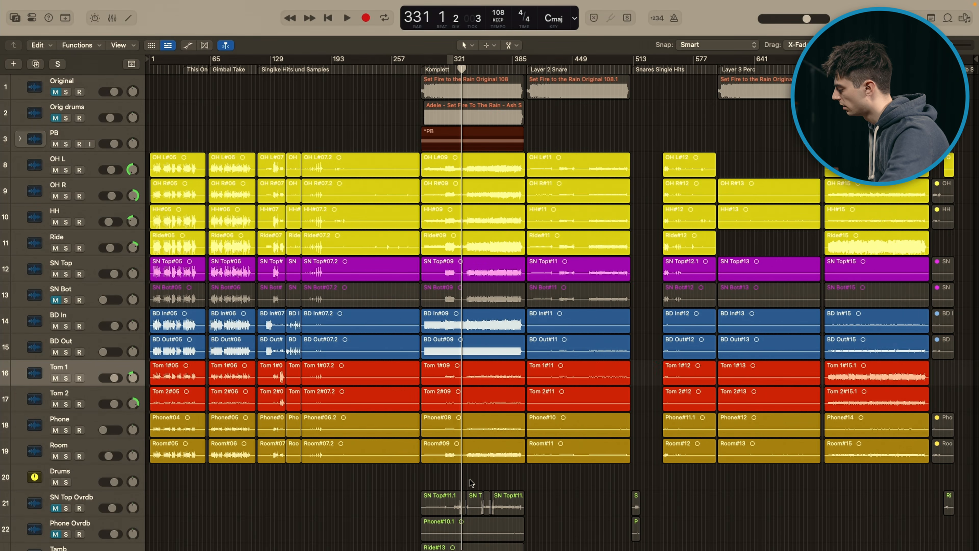
{"action": "left_click", "coordinate": [231, 71]}
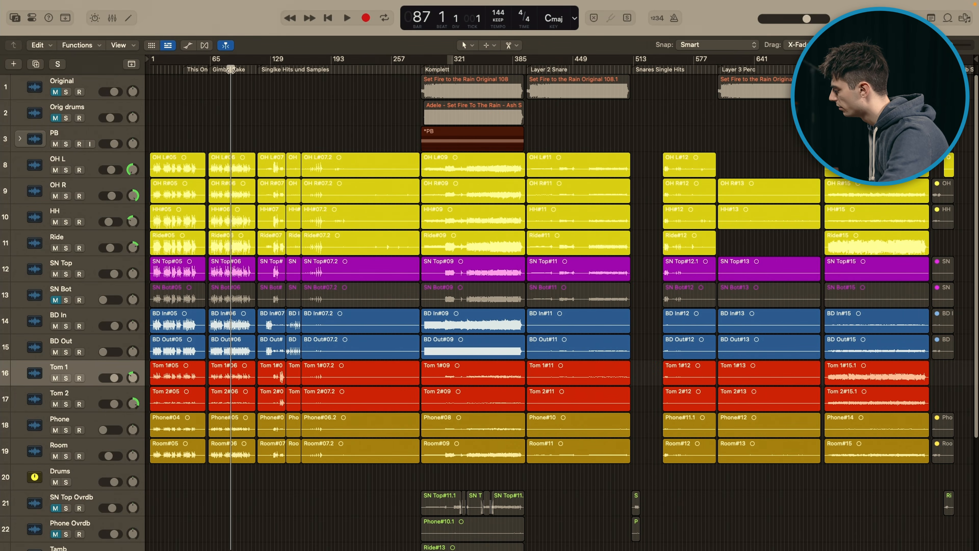
{"action": "key", "text": "super+Right"}
{"action": "key", "text": "super+Right"}
{"action": "key", "text": "super+Right"}
{"action": "key", "text": "super+Right"}
{"action": "key", "text": "super+Right"}
{"action": "key", "text": "super+Right"}
{"action": "scroll", "coordinate": [231, 70], "scroll_direction": "left", "scroll_amount": 8}
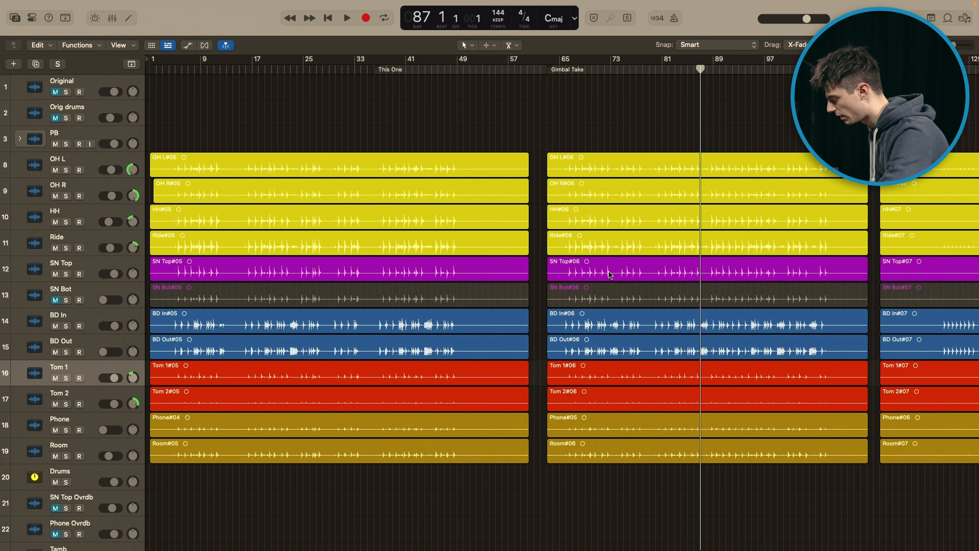
Step: Locate the isolated tom hits around bar 140 and play them from bar 139
{"action": "scroll", "coordinate": [658, 281], "scroll_direction": "right", "scroll_amount": 10}
{"action": "left_click", "coordinate": [657, 70]}
{"action": "key", "text": "super+Right"}
{"action": "key", "text": "super+Right"}
{"action": "key", "text": "super+Right"}
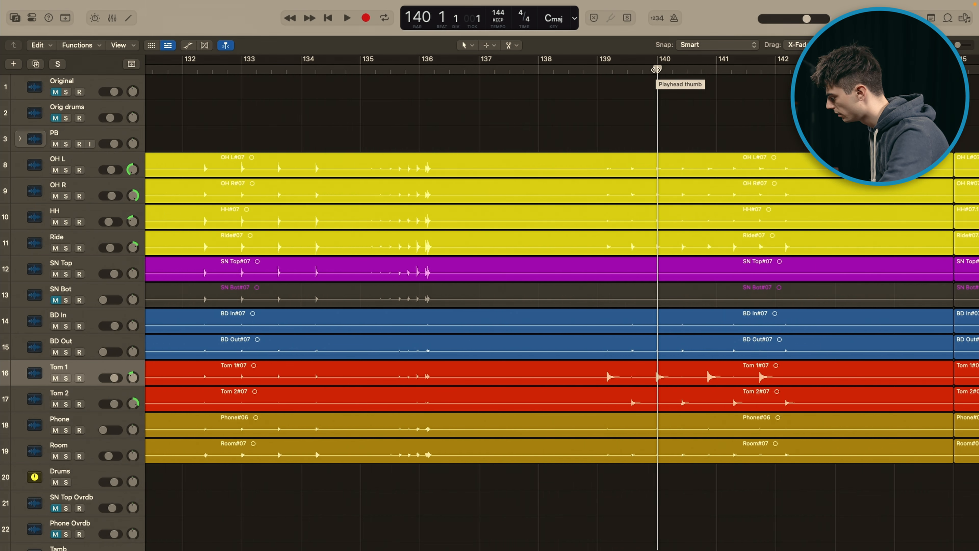
{"action": "left_click", "coordinate": [603, 69]}
{"action": "key", "text": "space"}
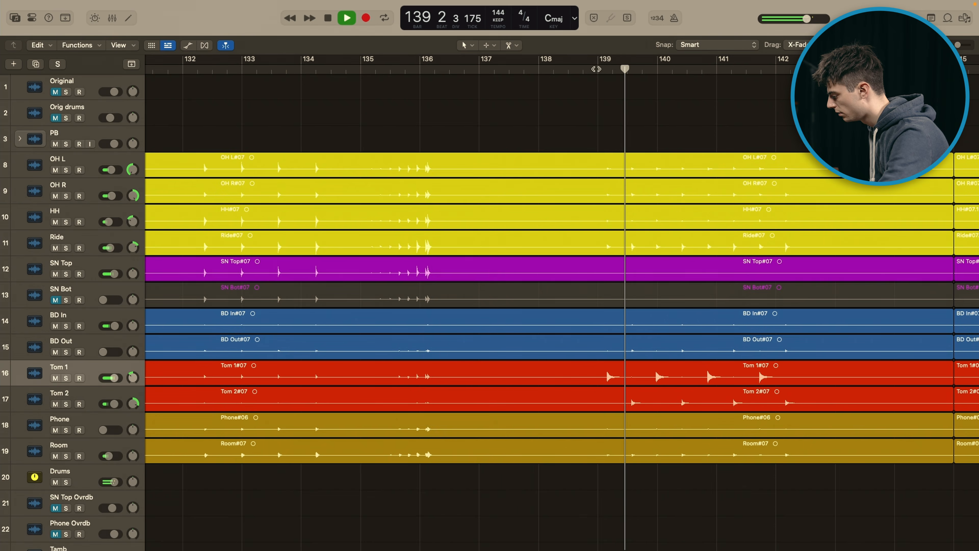
{"action": "key", "text": "x"}
{"action": "key", "text": "space"}
Step: Set a cycle range over the tom hits starting at bar 139 and audition it with the mixer shown
{"action": "key", "text": "x"}
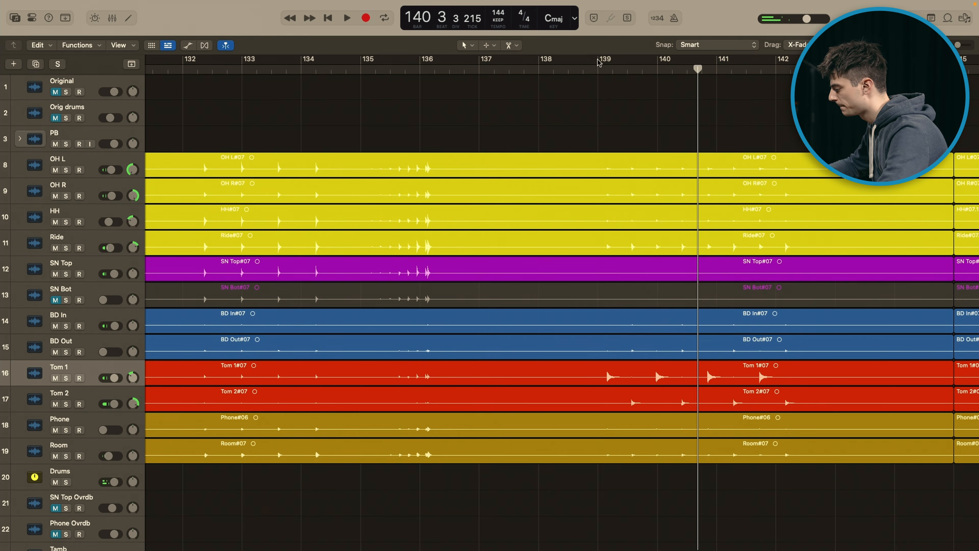
{"action": "left_click_drag", "start_coordinate": [599, 69], "coordinate": [785, 71]}
{"action": "key", "text": "x"}
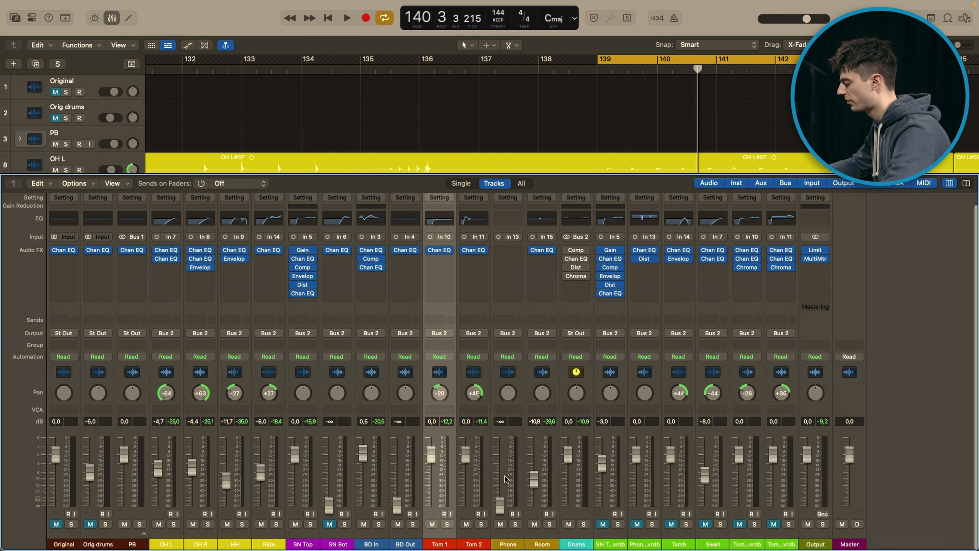
{"action": "key", "text": "space"}
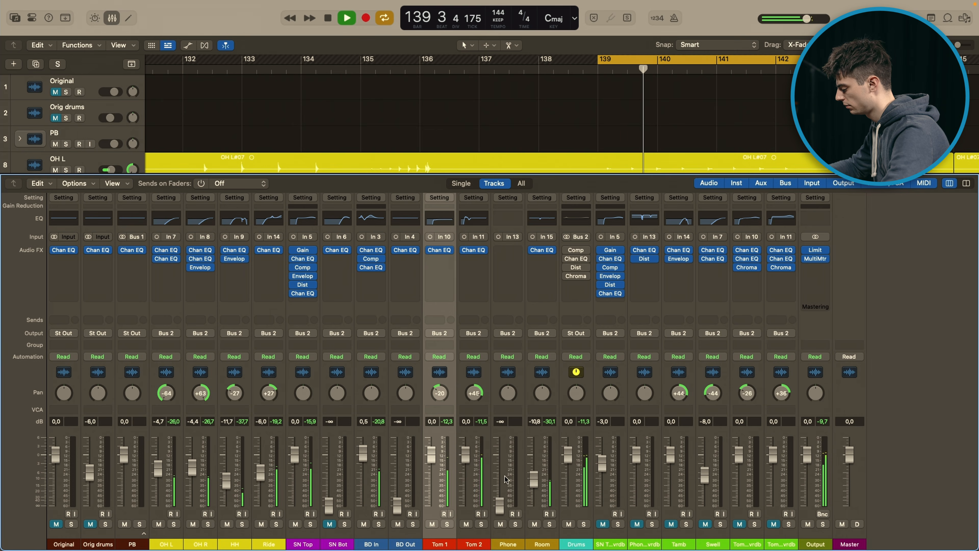
{"action": "key", "text": "space"}
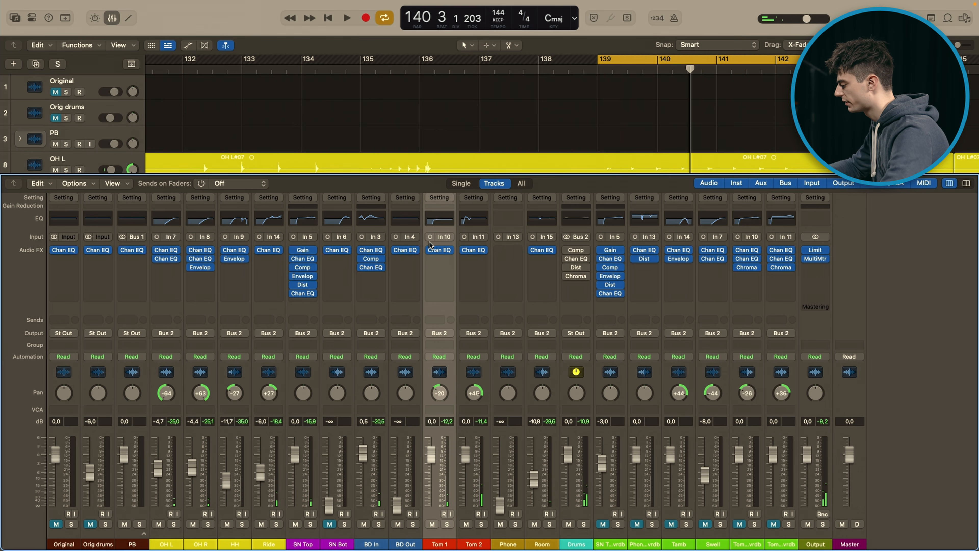
Step: Inspect the Channel EQ bands on Tom 1, play the tom hits through it and close its window
{"action": "left_click", "coordinate": [440, 250]}
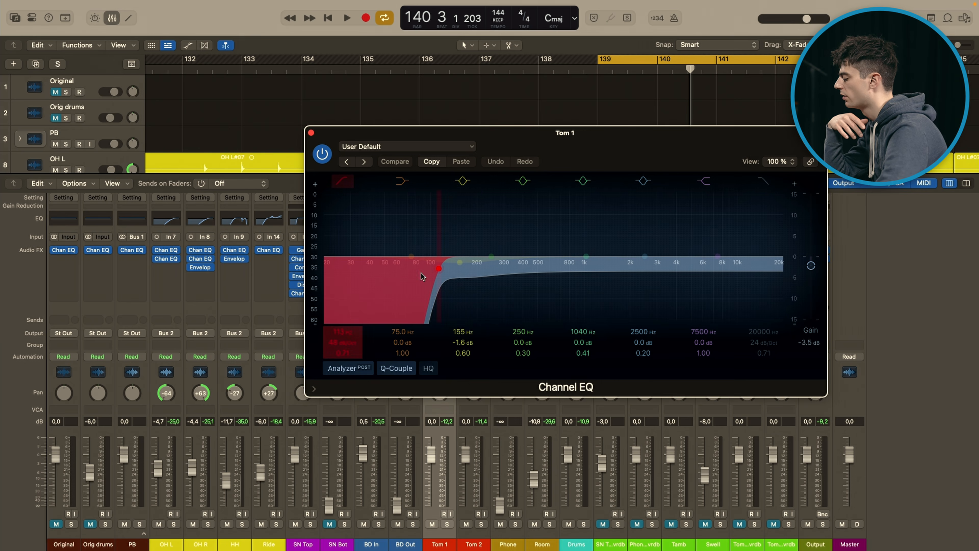
{"action": "key", "text": "space"}
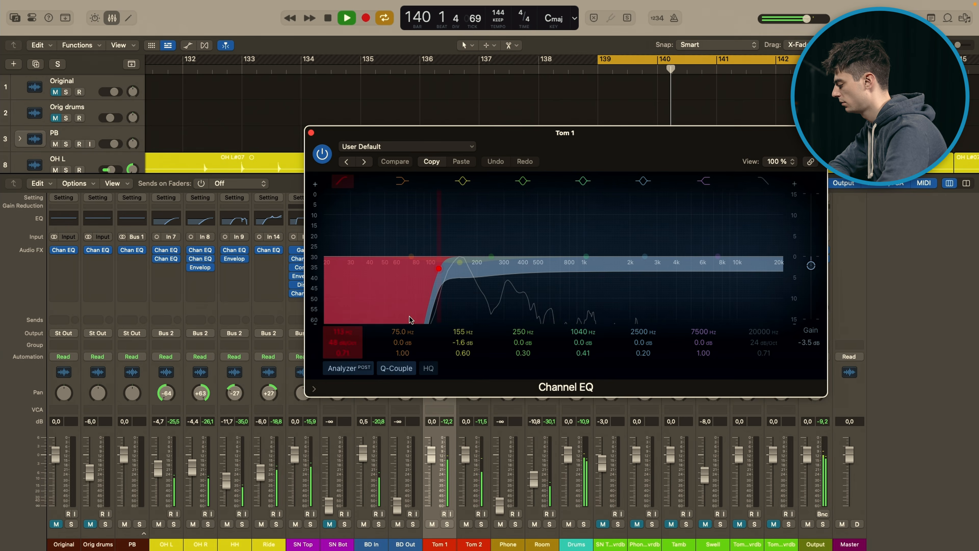
{"action": "key", "text": "space"}
{"action": "left_click", "coordinate": [311, 133]}
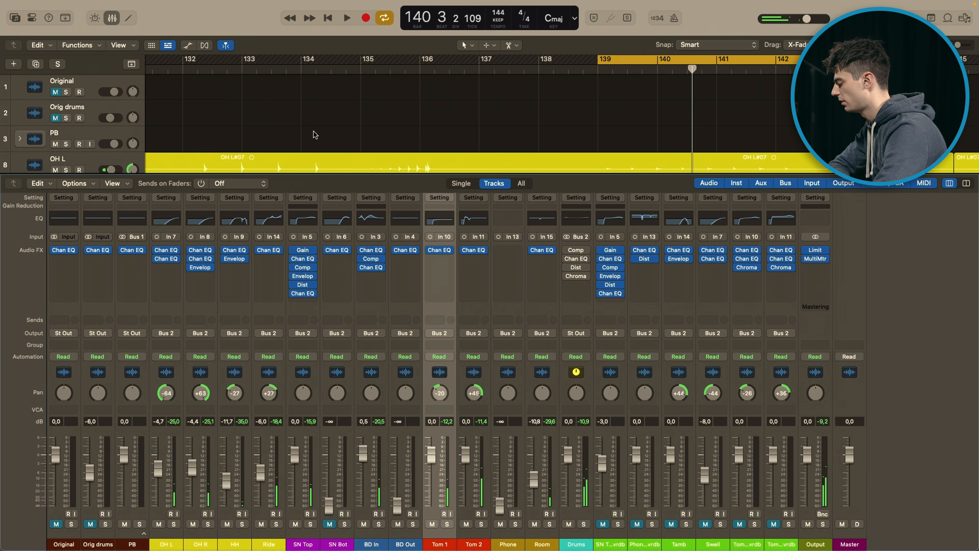
Step: Examine the Channel EQ bands on Tom 2 while the cycled section plays, and close its window
{"action": "left_click", "coordinate": [474, 251]}
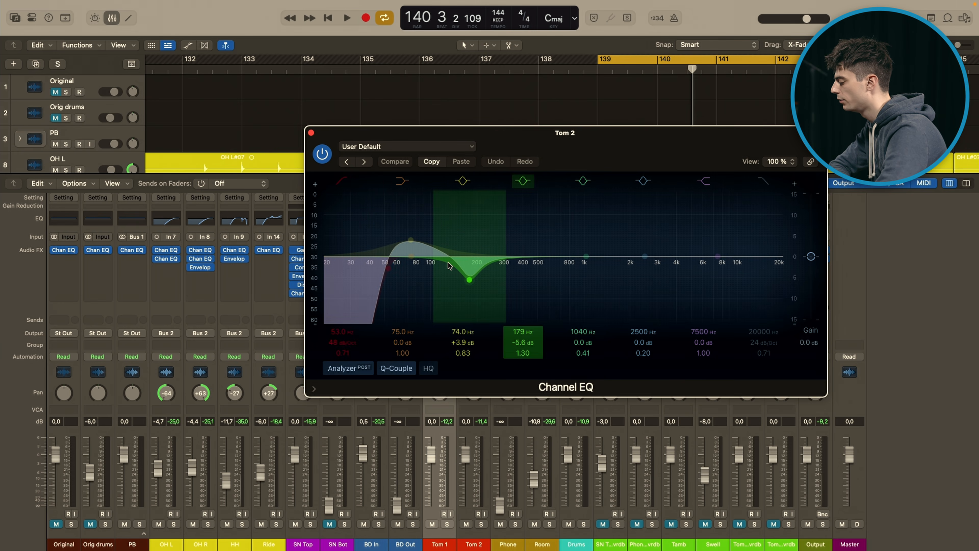
{"action": "key", "text": "space"}
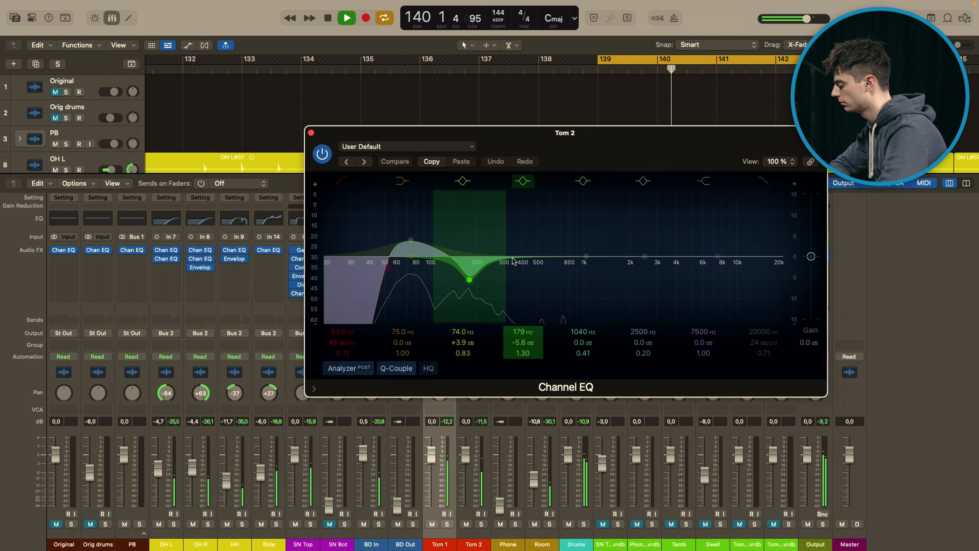
{"action": "key", "text": "space"}
{"action": "left_click", "coordinate": [311, 133]}
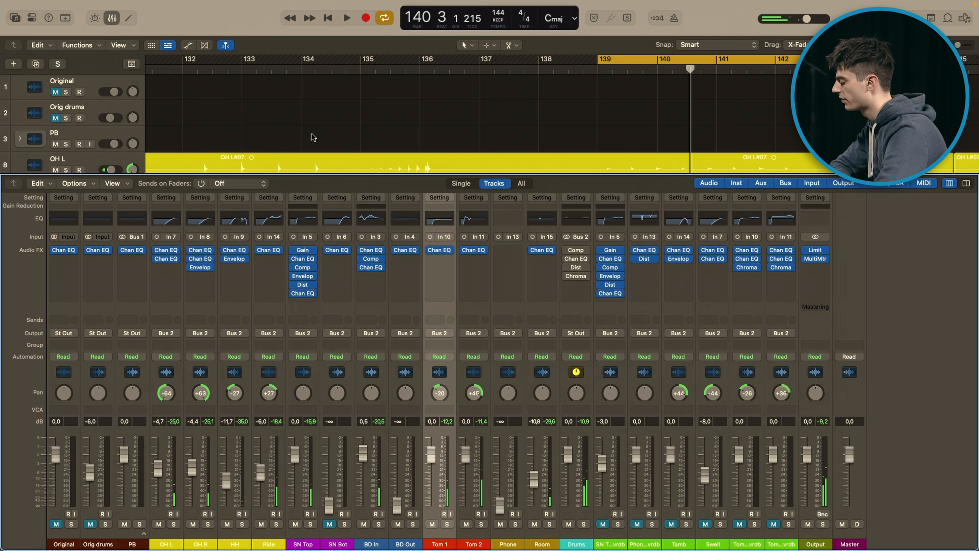
Step: Open the MultiMeter on the Output channel, examine the toms' frequency spectrum during playback and close its window
{"action": "mouse_move", "coordinate": [816, 261]}
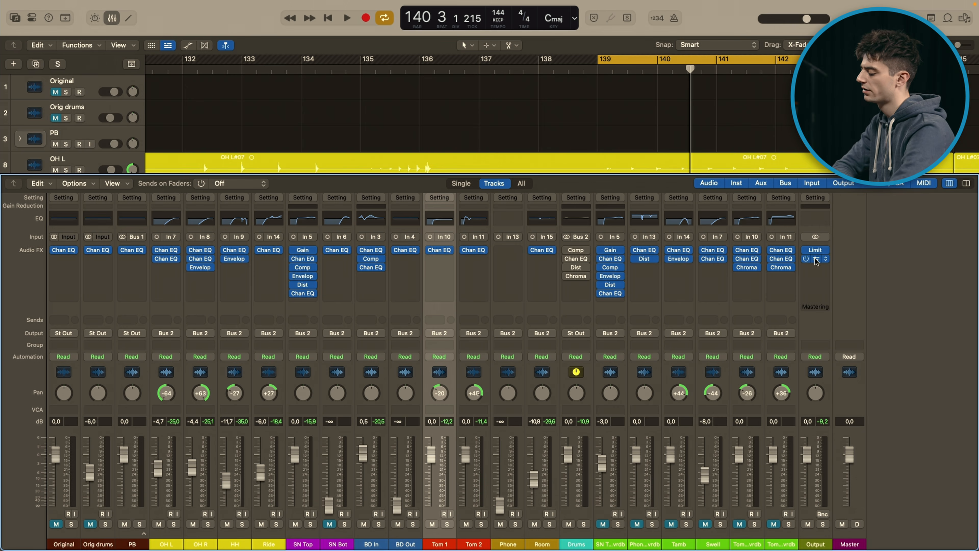
{"action": "left_click", "coordinate": [816, 261]}
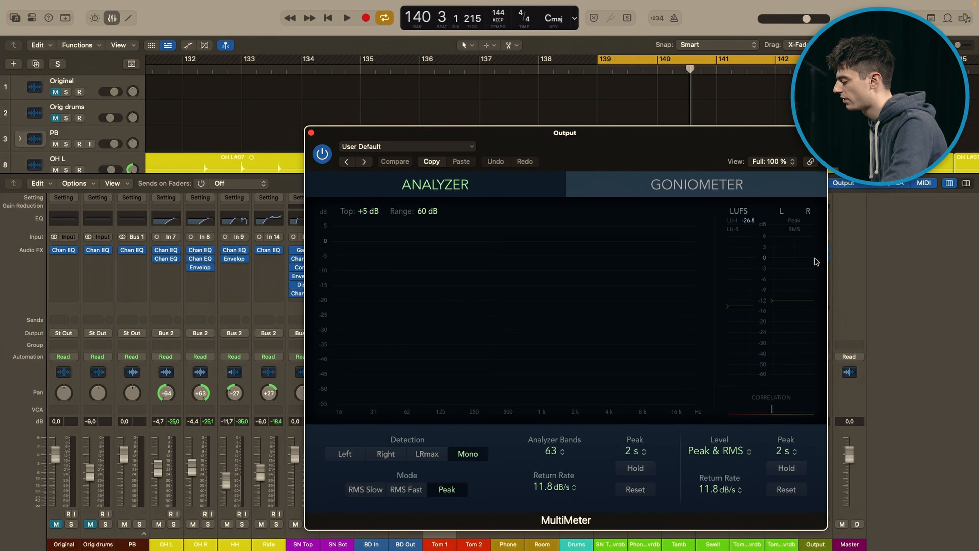
{"action": "left_click_drag", "start_coordinate": [600, 148], "coordinate": [782, 103]}
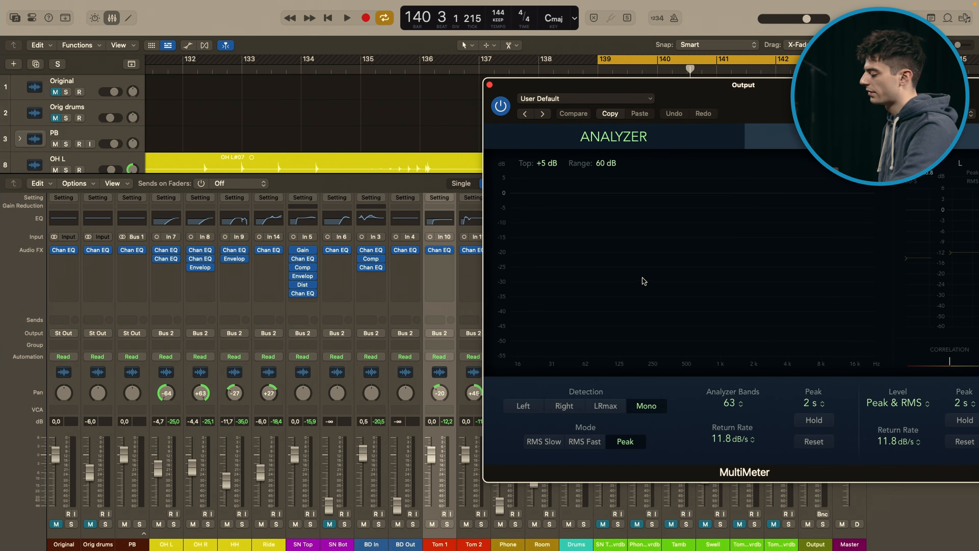
{"action": "key", "text": "space"}
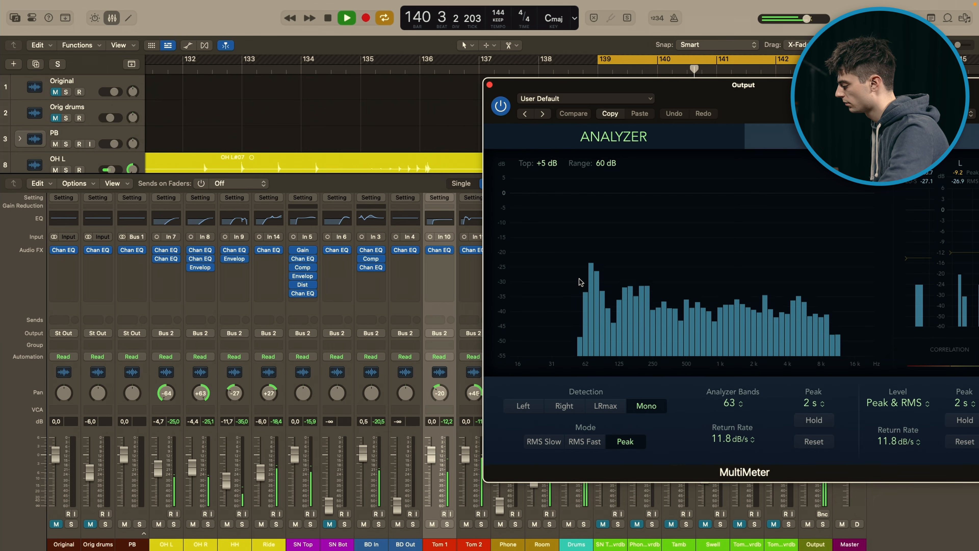
{"action": "key", "text": "space"}
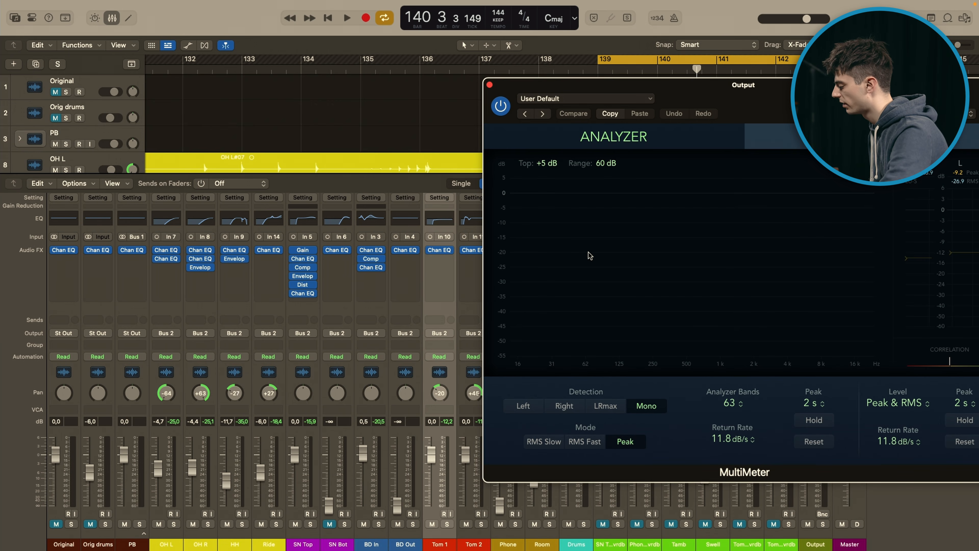
{"action": "key", "text": "space"}
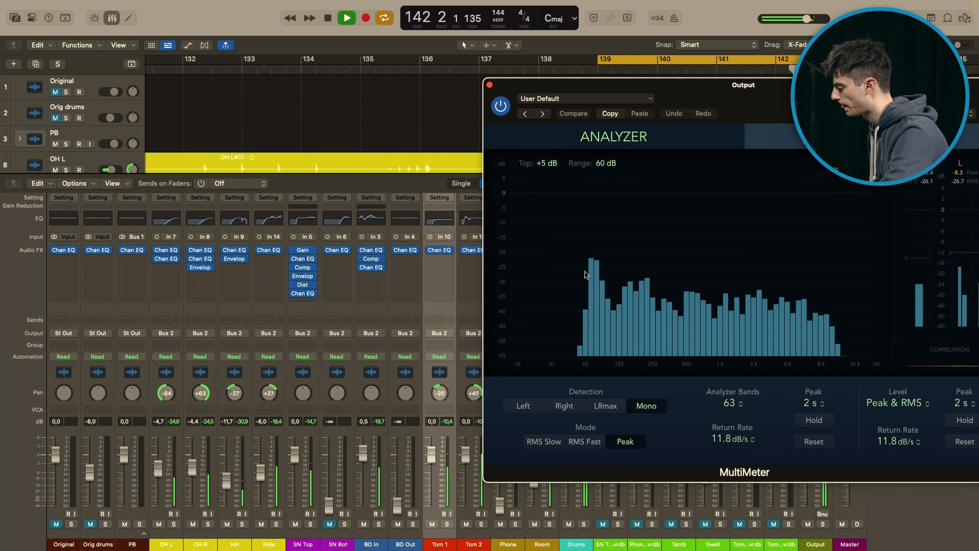
{"action": "key", "text": "space"}
{"action": "left_click", "coordinate": [489, 84]}
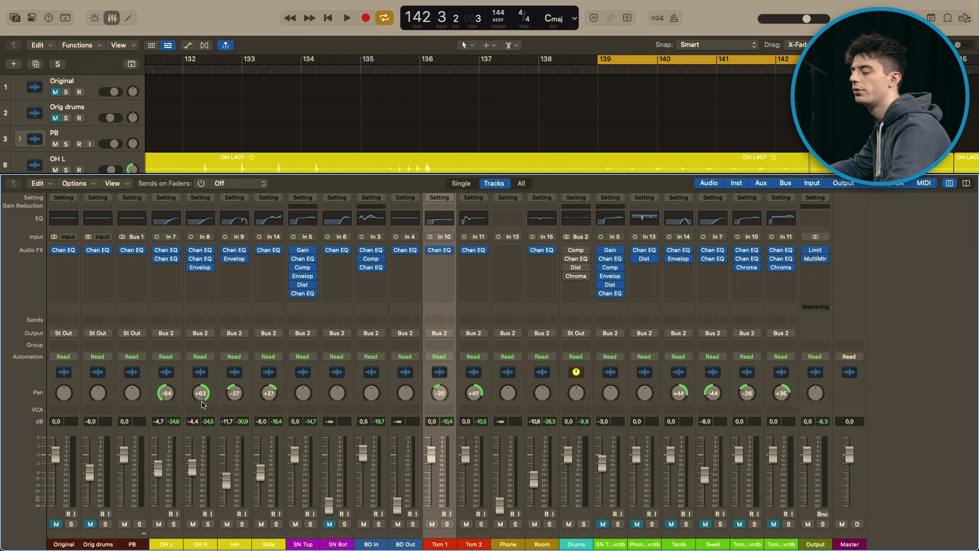
Step: Select the HH, Ride and Tom 2 channels in turn and examine the pan positions of the cymbals and toms
{"action": "left_click", "coordinate": [242, 447]}
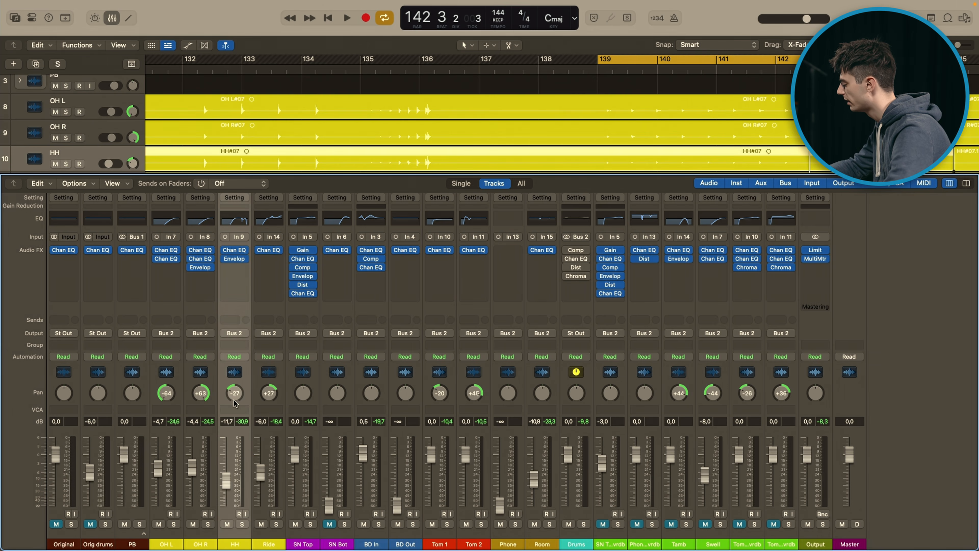
{"action": "left_click", "coordinate": [276, 455]}
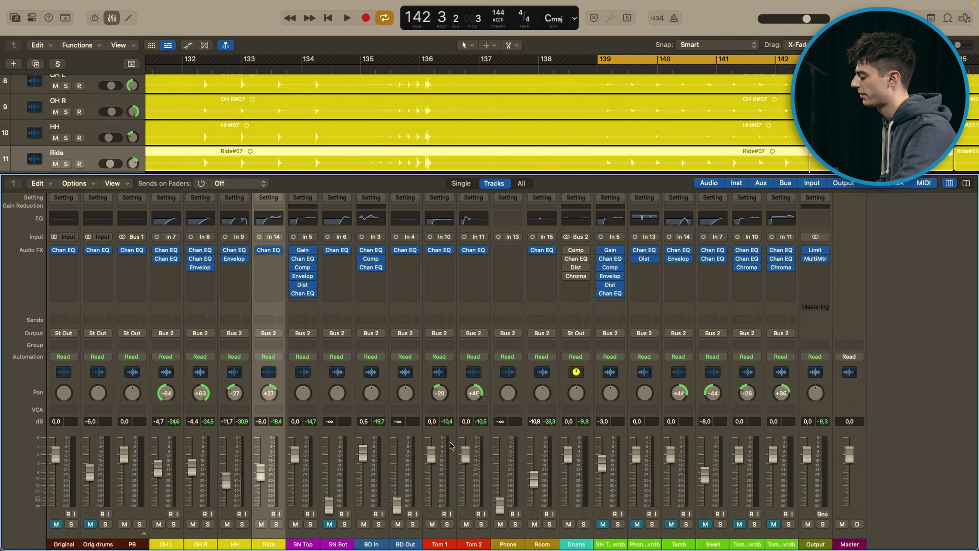
{"action": "left_click", "coordinate": [483, 450]}
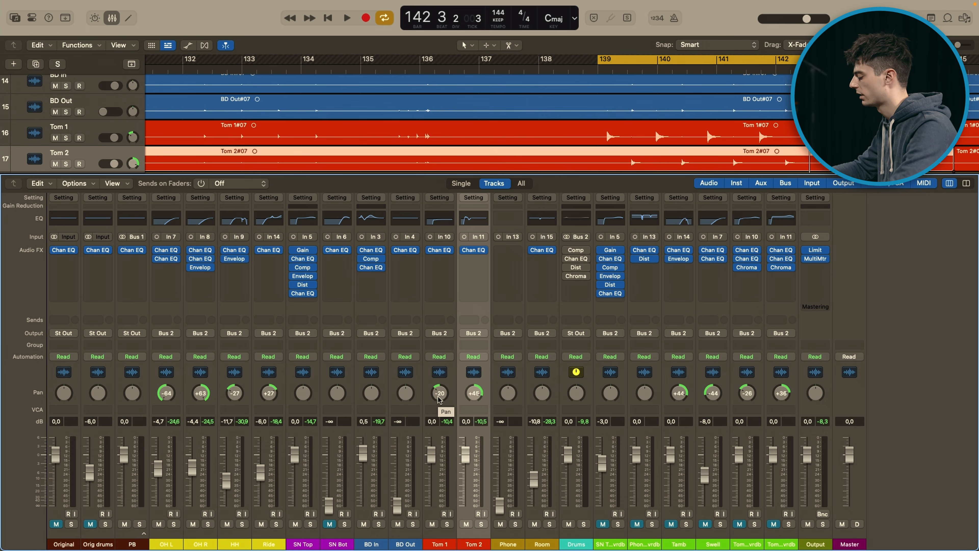
Step: Hide the mixer, turn off cycle mode and move the playhead to bar 341 in the Komplett section
{"action": "key", "text": "x"}
{"action": "key", "text": "c"}
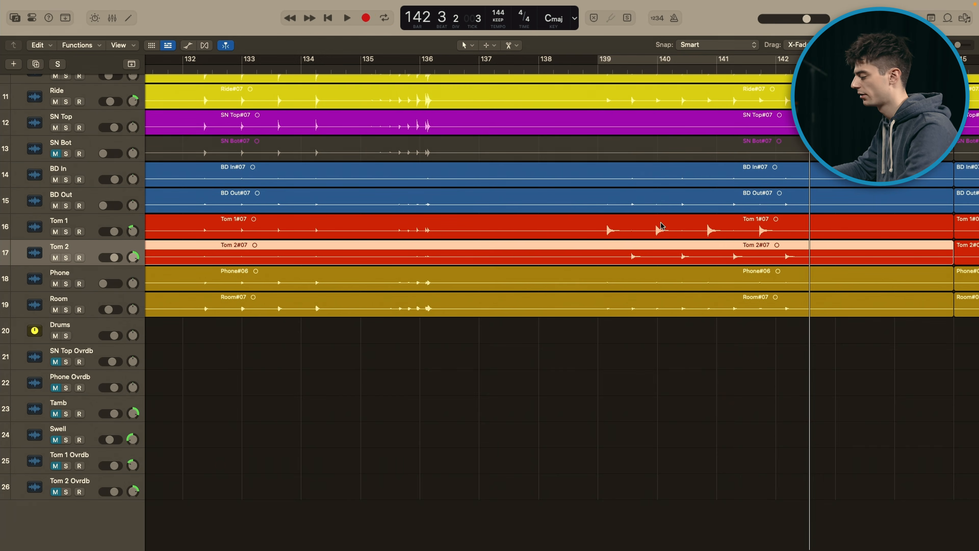
{"action": "scroll", "coordinate": [665, 232], "scroll_direction": "right", "scroll_amount": 20}
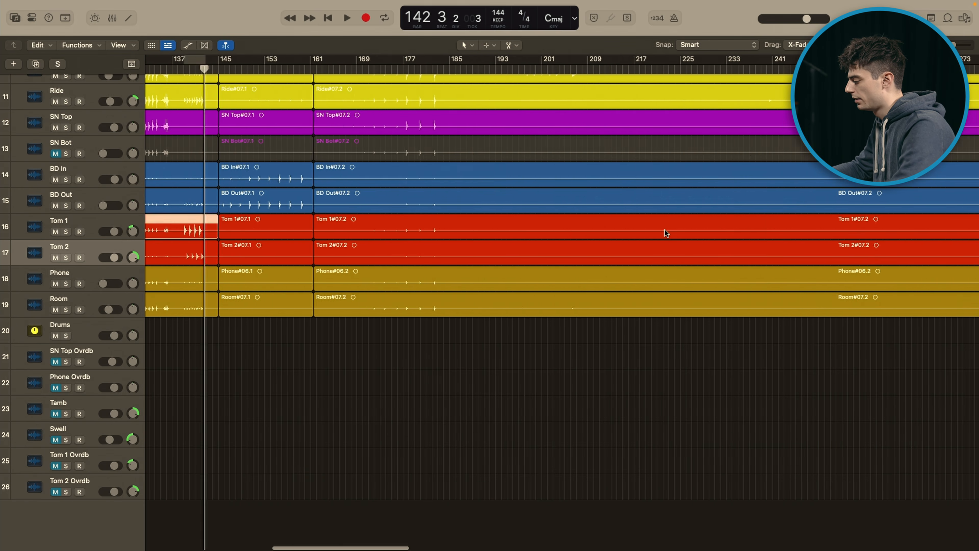
{"action": "scroll", "coordinate": [666, 233], "scroll_direction": "right", "scroll_amount": 9}
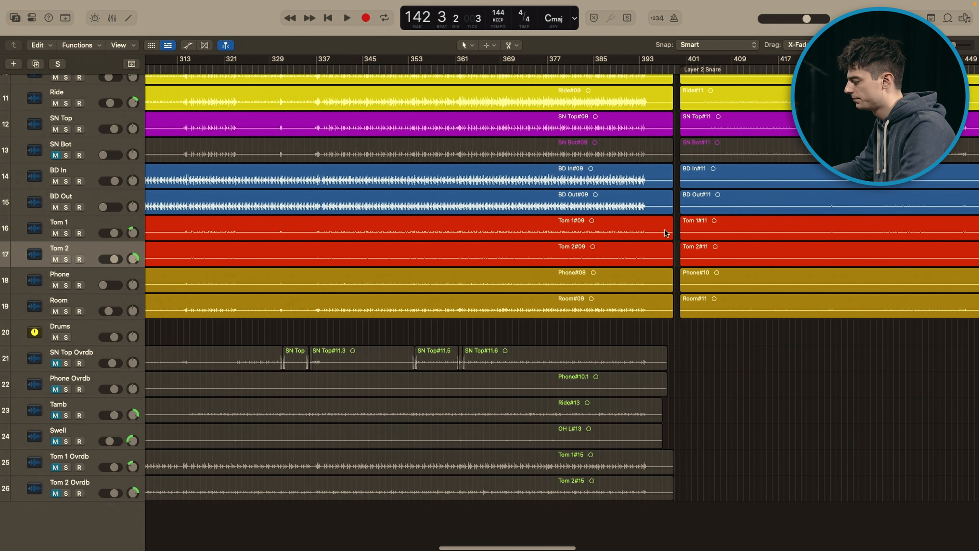
{"action": "scroll", "coordinate": [666, 233], "scroll_direction": "down", "scroll_amount": 10}
{"action": "scroll", "coordinate": [666, 232], "scroll_direction": "down", "scroll_amount": 2}
{"action": "left_click", "coordinate": [471, 66]}
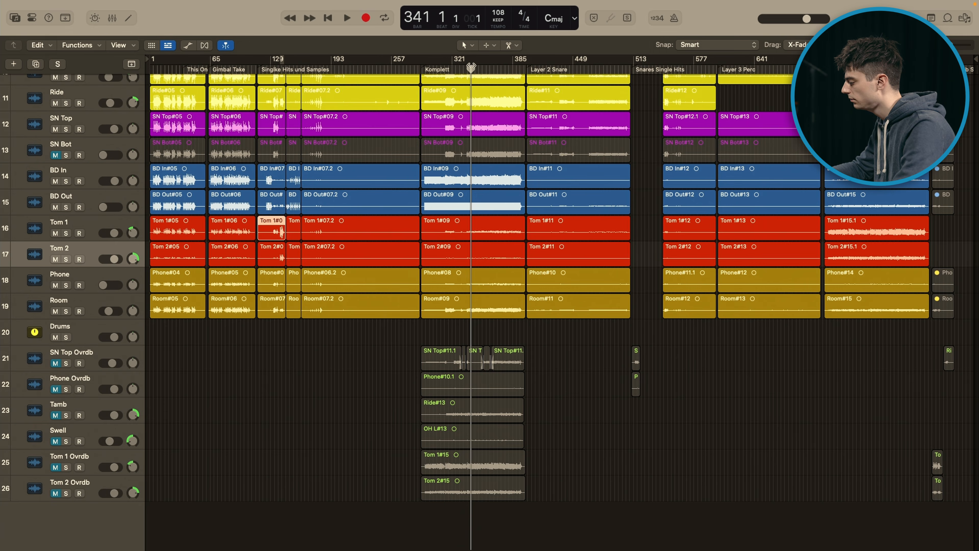
Step: Show the mixer again with the arrangement around the playhead and solo the Room channel
{"action": "scroll", "coordinate": [471, 66], "scroll_direction": "up", "scroll_amount": 10}
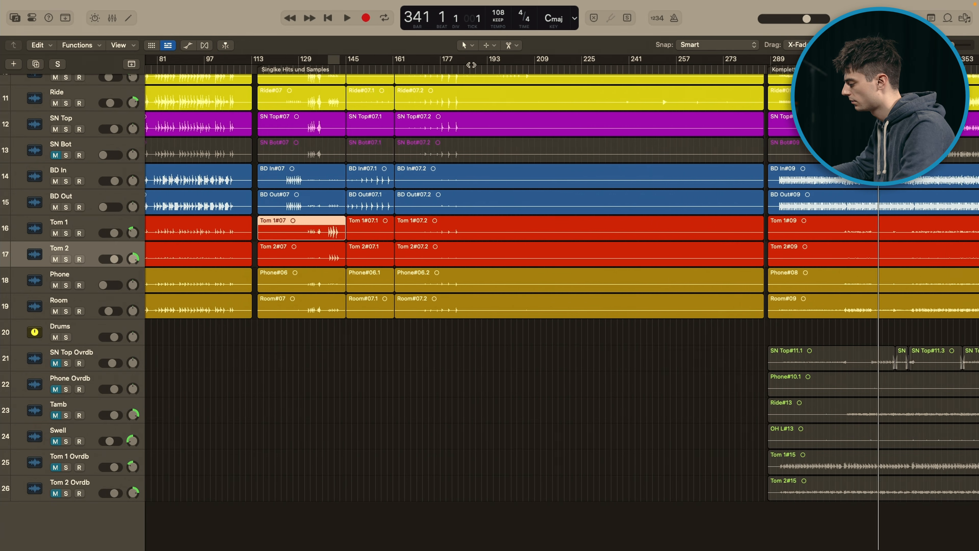
{"action": "scroll", "coordinate": [483, 156], "scroll_direction": "right", "scroll_amount": 10}
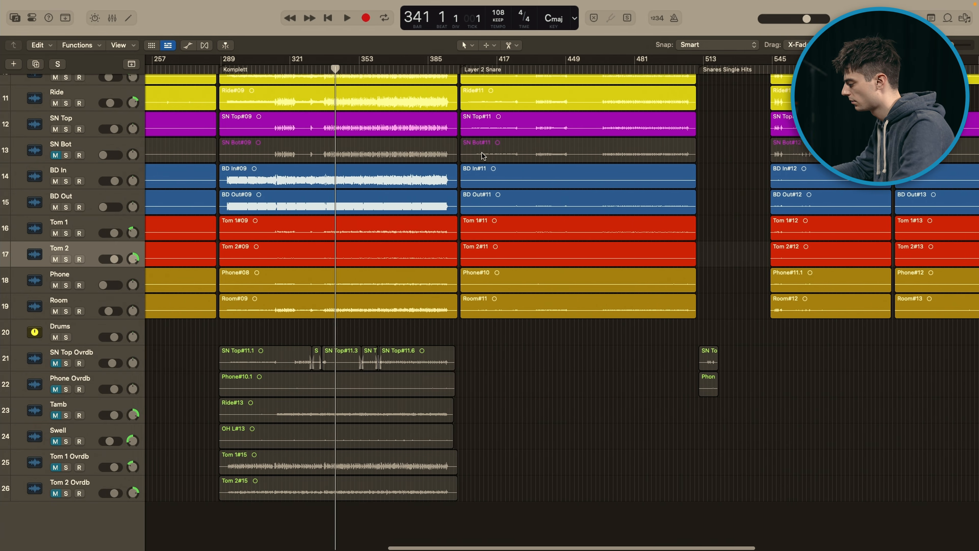
{"action": "scroll", "coordinate": [482, 156], "scroll_direction": "up", "scroll_amount": 10}
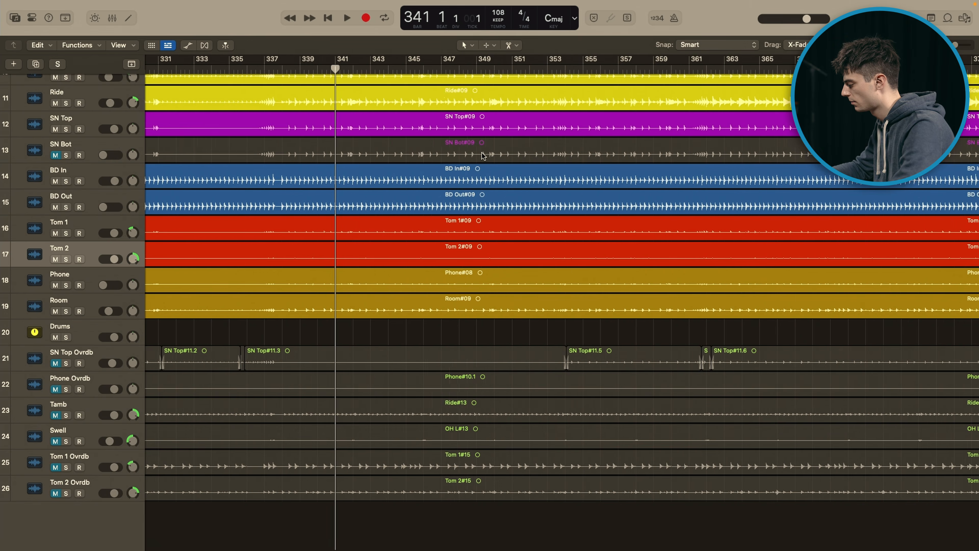
{"action": "scroll", "coordinate": [482, 156], "scroll_direction": "up", "scroll_amount": 3}
{"action": "scroll", "coordinate": [482, 155], "scroll_direction": "up", "scroll_amount": 1}
{"action": "scroll", "coordinate": [481, 156], "scroll_direction": "left", "scroll_amount": 2}
{"action": "key", "text": "x"}
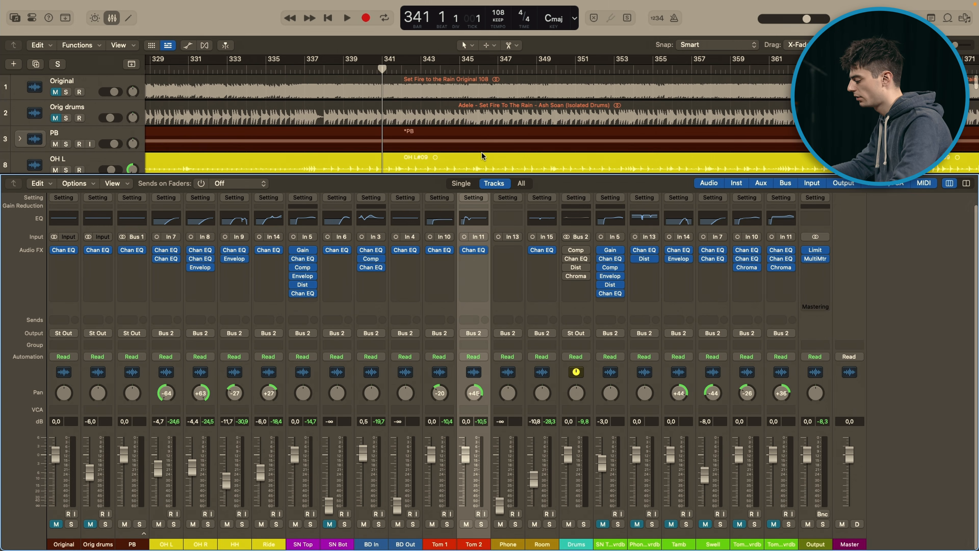
{"action": "left_click", "coordinate": [584, 524]}
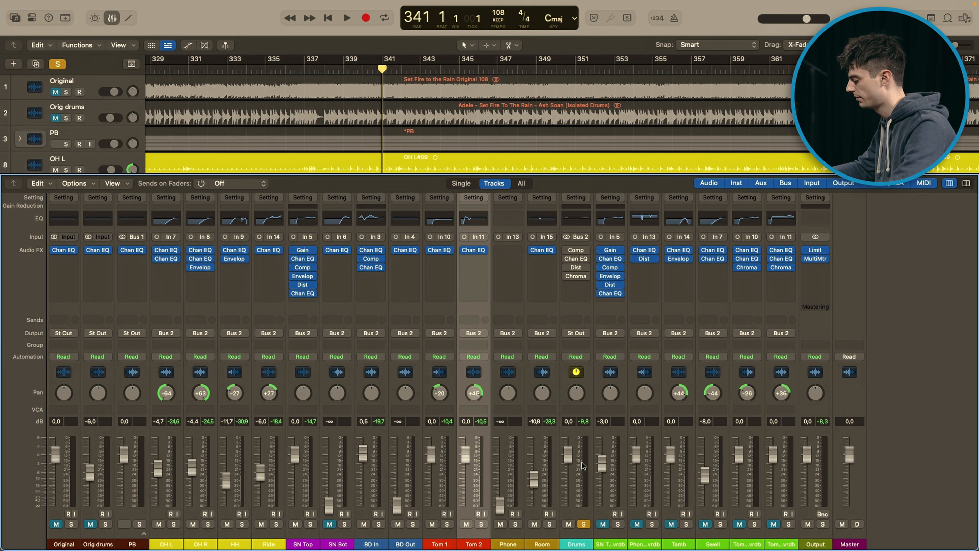
{"action": "left_click", "coordinate": [584, 524]}
{"action": "left_click", "coordinate": [546, 450]}
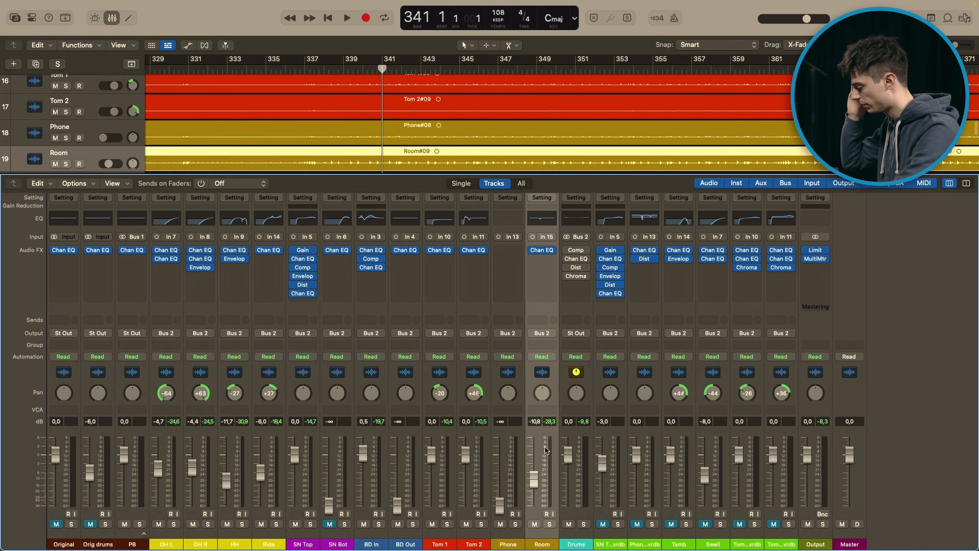
{"action": "left_click", "coordinate": [549, 524]}
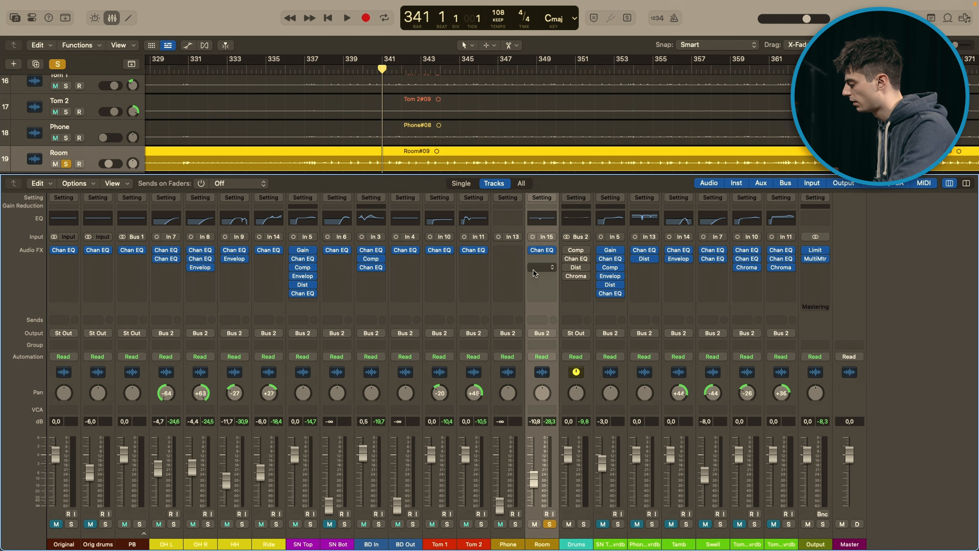
Step: Bypass the Channel EQ on the Room channel and audition the soloed room sound from bar 341
{"action": "left_click", "coordinate": [531, 256]}
{"action": "left_click", "coordinate": [531, 252]}
{"action": "left_click", "coordinate": [532, 251]}
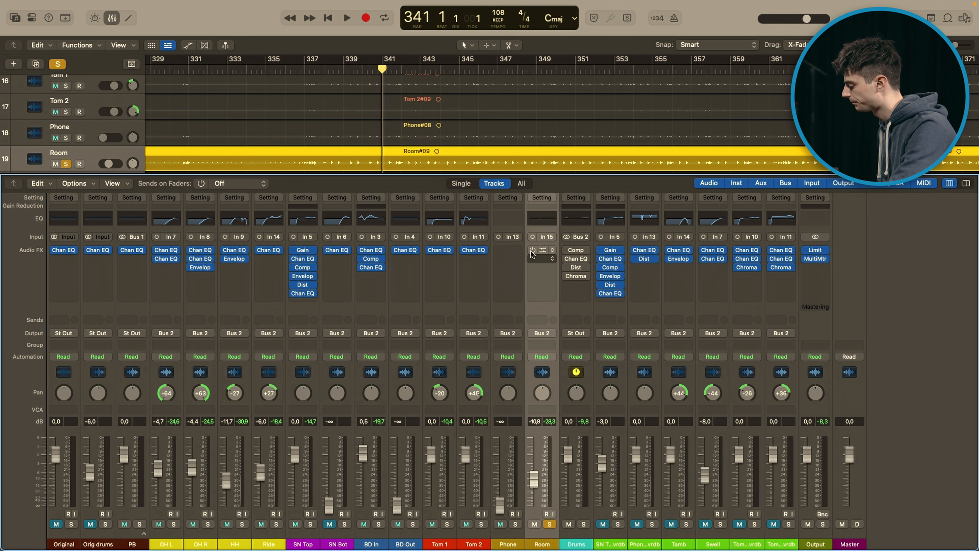
{"action": "key", "text": "space"}
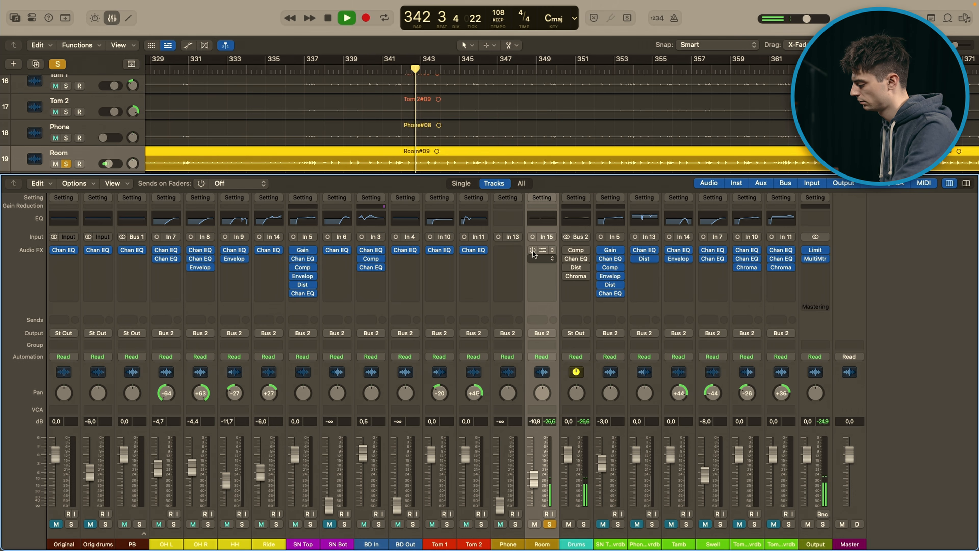
{"action": "key", "text": "space"}
Step: Open the Room channel's Channel EQ, compare it bypassed and active during playback, and close its window
{"action": "left_click", "coordinate": [542, 251]}
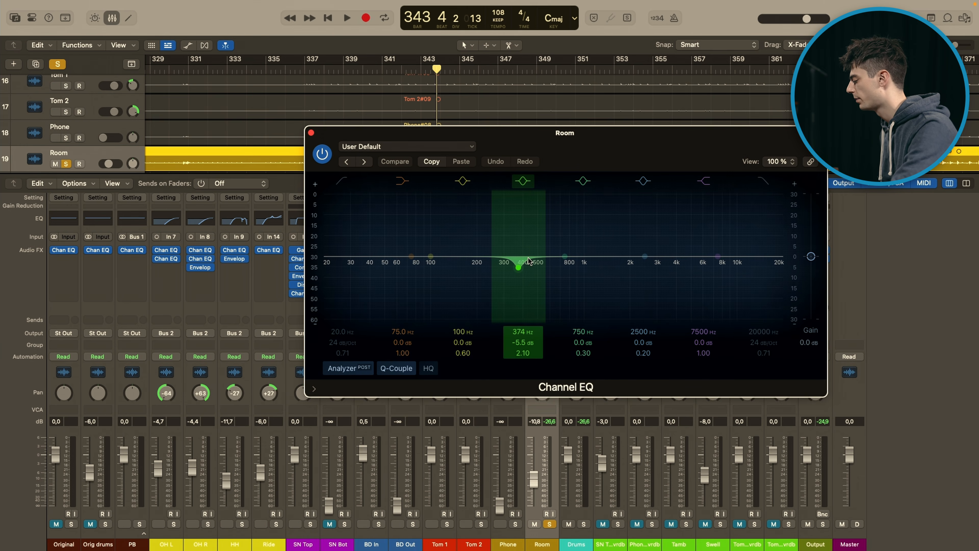
{"action": "key", "text": "space"}
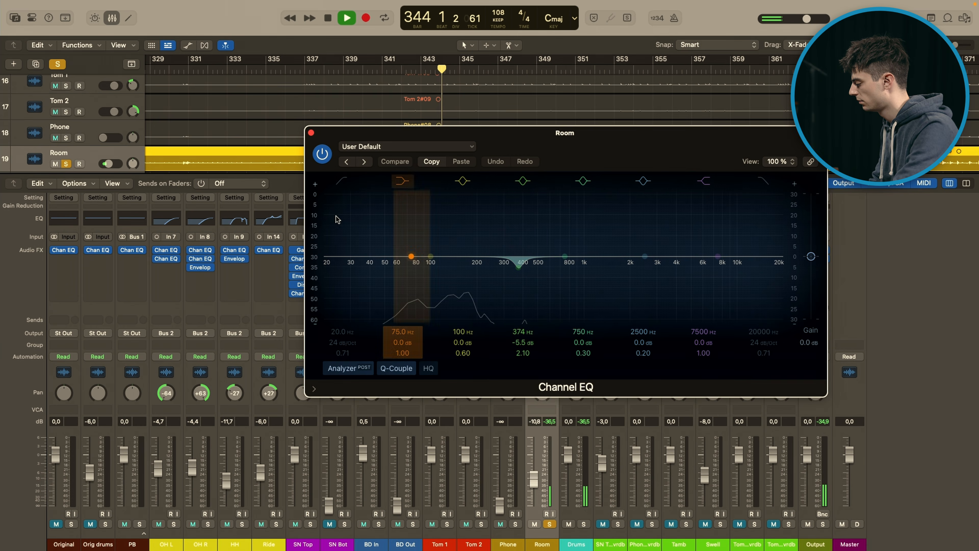
{"action": "left_click", "coordinate": [322, 155]}
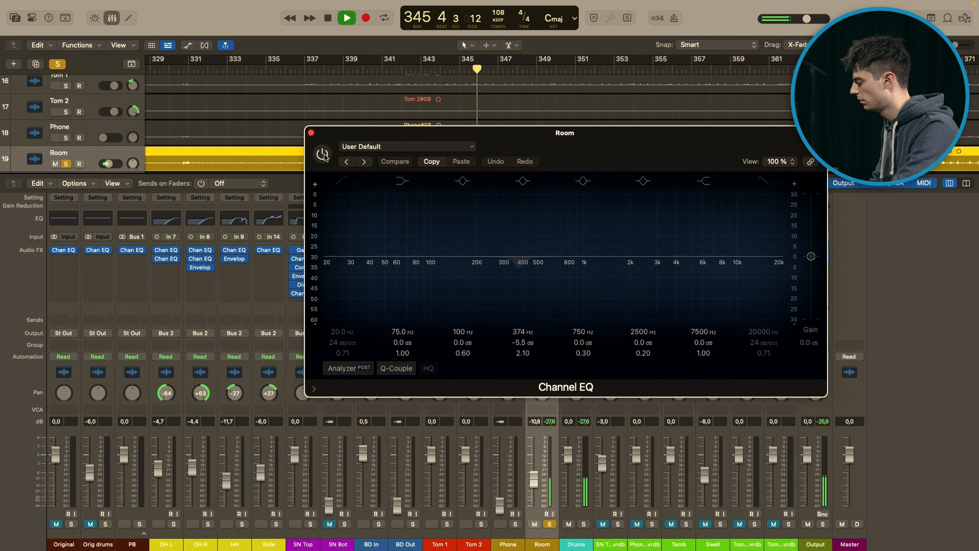
{"action": "left_click", "coordinate": [322, 154]}
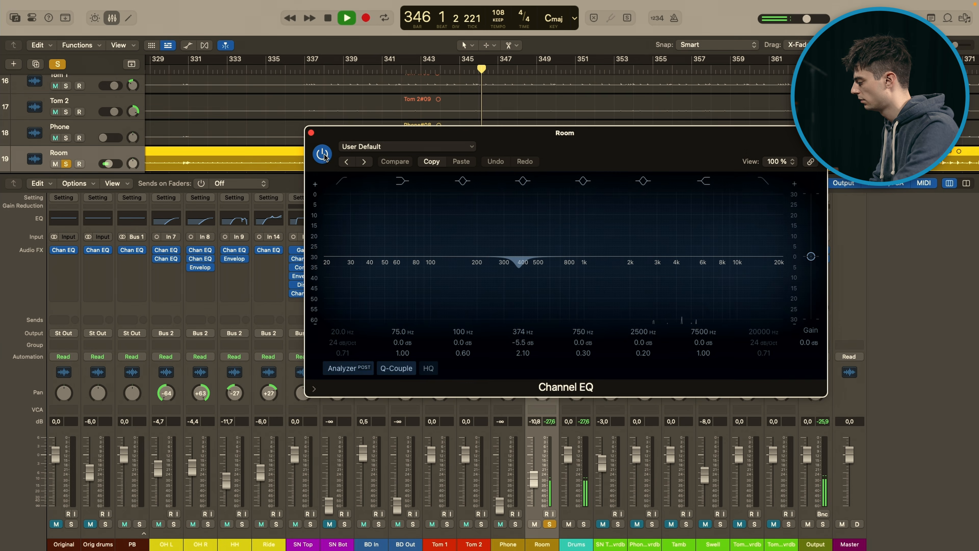
{"action": "key", "text": "space"}
{"action": "left_click", "coordinate": [311, 134]}
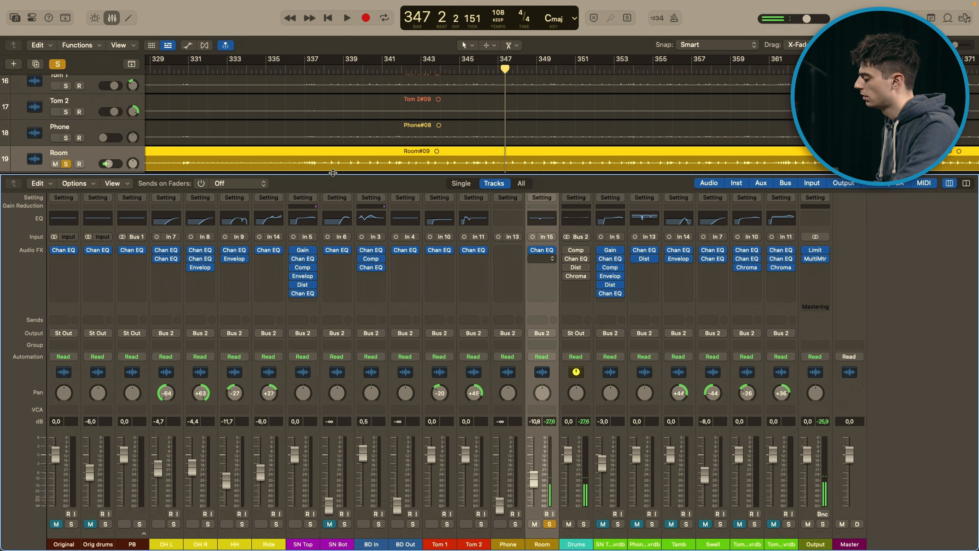
Step: Unsolo the Room channel, solo and select the Drums bus, and audition the full drum mix briefly
{"action": "left_click", "coordinate": [550, 524]}
{"action": "left_click", "coordinate": [583, 524]}
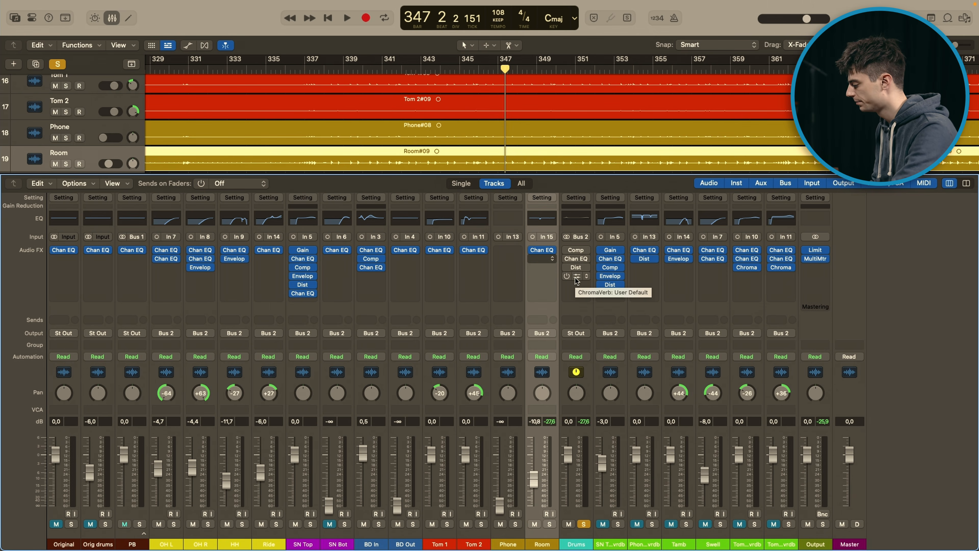
{"action": "left_click", "coordinate": [586, 500]}
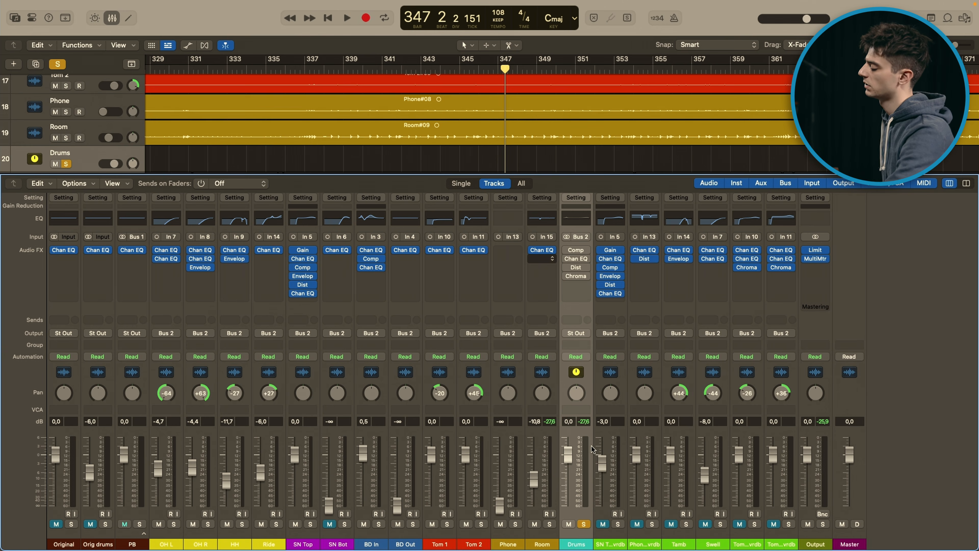
{"action": "key", "text": "space"}
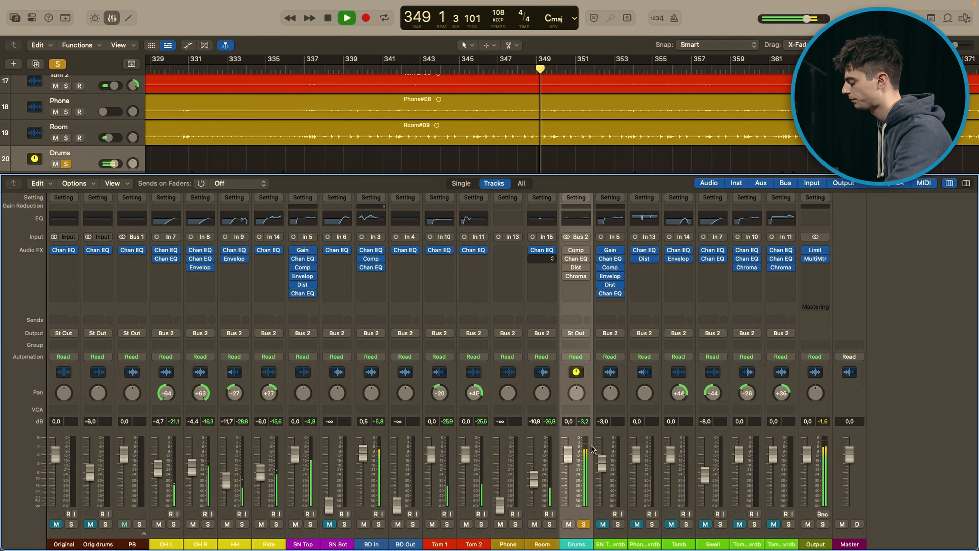
{"action": "key", "text": "space"}
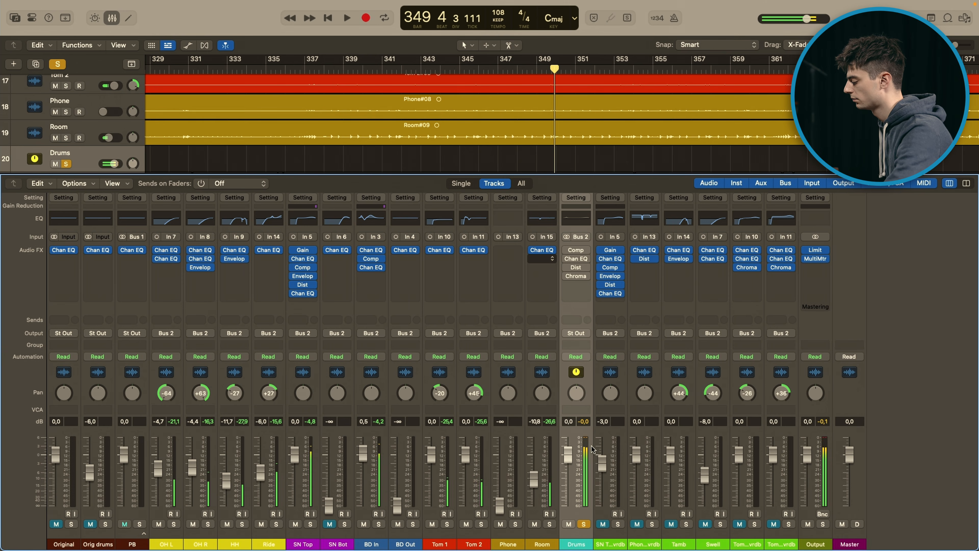
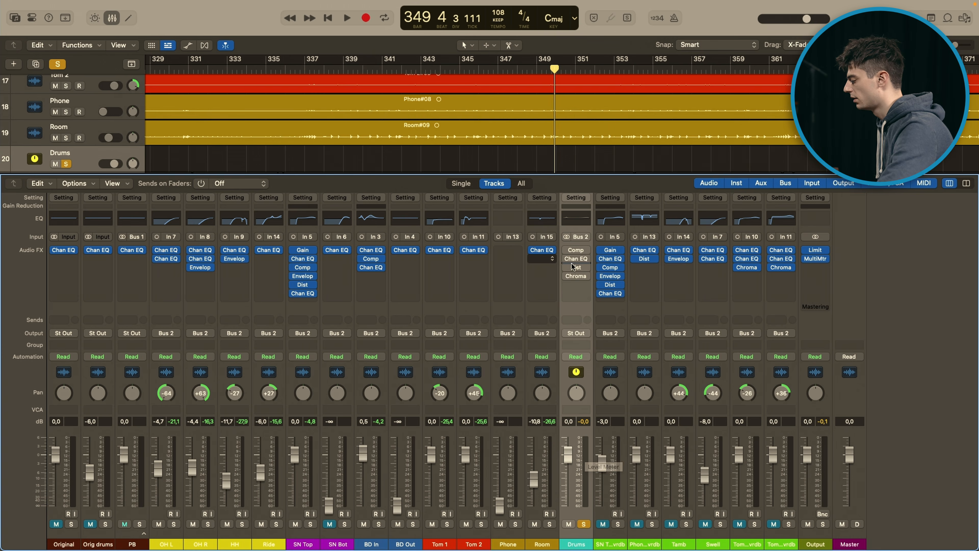
Step: Enable and open the Compressor on the Drums bus, check its attack and release, and compare the Vintage FET and Platinum Digital models
{"action": "left_click", "coordinate": [569, 250]}
{"action": "left_click", "coordinate": [573, 249]}
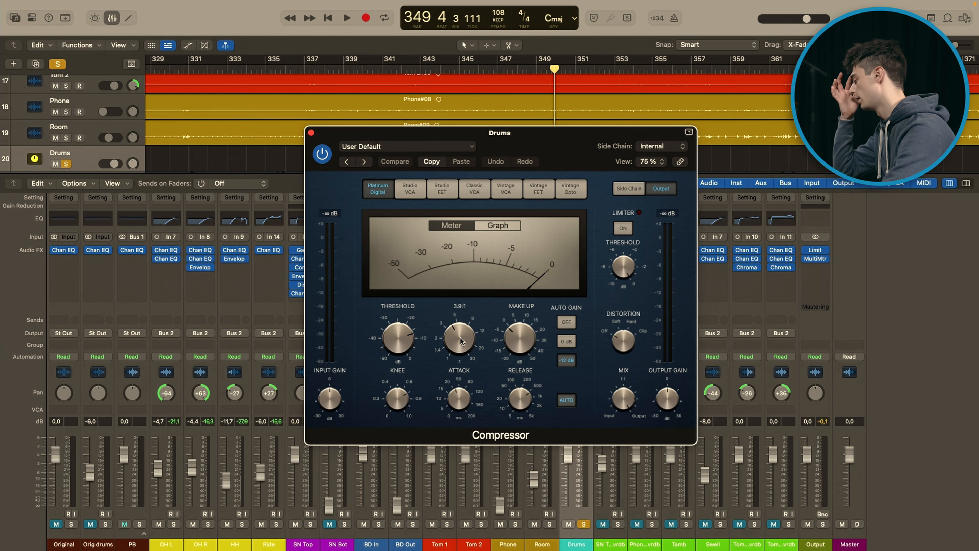
{"action": "mouse_move", "coordinate": [465, 405]}
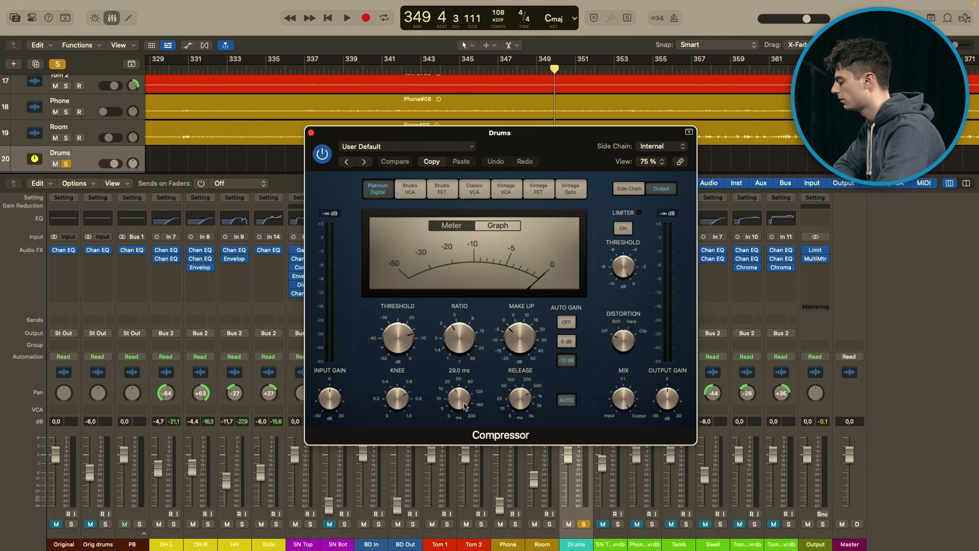
{"action": "mouse_move", "coordinate": [520, 405]}
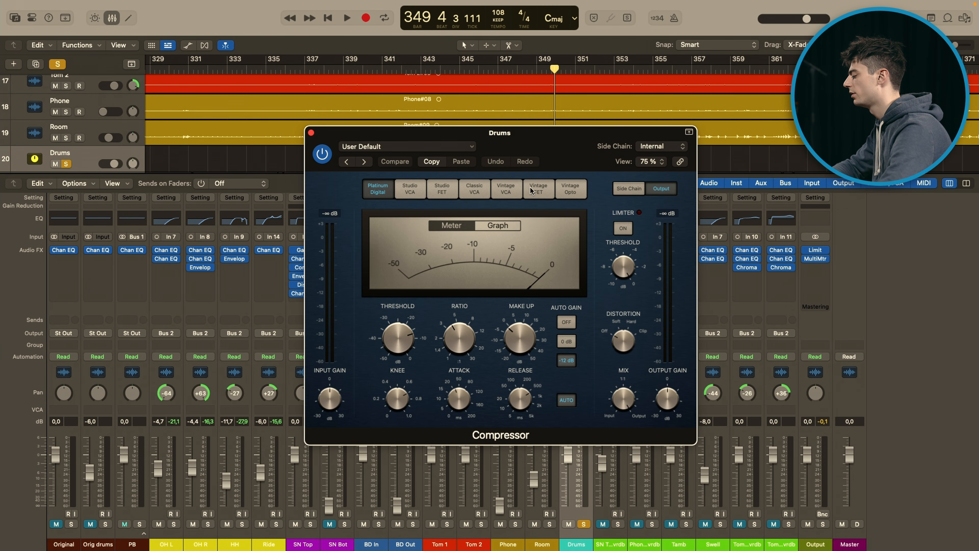
{"action": "left_click", "coordinate": [539, 190]}
{"action": "left_click", "coordinate": [377, 188]}
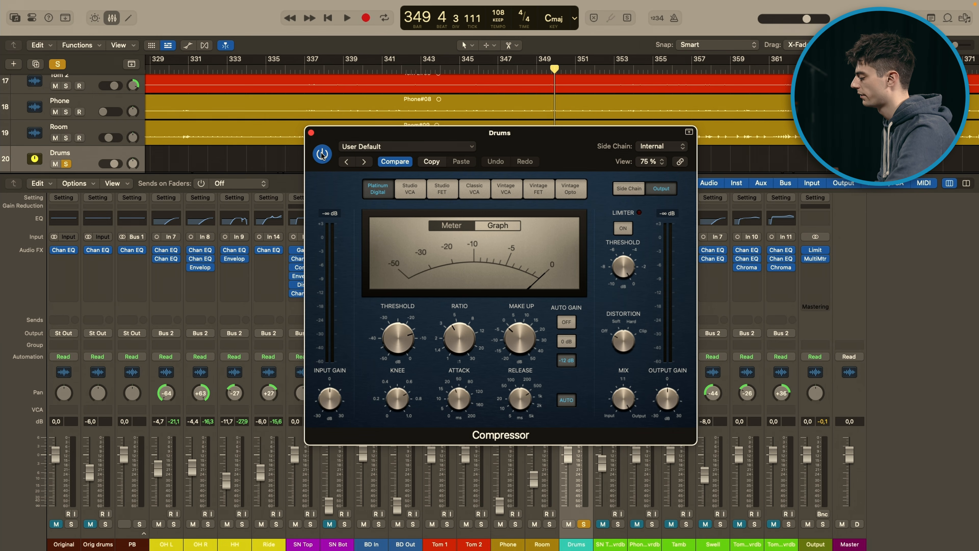
Step: Audition the compressed Drums bus, replay it from bar 354 while watching the gain reduction meter, and close the Compressor window
{"action": "key", "text": "space"}
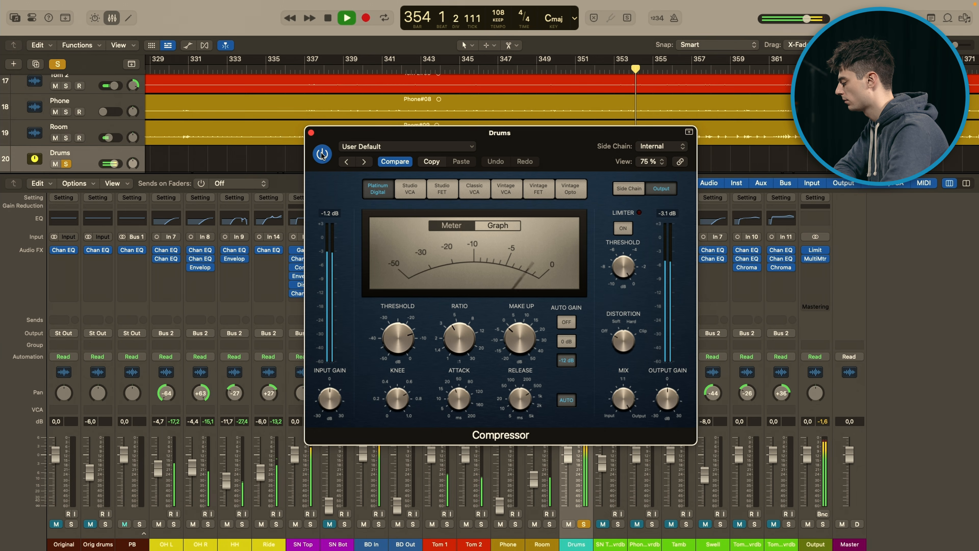
{"action": "key", "text": "space"}
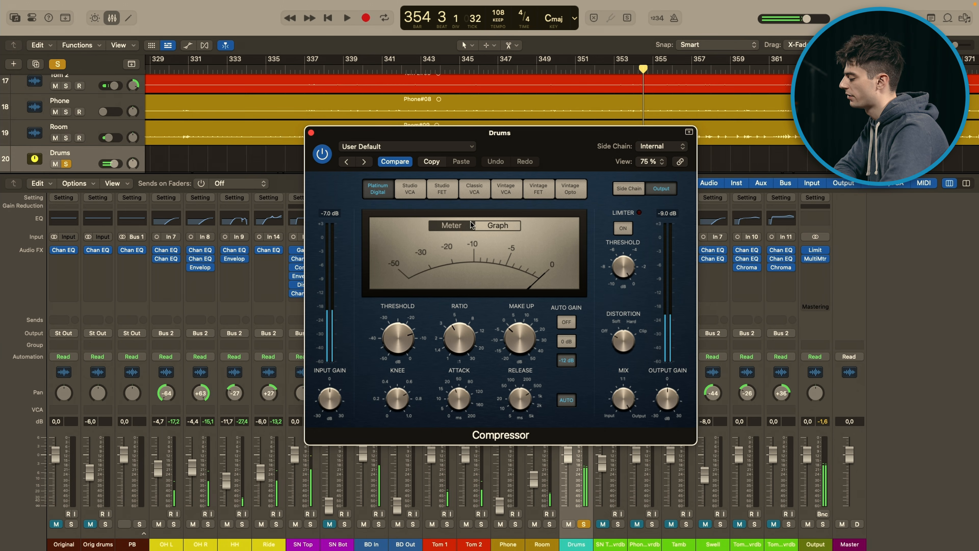
{"action": "left_click", "coordinate": [632, 71]}
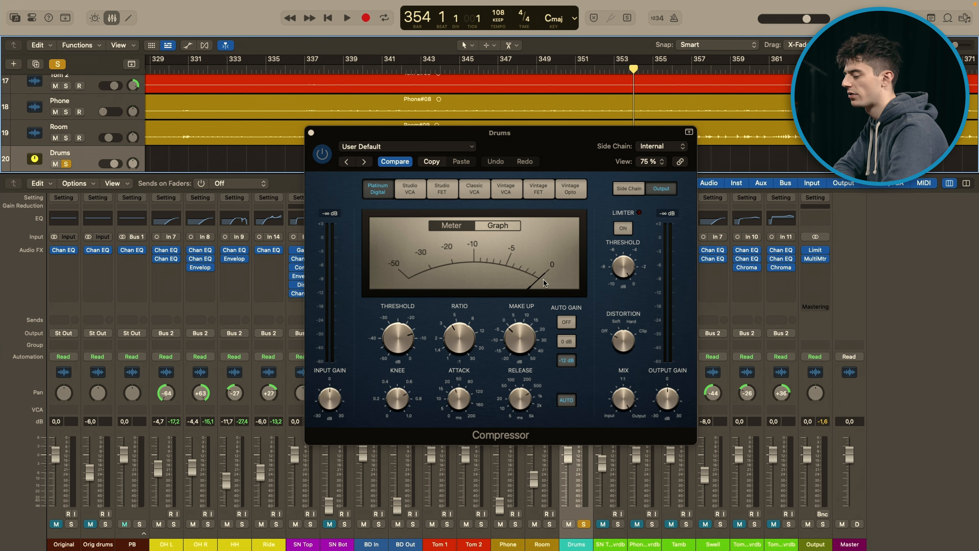
{"action": "key", "text": "space"}
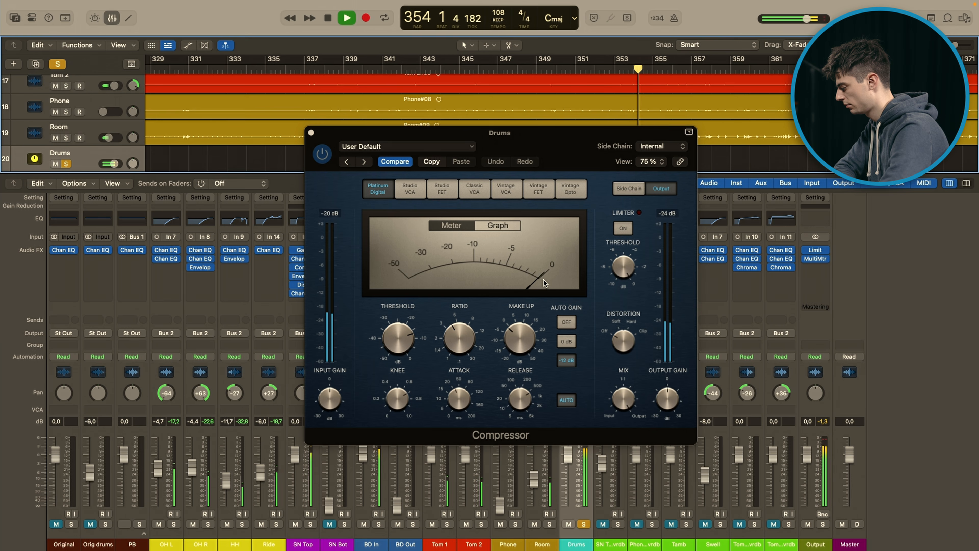
{"action": "key", "text": "space"}
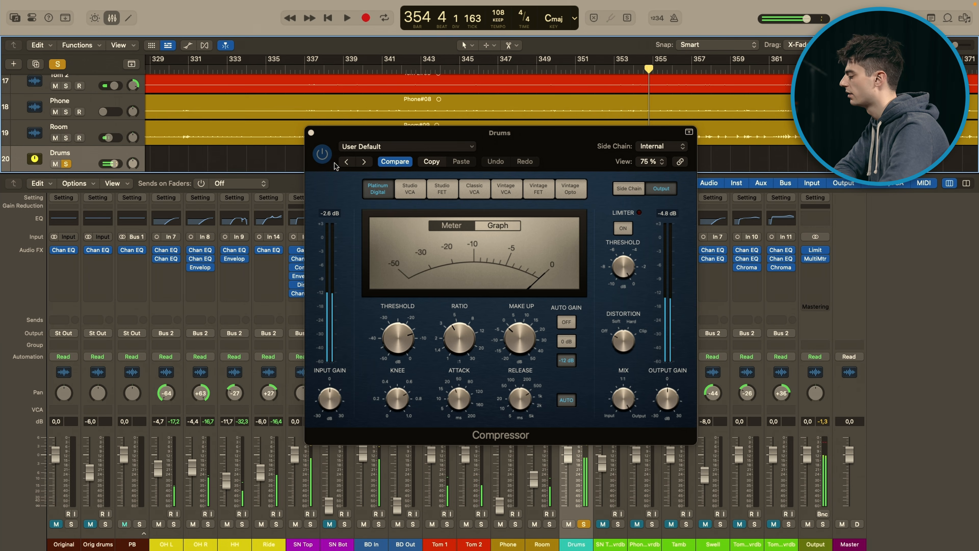
{"action": "left_click", "coordinate": [311, 133]}
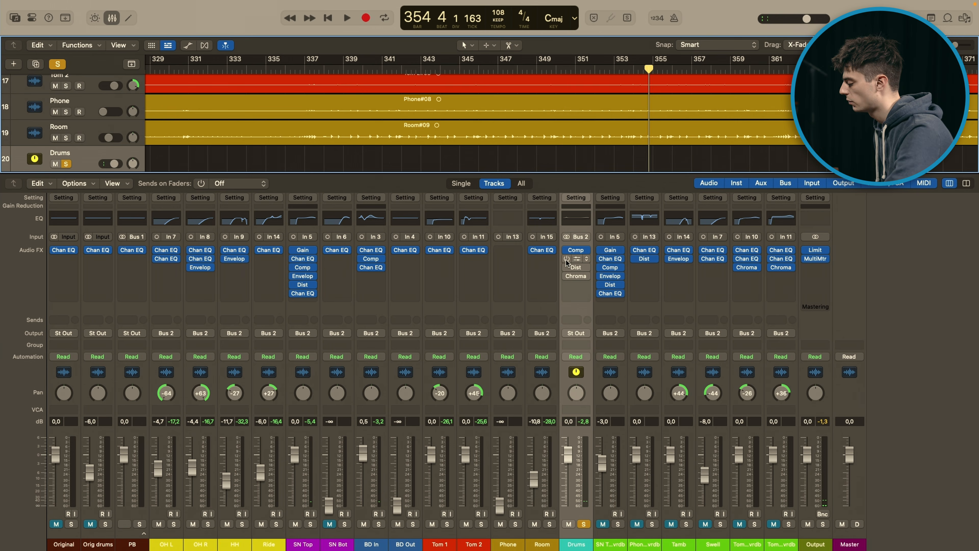
Step: Enable the Drums bus Channel EQ, inspect its low and high boosts, and close its window
{"action": "left_click", "coordinate": [576, 258]}
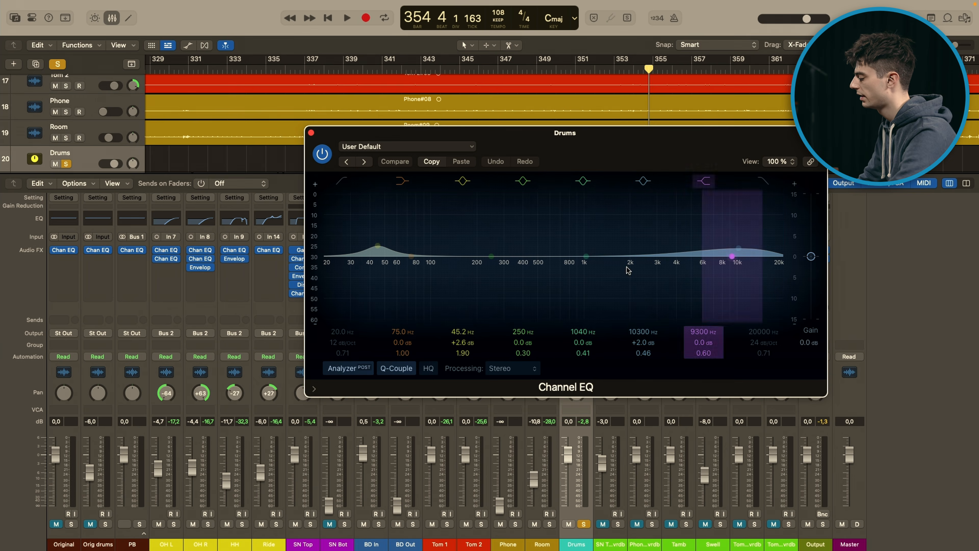
{"action": "left_click", "coordinate": [312, 132]}
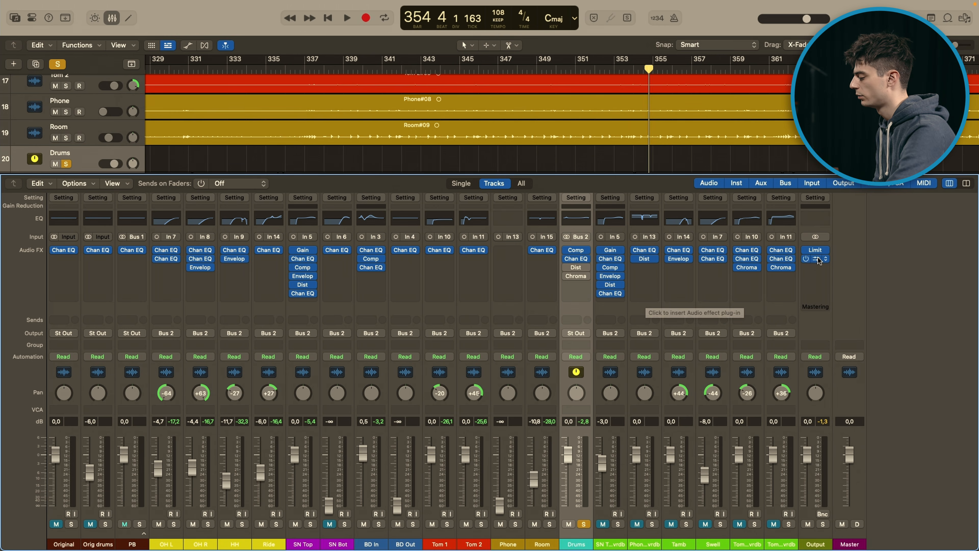
Step: Enable the Distortion plug-in on the Drums bus and open its settings clear of the neighbouring channels
{"action": "left_click_drag", "start_coordinate": [610, 284], "coordinate": [565, 270]}
{"action": "left_click", "coordinate": [578, 269]}
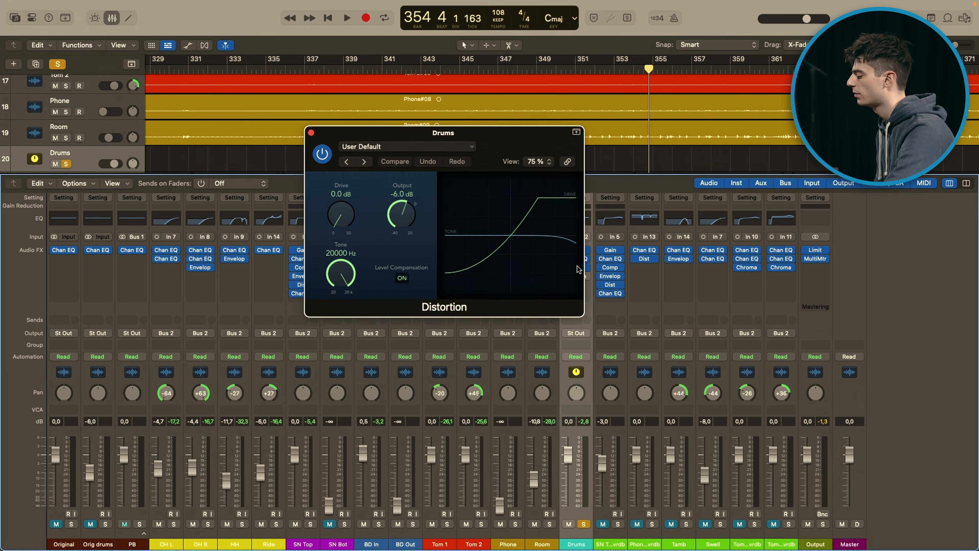
{"action": "left_click_drag", "start_coordinate": [504, 147], "coordinate": [615, 147]}
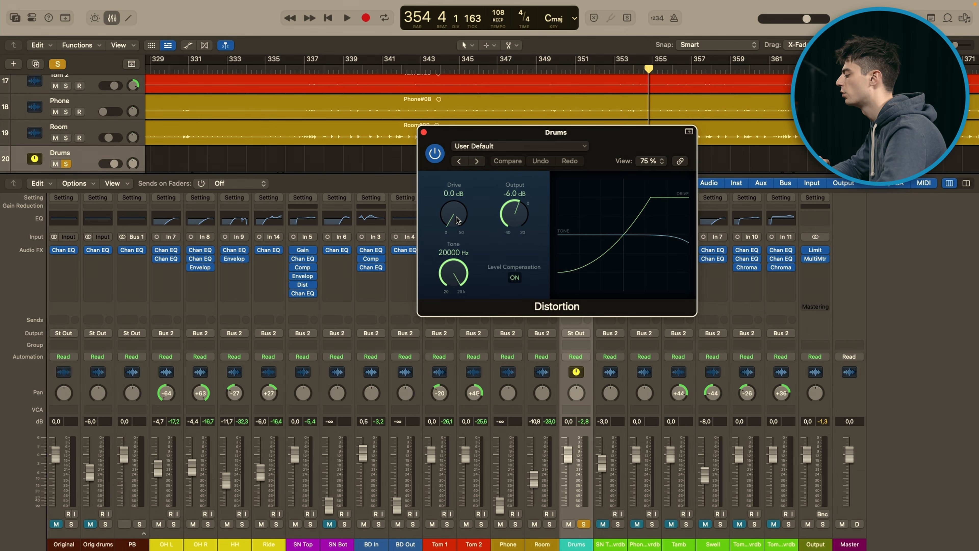
Step: Compare the Drums bus with Distortion active and bypassed during playback, leave it active, and close its window
{"action": "key", "text": "space"}
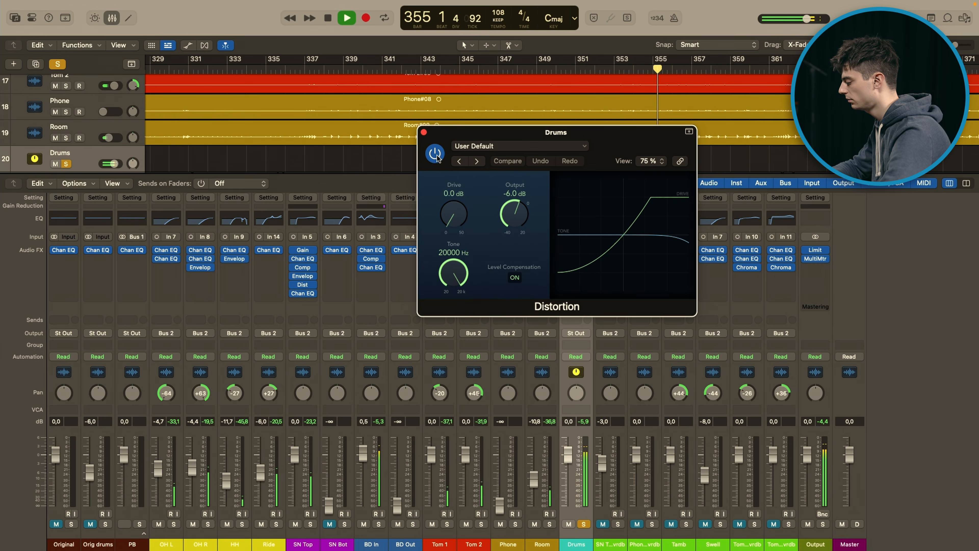
{"action": "left_click", "coordinate": [435, 153]}
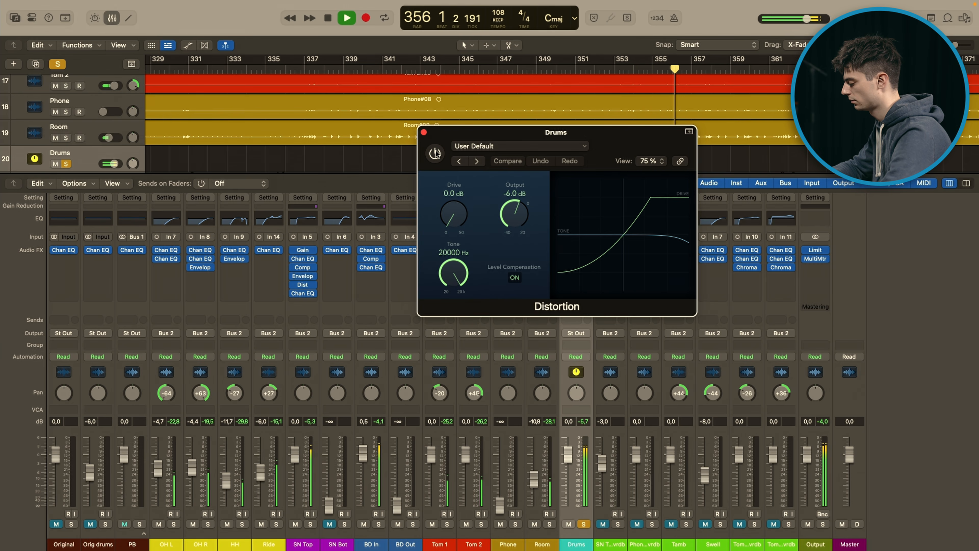
{"action": "key", "text": "space"}
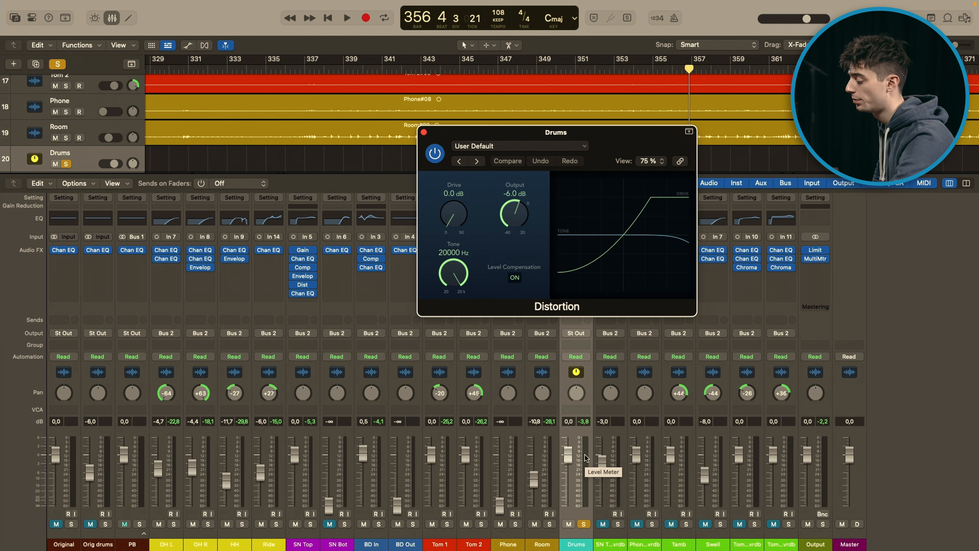
{"action": "key", "text": "space"}
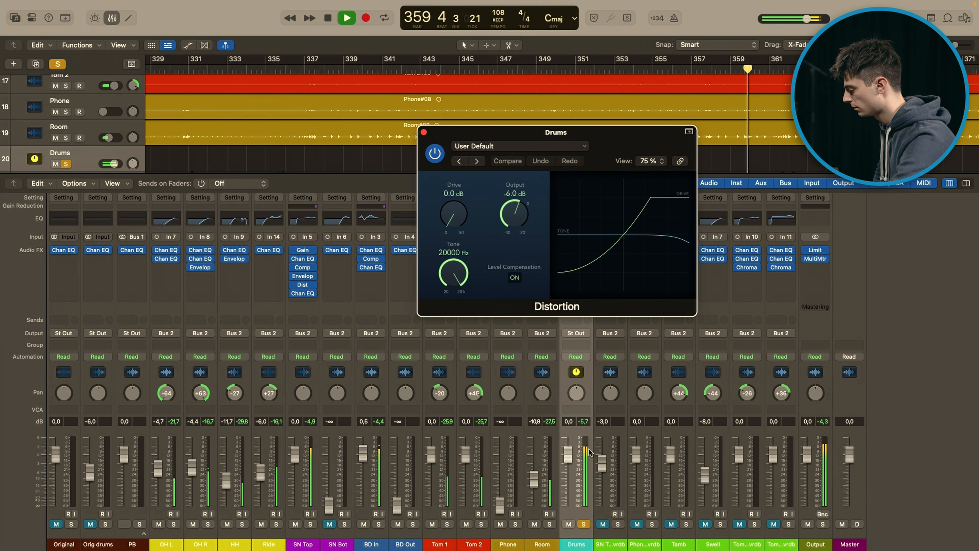
{"action": "key", "text": "space"}
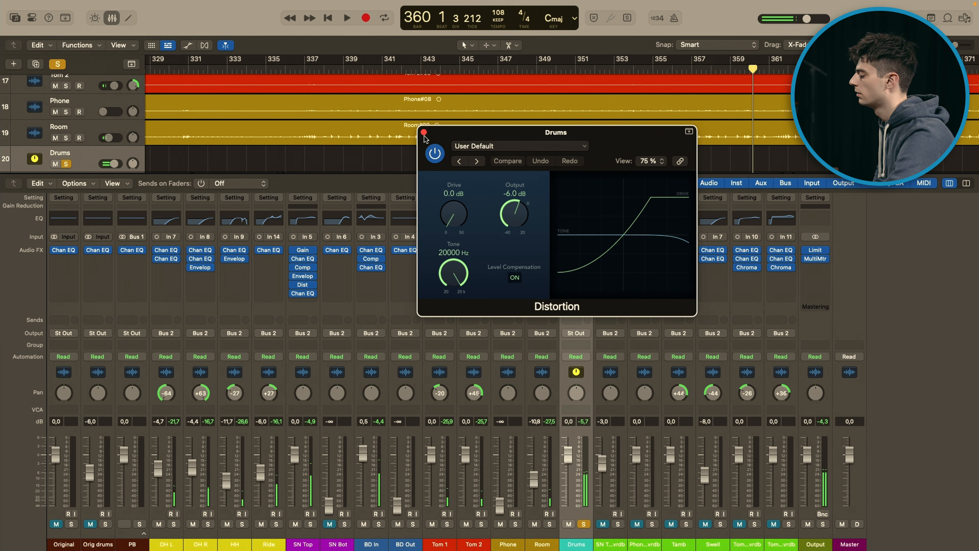
{"action": "left_click", "coordinate": [424, 133]}
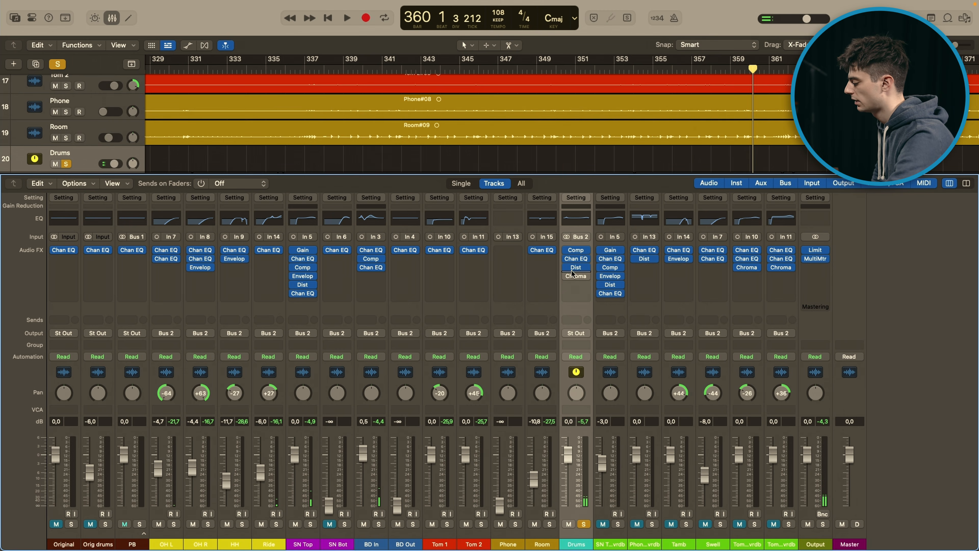
Step: Enable and open ChromaVerb on the Drums bus, compare it active and bypassed during playback, and close its window
{"action": "left_click", "coordinate": [578, 277]}
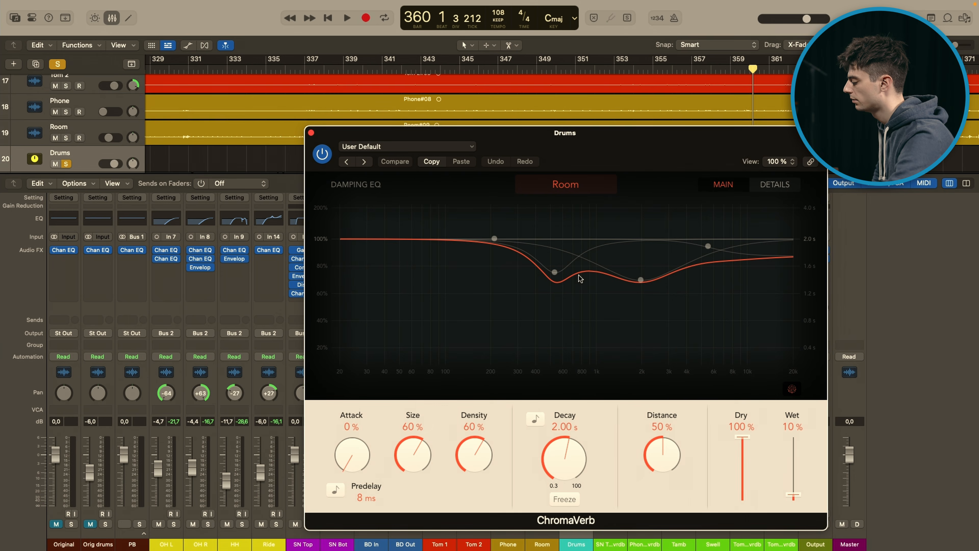
{"action": "left_click_drag", "start_coordinate": [645, 154], "coordinate": [595, 114]}
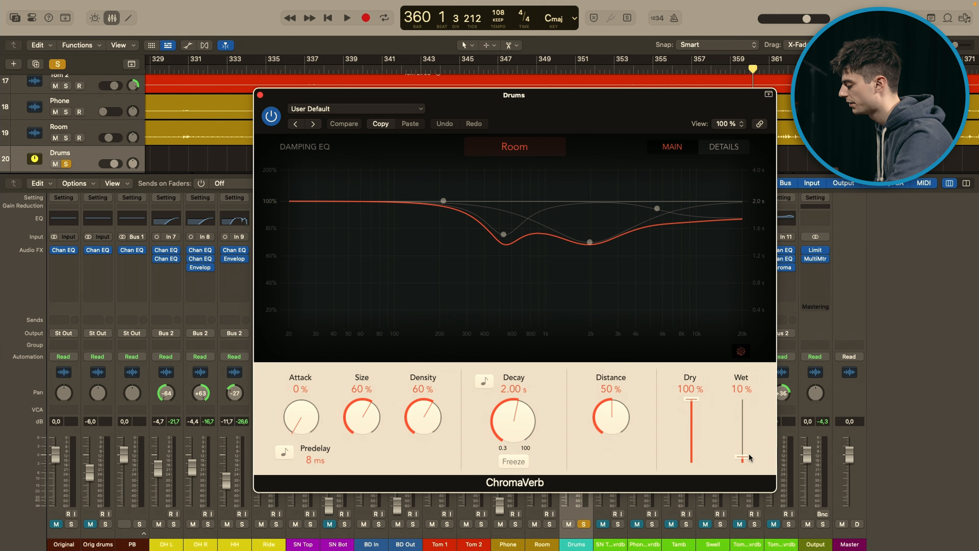
{"action": "key", "text": "space"}
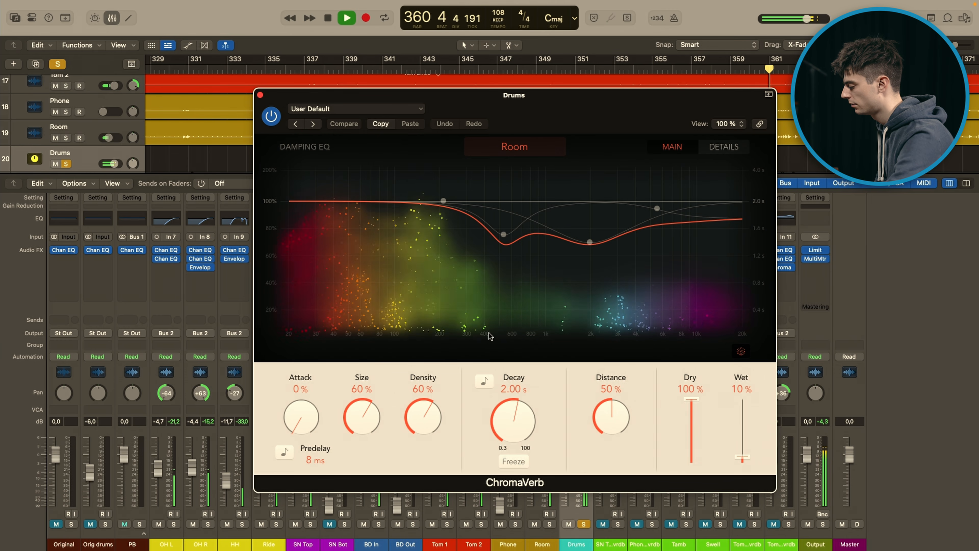
{"action": "left_click", "coordinate": [271, 117]}
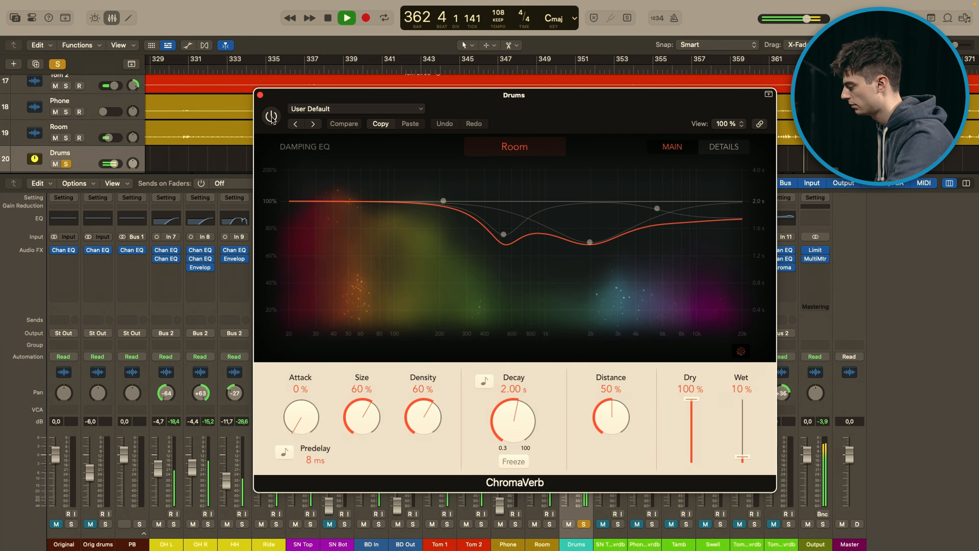
{"action": "left_click", "coordinate": [271, 116]}
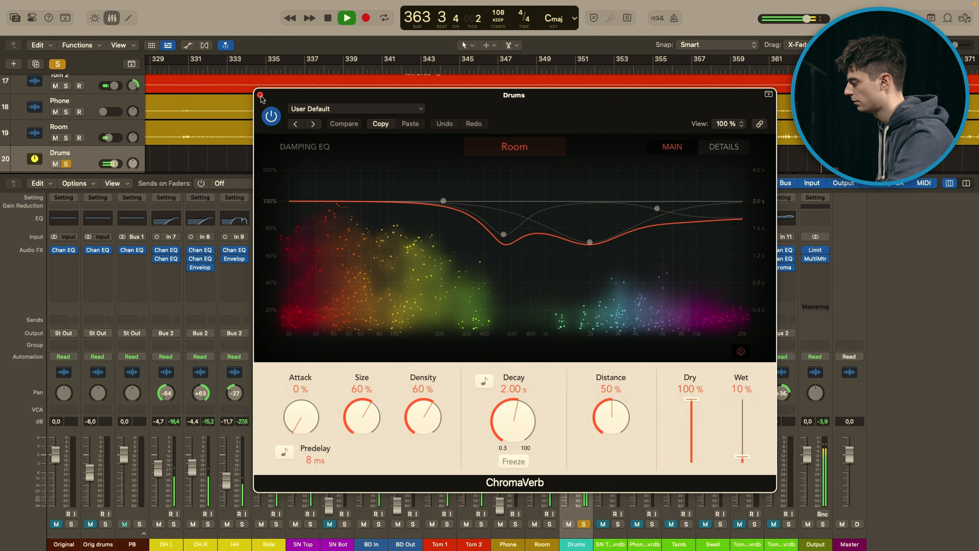
{"action": "left_click", "coordinate": [260, 94]}
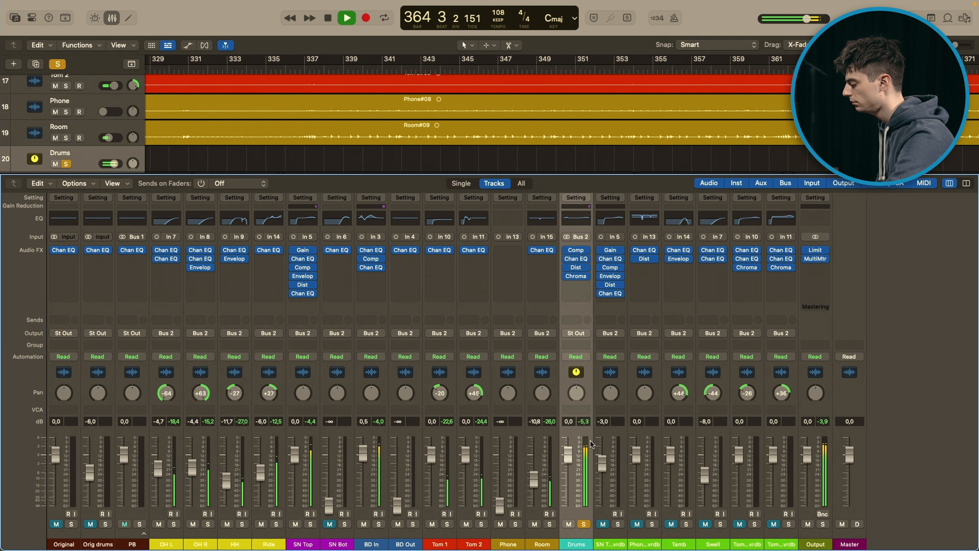
{"action": "key", "text": "space"}
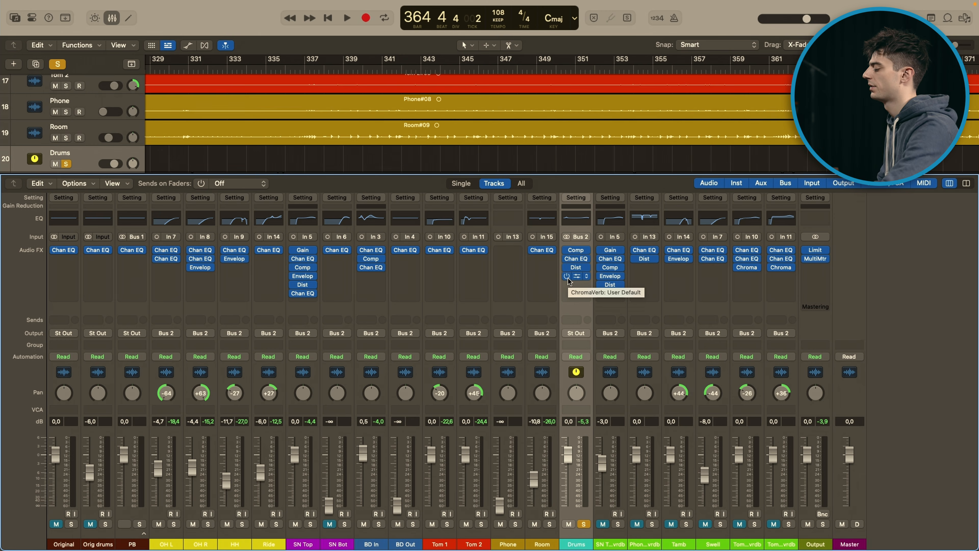
Step: Audition the Drums bus from bar 353 with Distortion and ChromaVerb bypassed, and again with both re-enabled
{"action": "left_click_drag", "start_coordinate": [567, 268], "coordinate": [567, 277]}
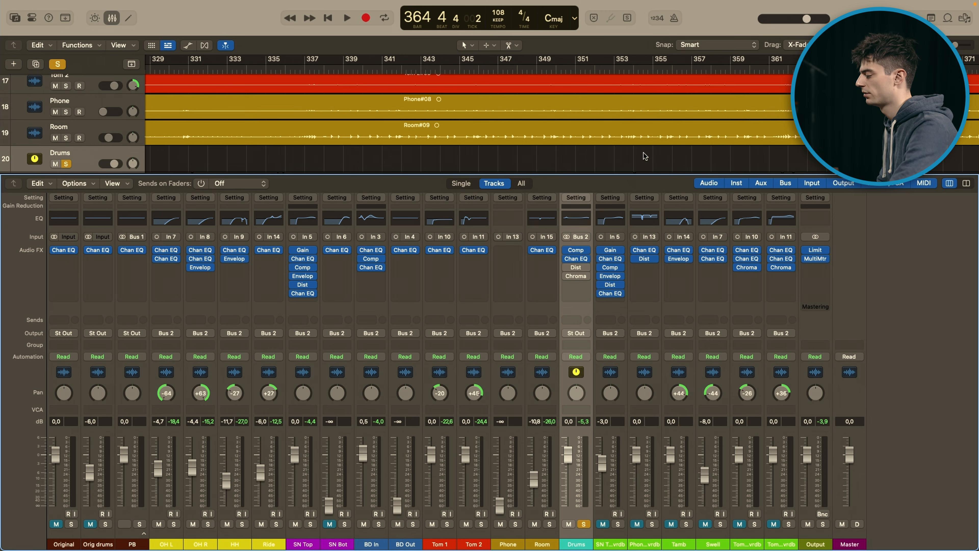
{"action": "left_click", "coordinate": [627, 72]}
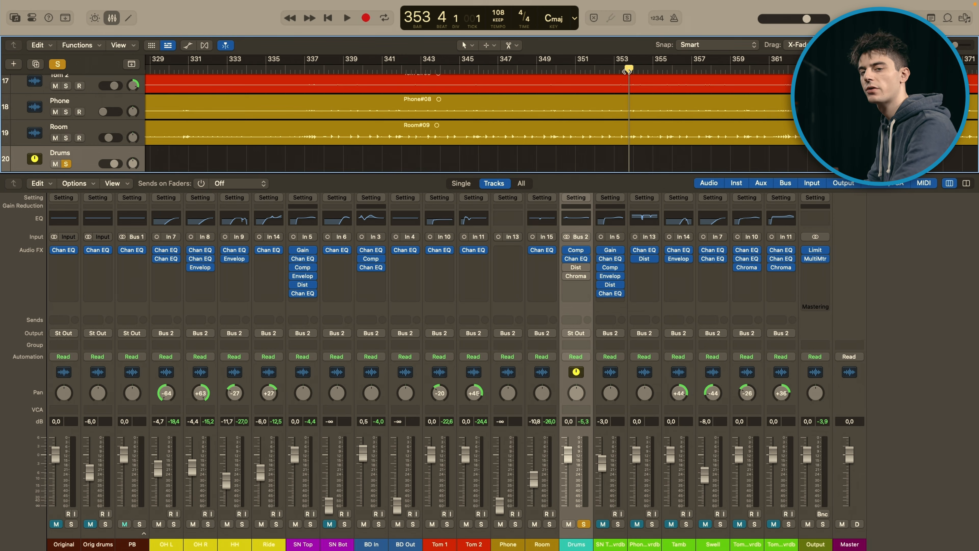
{"action": "key", "text": "space"}
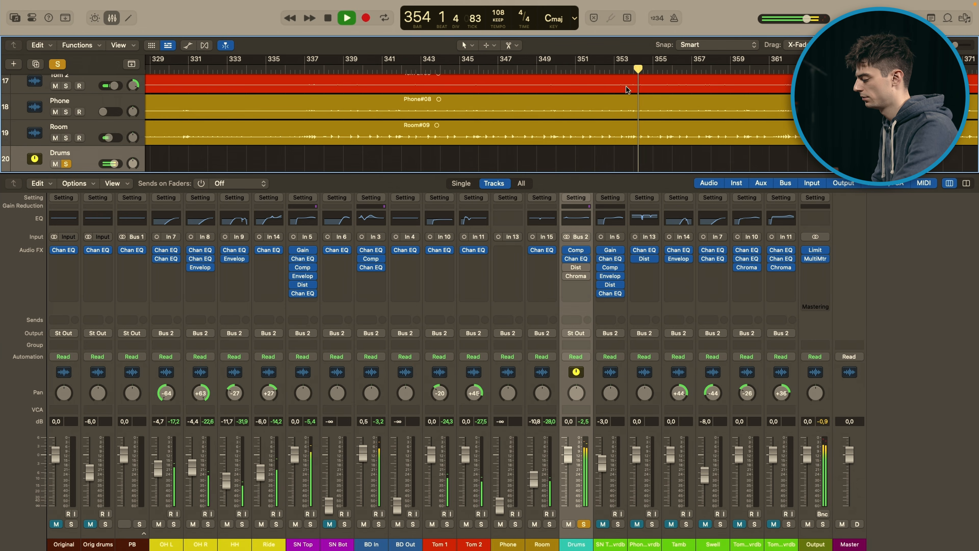
{"action": "key", "text": "space"}
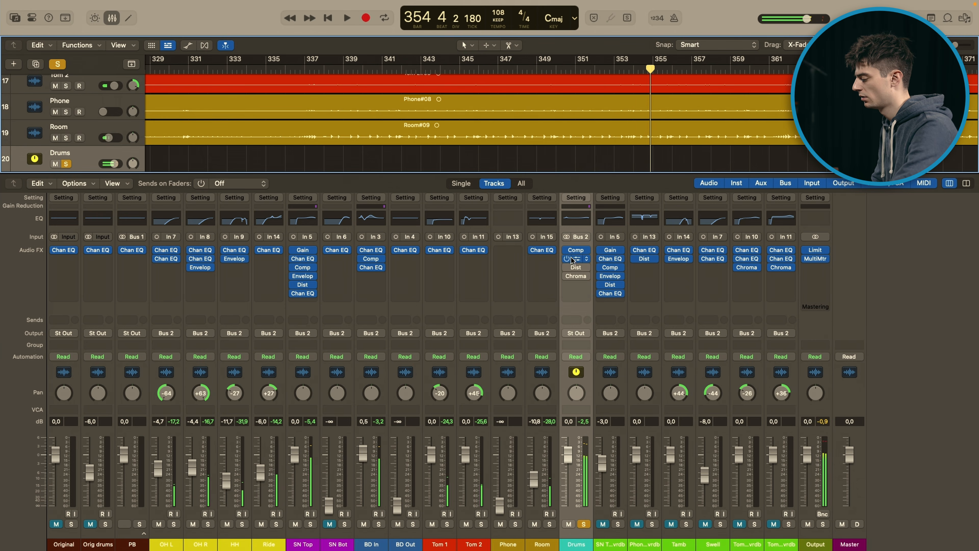
{"action": "left_click_drag", "start_coordinate": [568, 265], "coordinate": [567, 272]}
{"action": "key", "text": "space"}
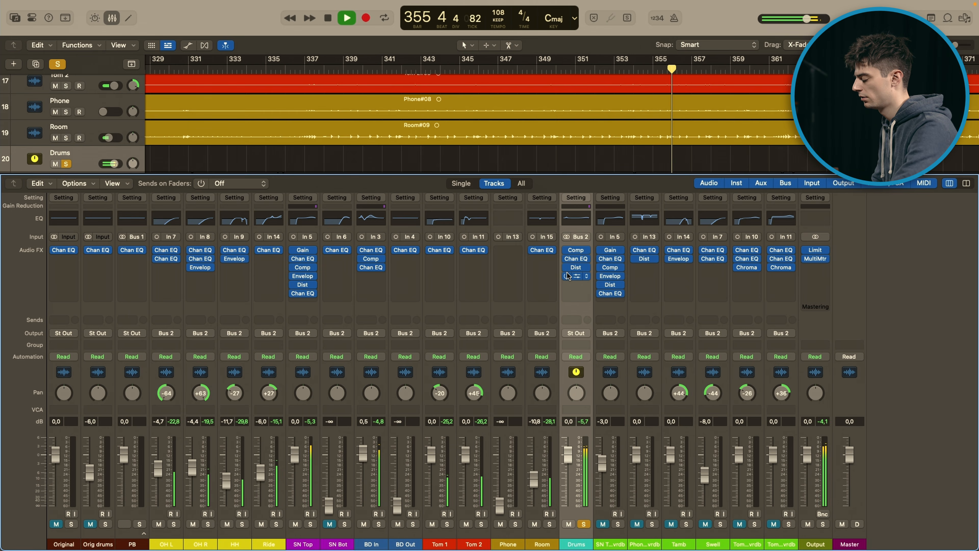
{"action": "key", "text": "space"}
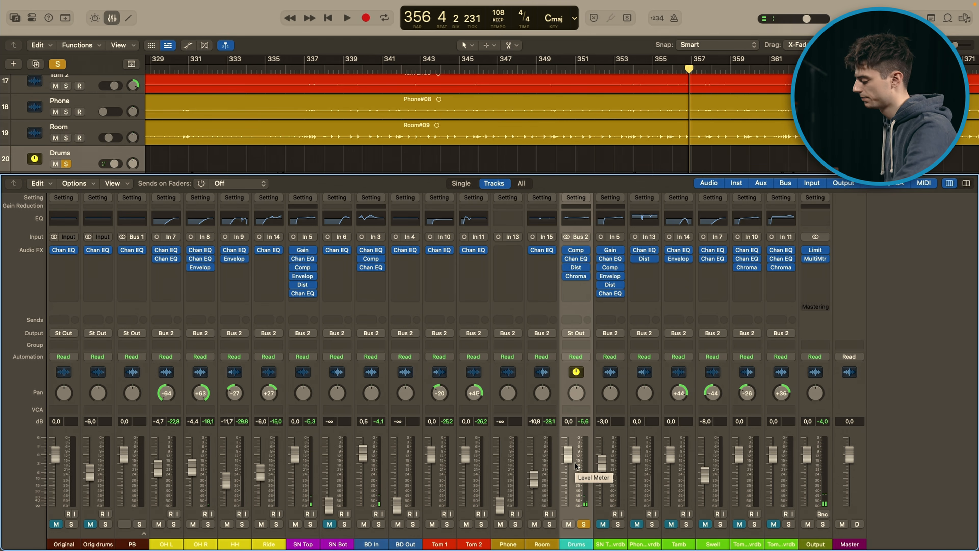
Step: Unsolo the Drums bus, open the Output channel's MultiMeter beside the mixer, and start playback of the full mix
{"action": "left_click", "coordinate": [584, 525]}
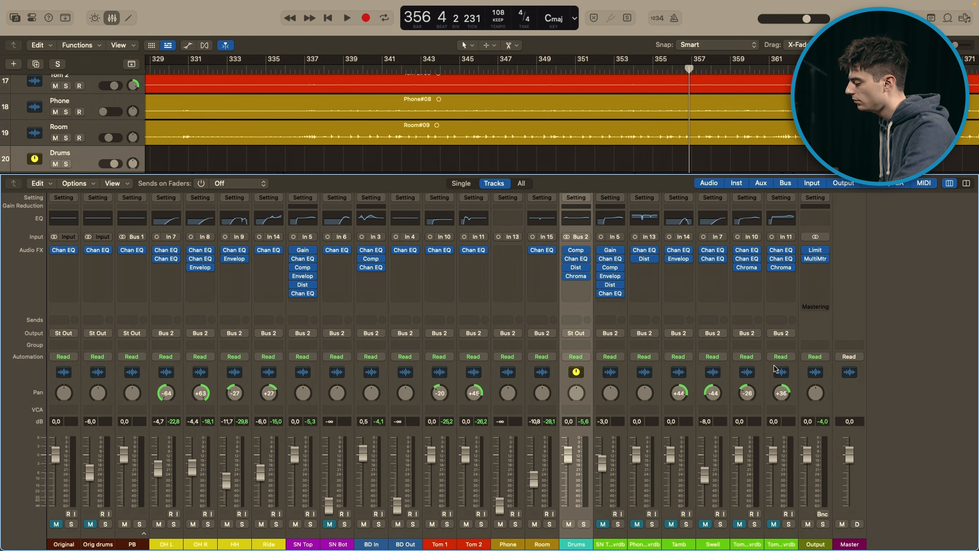
{"action": "left_click", "coordinate": [817, 259]}
{"action": "left_click_drag", "start_coordinate": [745, 87], "coordinate": [737, 122]}
{"action": "key", "text": "space"}
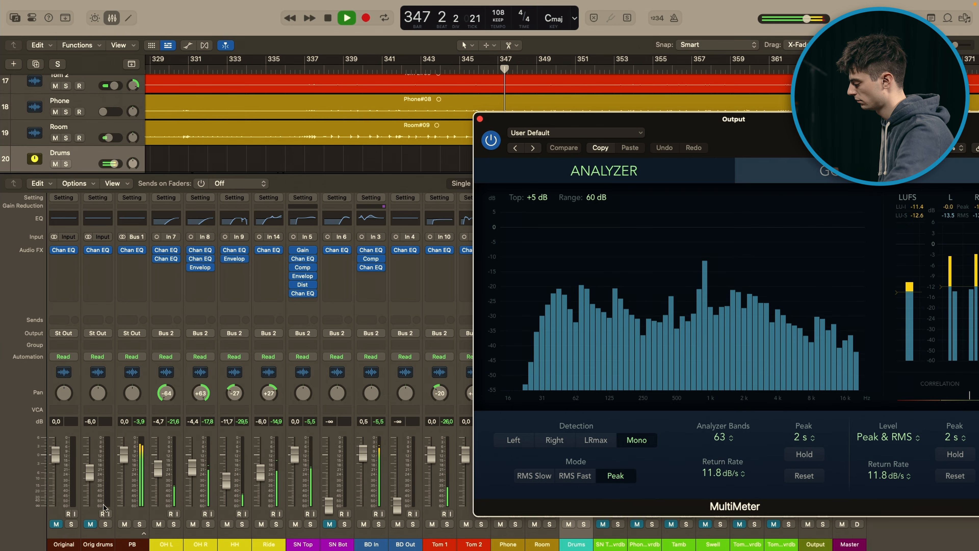
Step: Solo and unsolo the Original track during playback to compare it with the full mix, stop, and reposition the MultiMeter window
{"action": "left_click", "coordinate": [71, 524]}
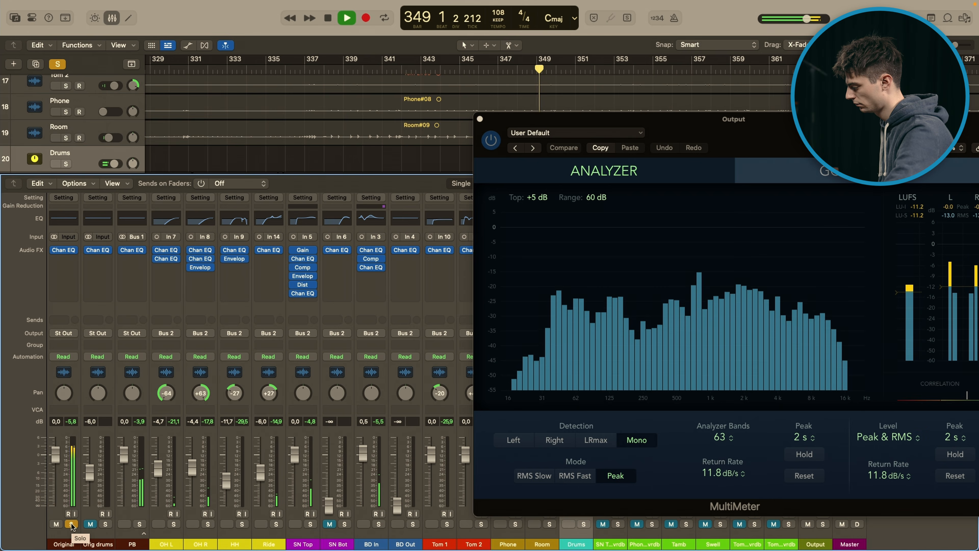
{"action": "left_click", "coordinate": [71, 524]}
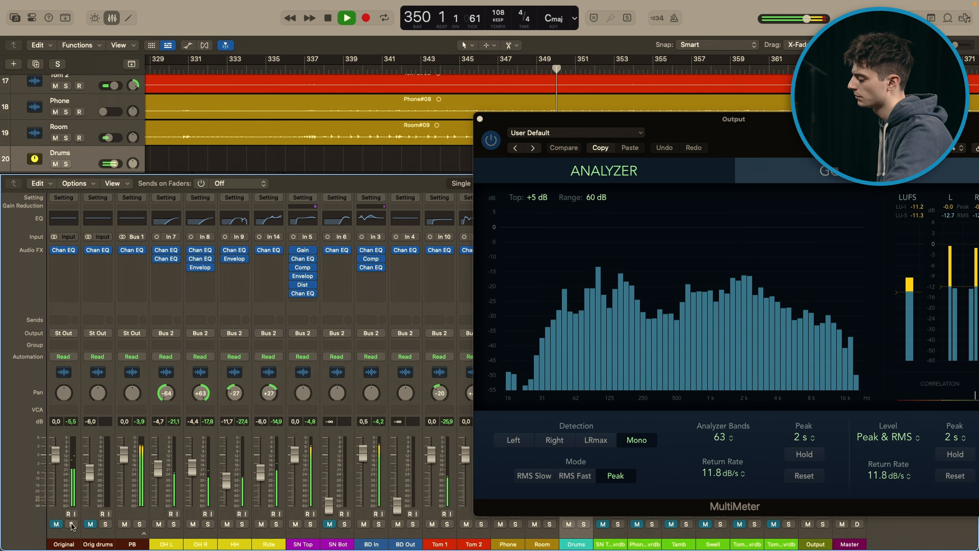
{"action": "key", "text": "space"}
{"action": "left_click_drag", "start_coordinate": [788, 136], "coordinate": [745, 139]}
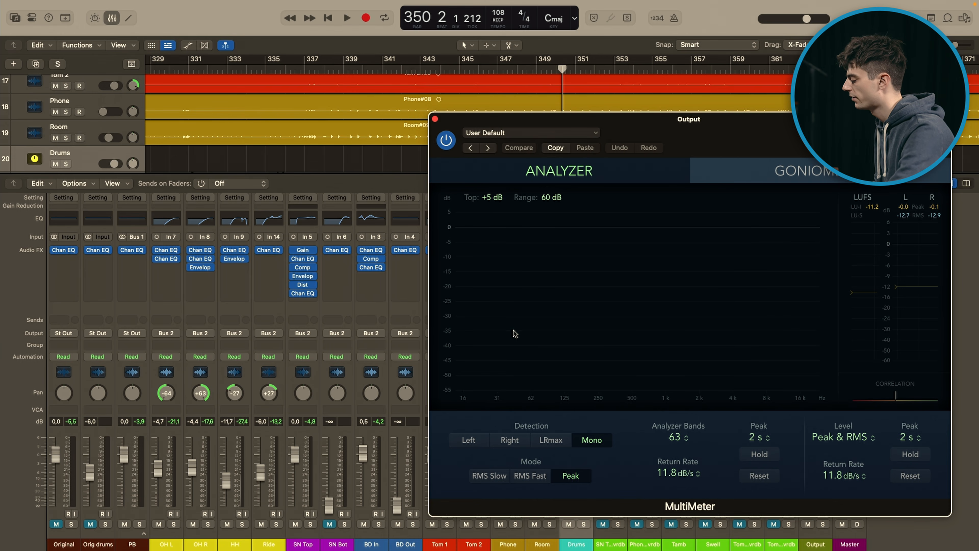
Step: Play the full mix, solo the Original track, and audition it while examining the low end in the MultiMeter
{"action": "key", "text": "space"}
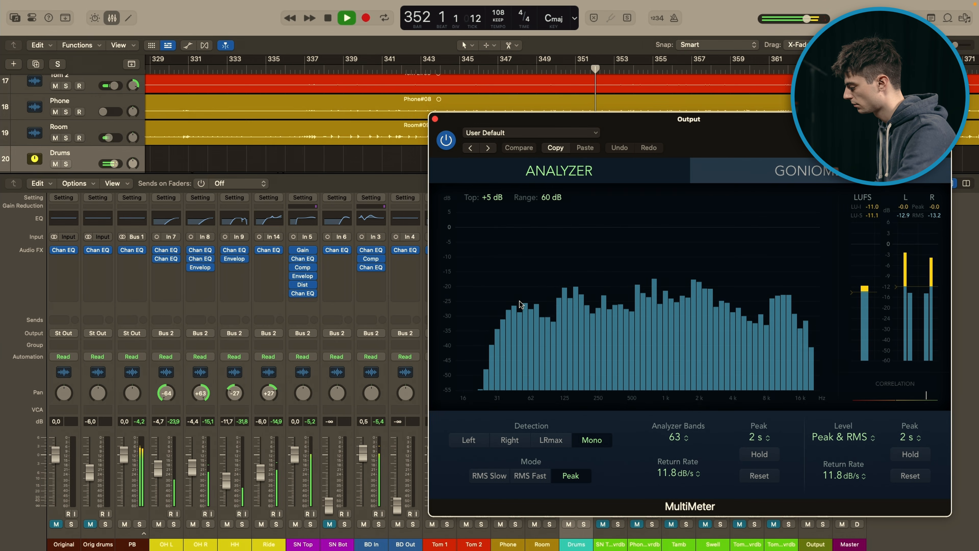
{"action": "key", "text": "space"}
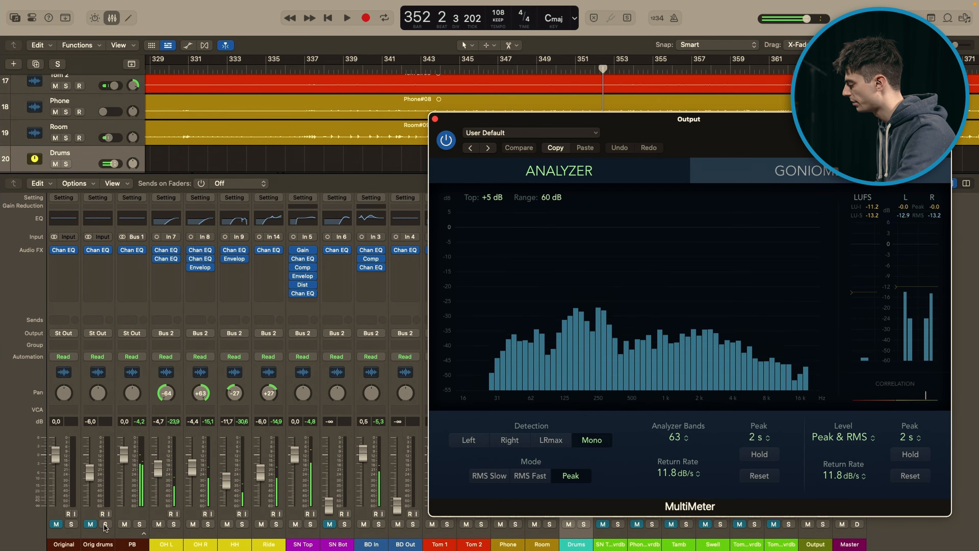
{"action": "left_click", "coordinate": [71, 524]}
{"action": "key", "text": "space"}
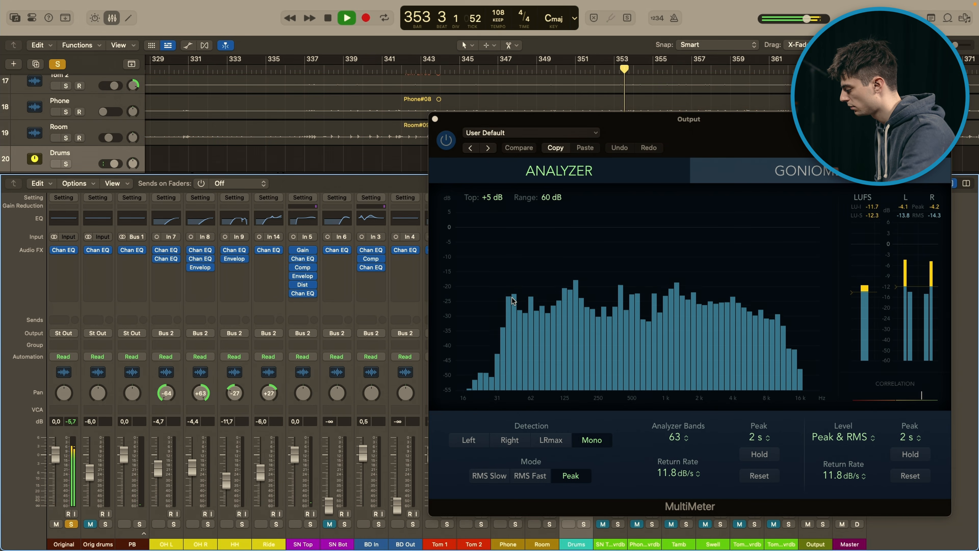
{"action": "key", "text": "space"}
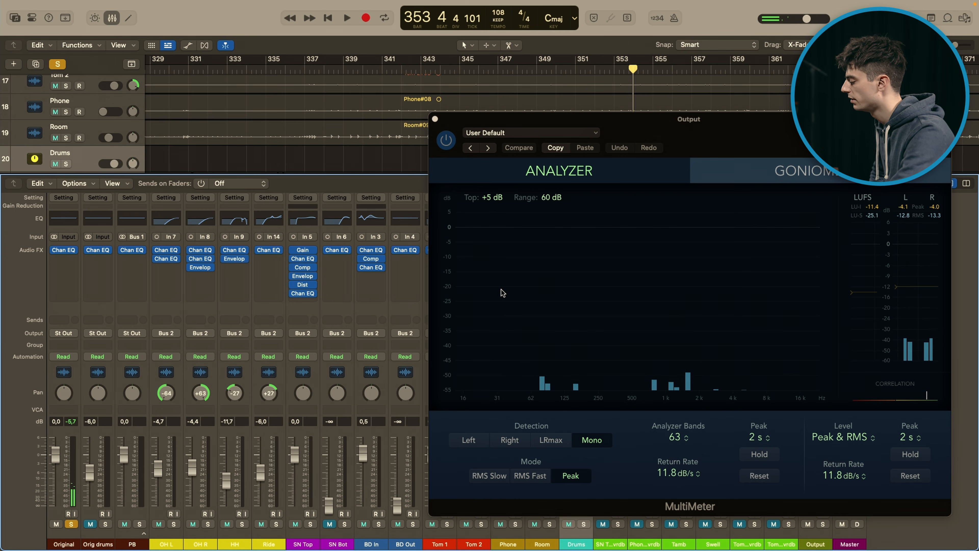
{"action": "key", "text": "space"}
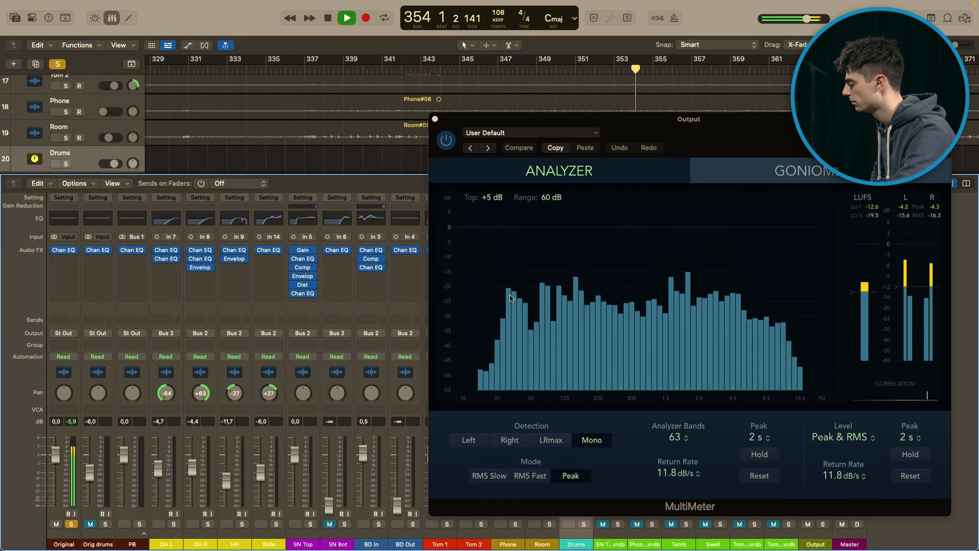
Step: Unsolo the Original track and audition the full mix in short passages, examining the analyzer's range just above 125 Hz
{"action": "left_click", "coordinate": [69, 524]}
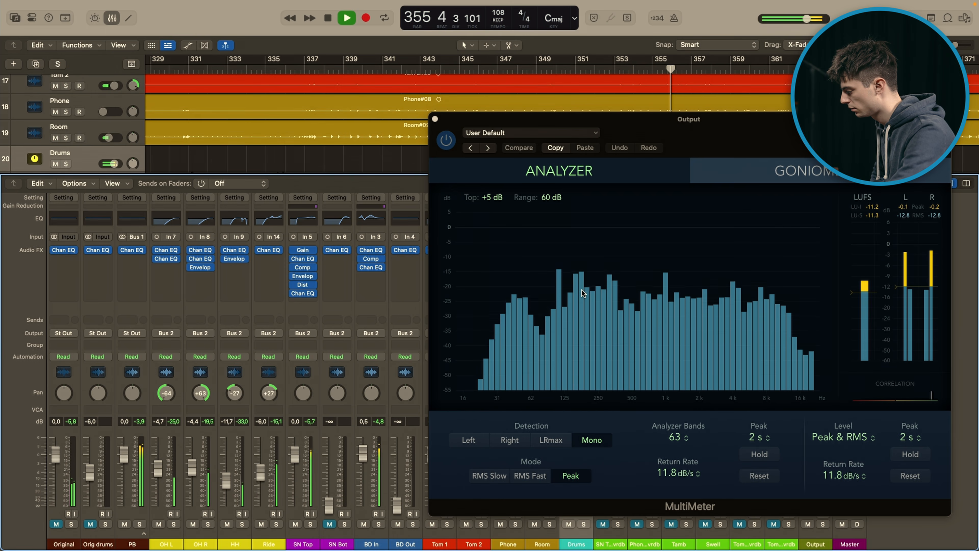
{"action": "key", "text": "space"}
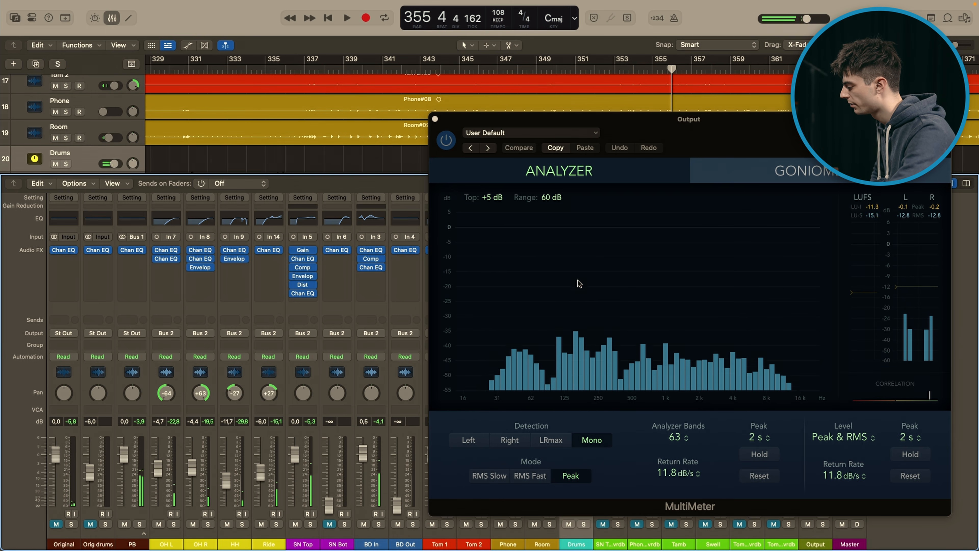
{"action": "key", "text": "space"}
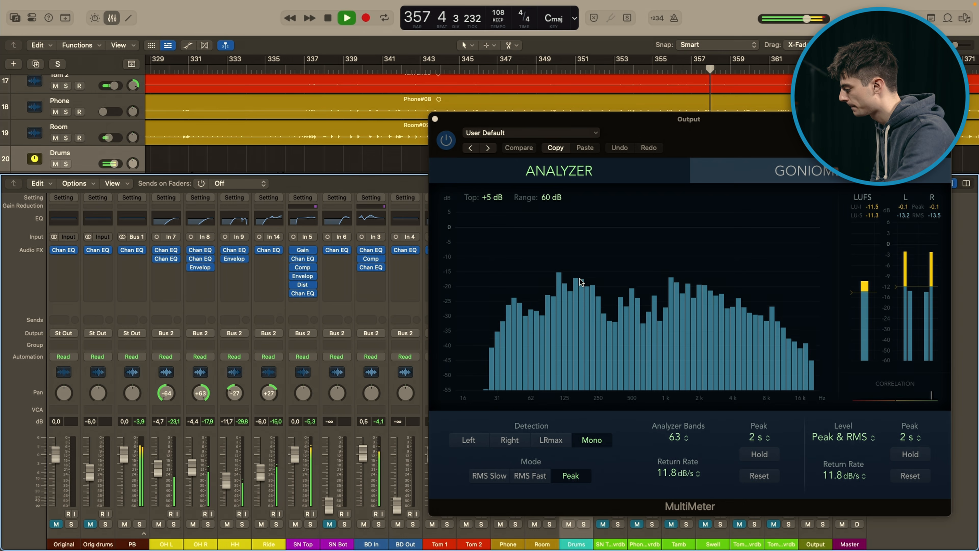
{"action": "key", "text": "space"}
Step: Solo the Original track and audition it, checking the same low-mid range on the analyzer for comparison
{"action": "left_click", "coordinate": [56, 523]}
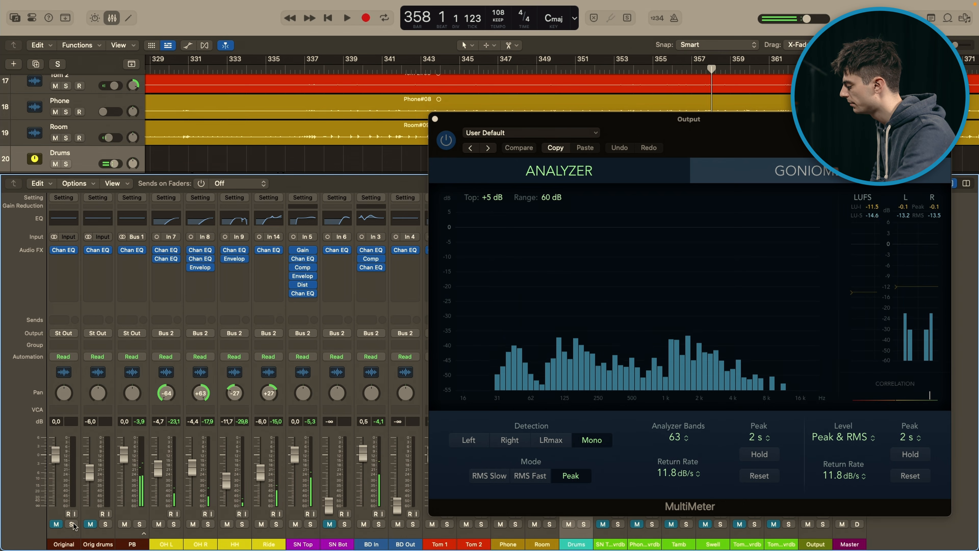
{"action": "left_click", "coordinate": [71, 524]}
{"action": "key", "text": "space"}
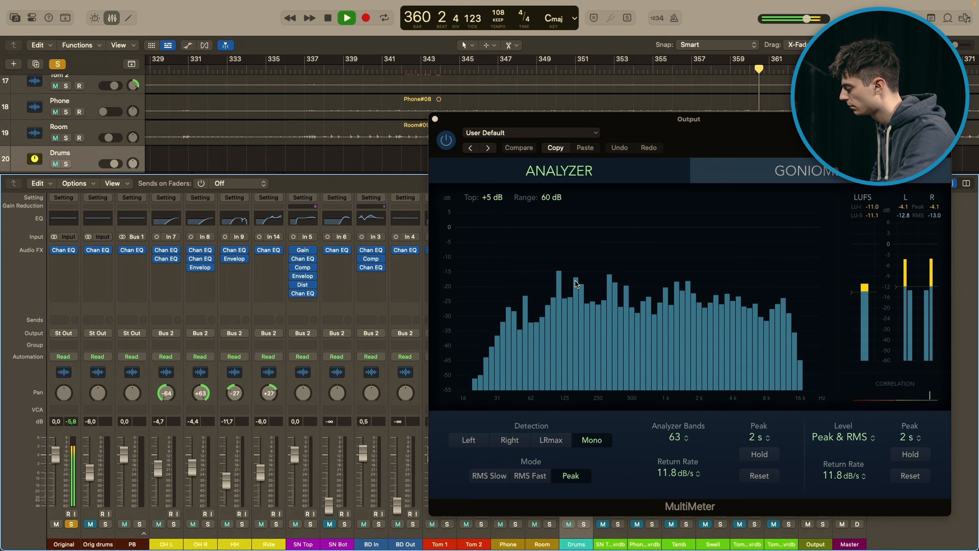
{"action": "key", "text": "space"}
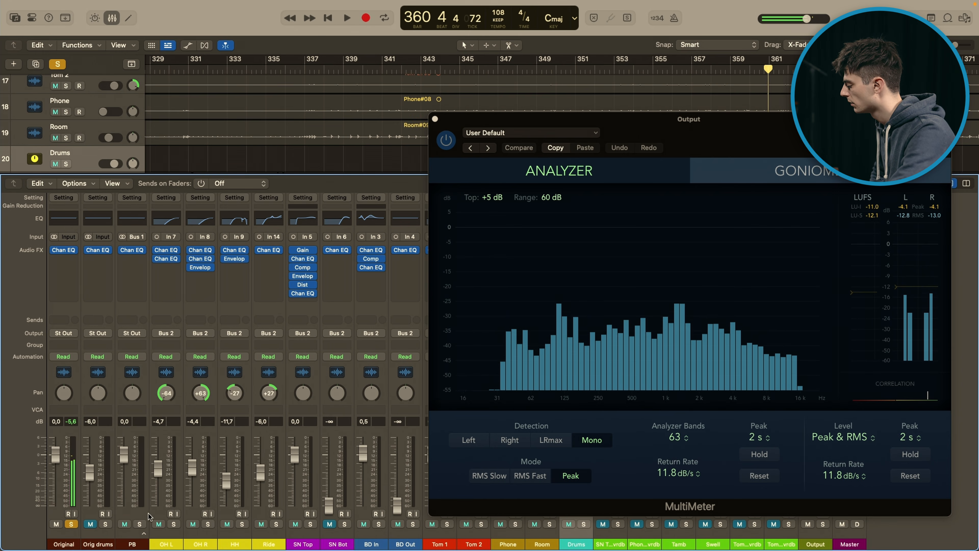
Step: Unsolo the Original track and audition the full mix, examining the analyzer's highest frequencies around 16 kHz
{"action": "key", "text": "s"}
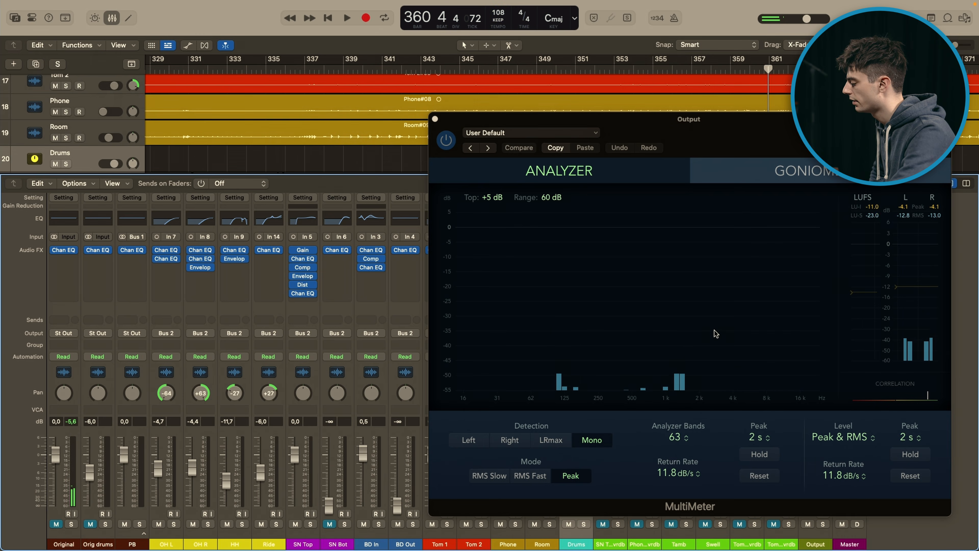
{"action": "key", "text": "space"}
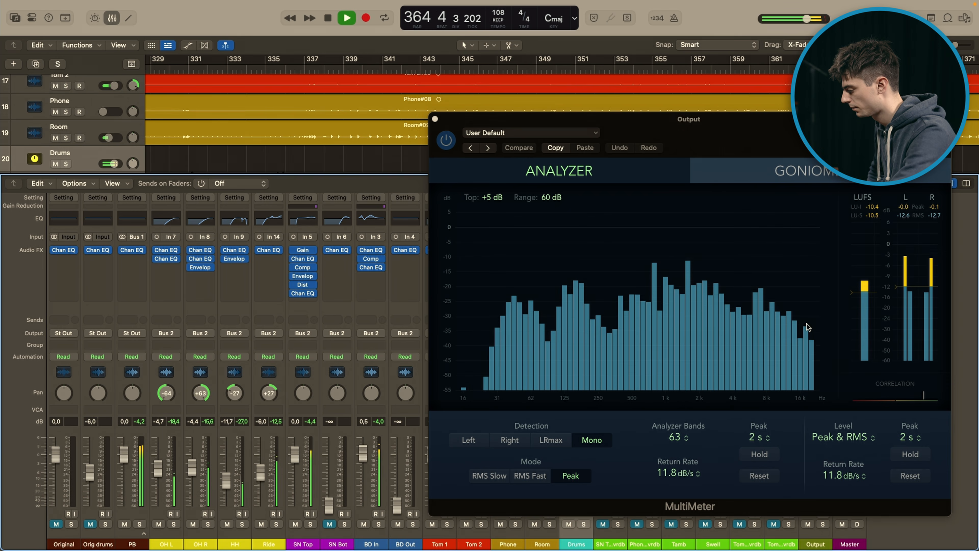
{"action": "key", "text": "space"}
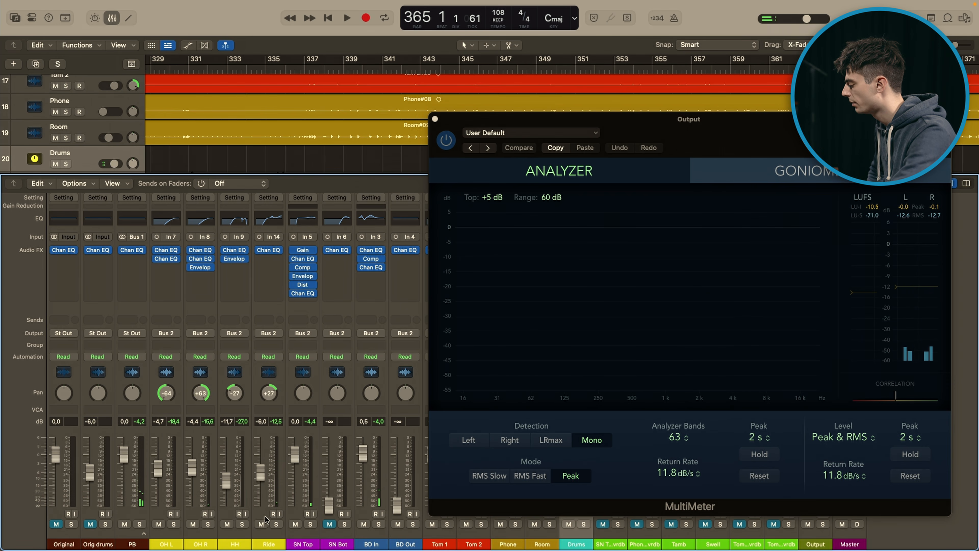
Step: Audition the Original track soloed to compare its high end, unsolo it after stopping, and close the MultiMeter window
{"action": "left_click", "coordinate": [71, 523]}
{"action": "key", "text": "space"}
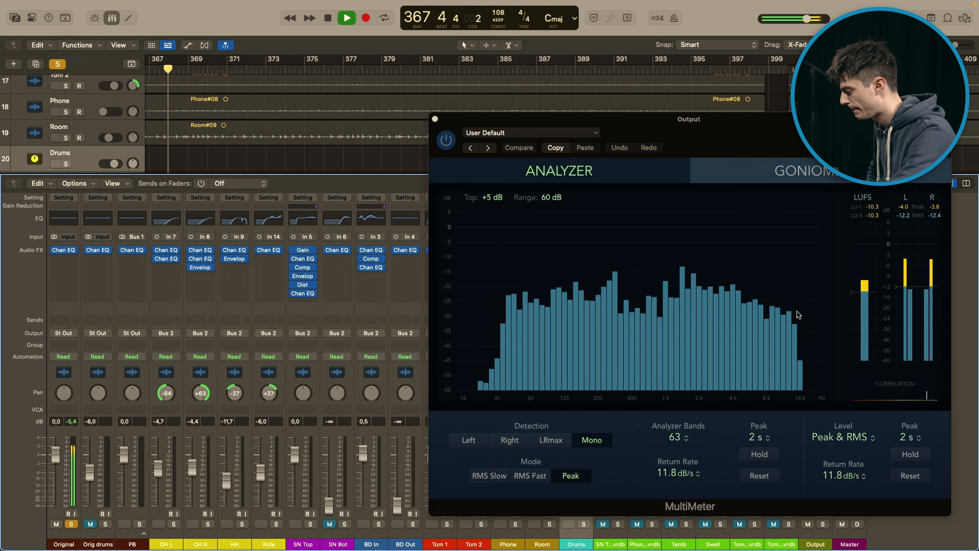
{"action": "key", "text": "space"}
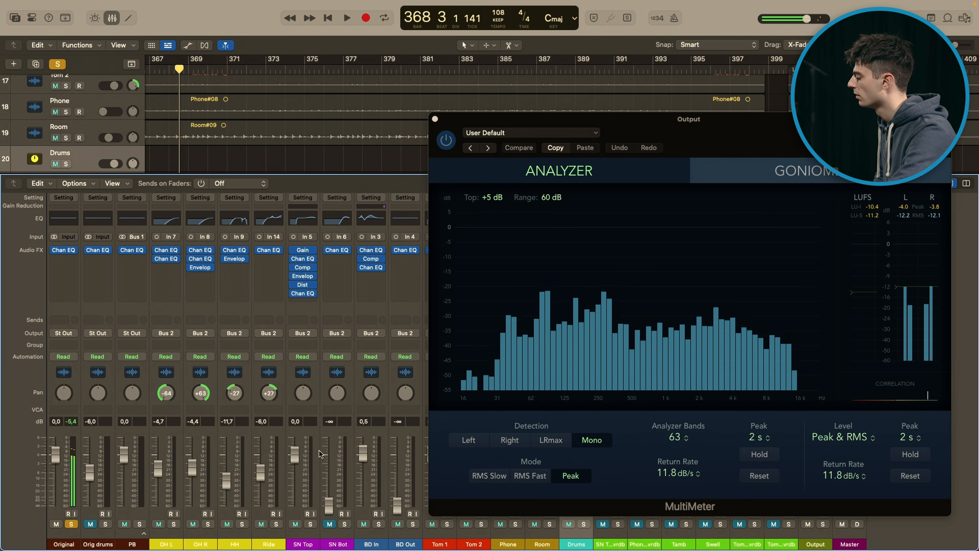
{"action": "left_click", "coordinate": [71, 525]}
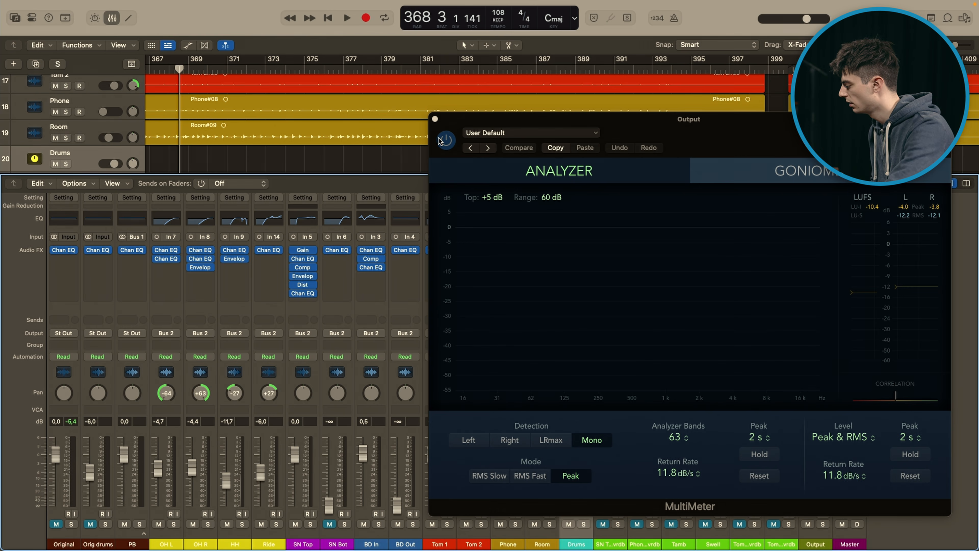
{"action": "left_click", "coordinate": [436, 121]}
{"action": "left_click", "coordinate": [435, 120]}
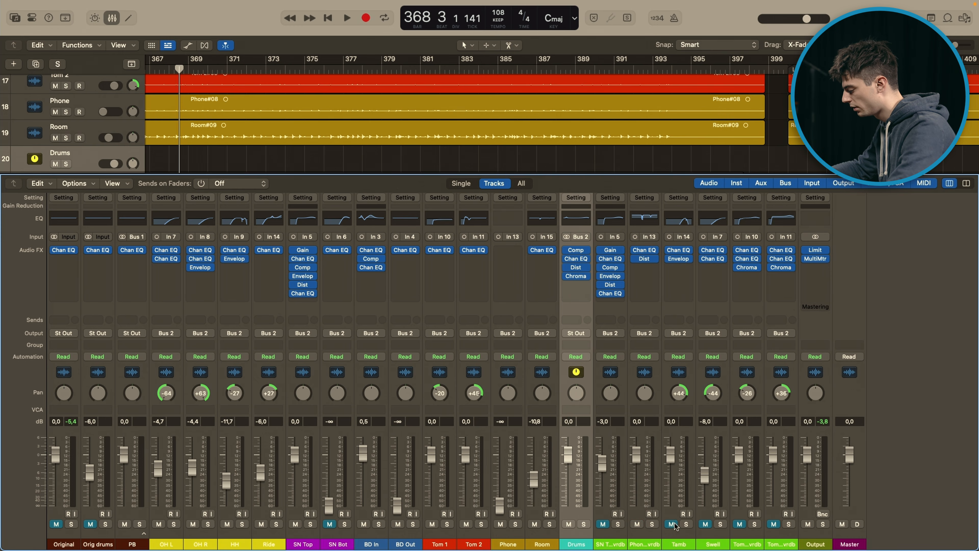
Step: Solo the Phone Ovrdb track, hide the mixer, and play the track from around bar 325
{"action": "left_click", "coordinate": [652, 487]}
{"action": "left_click", "coordinate": [652, 524]}
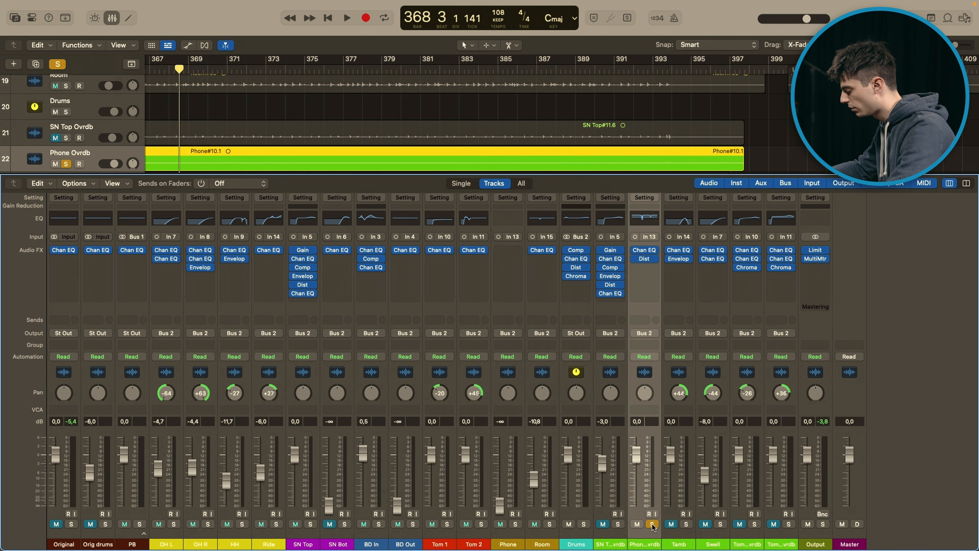
{"action": "key", "text": "x"}
{"action": "key", "text": "super+Left"}
{"action": "key", "text": "super+Left"}
{"action": "scroll", "coordinate": [482, 294], "scroll_direction": "left", "scroll_amount": 20}
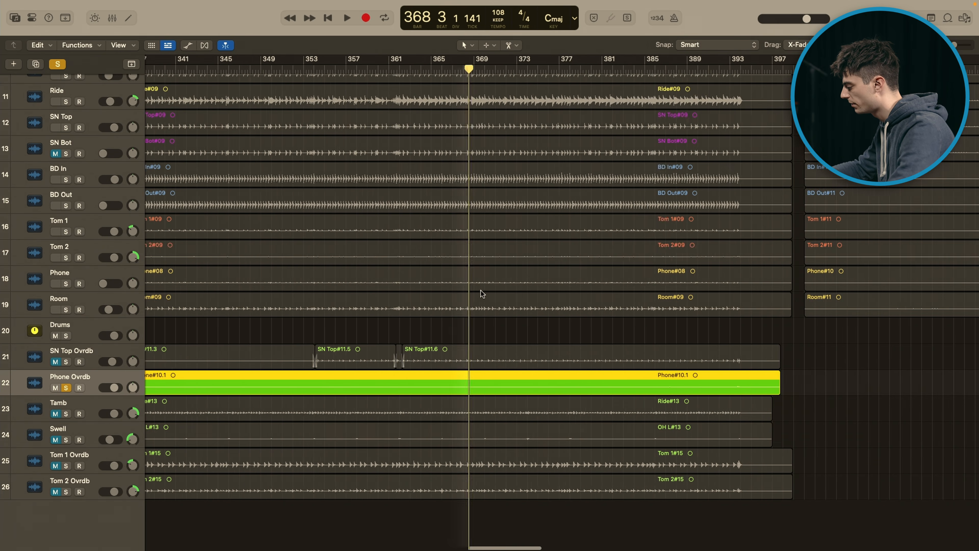
{"action": "scroll", "coordinate": [483, 294], "scroll_direction": "left", "scroll_amount": 7}
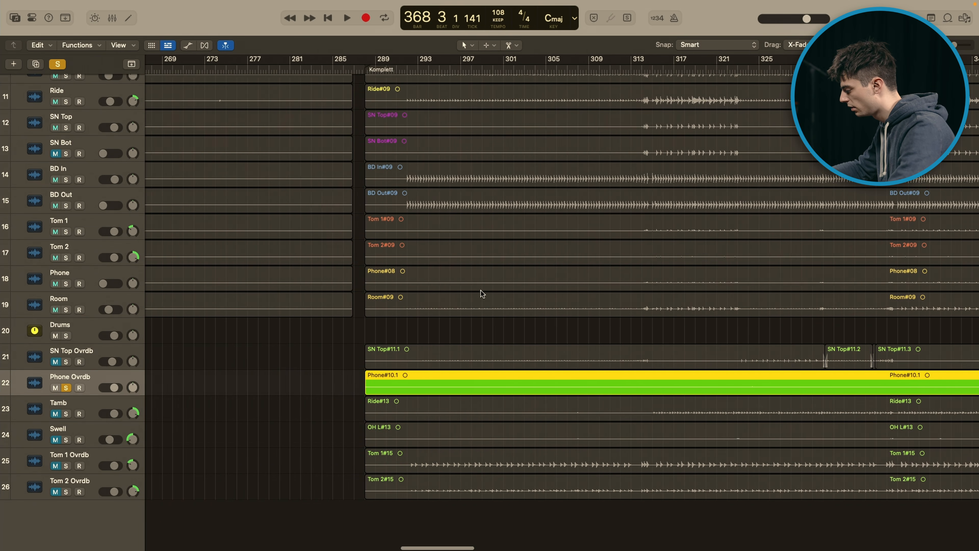
{"action": "scroll", "coordinate": [483, 294], "scroll_direction": "right", "scroll_amount": 8}
{"action": "scroll", "coordinate": [482, 294], "scroll_direction": "right", "scroll_amount": 3}
{"action": "scroll", "coordinate": [482, 294], "scroll_direction": "up", "scroll_amount": 6}
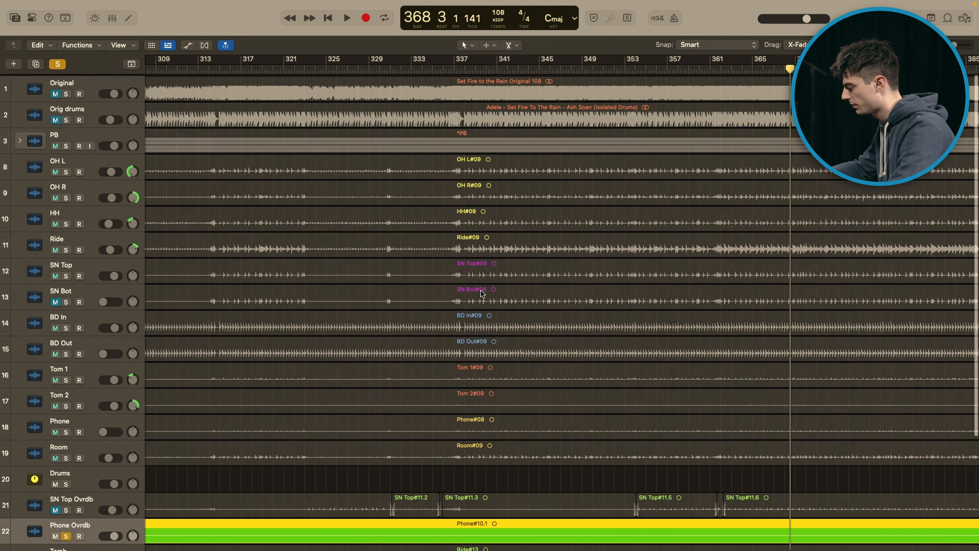
{"action": "left_click", "coordinate": [411, 69]}
{"action": "key", "text": "space"}
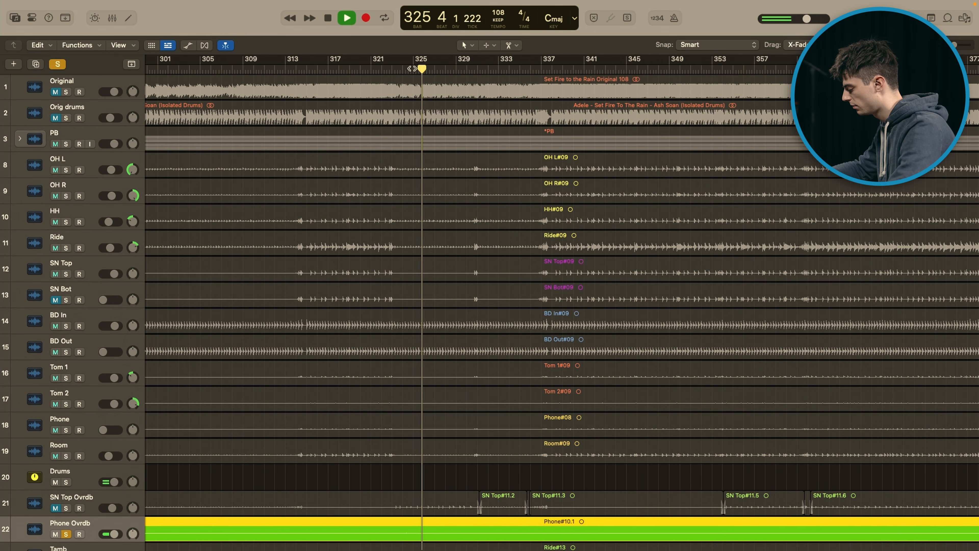
Step: Show the mixer, stop playback, and open the Phone Ovrdb track's Channel EQ
{"action": "key", "text": "x"}
{"action": "key", "text": "space"}
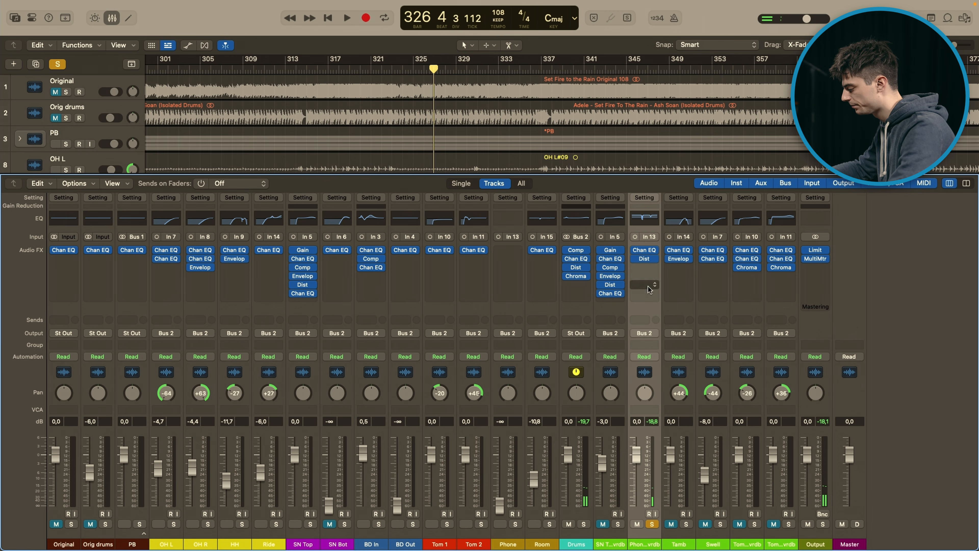
{"action": "left_click", "coordinate": [636, 259]}
{"action": "left_click", "coordinate": [645, 250]}
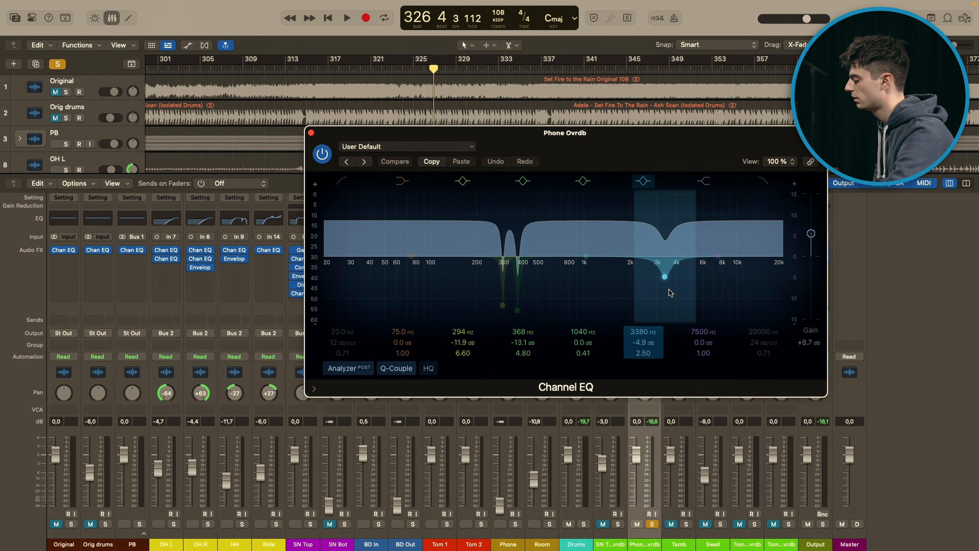
Step: Turn off the Channel EQ's 294 Hz, 368 Hz and 3380 Hz bands and audition Phone Ovrdb without these cuts
{"action": "left_click", "coordinate": [462, 181]}
{"action": "left_click", "coordinate": [522, 181]}
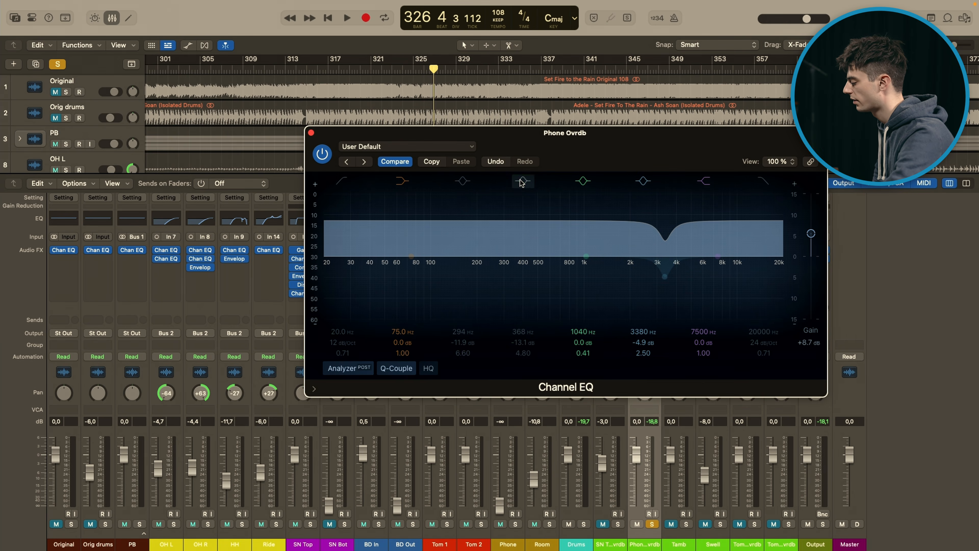
{"action": "left_click", "coordinate": [649, 185]}
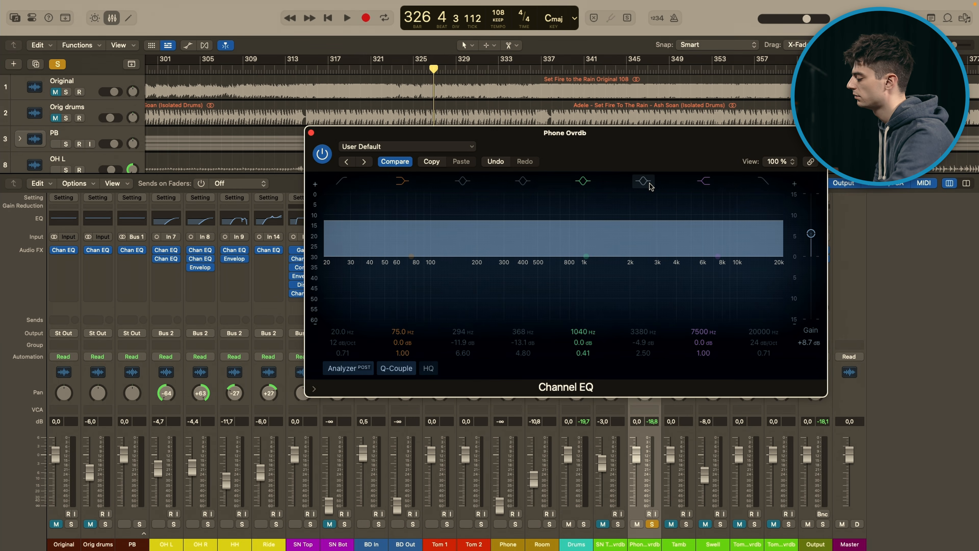
{"action": "key", "text": "space"}
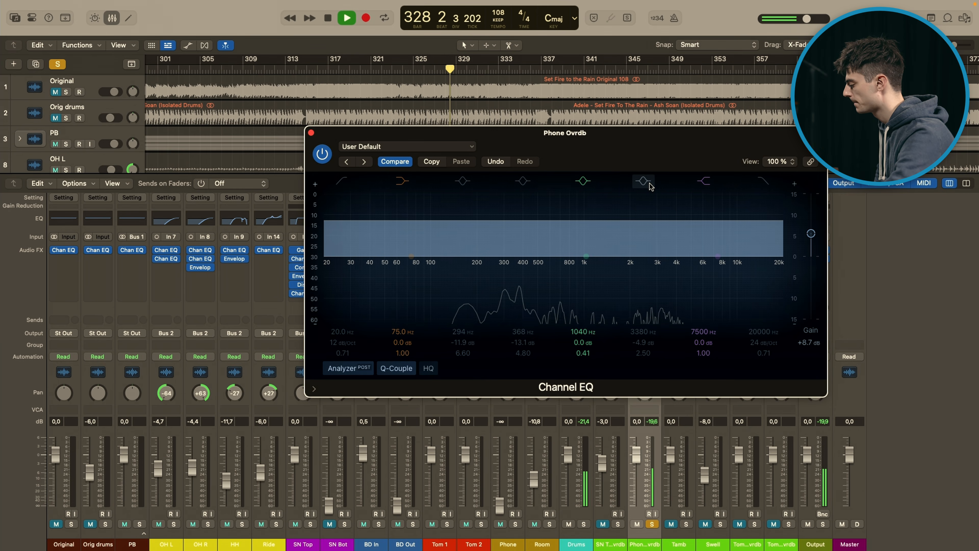
{"action": "key", "text": "space"}
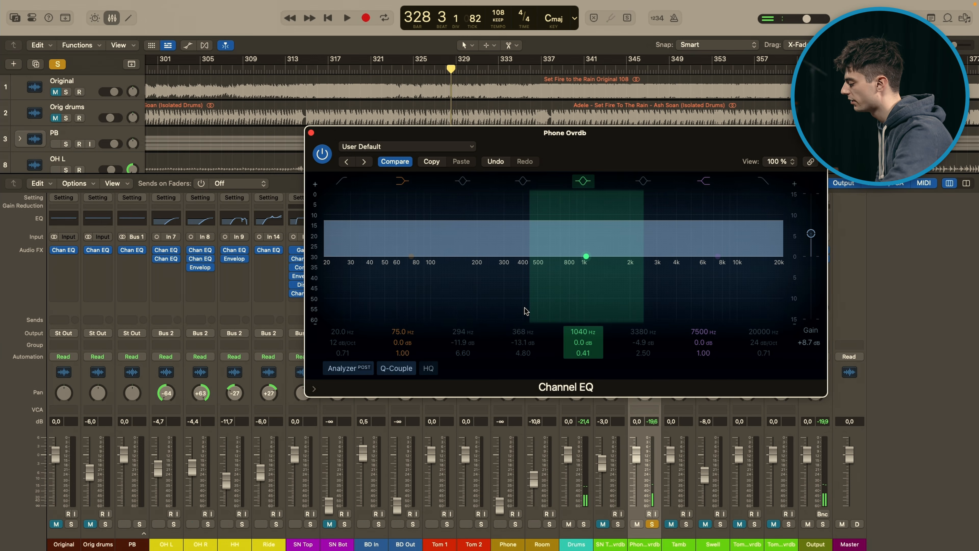
{"action": "key", "text": "space"}
{"action": "key", "text": "space"}
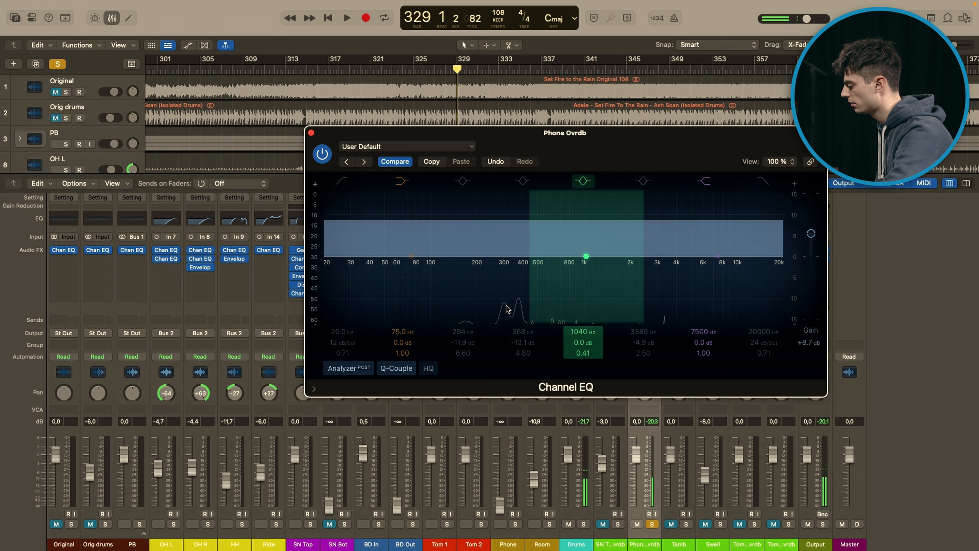
Step: Turn the 294 Hz and 368 Hz bands back on and resume playback of Phone Ovrdb
{"action": "left_click", "coordinate": [463, 180]}
{"action": "left_click", "coordinate": [523, 181]}
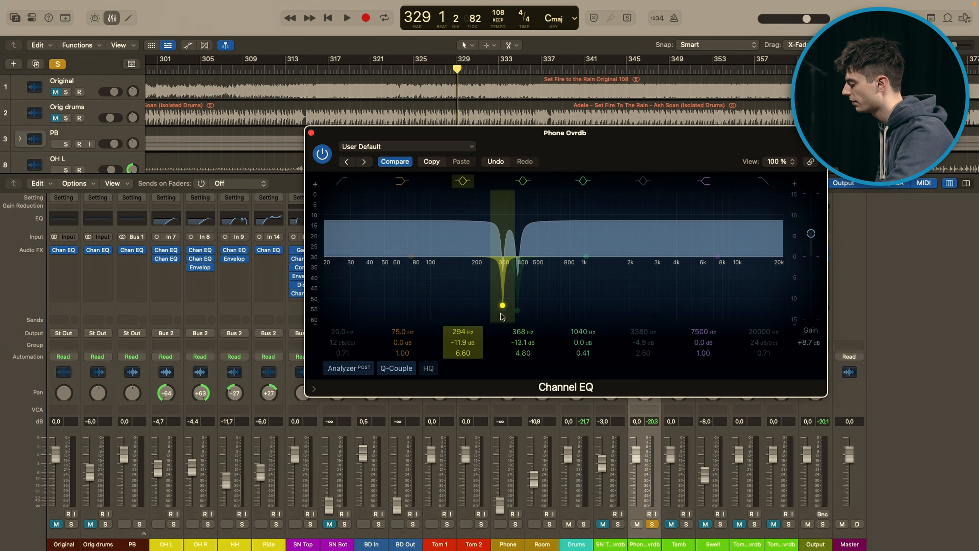
{"action": "key", "text": "space"}
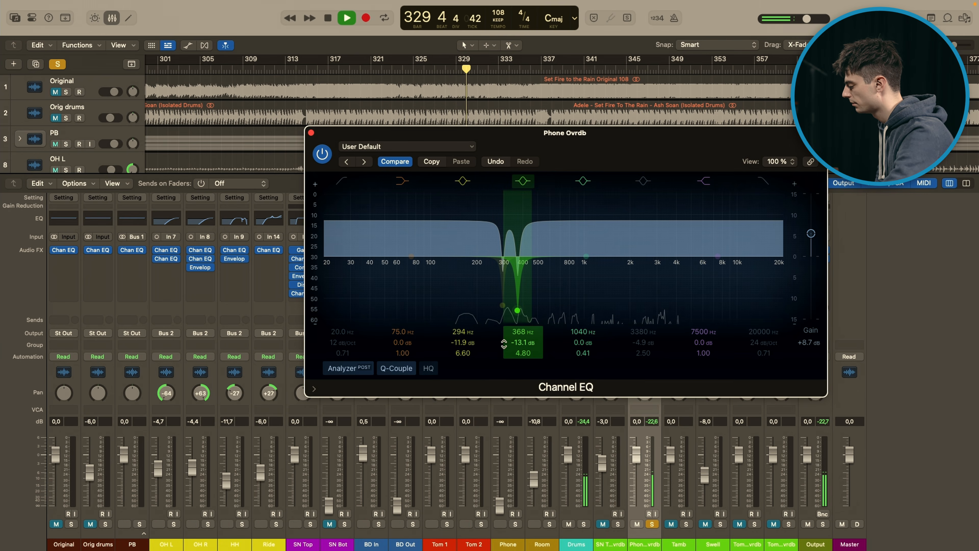
Step: Turn the 3380 Hz band of Phone Ovrdb's Channel EQ back on, audition the track with it, and close the EQ
{"action": "key", "text": "space"}
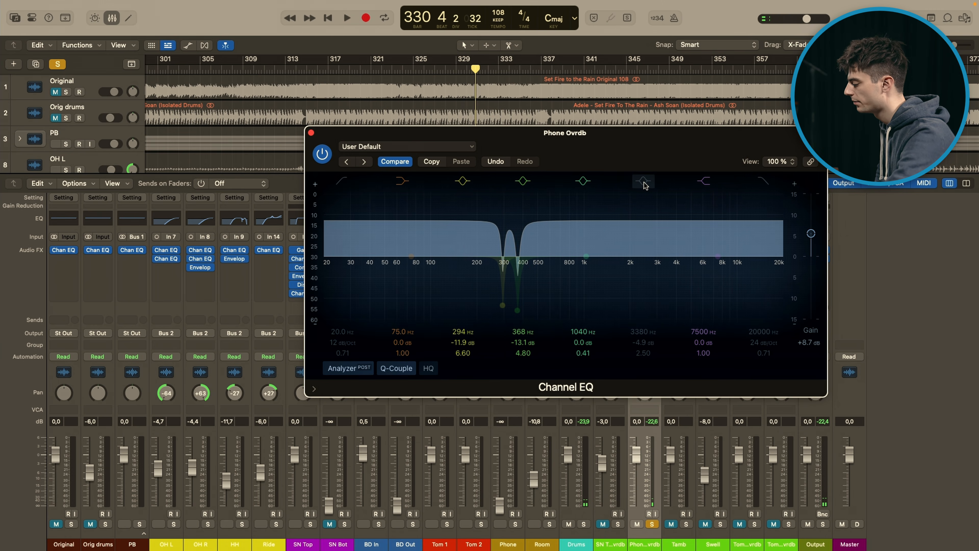
{"action": "key", "text": "space"}
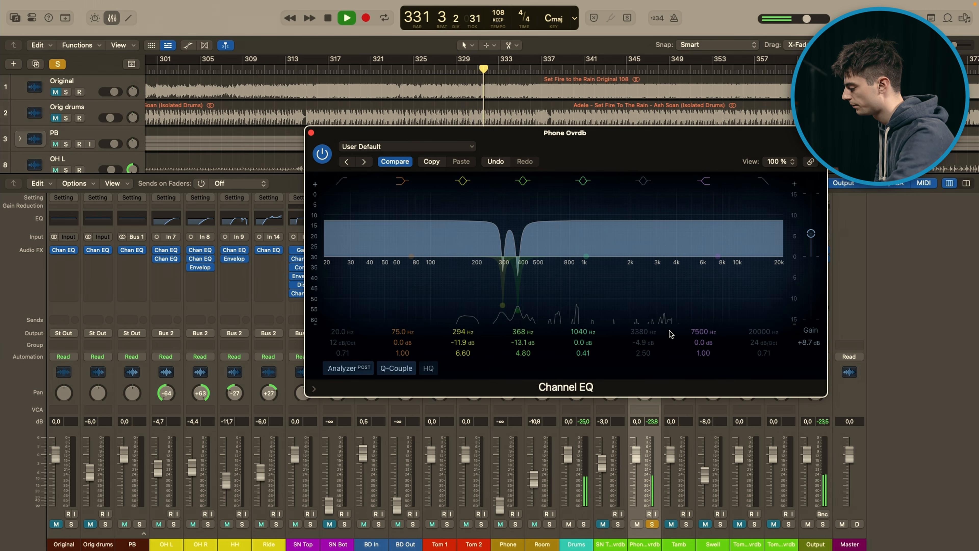
{"action": "key", "text": "space"}
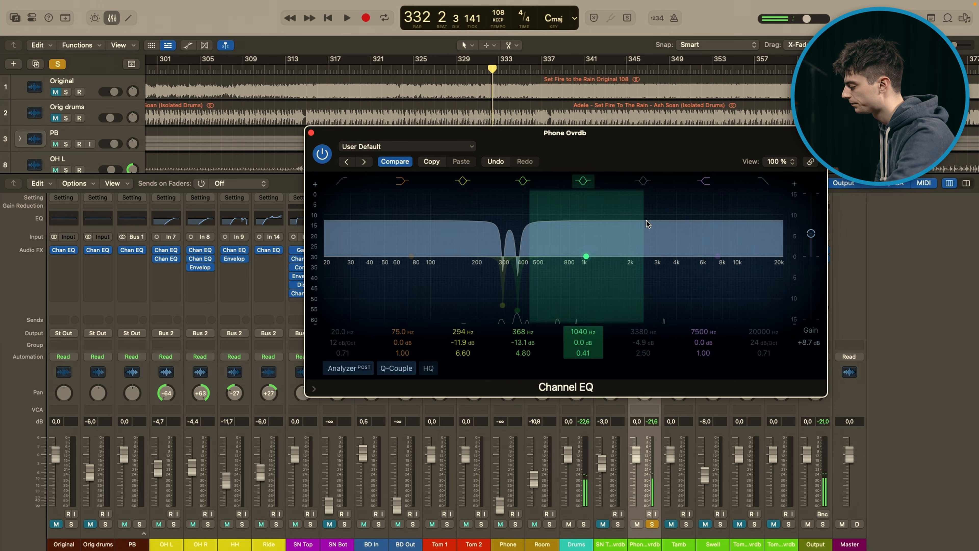
{"action": "left_click", "coordinate": [643, 182]}
{"action": "key", "text": "space"}
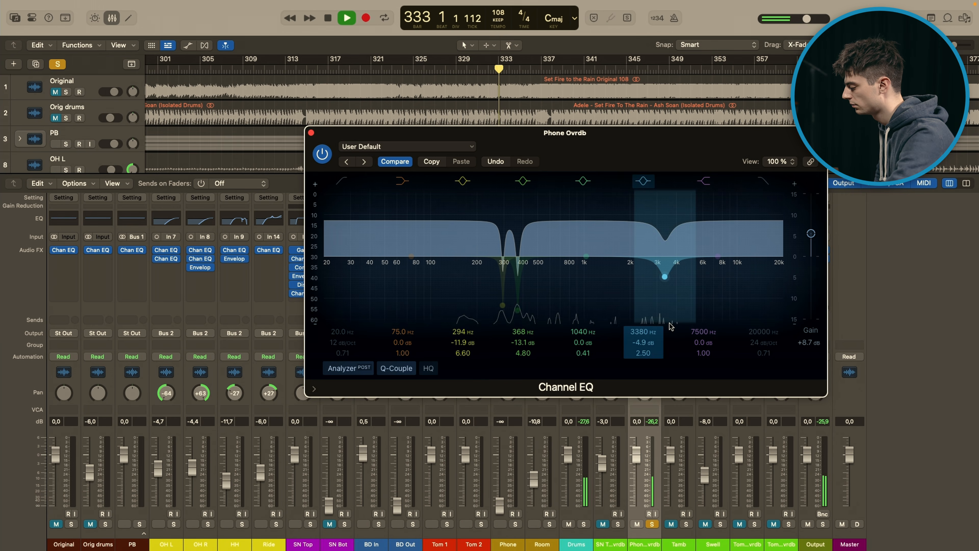
{"action": "key", "text": "space"}
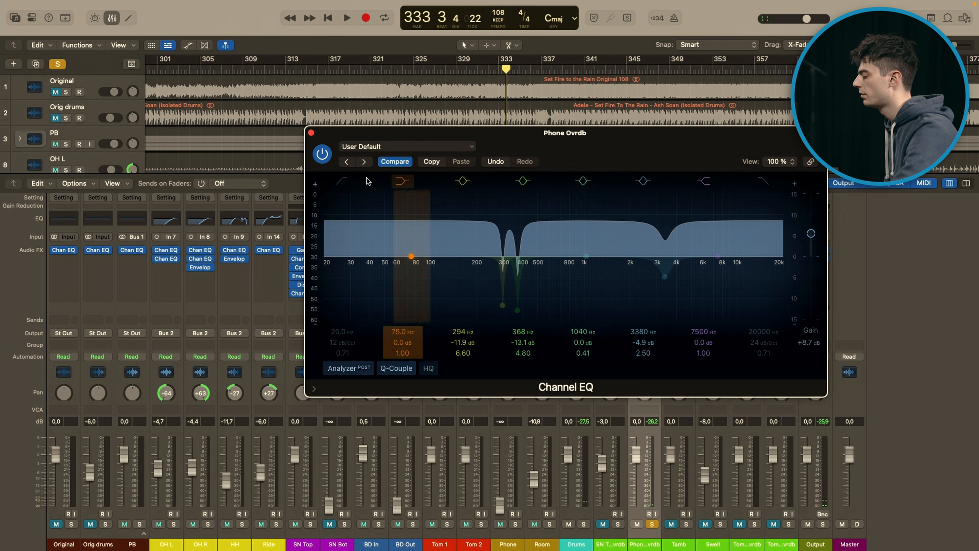
{"action": "left_click", "coordinate": [311, 133]}
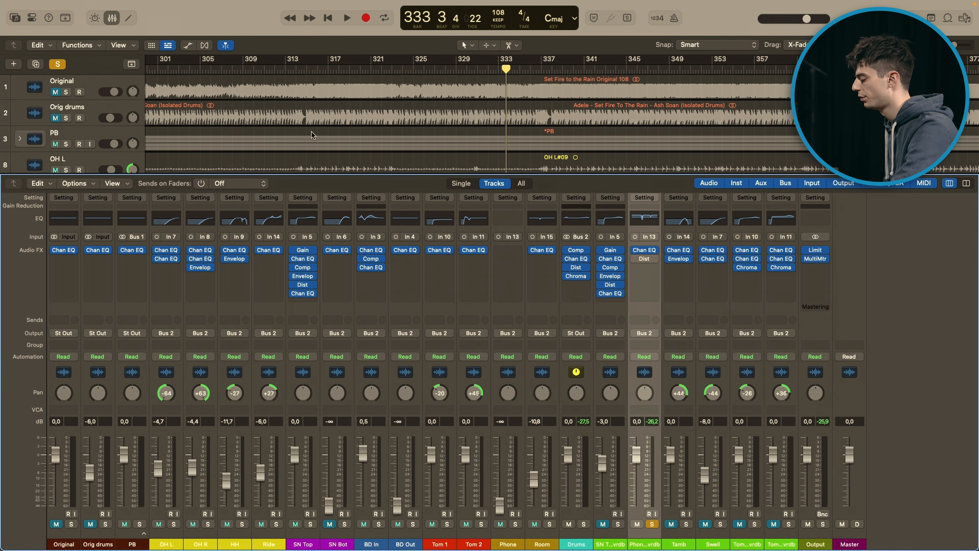
Step: Open Phone Ovrdb's Distortion and compare the track during playback with the effect bypassed and active
{"action": "left_click", "coordinate": [644, 263]}
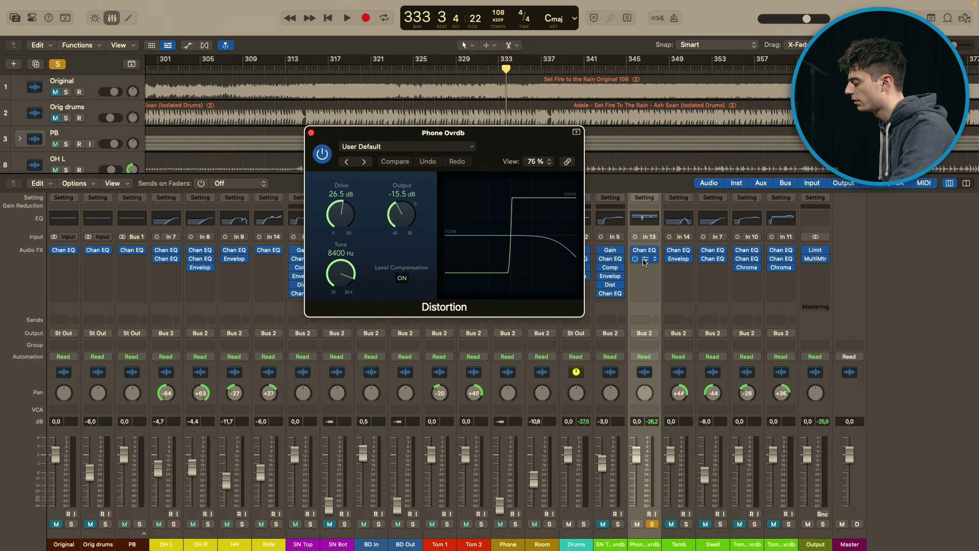
{"action": "key", "text": "space"}
{"action": "left_click_drag", "start_coordinate": [503, 146], "coordinate": [595, 171]}
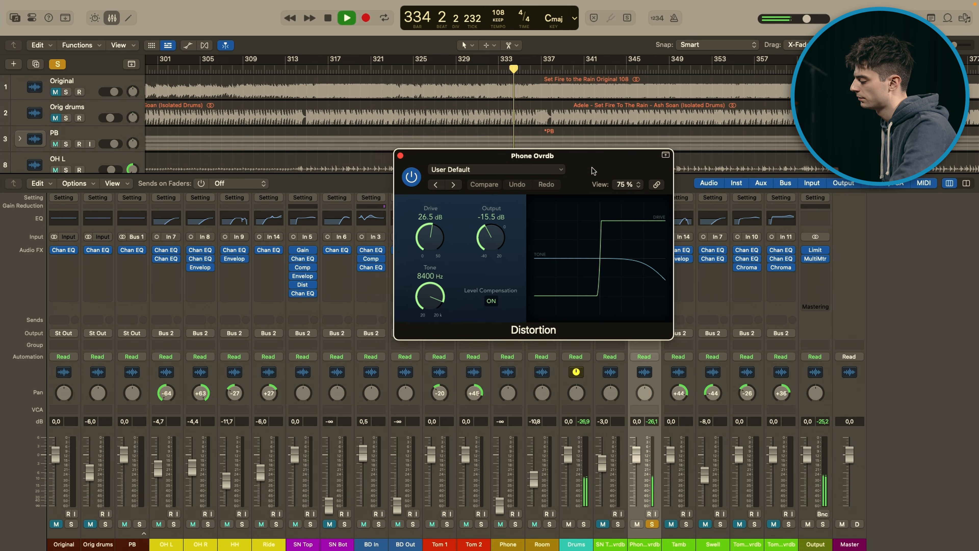
{"action": "key", "text": "space"}
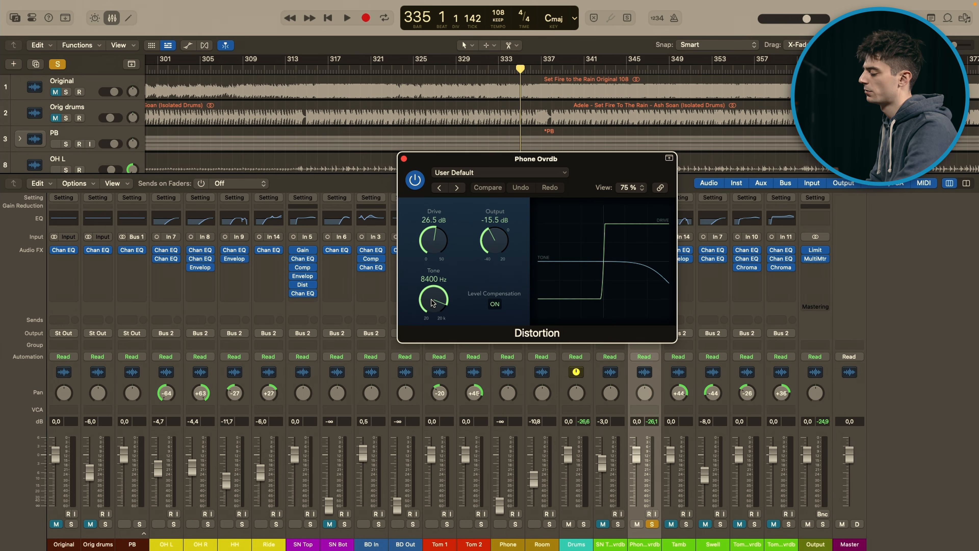
{"action": "key", "text": "space"}
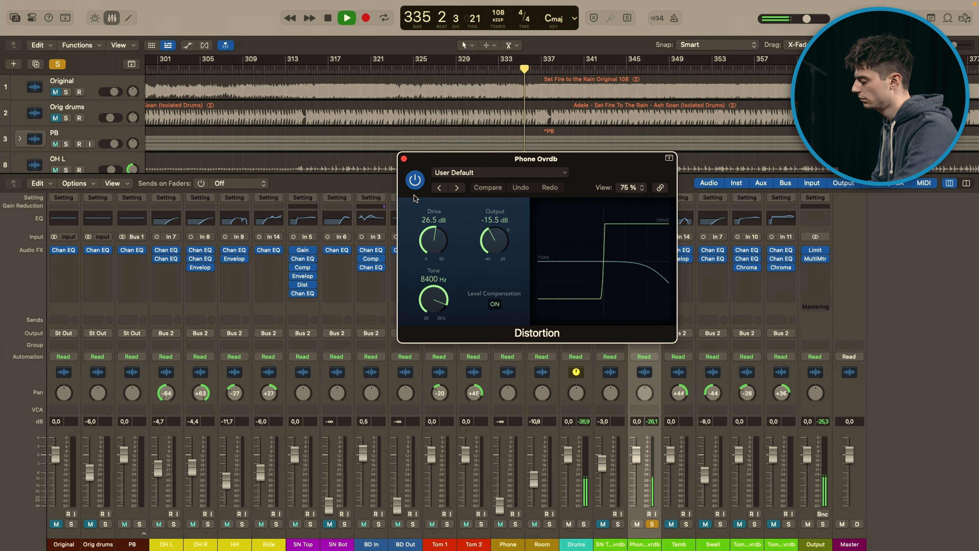
{"action": "left_click", "coordinate": [416, 180]}
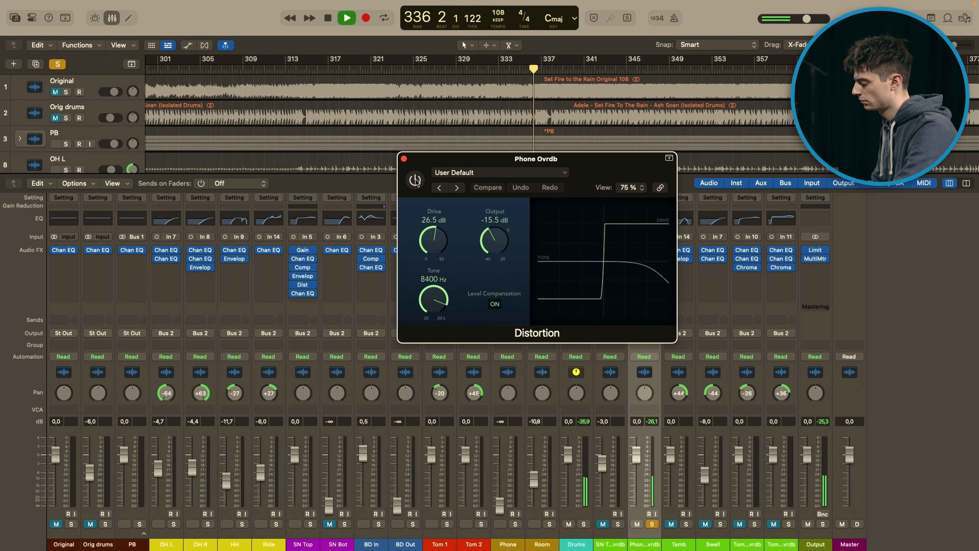
{"action": "left_click", "coordinate": [416, 181]}
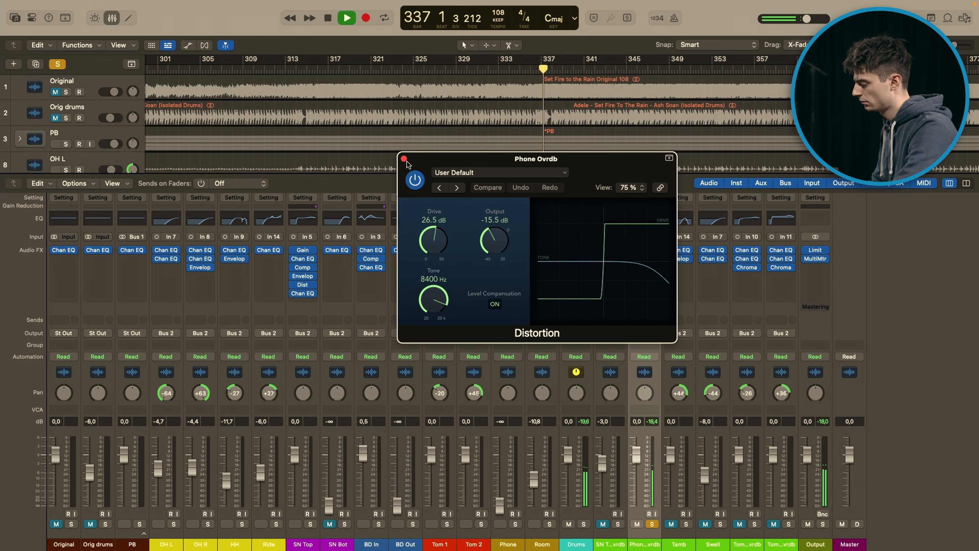
{"action": "left_click", "coordinate": [404, 158]}
{"action": "key", "text": "space"}
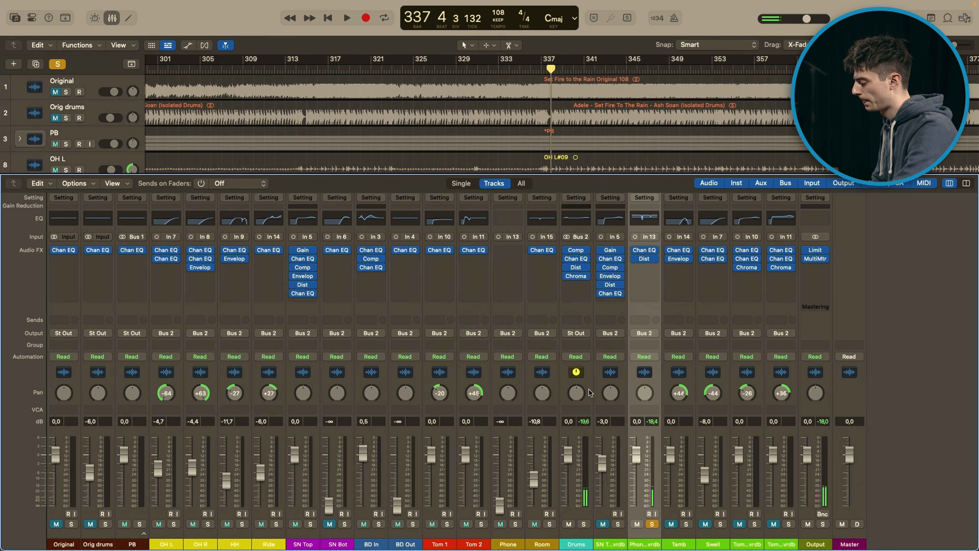
Step: Unmute and solo the Tamb track instead of Phone Ovrdb, with its Channel EQ and Enveloper bypassed
{"action": "left_click", "coordinate": [652, 525]}
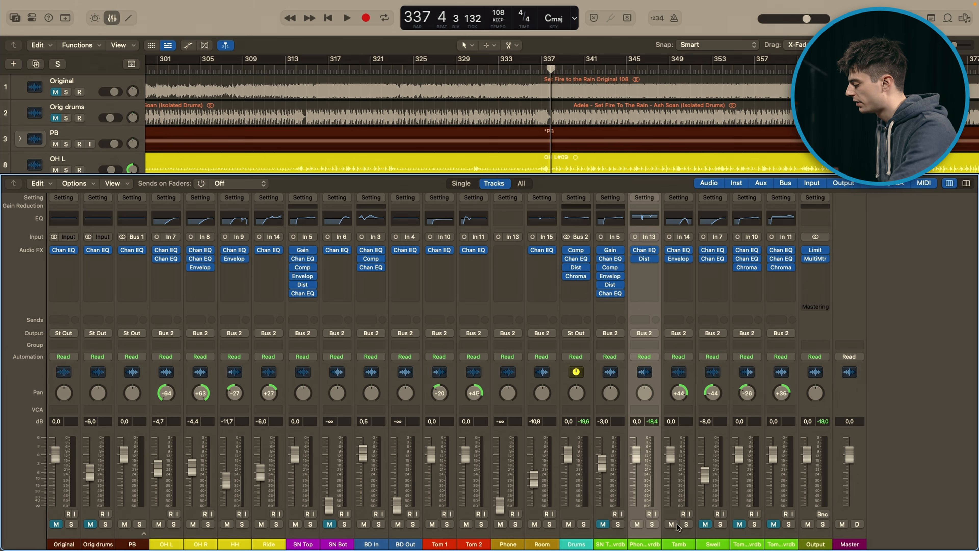
{"action": "left_click", "coordinate": [686, 524]}
{"action": "mouse_move", "coordinate": [669, 261]}
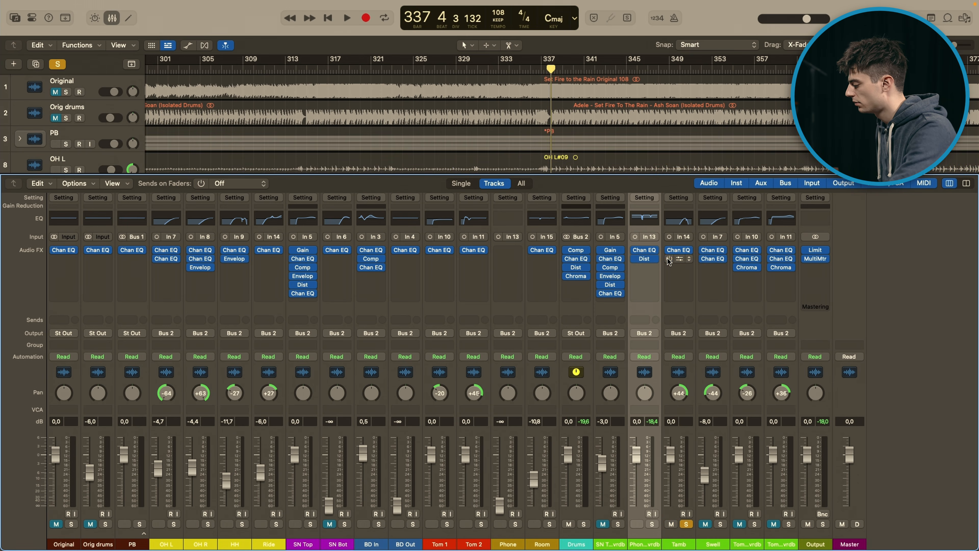
{"action": "left_click", "coordinate": [688, 466]}
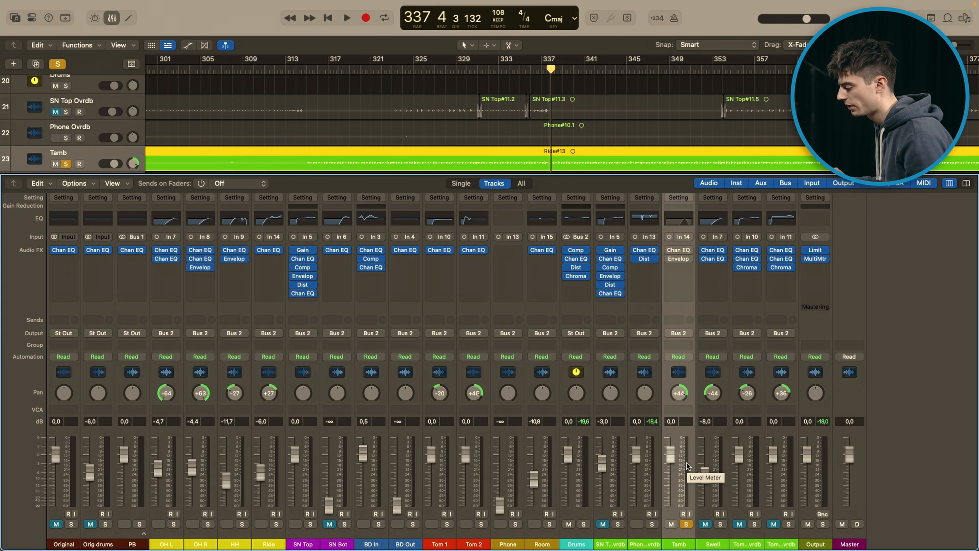
Step: Open Tamb's Channel EQ with the EQ active and audition the track in short passages from bar 337
{"action": "left_click", "coordinate": [679, 251]}
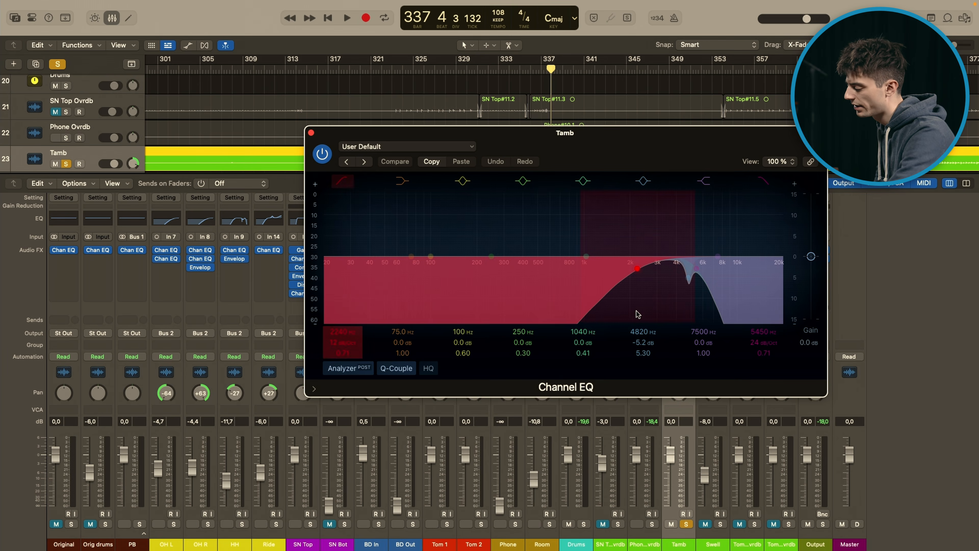
{"action": "key", "text": "space"}
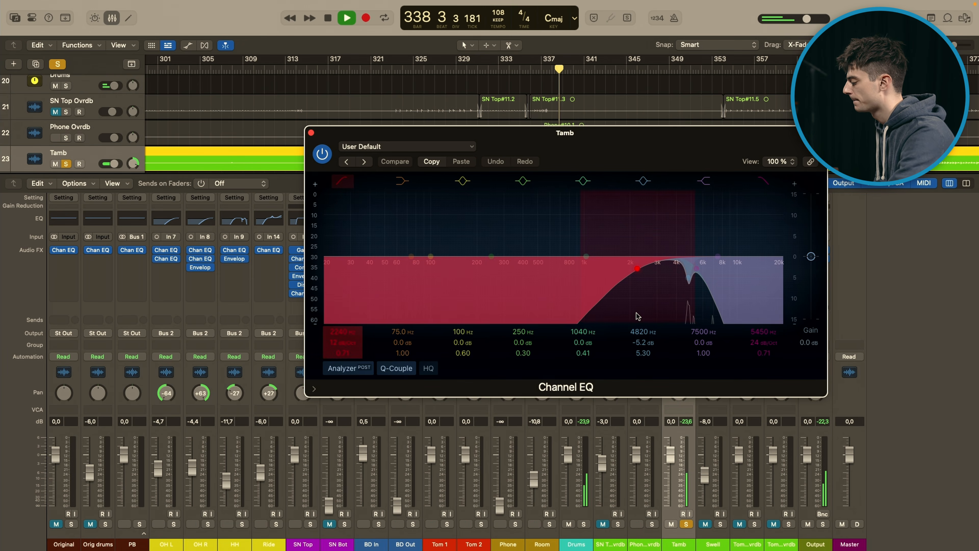
{"action": "key", "text": "space"}
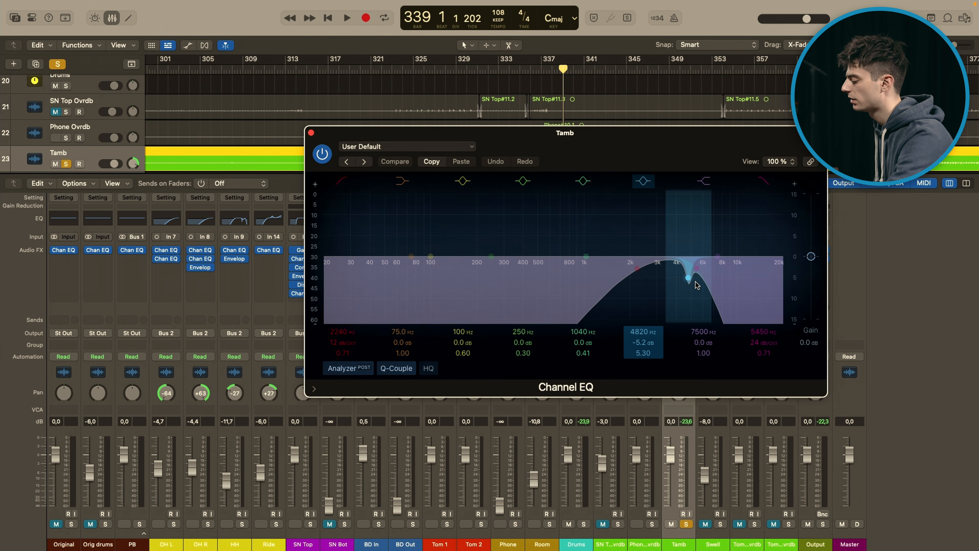
{"action": "key", "text": "space"}
Step: Audition Tamb with the EQ's 4820 Hz band and 5450 Hz high cut switched off in turn, restoring each before closing the EQ
{"action": "key", "text": "space"}
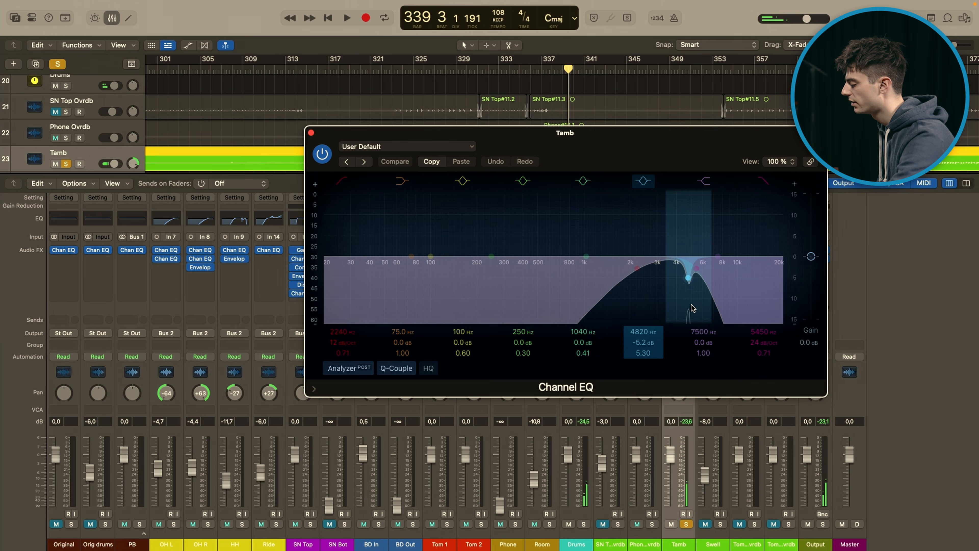
{"action": "key", "text": "space"}
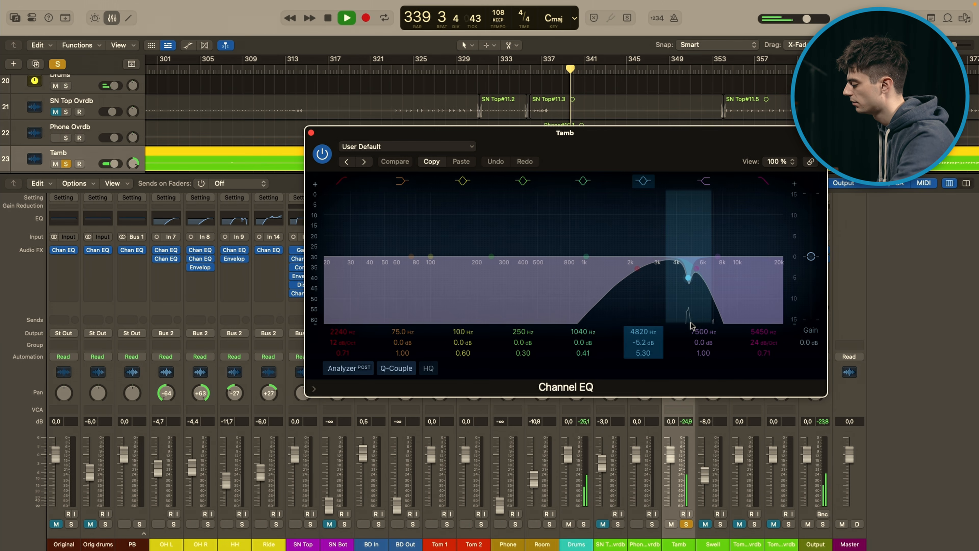
{"action": "left_click", "coordinate": [642, 182]}
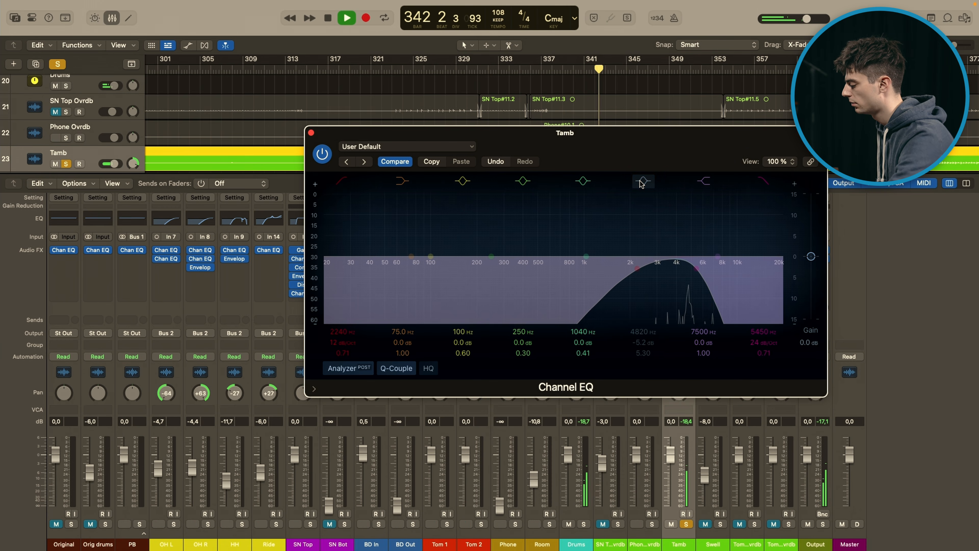
{"action": "left_click", "coordinate": [641, 181]}
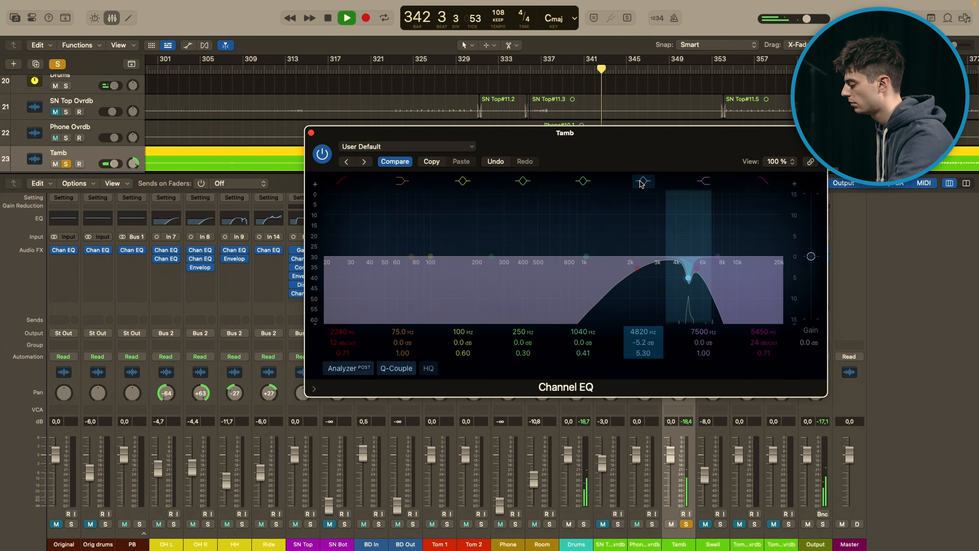
{"action": "left_click", "coordinate": [766, 181]}
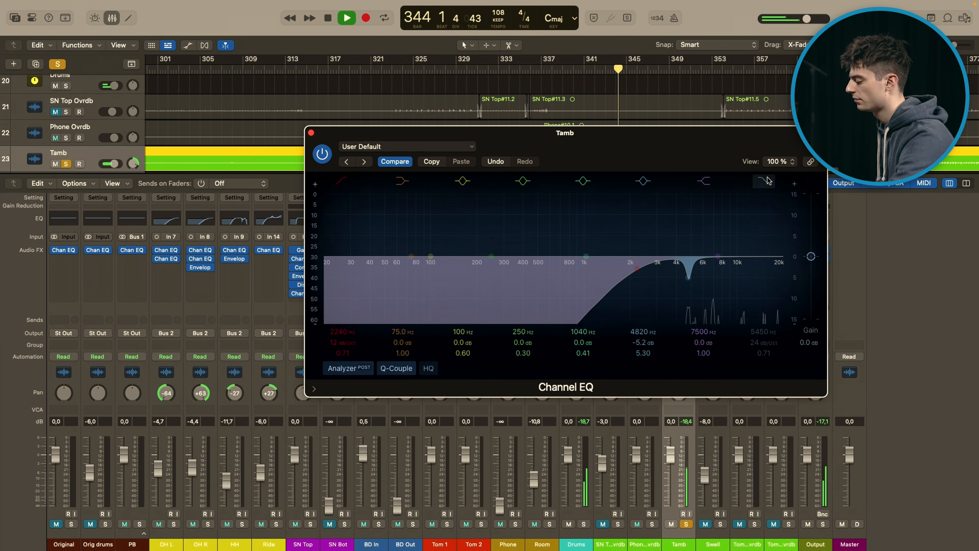
{"action": "key", "text": "space"}
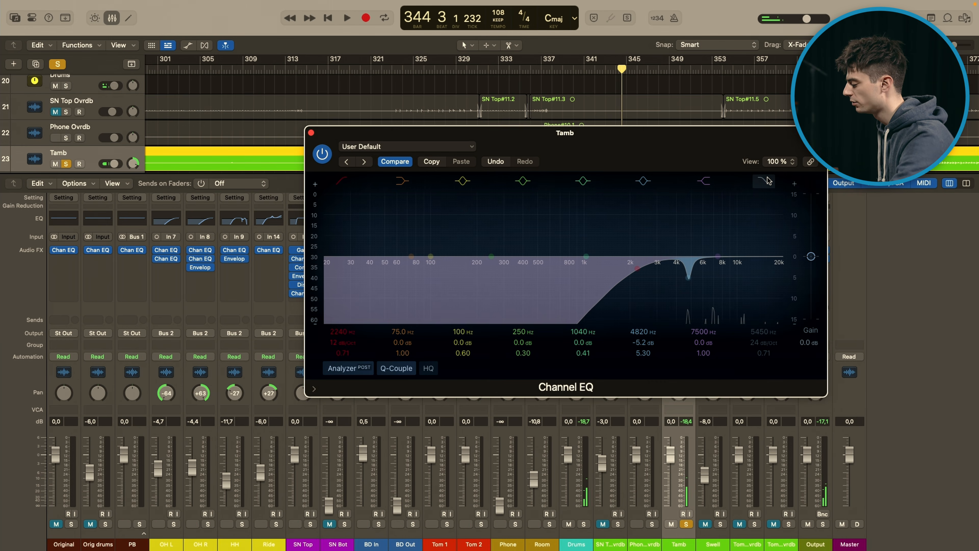
{"action": "key", "text": "space"}
{"action": "left_click", "coordinate": [764, 182]}
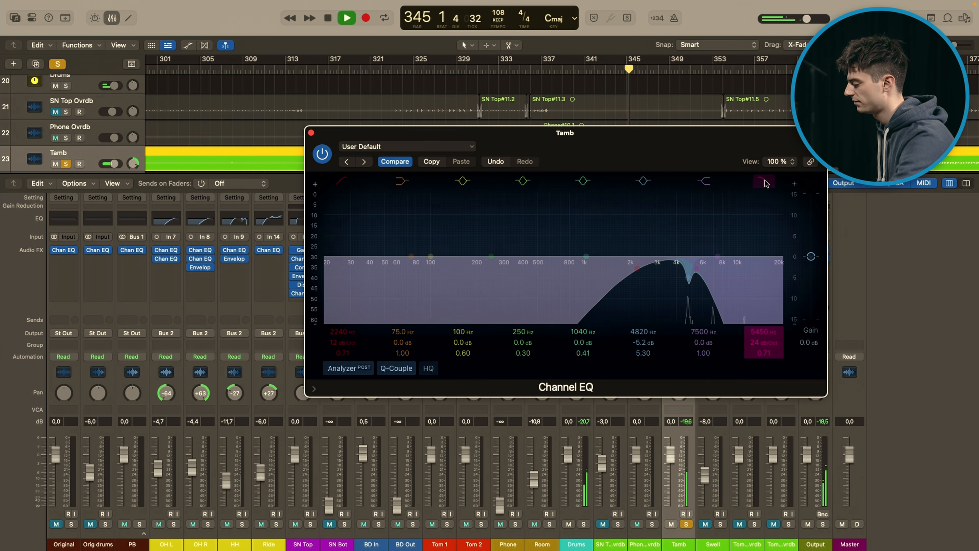
{"action": "left_click", "coordinate": [311, 133]}
{"action": "key", "text": "space"}
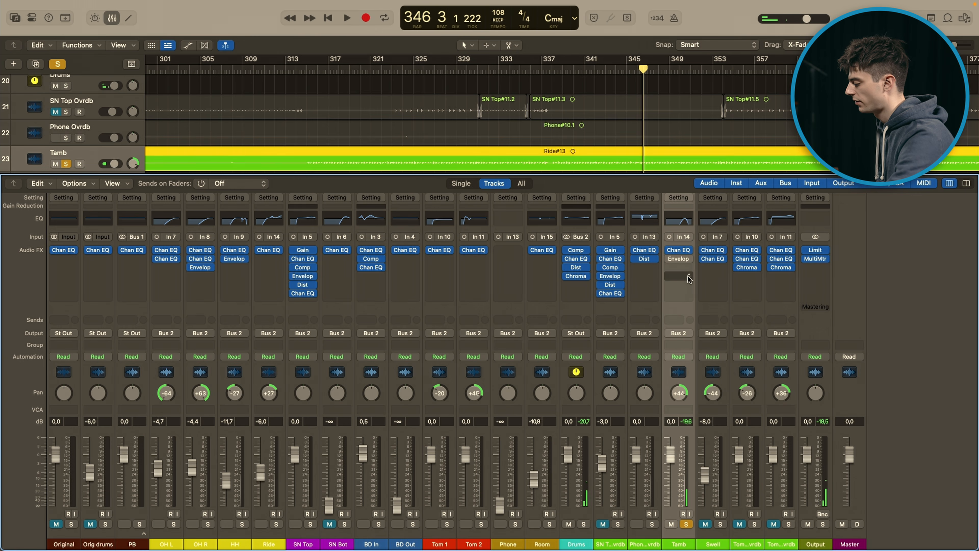
Step: Turn Tamb's Enveloper back on, open it, and compare the track during playback with the effect bypassed and active
{"action": "left_click", "coordinate": [671, 259]}
{"action": "left_click", "coordinate": [679, 259]}
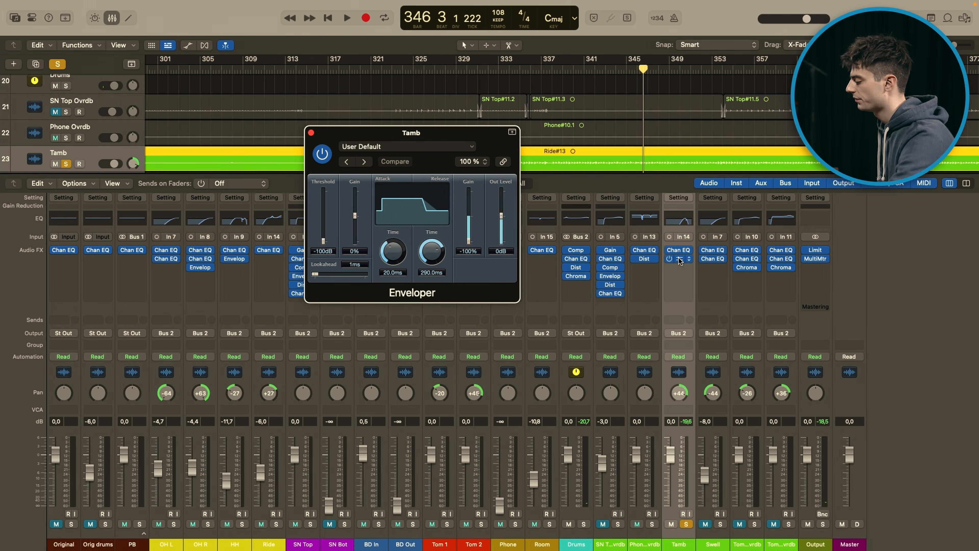
{"action": "left_click_drag", "start_coordinate": [448, 134], "coordinate": [553, 139]}
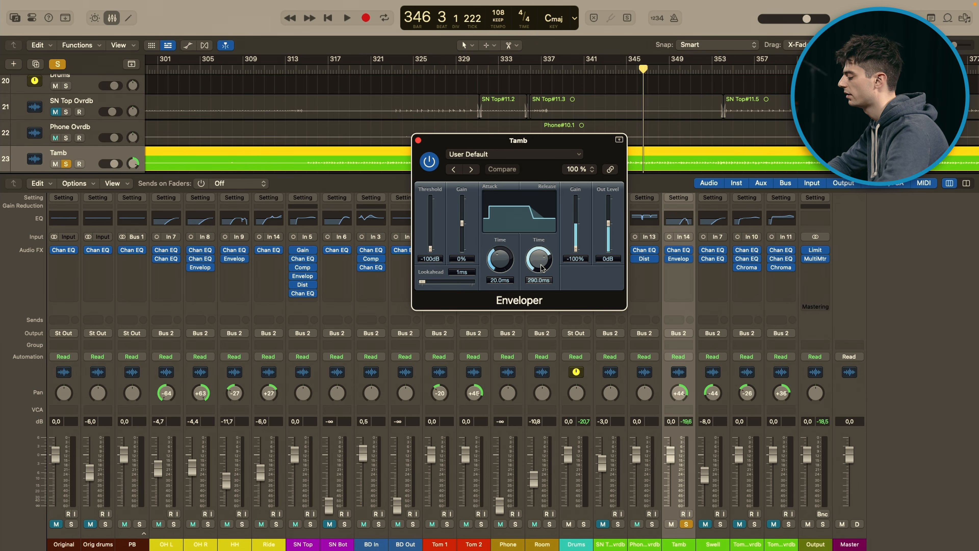
{"action": "key", "text": "space"}
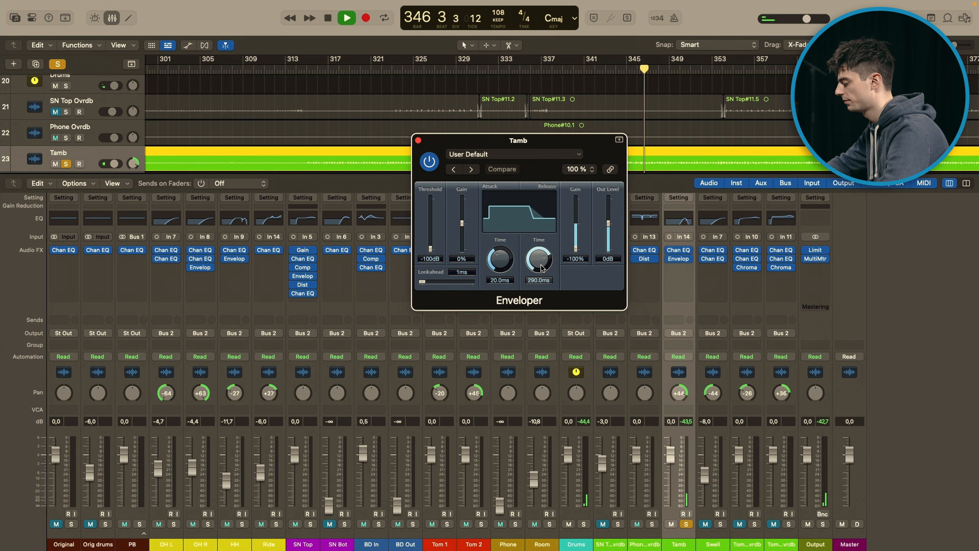
{"action": "left_click", "coordinate": [430, 161]}
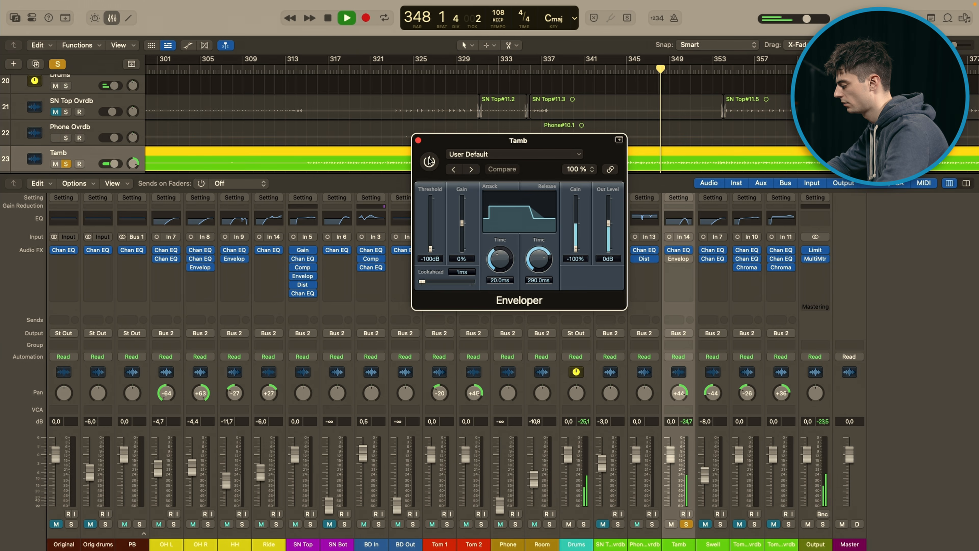
{"action": "left_click", "coordinate": [429, 161]}
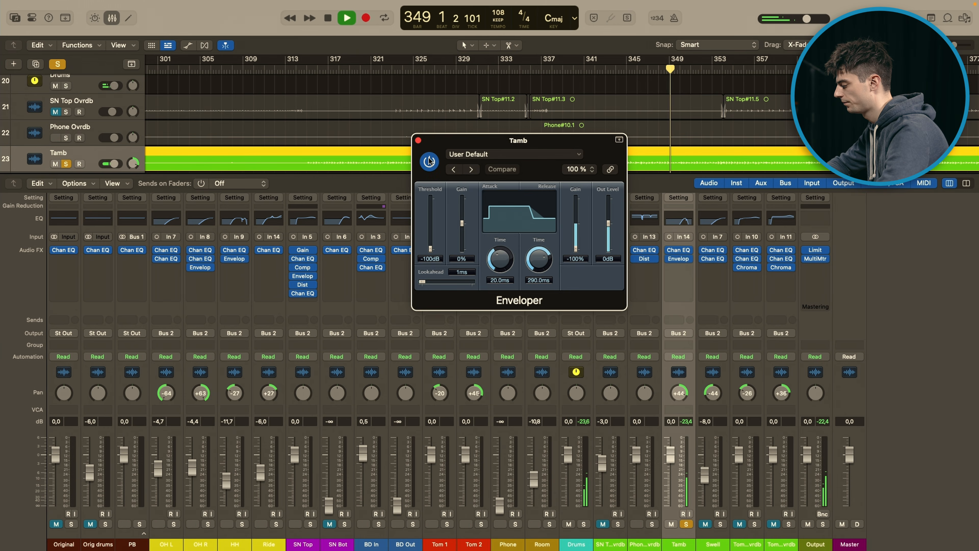
{"action": "key", "text": "space"}
{"action": "left_click", "coordinate": [418, 140]}
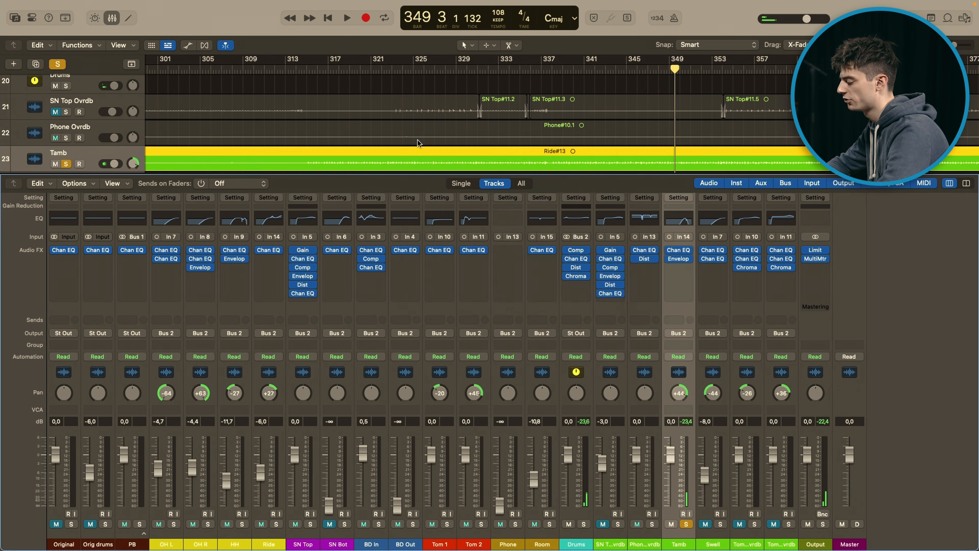
Step: Take the Tamb track out of solo and unmute the Swell track
{"action": "left_click", "coordinate": [687, 524]}
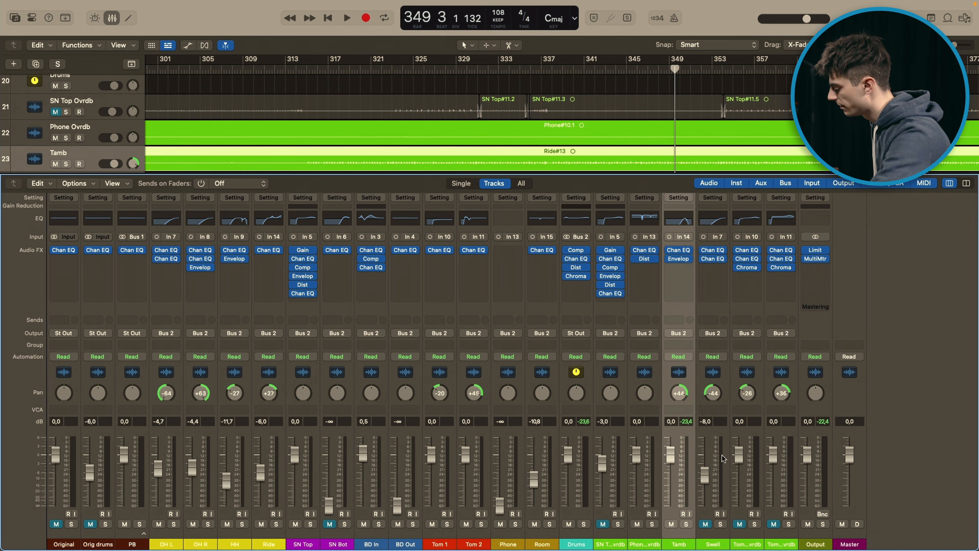
{"action": "left_click", "coordinate": [712, 507]}
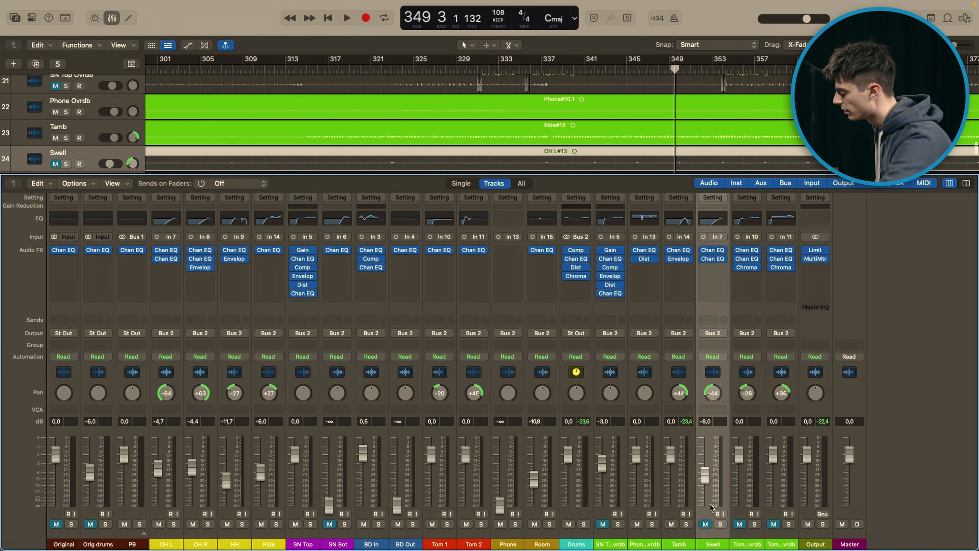
{"action": "left_click", "coordinate": [706, 524]}
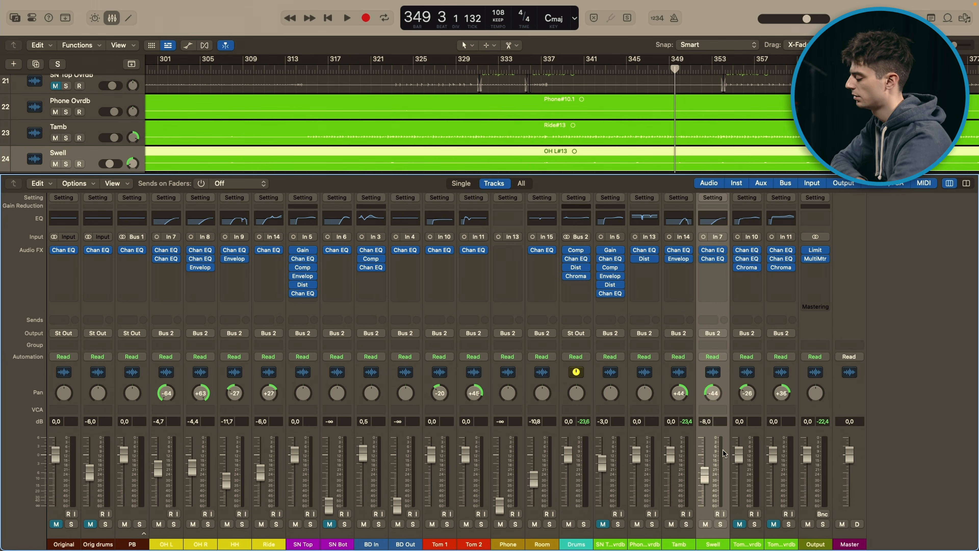
Step: Inspect Swell's two Channel EQs one after the other, closing each, and refer to the OH L channel before reselecting Swell
{"action": "mouse_move", "coordinate": [714, 253]}
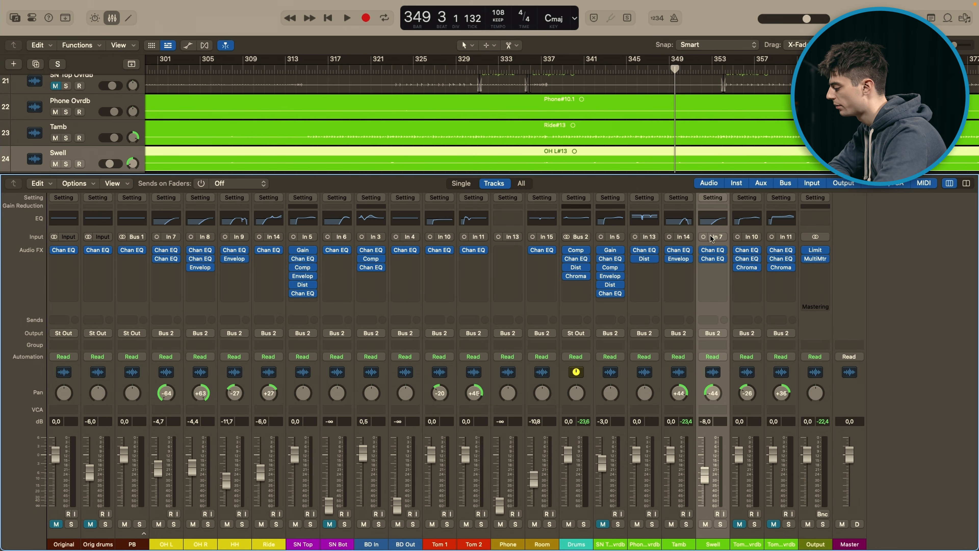
{"action": "left_click", "coordinate": [713, 250]}
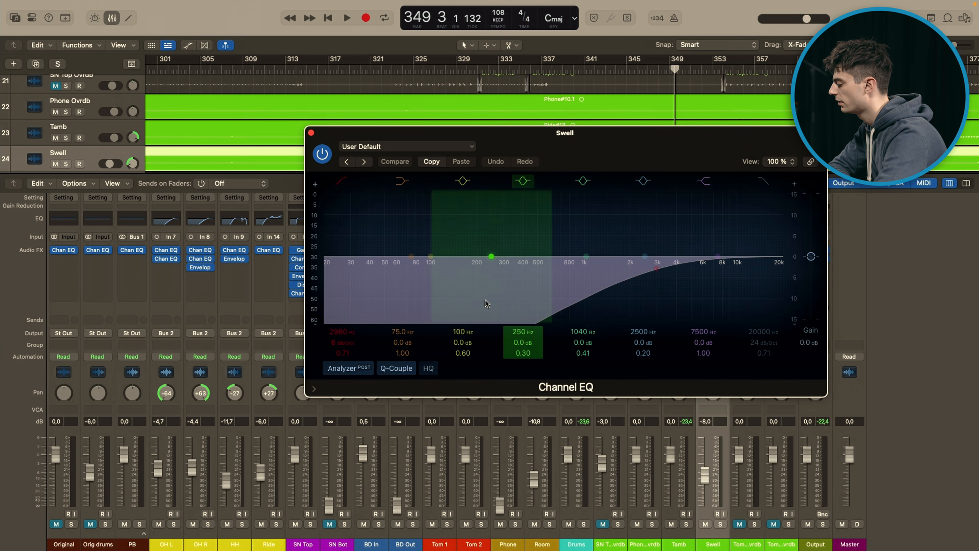
{"action": "left_click", "coordinate": [311, 133]}
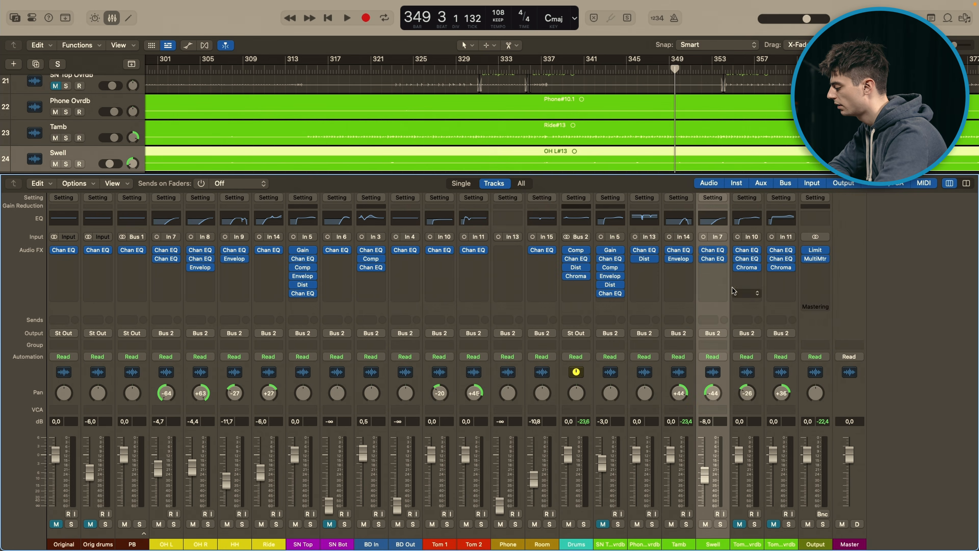
{"action": "left_click", "coordinate": [712, 258]}
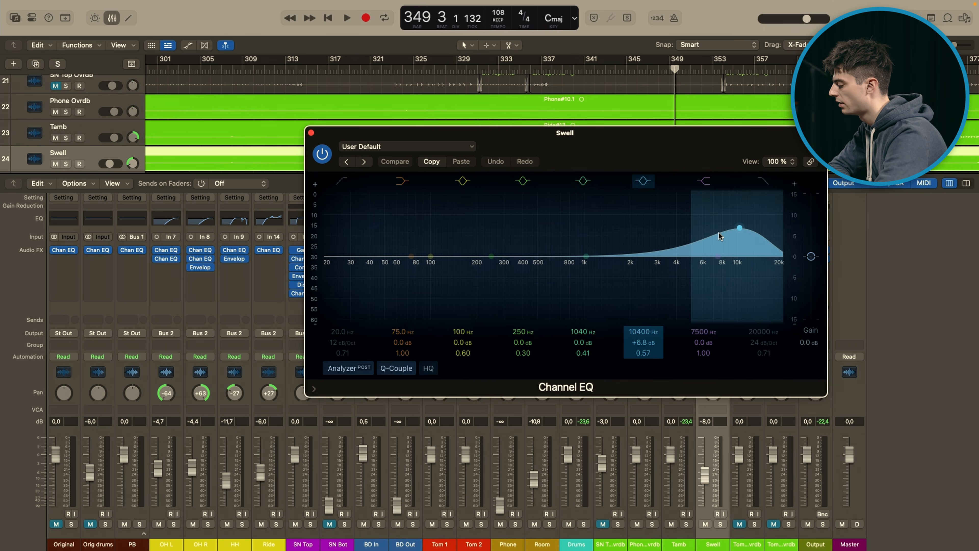
{"action": "left_click", "coordinate": [311, 132]}
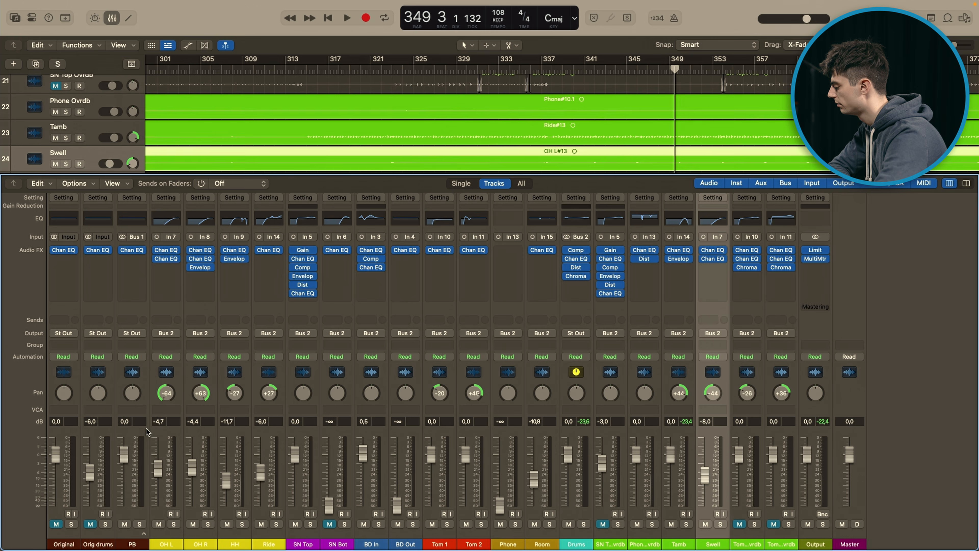
{"action": "left_click", "coordinate": [170, 444]}
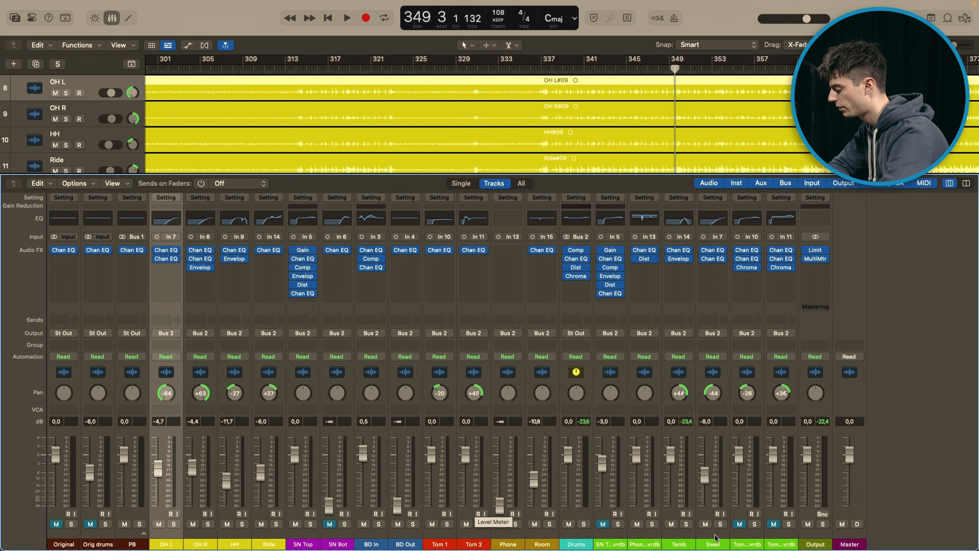
{"action": "left_click", "coordinate": [718, 476]}
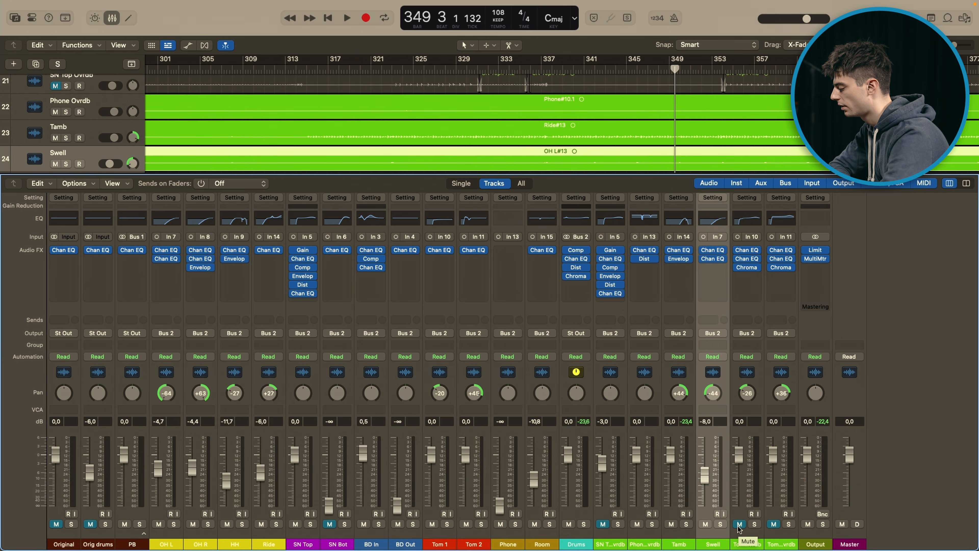
Step: Examine the curves of both Channel EQs on Tom 1 Ovrdb, closing each one after viewing it
{"action": "left_click", "coordinate": [747, 252]}
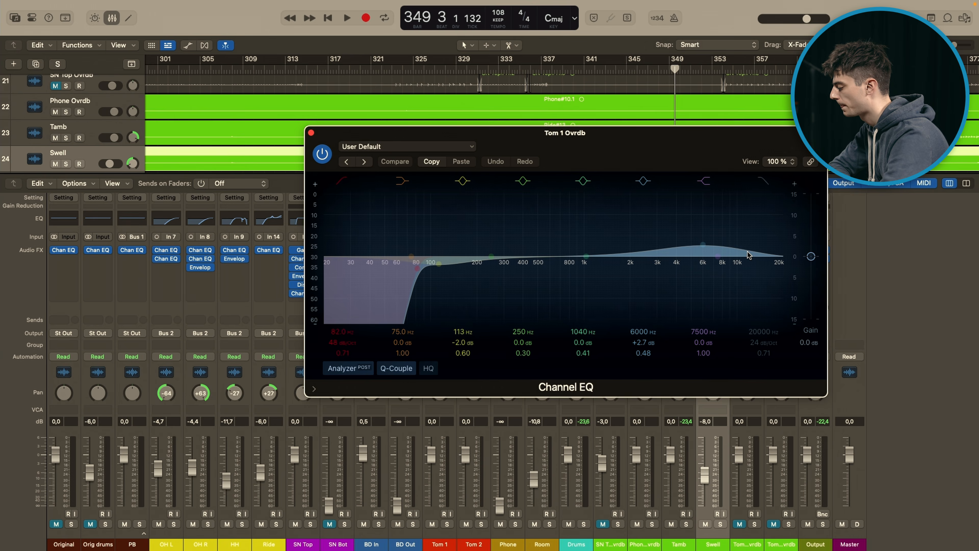
{"action": "left_click_drag", "start_coordinate": [601, 152], "coordinate": [635, 141]}
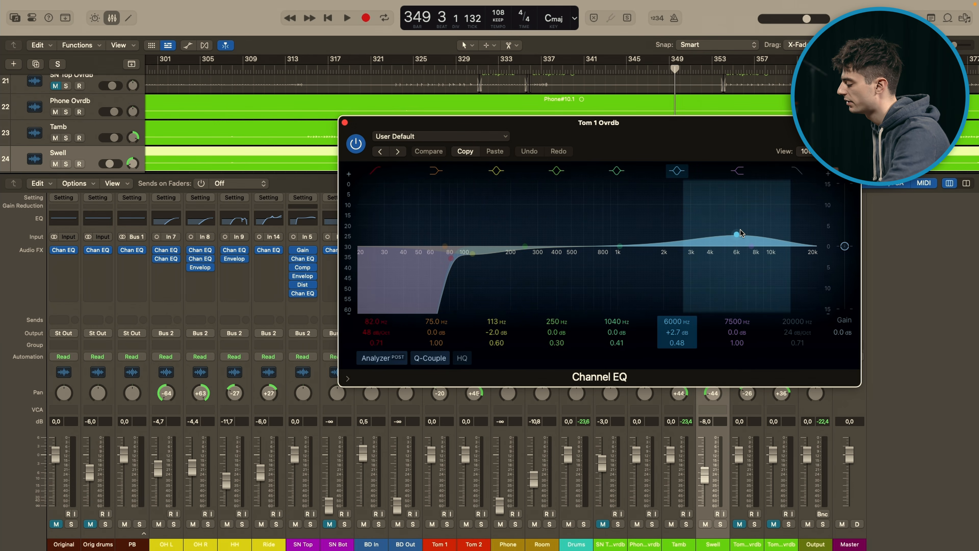
{"action": "left_click", "coordinate": [345, 122]}
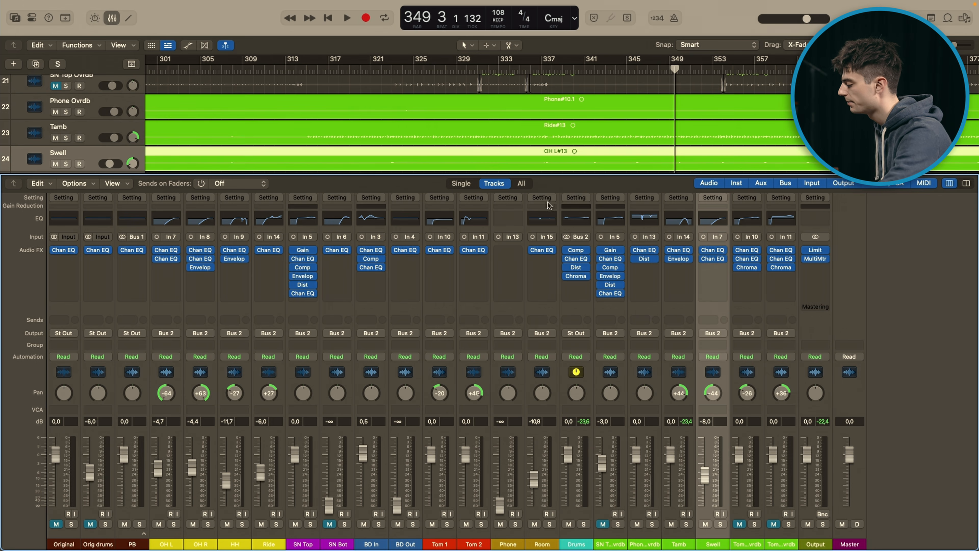
{"action": "left_click", "coordinate": [748, 263]}
{"action": "left_click", "coordinate": [748, 261]}
{"action": "left_click", "coordinate": [747, 259]}
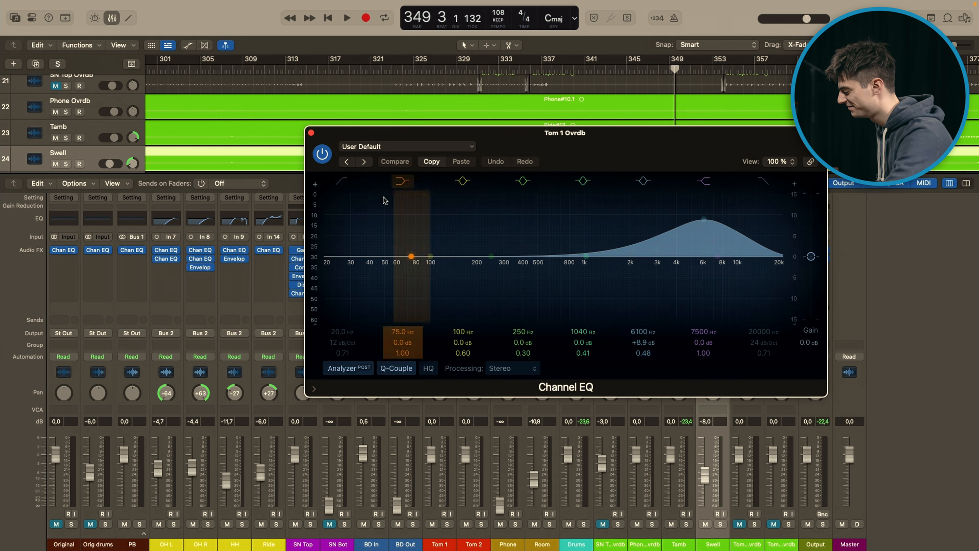
{"action": "left_click", "coordinate": [311, 133]}
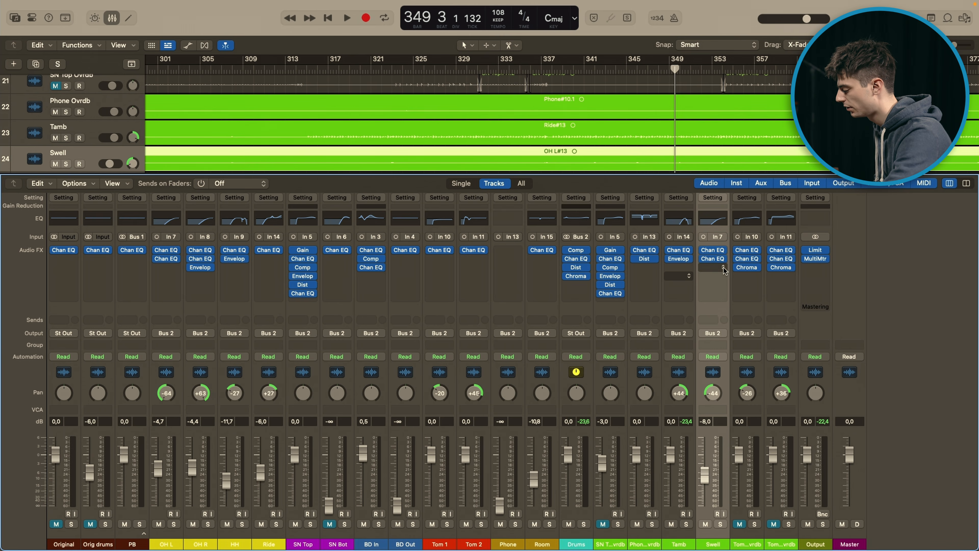
Step: Open Tom 1 Ovrdb's ChromaVerb, examine its Room reverb and damping settings, run playback briefly, and close the plug-in
{"action": "left_click", "coordinate": [748, 270]}
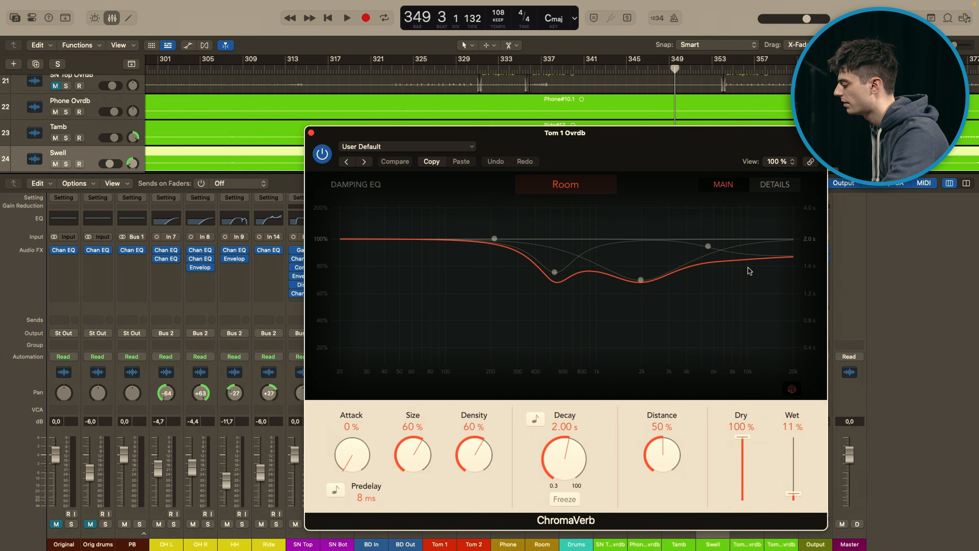
{"action": "left_click_drag", "start_coordinate": [701, 145], "coordinate": [592, 138]}
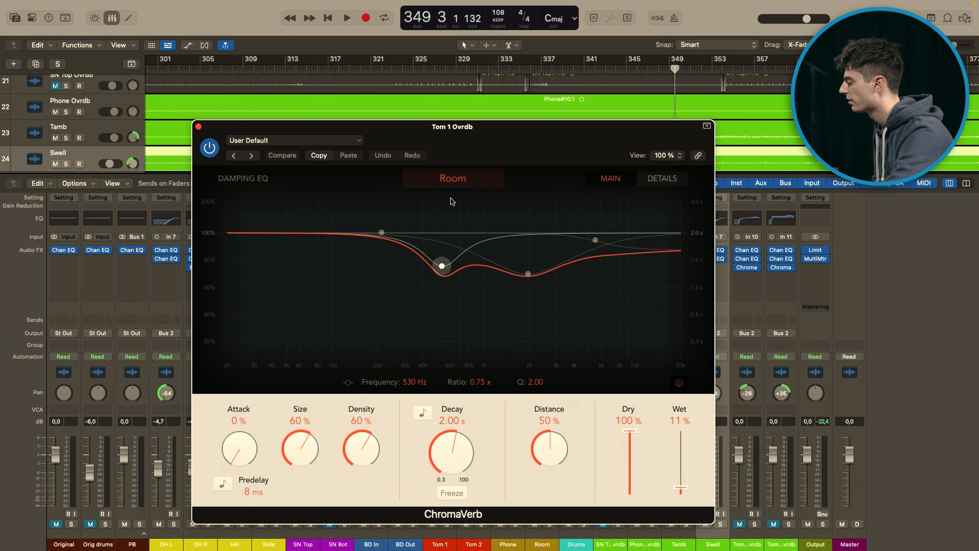
{"action": "left_click_drag", "start_coordinate": [463, 139], "coordinate": [889, 91]}
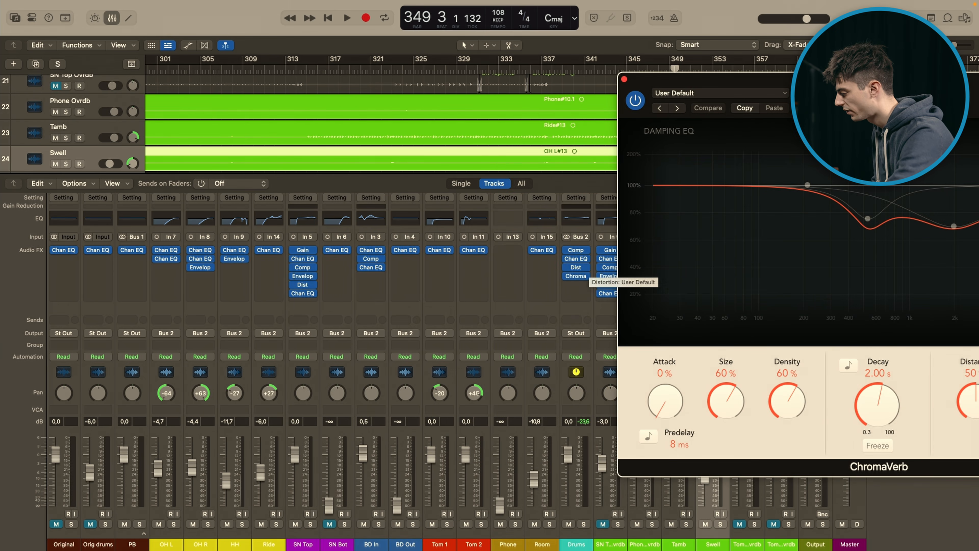
{"action": "left_click", "coordinate": [577, 276]}
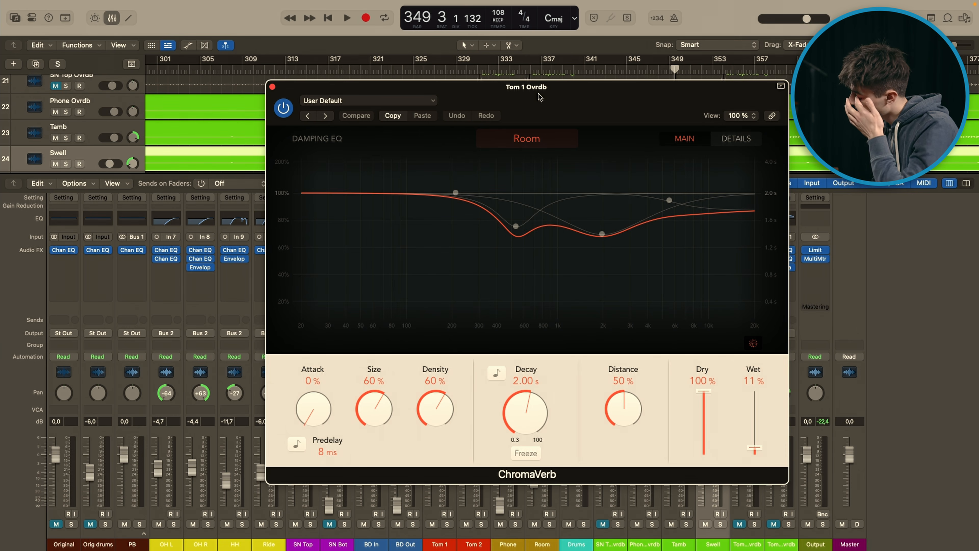
{"action": "key", "text": "space"}
{"action": "key", "text": "space"}
{"action": "left_click", "coordinate": [272, 86]}
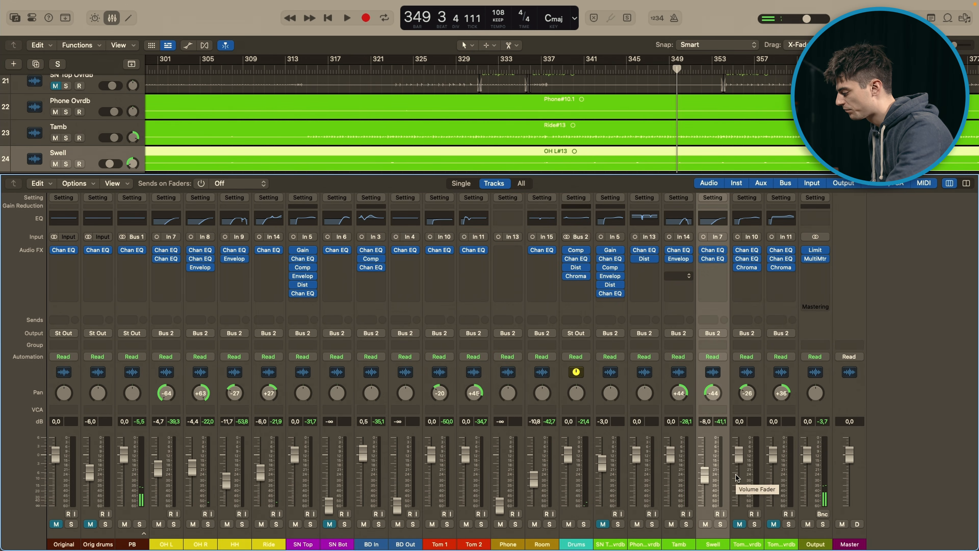
Step: Select Tom 2 Ovrdb and examine its two Channel EQs in turn, closing each one
{"action": "left_click", "coordinate": [768, 474]}
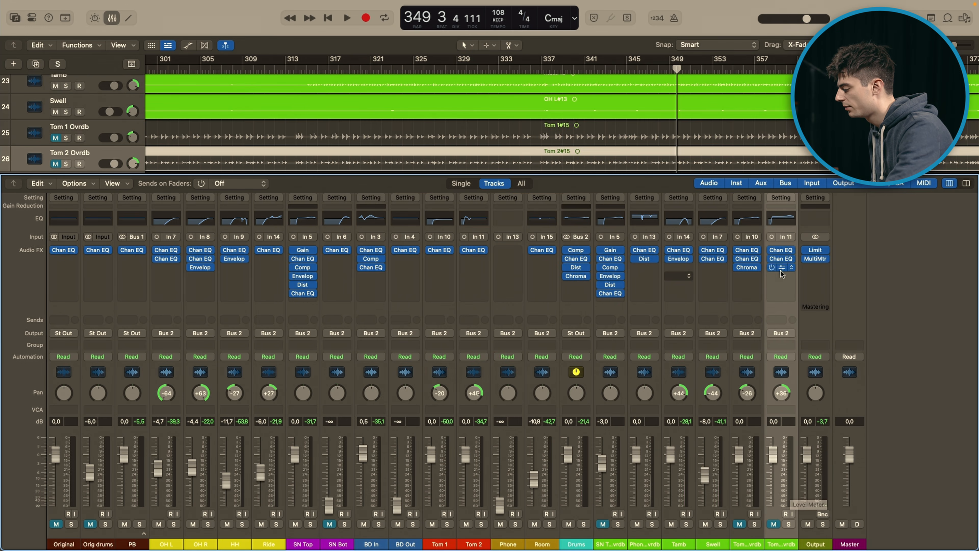
{"action": "left_click", "coordinate": [783, 251]}
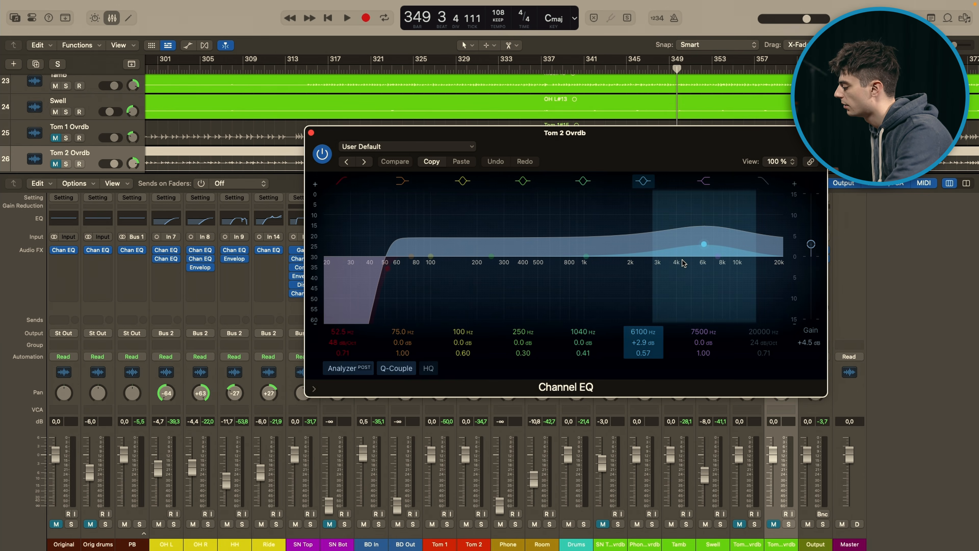
{"action": "left_click", "coordinate": [312, 136]}
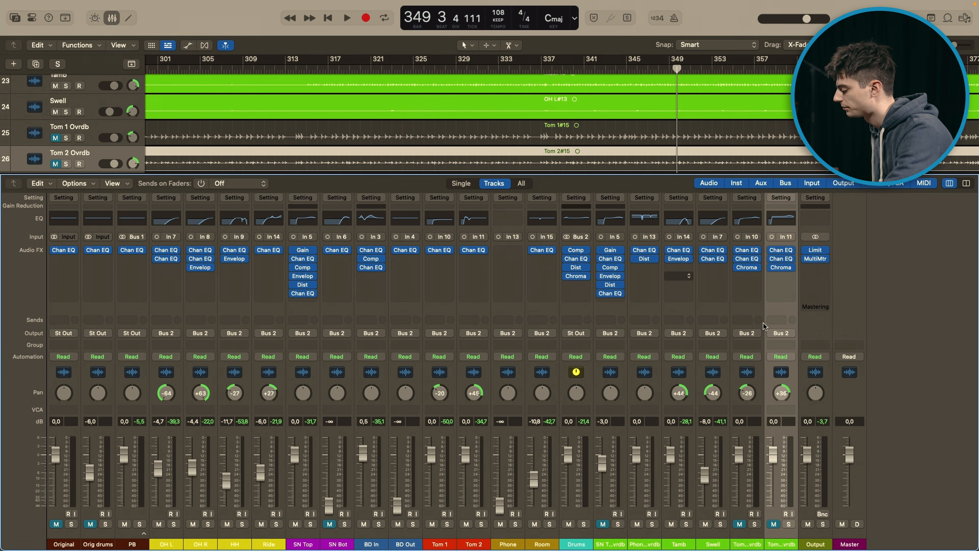
{"action": "left_click", "coordinate": [782, 264]}
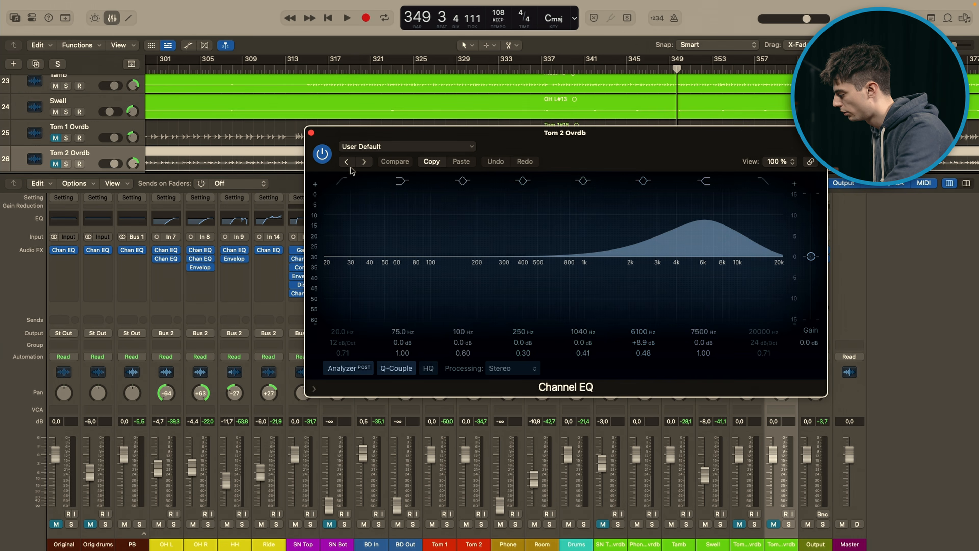
{"action": "left_click", "coordinate": [311, 133]}
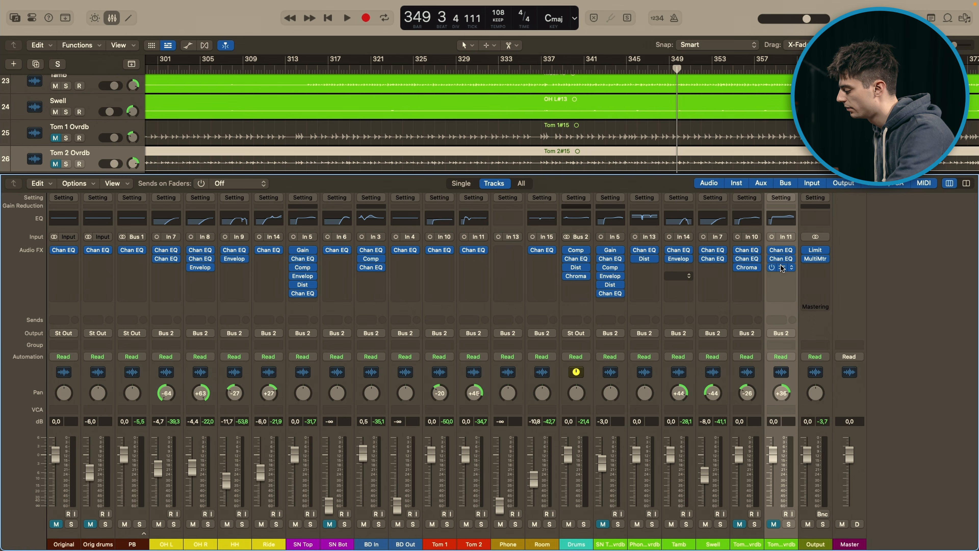
Step: Unmute Tom 1 Ovrdb and Tom 2 Ovrdb, and mute the PB track in the full-height track list
{"action": "left_click", "coordinate": [741, 524]}
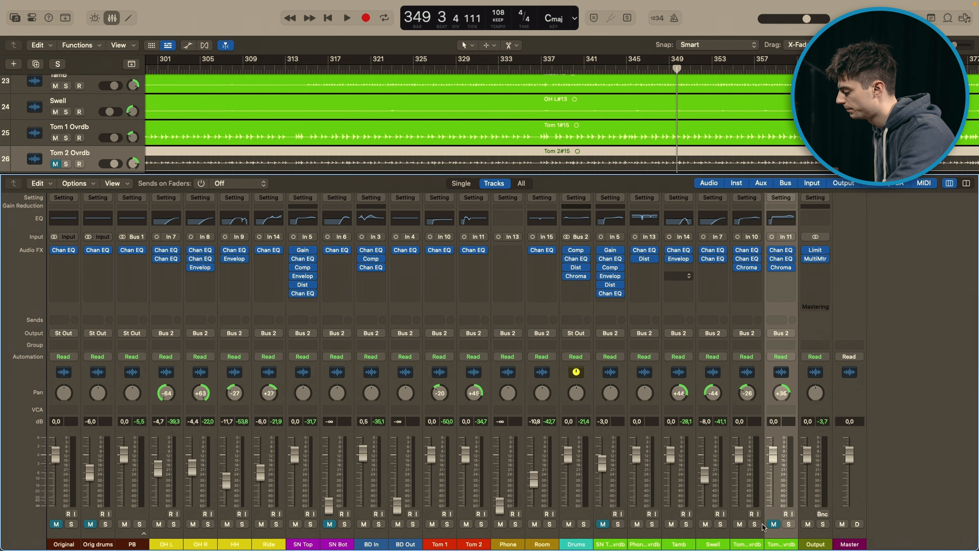
{"action": "left_click", "coordinate": [772, 524]}
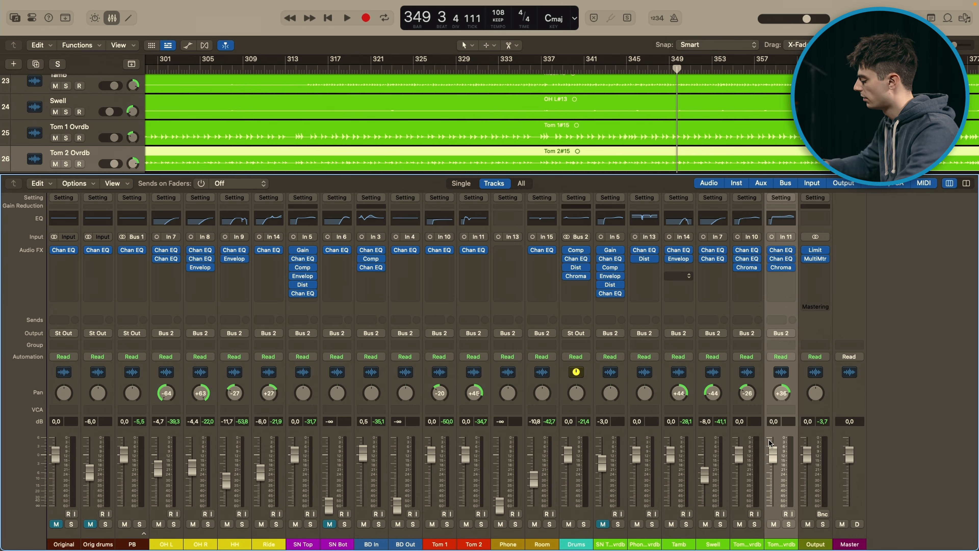
{"action": "key", "text": "x"}
{"action": "scroll", "coordinate": [651, 313], "scroll_direction": "up", "scroll_amount": 3}
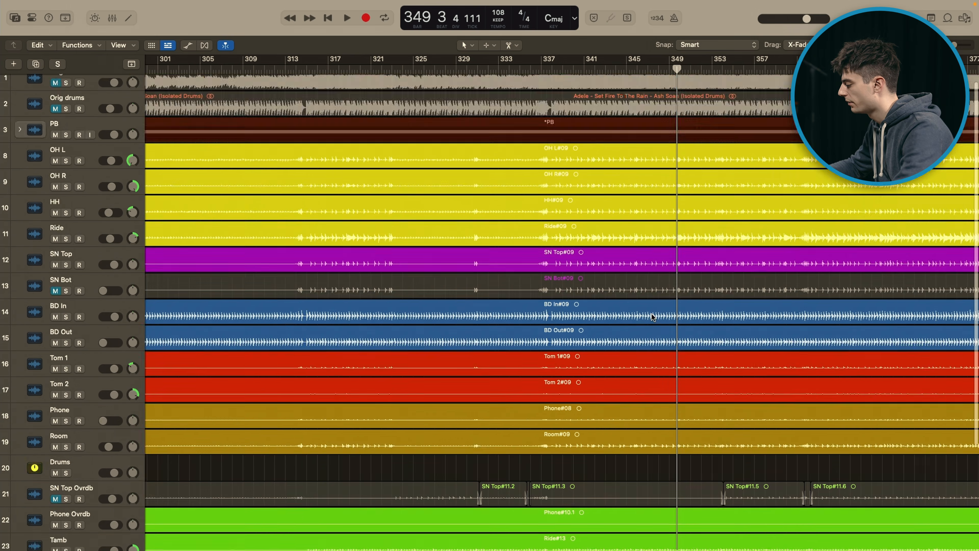
{"action": "scroll", "coordinate": [651, 314], "scroll_direction": "up", "scroll_amount": 1}
{"action": "left_click", "coordinate": [55, 144]}
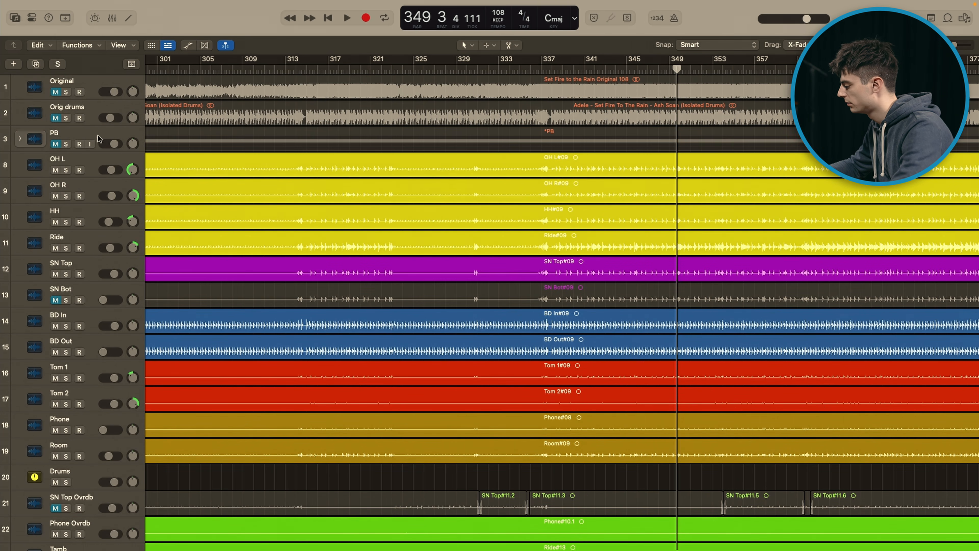
Step: Play the mix from around bar 319 with the mixer shown, auditioning the tom overdubs, Tamb and Phone Ovrdb in solo
{"action": "left_click", "coordinate": [354, 69]}
{"action": "key", "text": "space"}
{"action": "key", "text": "x"}
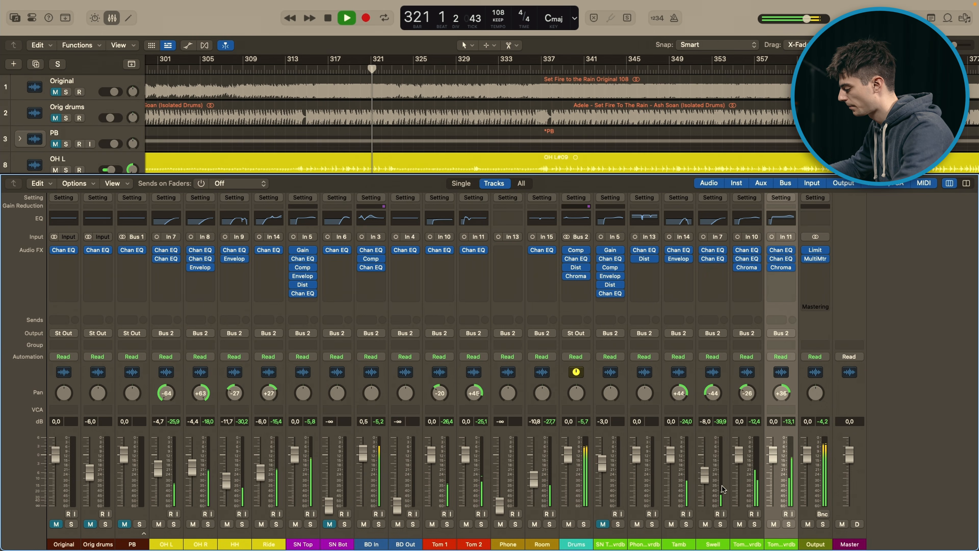
{"action": "left_click", "coordinate": [755, 524]}
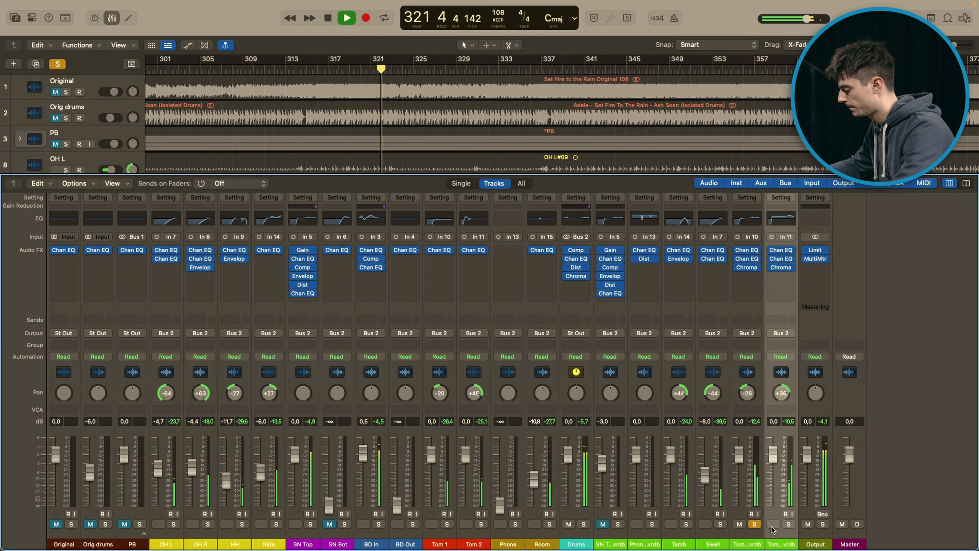
{"action": "left_click", "coordinate": [788, 525]}
{"action": "left_click", "coordinate": [754, 524]}
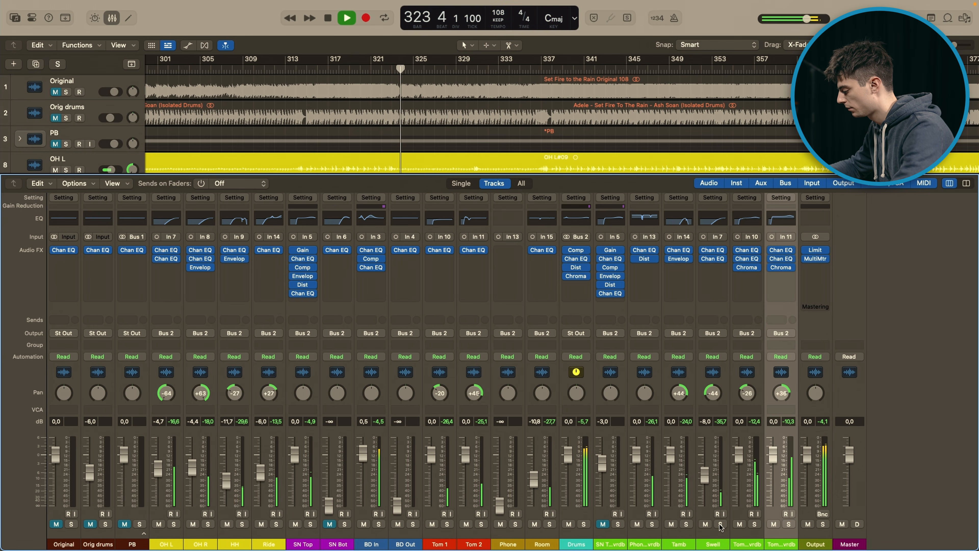
{"action": "left_click", "coordinate": [686, 525]}
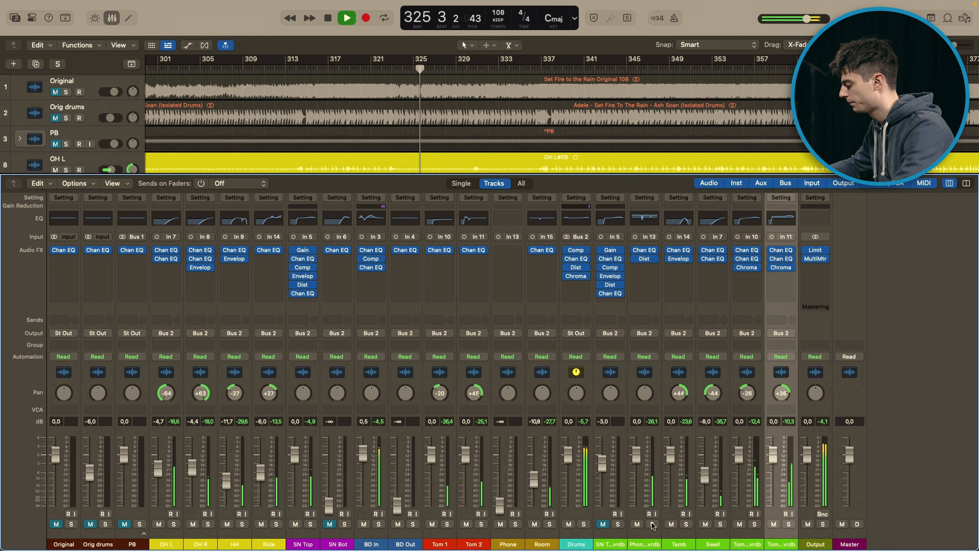
{"action": "left_click", "coordinate": [652, 523]}
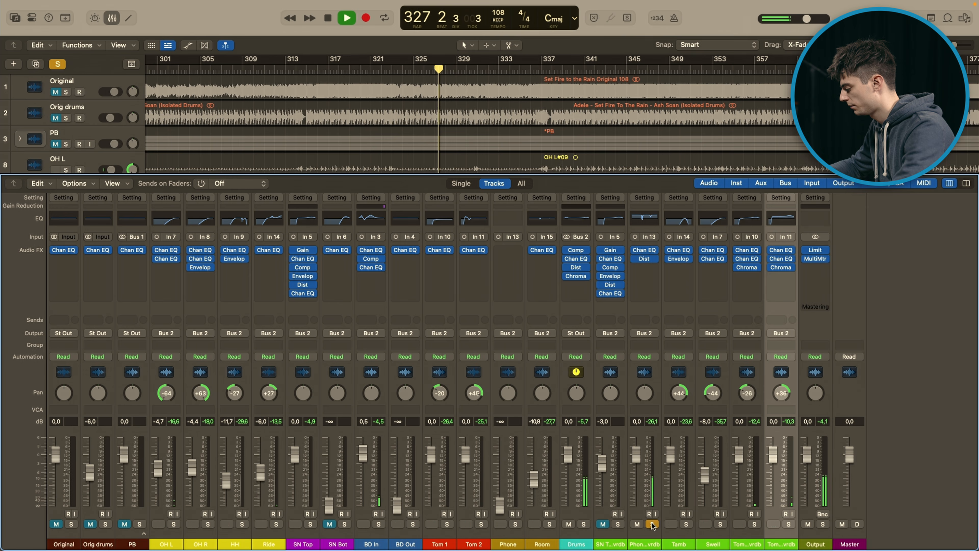
{"action": "left_click", "coordinate": [652, 524]}
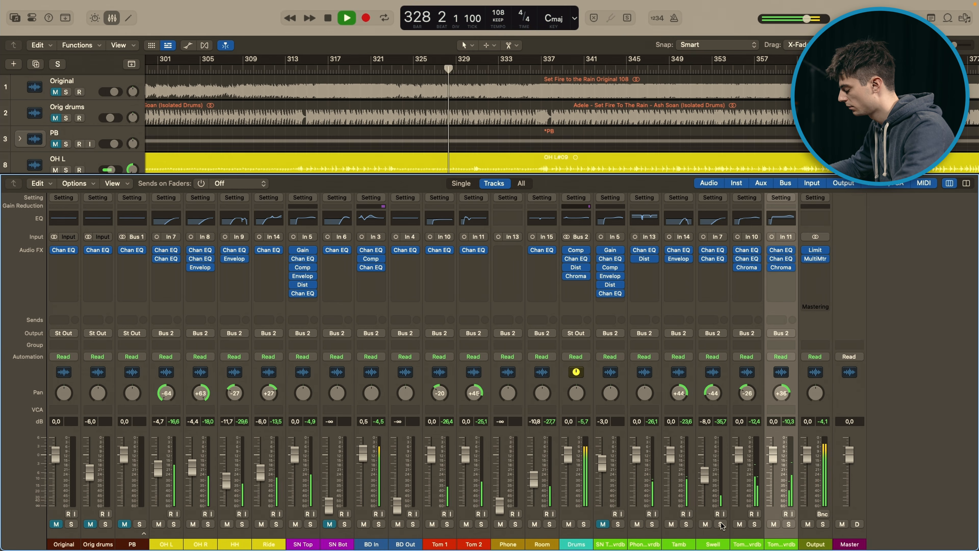
Step: Audition the Swell track in solo during playback, then return to the full drum mix
{"action": "key", "text": "x"}
{"action": "key", "text": "x"}
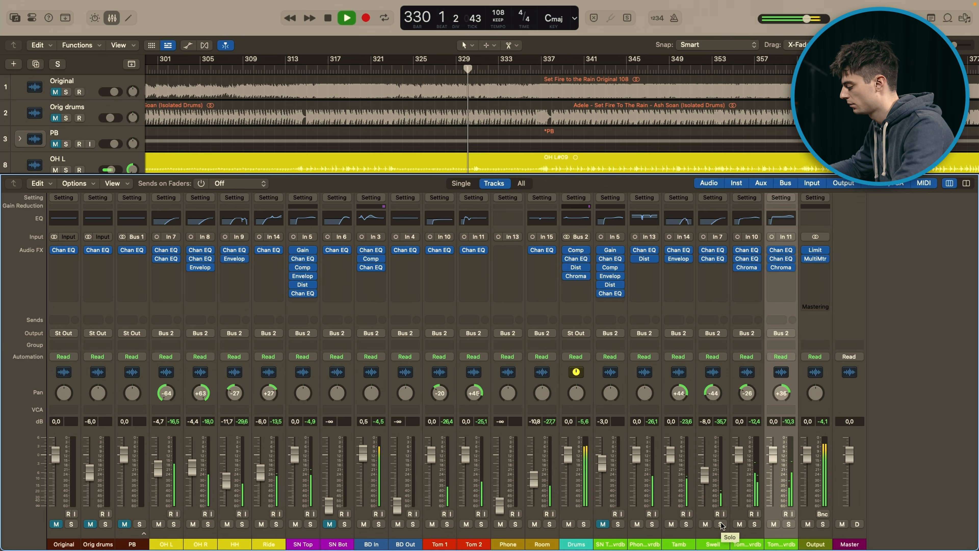
{"action": "left_click", "coordinate": [721, 523]}
{"action": "key", "text": "x"}
{"action": "key", "text": "x"}
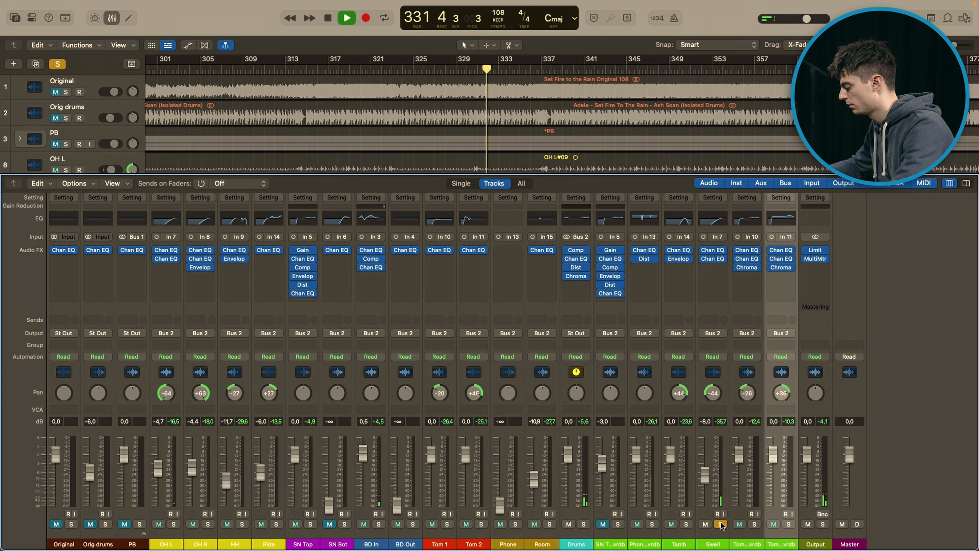
{"action": "left_click", "coordinate": [720, 524]}
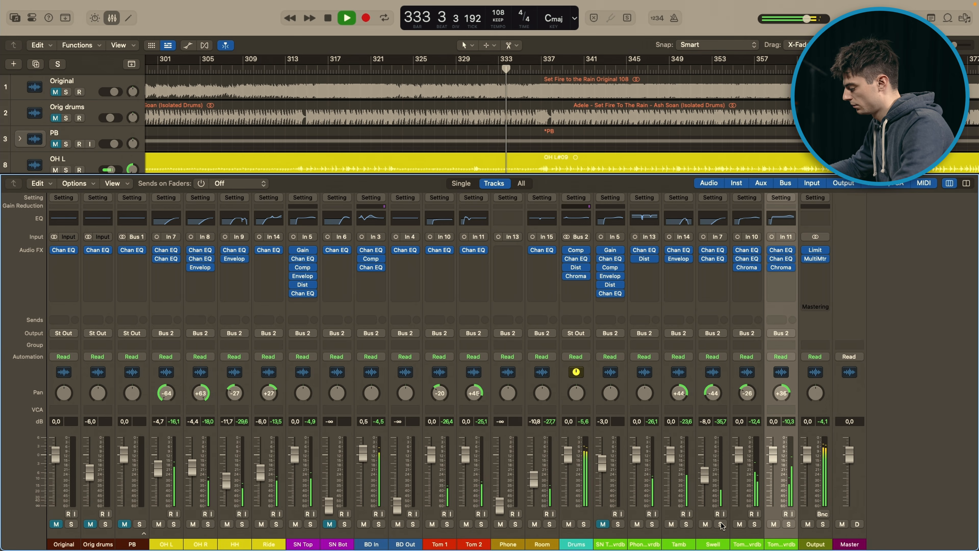
Step: Unmute the PB track, play the drums together with it, and stop playback around bar 340
{"action": "left_click", "coordinate": [129, 524]}
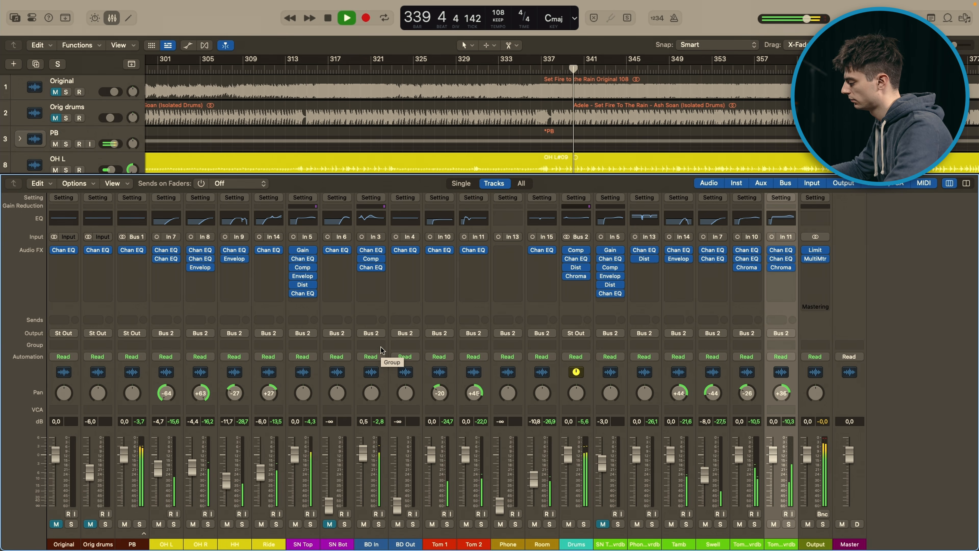
{"action": "key", "text": "space"}
Step: Show the mixer of the 144 BPM project and audition HH in solo from around bar 41 with its three effects bypassed
{"action": "key", "text": "x"}
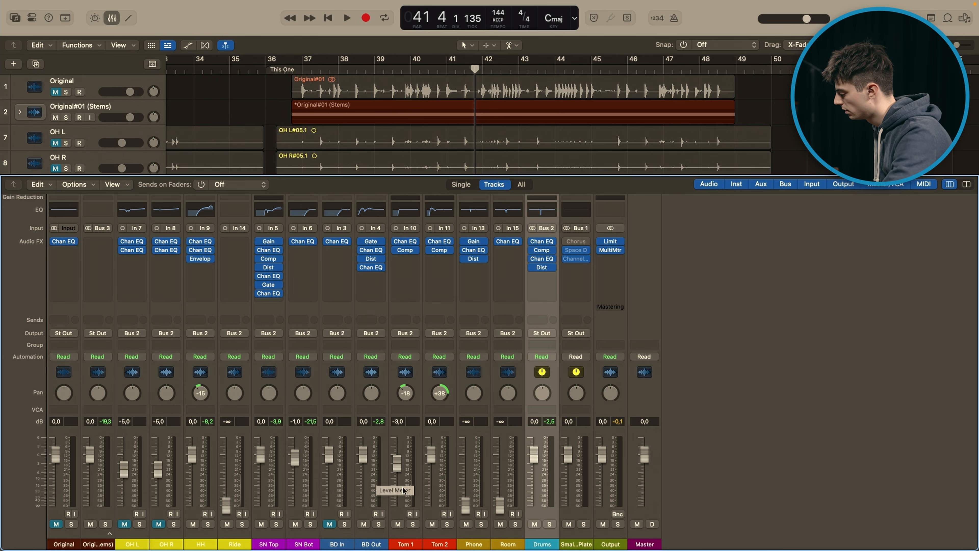
{"action": "key", "text": "x"}
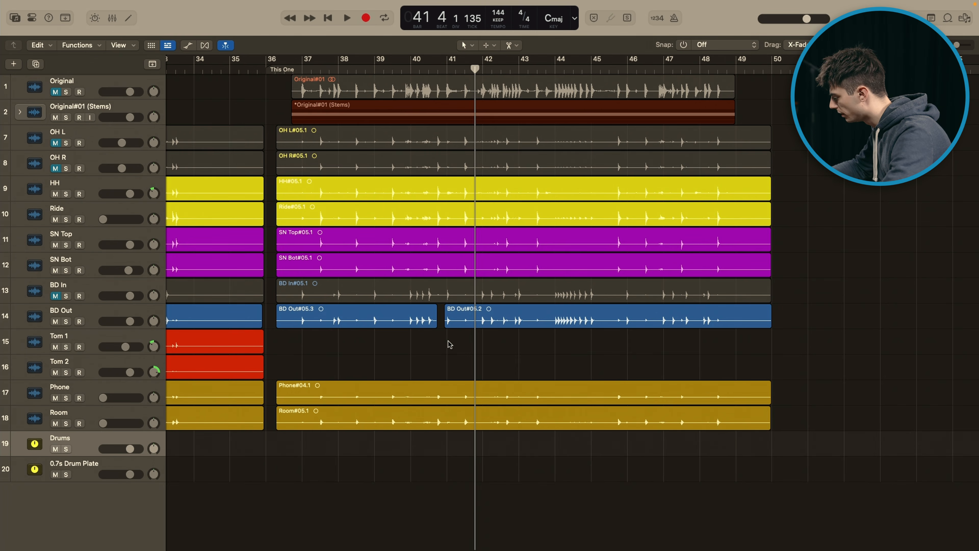
{"action": "key", "text": "x"}
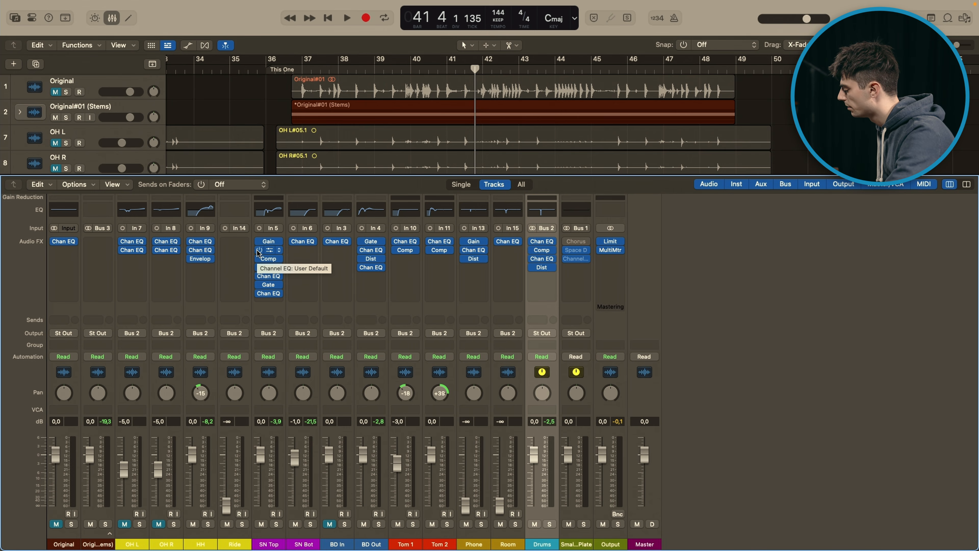
{"action": "left_click", "coordinate": [207, 524]}
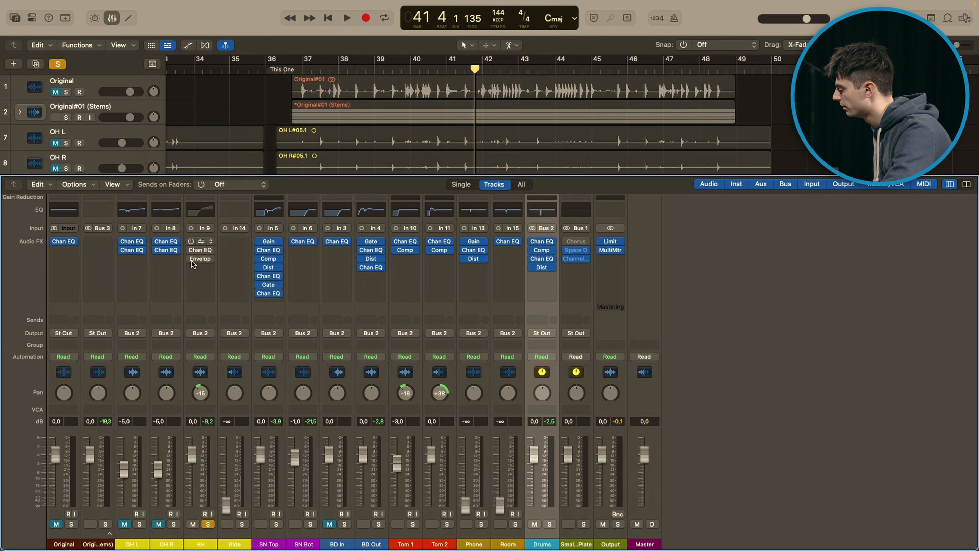
{"action": "key", "text": "space"}
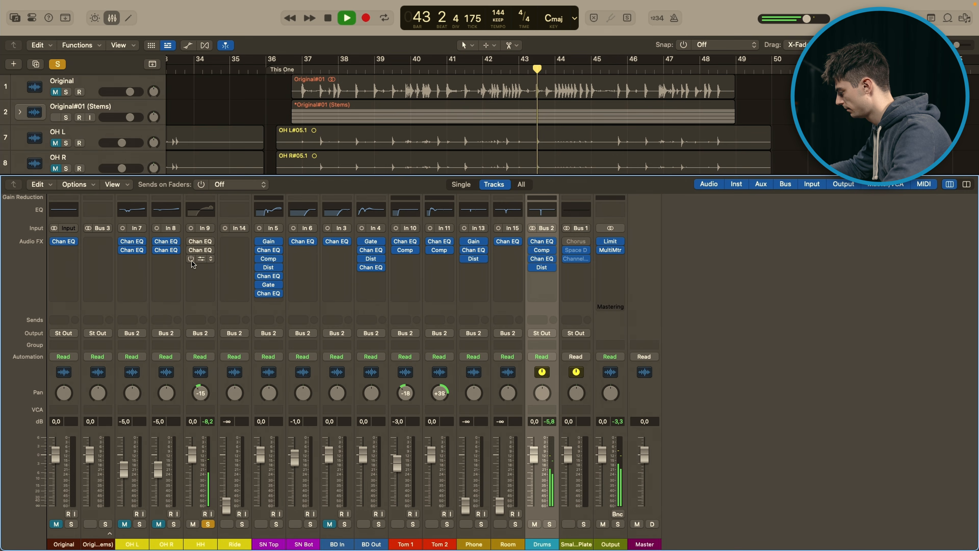
{"action": "key", "text": "space"}
Step: Re-enable HH's two Channel EQs one at a time, examining each EQ curve and closing its window
{"action": "left_click", "coordinate": [191, 242]}
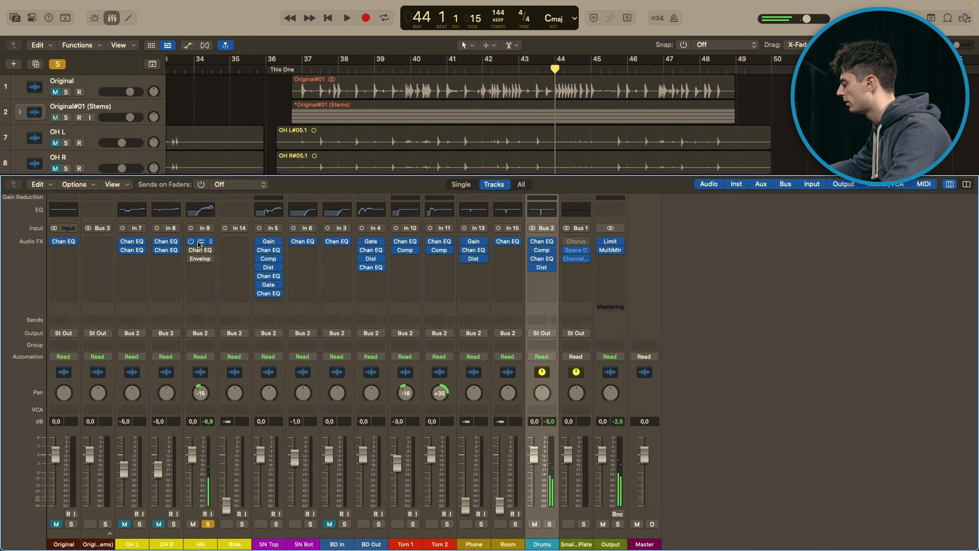
{"action": "left_click", "coordinate": [200, 241]}
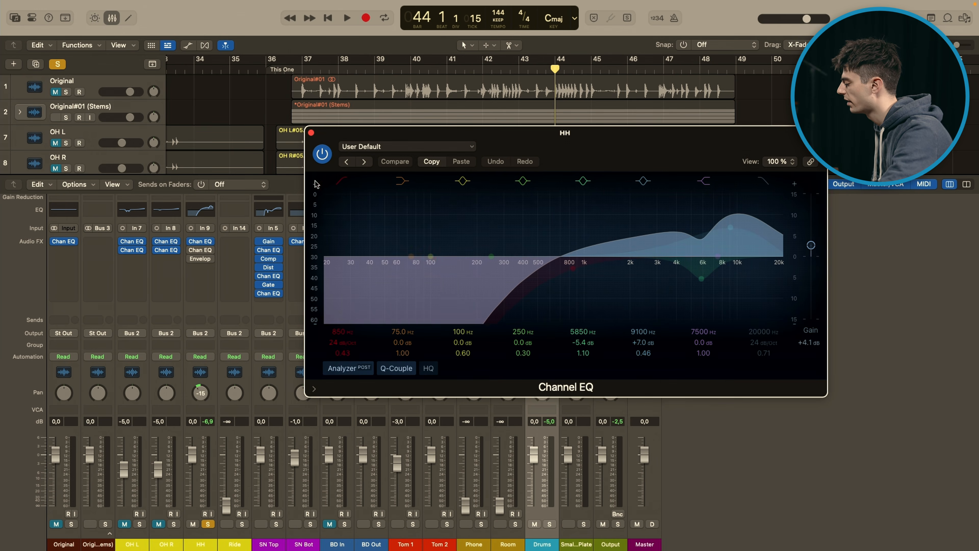
{"action": "left_click", "coordinate": [191, 250]}
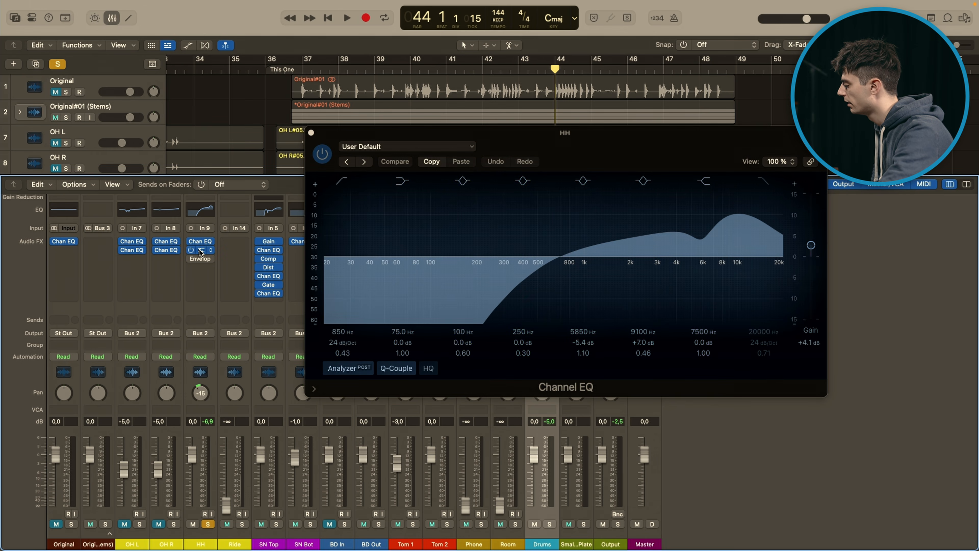
{"action": "left_click", "coordinate": [201, 250]}
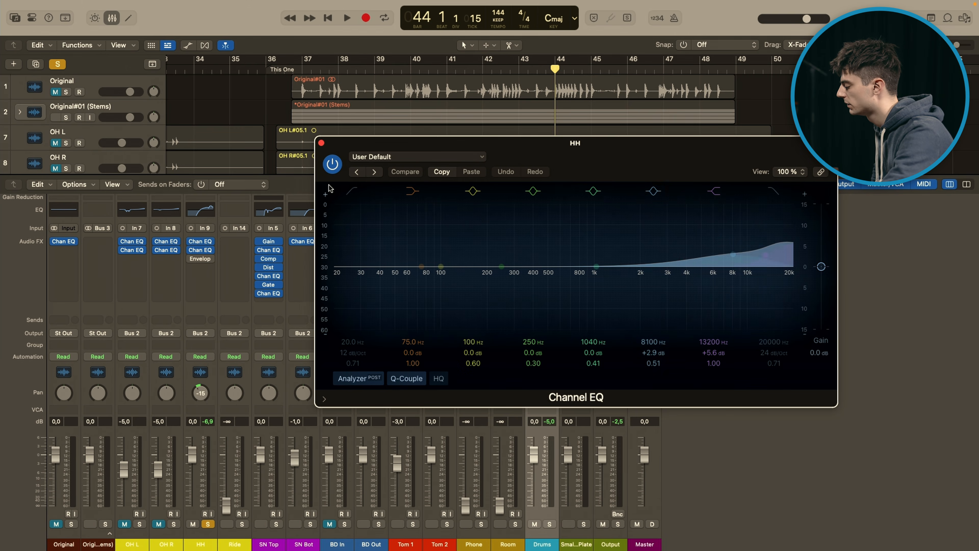
{"action": "left_click", "coordinate": [321, 143]}
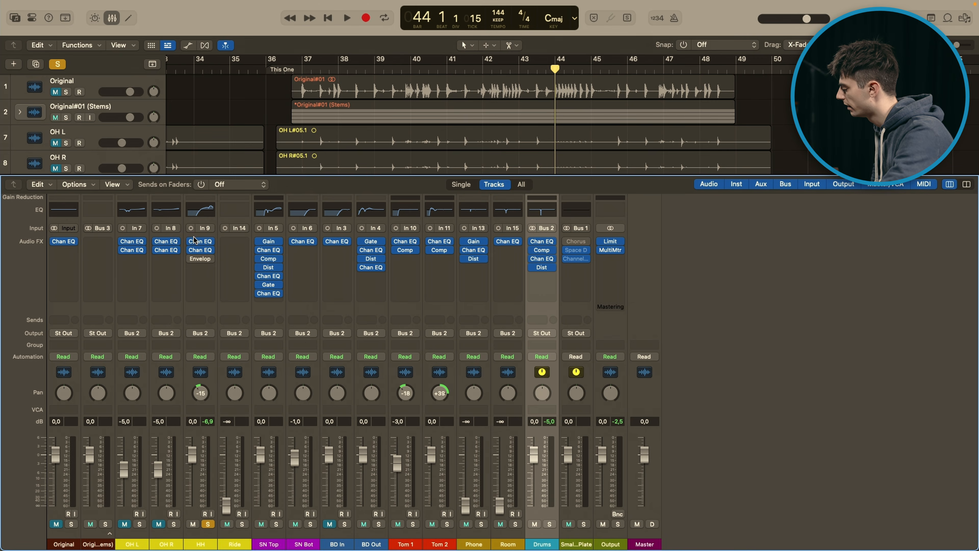
Step: Re-enable and examine HH's Enveloper, compare playback with it switched off and on, then close it and unsolo HH
{"action": "left_click", "coordinate": [201, 261]}
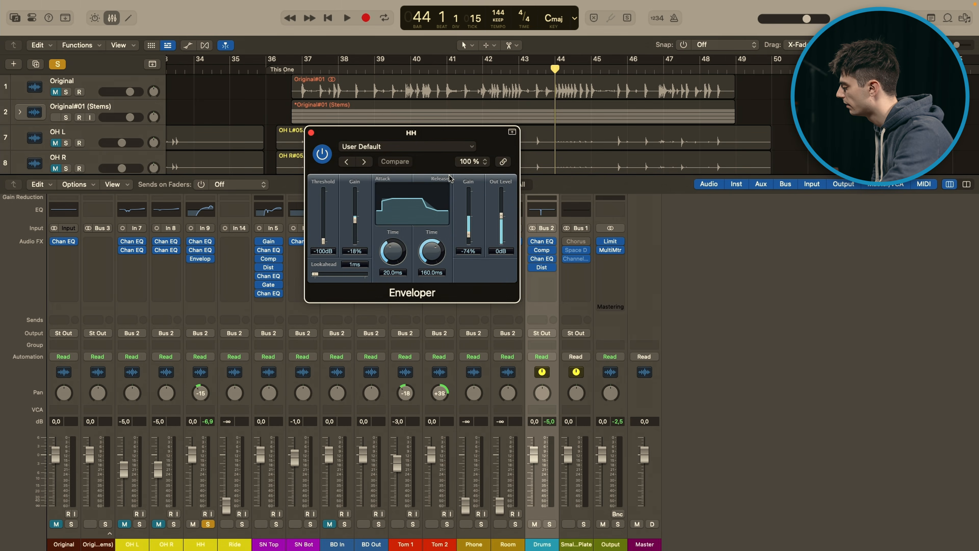
{"action": "left_click_drag", "start_coordinate": [433, 138], "coordinate": [501, 156]}
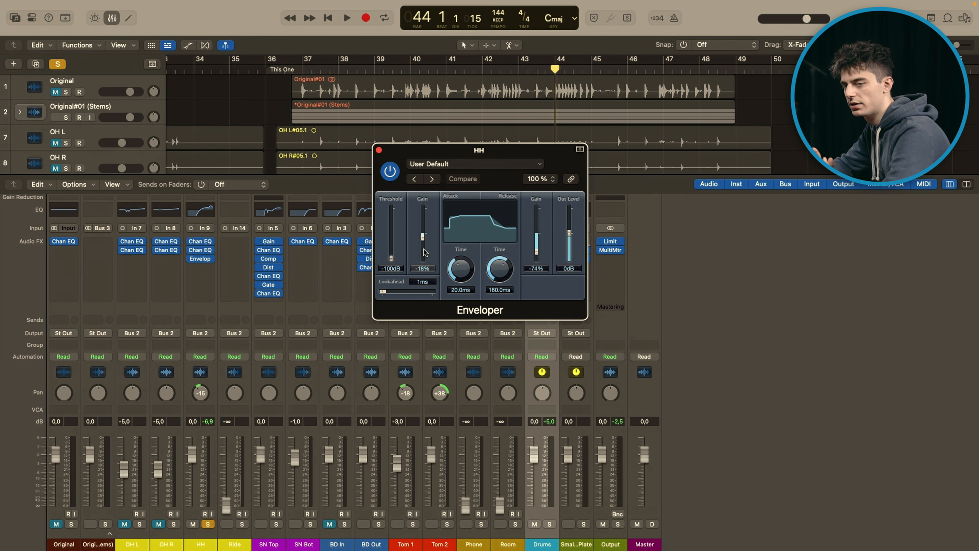
{"action": "key", "text": "space"}
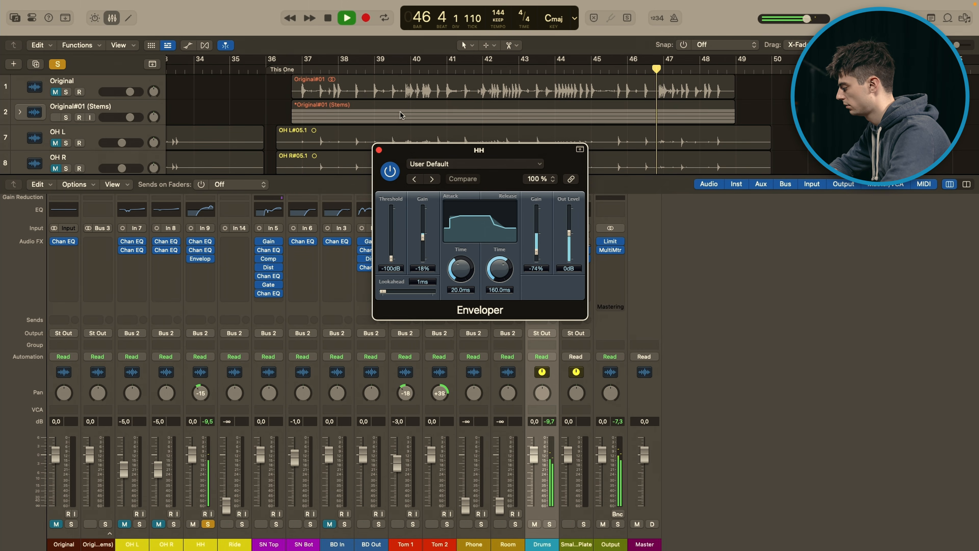
{"action": "left_click", "coordinate": [394, 167]}
{"action": "left_click", "coordinate": [389, 170]}
{"action": "key", "text": "space"}
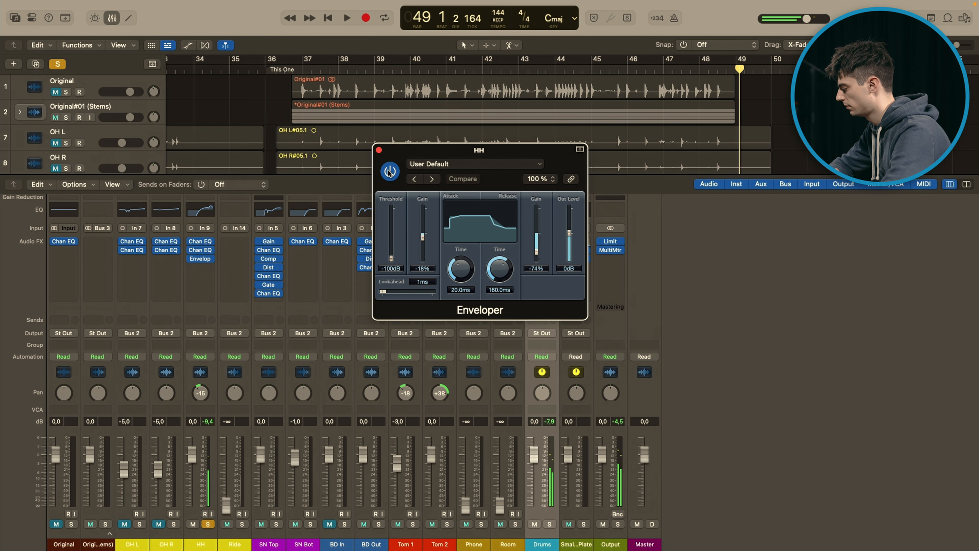
{"action": "left_click", "coordinate": [379, 150]}
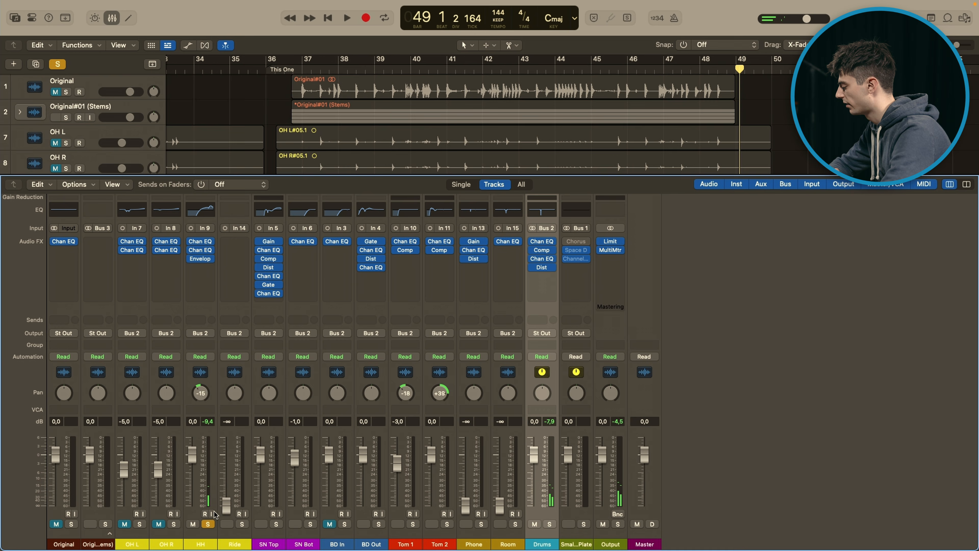
{"action": "left_click", "coordinate": [208, 524]}
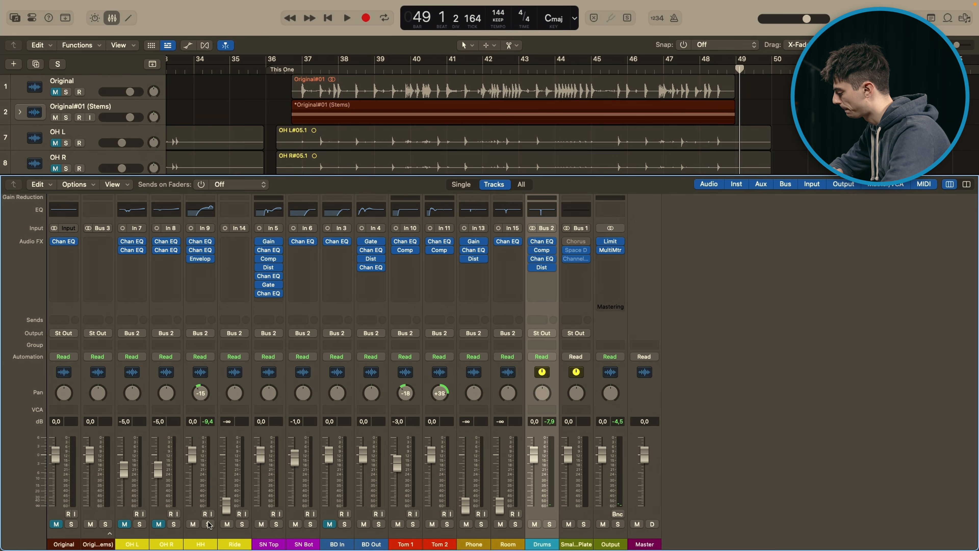
Step: Solo SN Top, bypass every plug-in after its Gain, and check the Gain plug-in's settings before closing it
{"action": "left_click", "coordinate": [276, 523]}
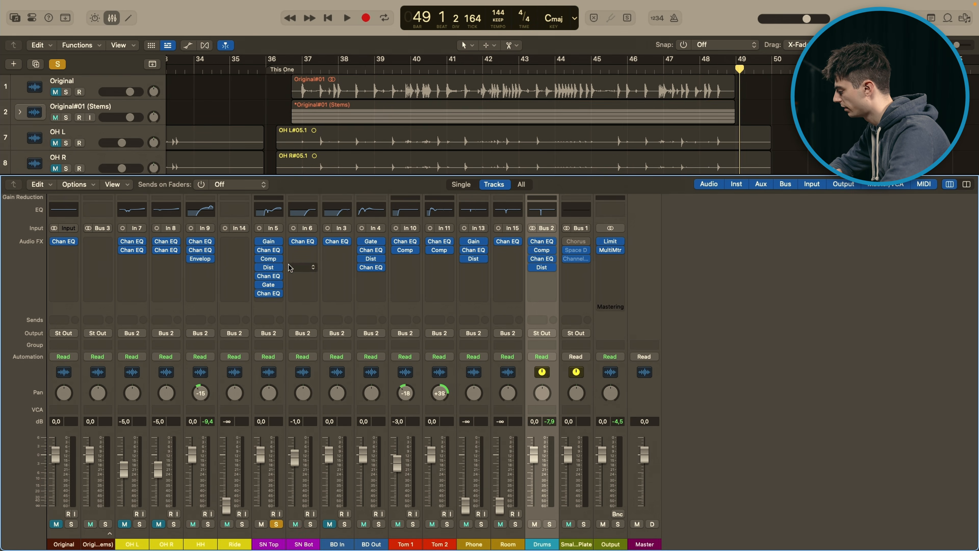
{"action": "left_click", "coordinate": [260, 251]}
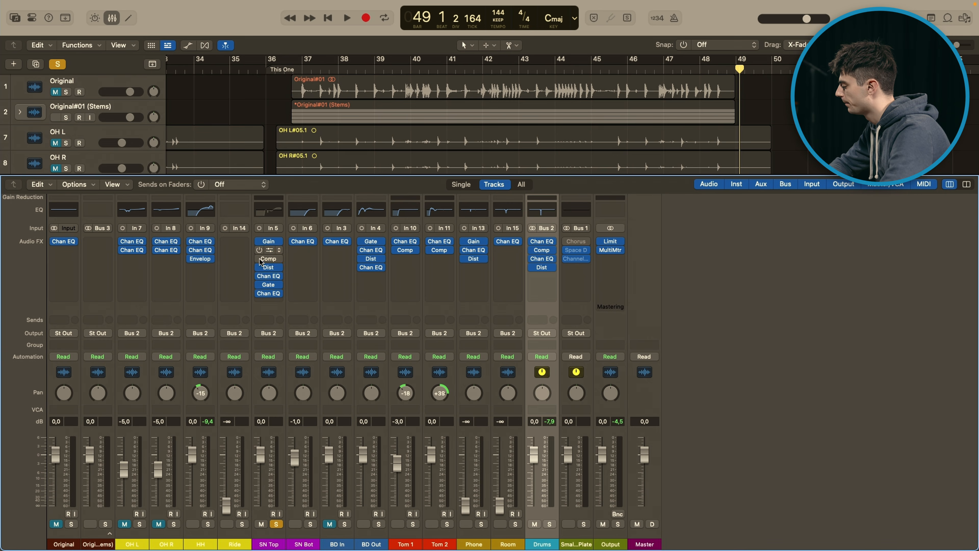
{"action": "left_click", "coordinate": [269, 241]}
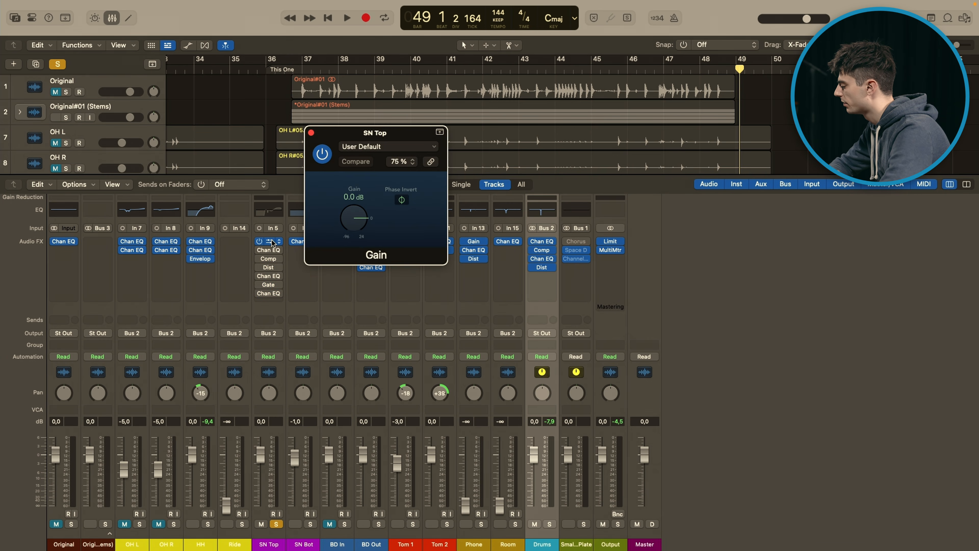
{"action": "left_click", "coordinate": [311, 133]}
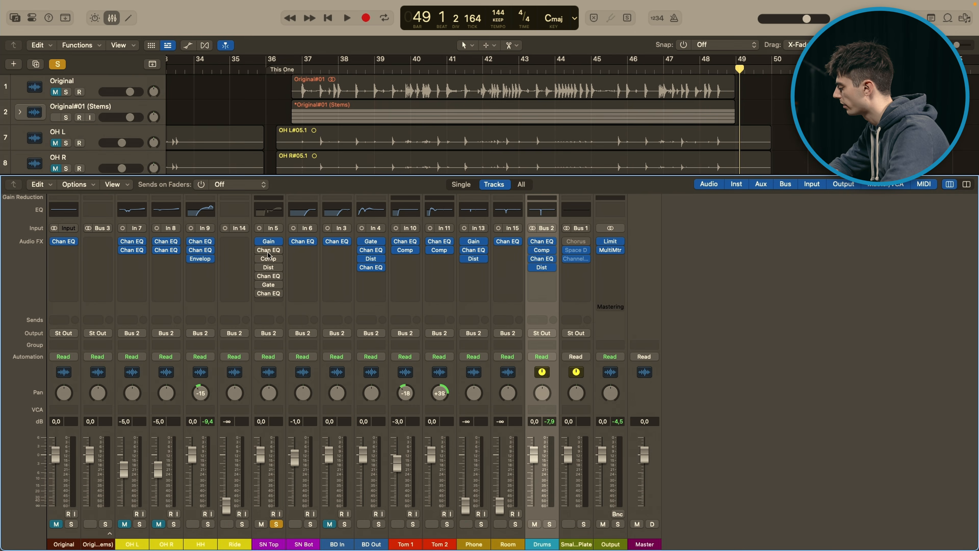
Step: Set a cycle range from about bar 38 to bar 41 and play the soloed SN Top in it
{"action": "key", "text": "x"}
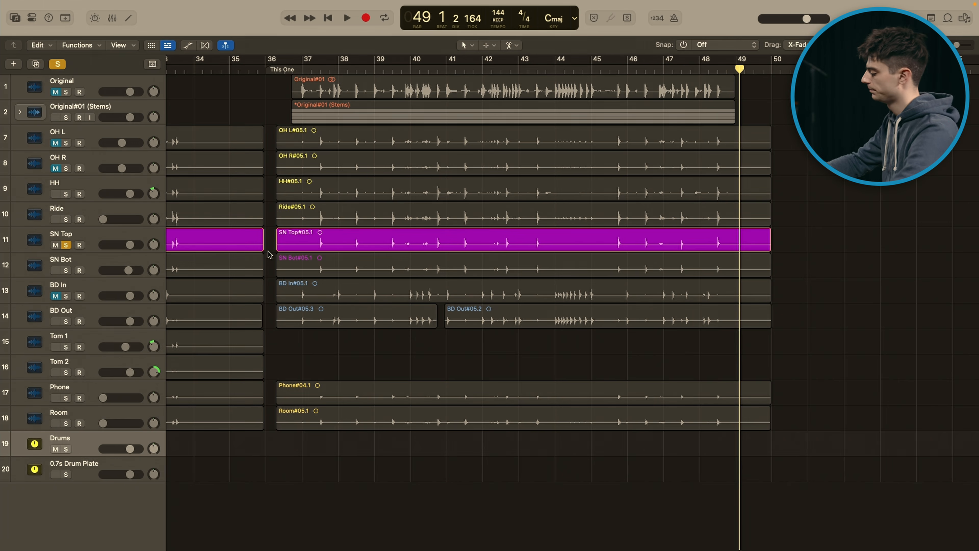
{"action": "left_click", "coordinate": [369, 69]}
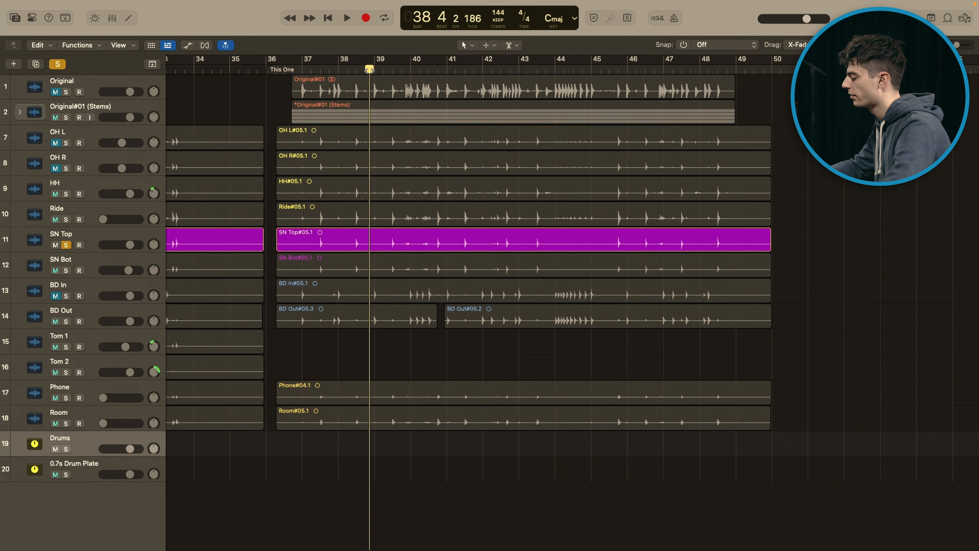
{"action": "left_click_drag", "start_coordinate": [351, 60], "coordinate": [462, 66]}
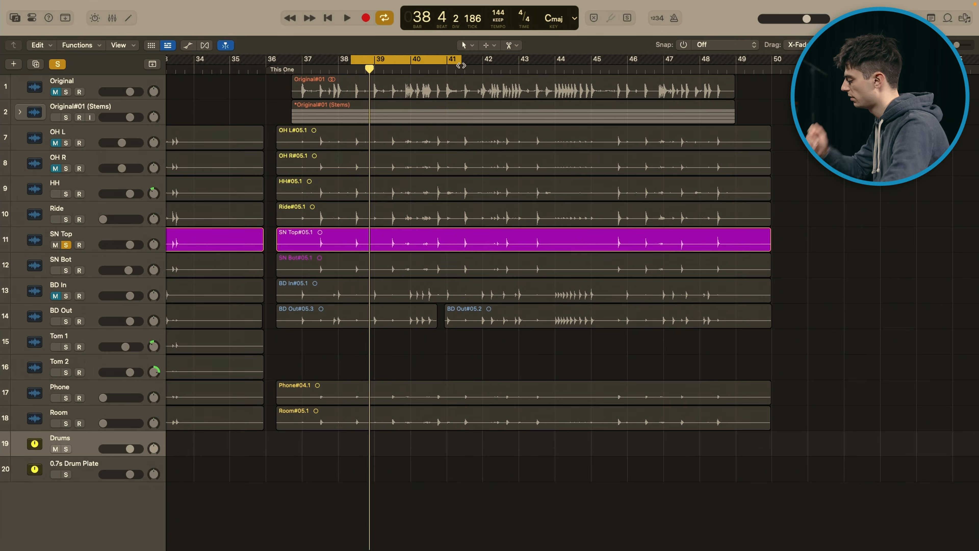
{"action": "key", "text": "x"}
{"action": "key", "text": "space"}
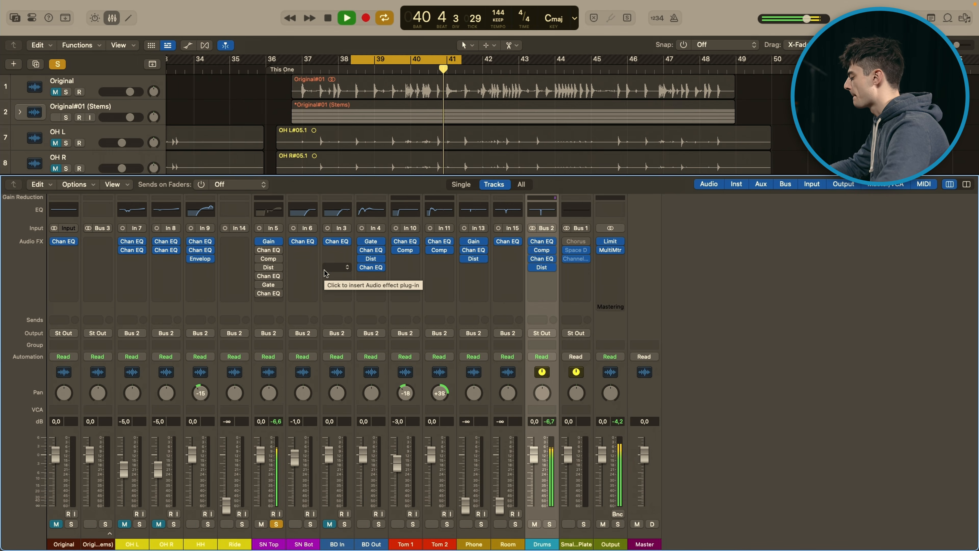
{"action": "key", "text": "space"}
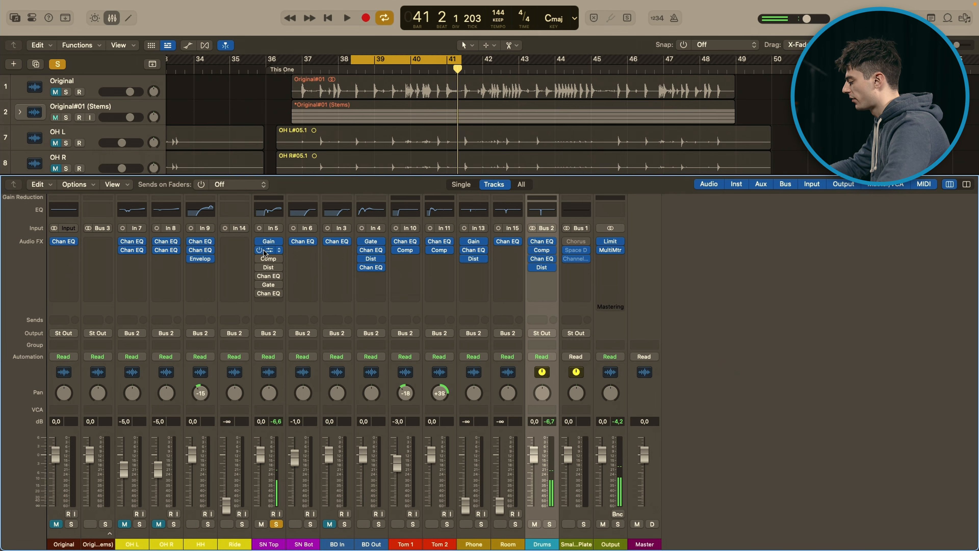
Step: Re-enable and open SN Top's first Channel EQ, examining its 482 Hz cut and high-frequency boosts with brief playback
{"action": "left_click", "coordinate": [264, 253]}
{"action": "left_click_drag", "start_coordinate": [610, 135], "coordinate": [539, 130]}
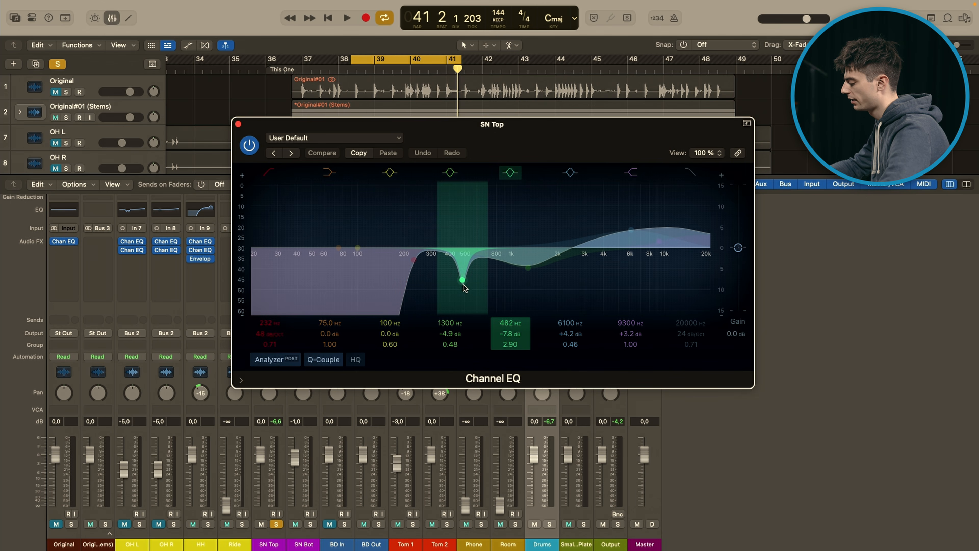
{"action": "key", "text": "space"}
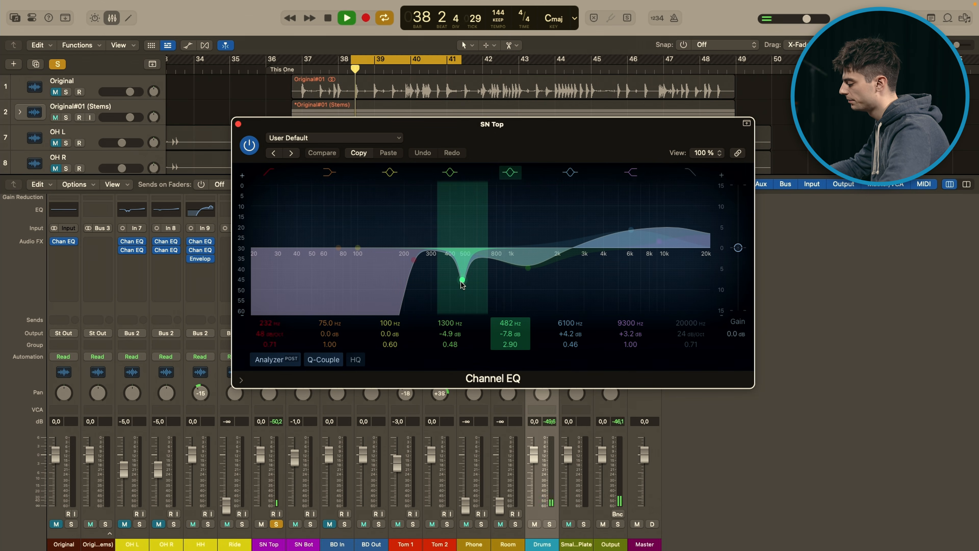
{"action": "key", "text": "space"}
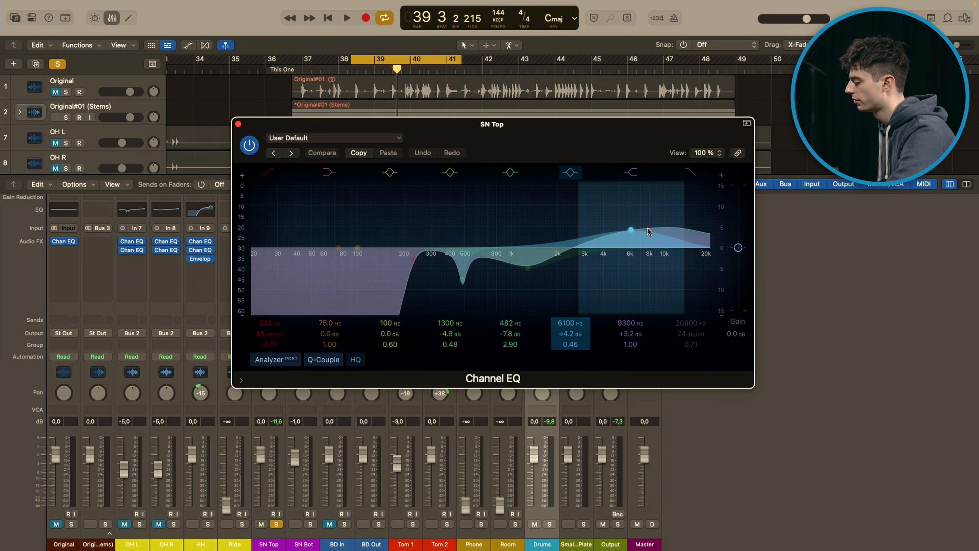
Step: Play the SN Top loop while switching its first Channel EQ off and on for comparison, then close the EQ
{"action": "key", "text": "space"}
{"action": "left_click", "coordinate": [250, 146]}
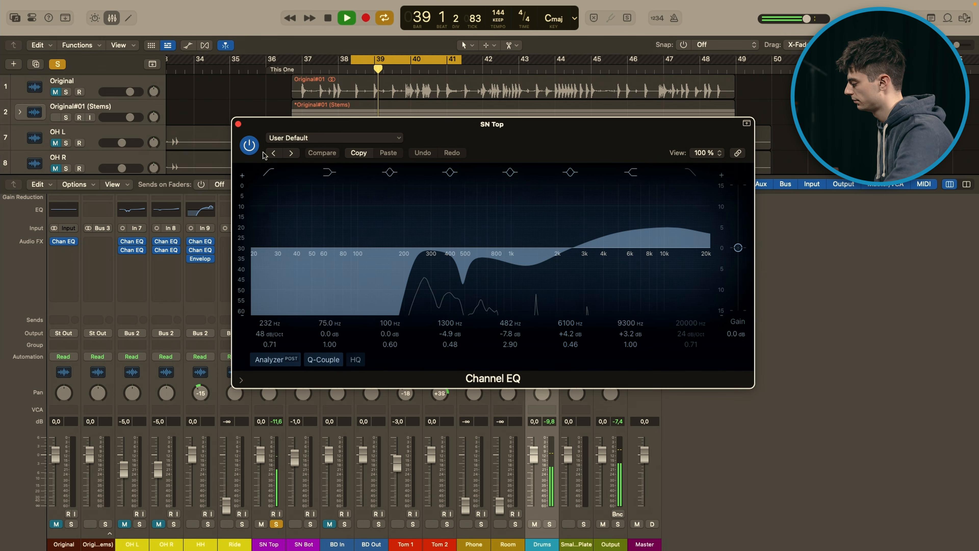
{"action": "left_click", "coordinate": [250, 146]}
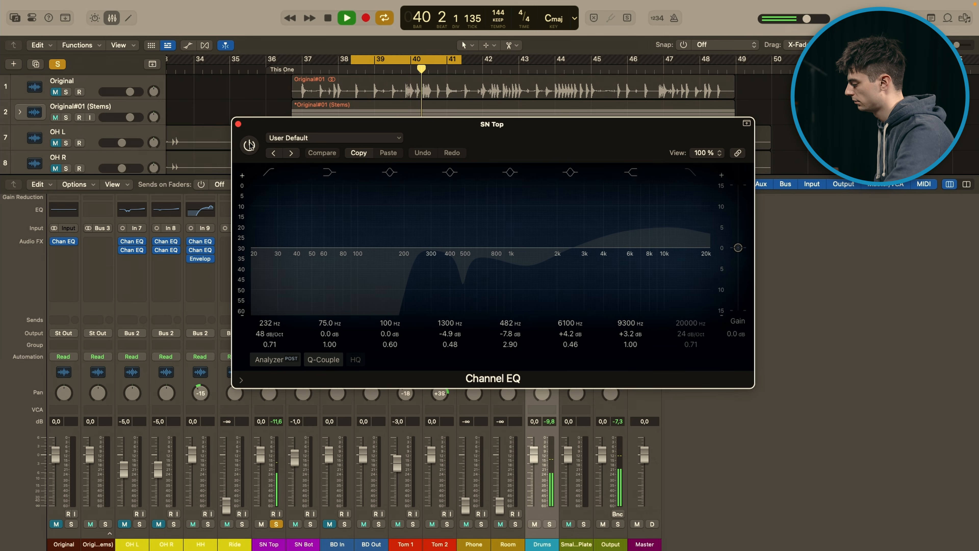
{"action": "left_click", "coordinate": [249, 146]}
{"action": "left_click", "coordinate": [238, 124]}
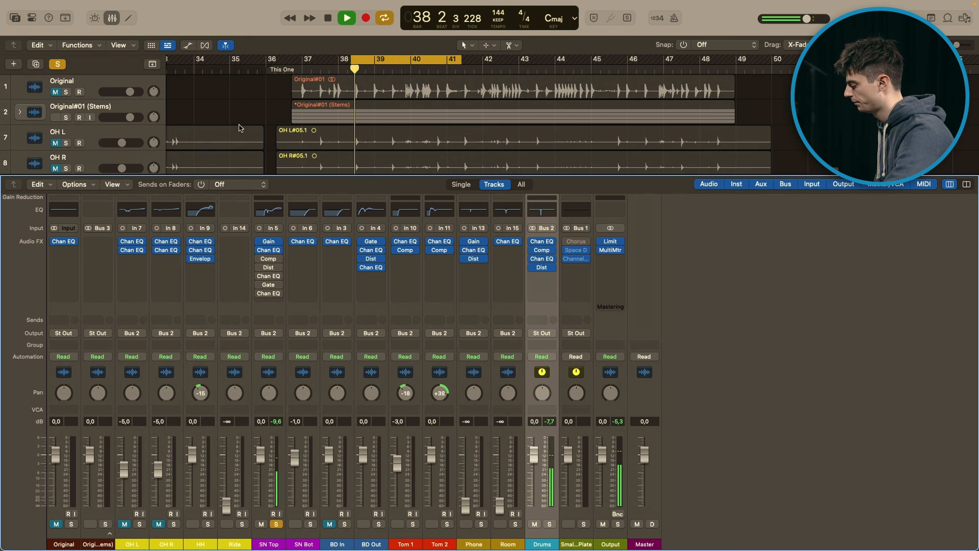
Step: Re-enable and open SN Top's Compressor, play the loop through it and check its attack and release before closing it
{"action": "key", "text": "space"}
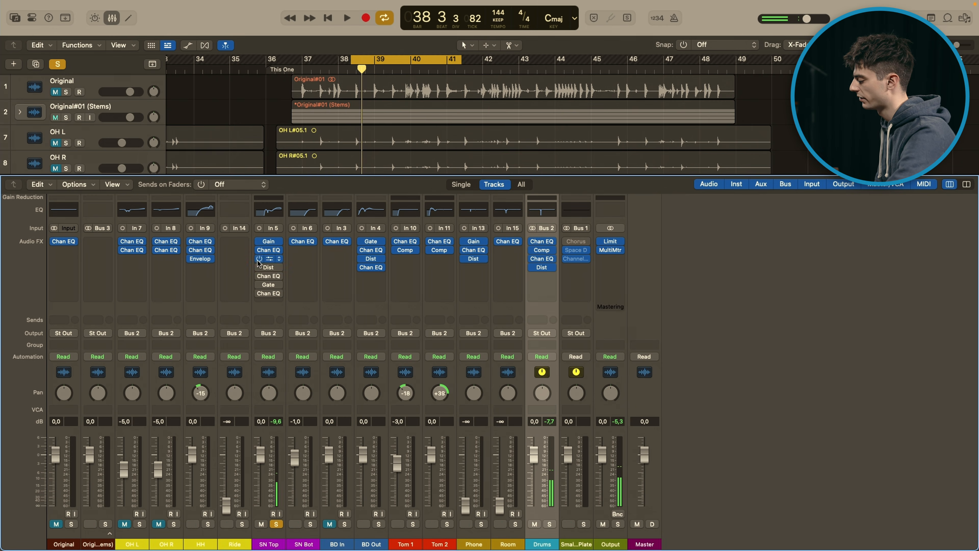
{"action": "left_click", "coordinate": [269, 259]}
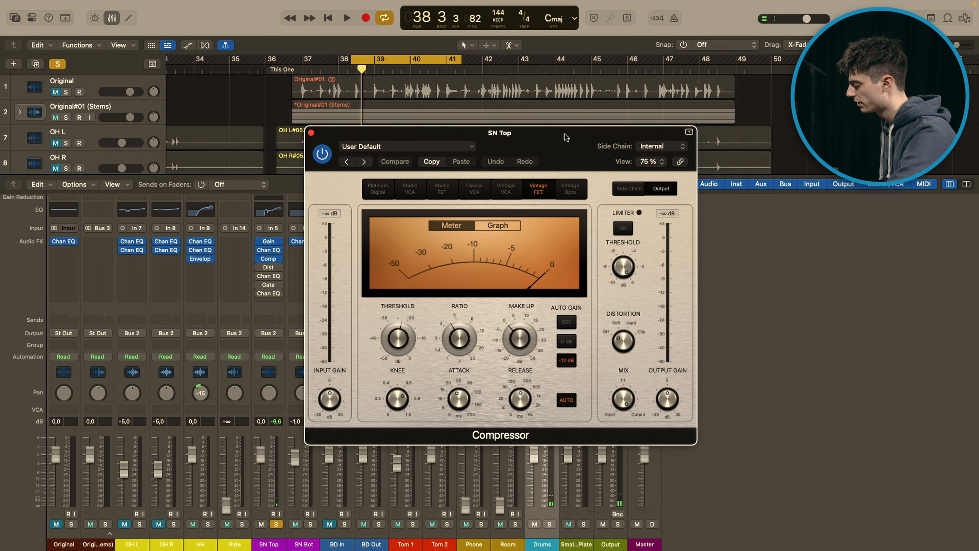
{"action": "key", "text": "space"}
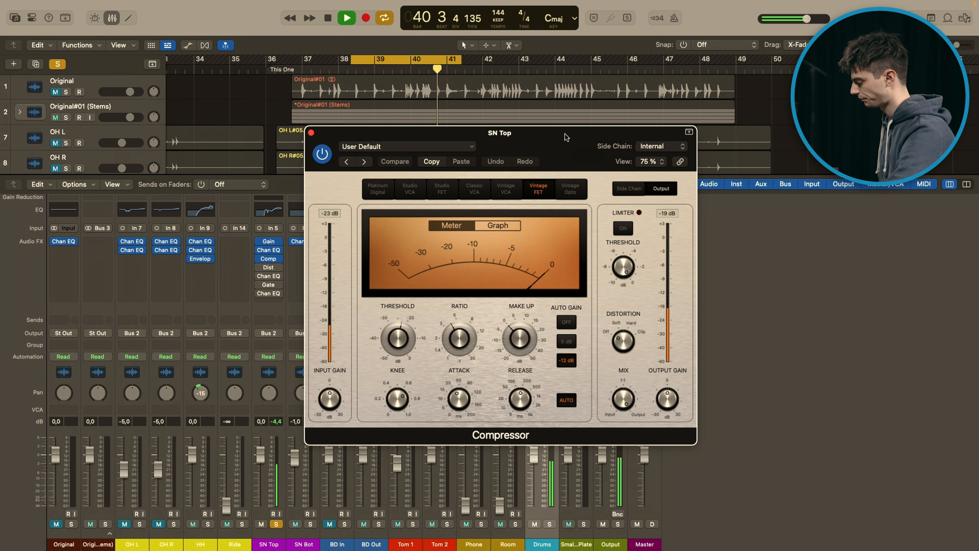
{"action": "key", "text": "space"}
{"action": "mouse_move", "coordinate": [526, 412]}
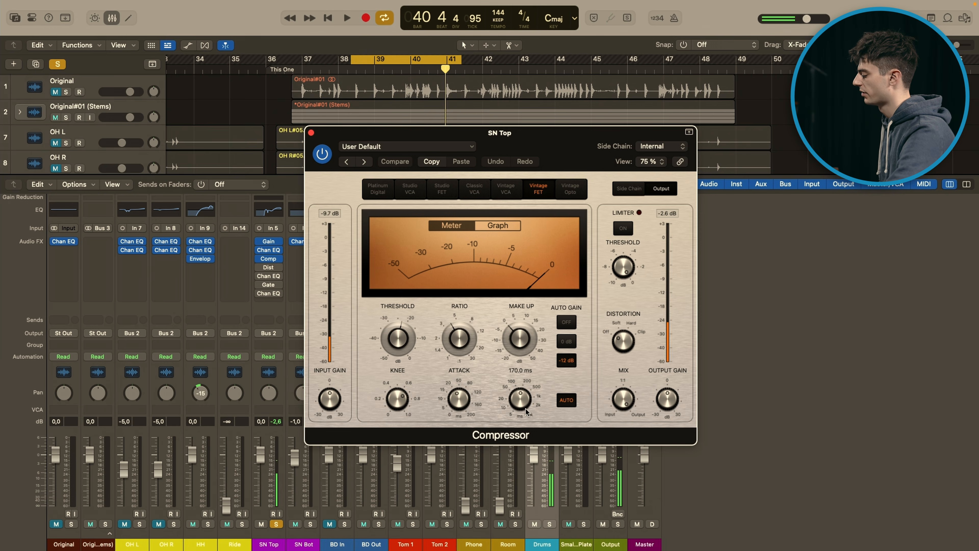
{"action": "mouse_move", "coordinate": [457, 401]}
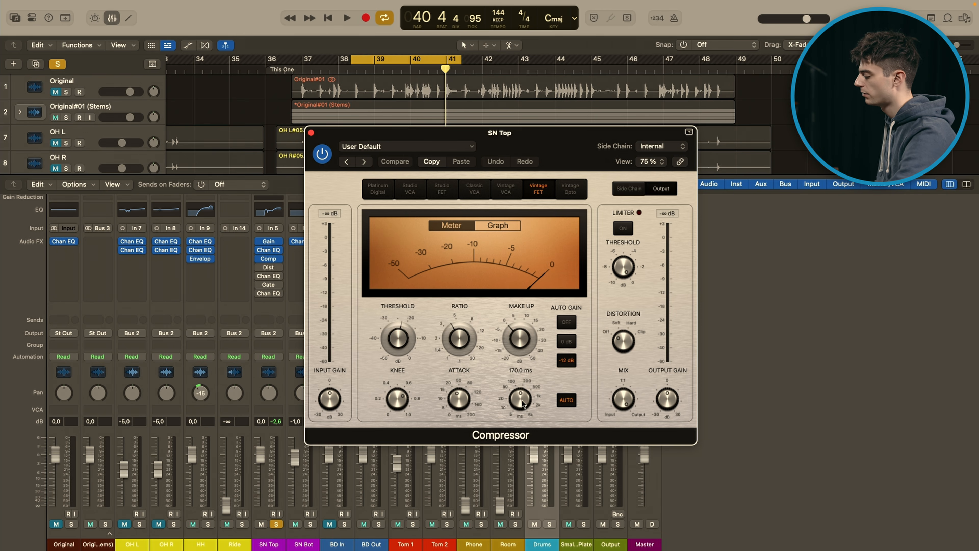
{"action": "left_click", "coordinate": [311, 132]}
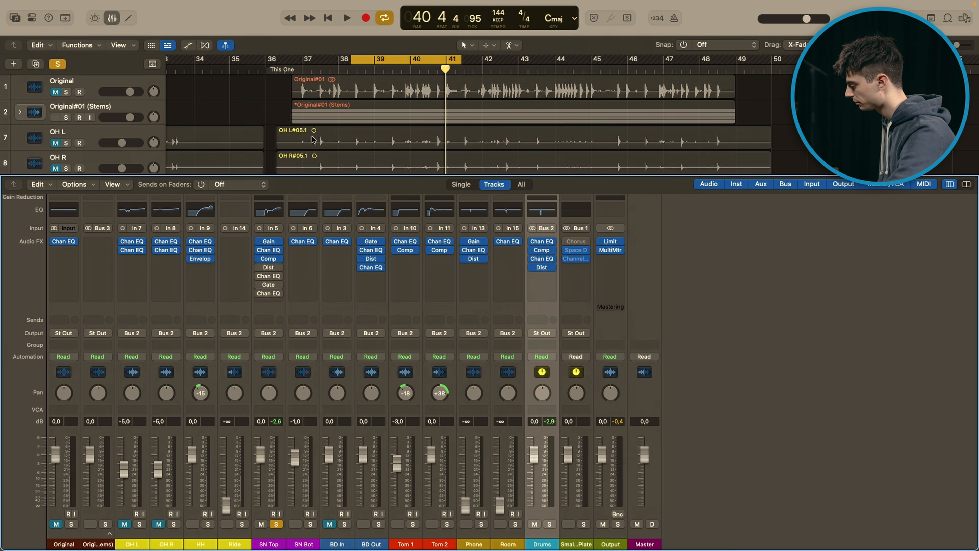
Step: Re-enable and open SN Top's Distortion, then play the loop while switching the effect off and on for comparison
{"action": "left_click", "coordinate": [259, 269]}
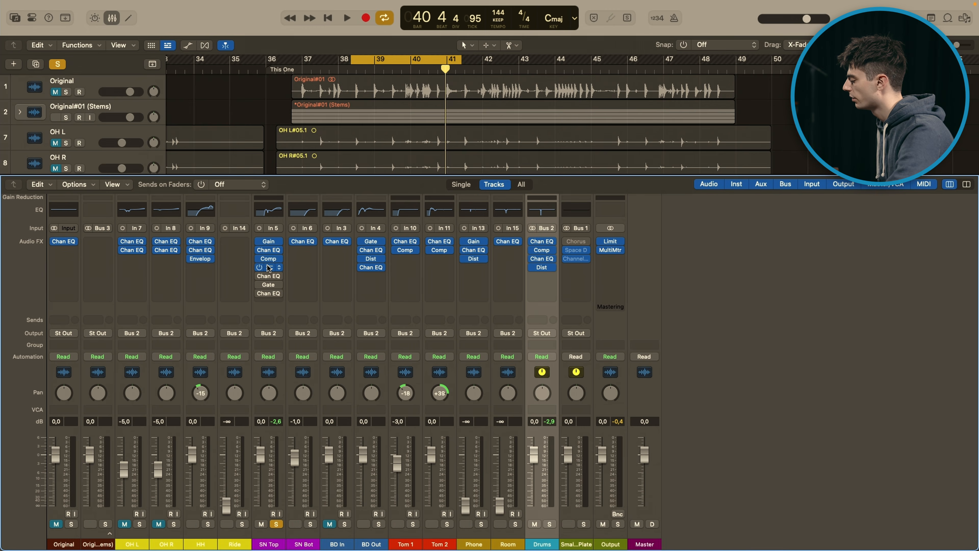
{"action": "left_click", "coordinate": [269, 267]}
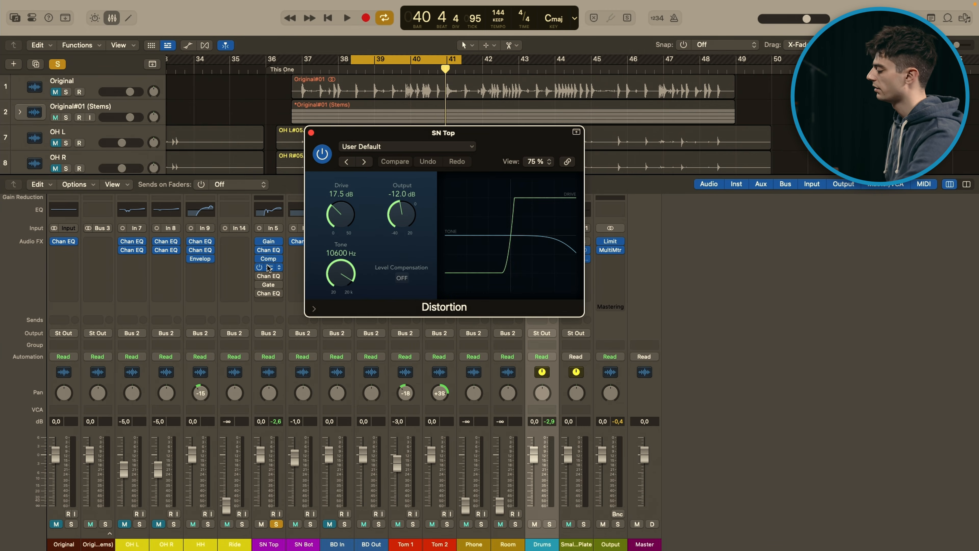
{"action": "left_click_drag", "start_coordinate": [491, 142], "coordinate": [560, 140]}
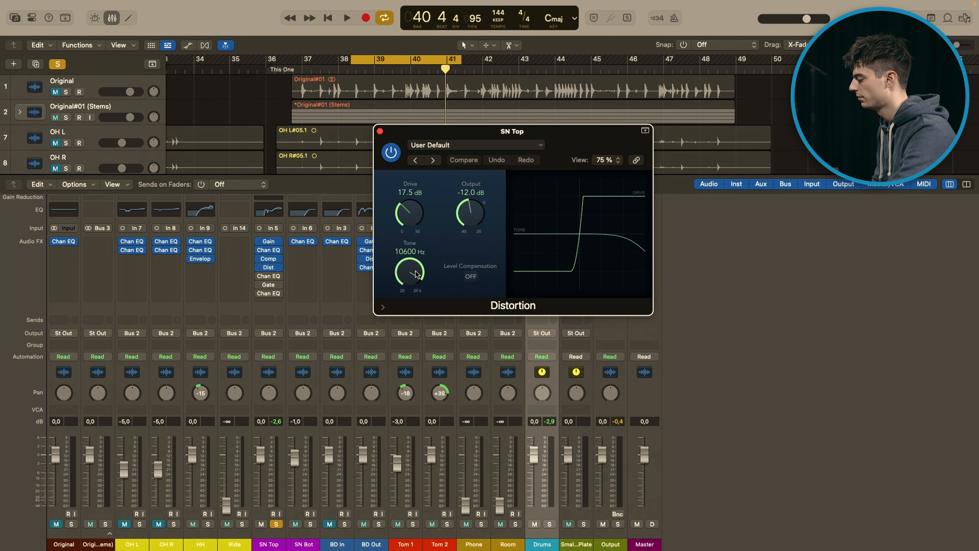
{"action": "key", "text": "space"}
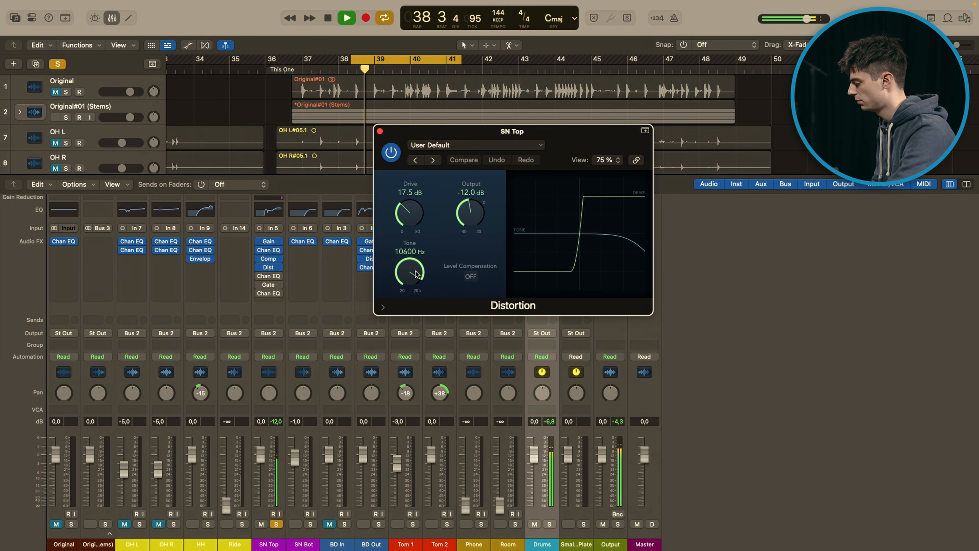
{"action": "left_click", "coordinate": [392, 154]}
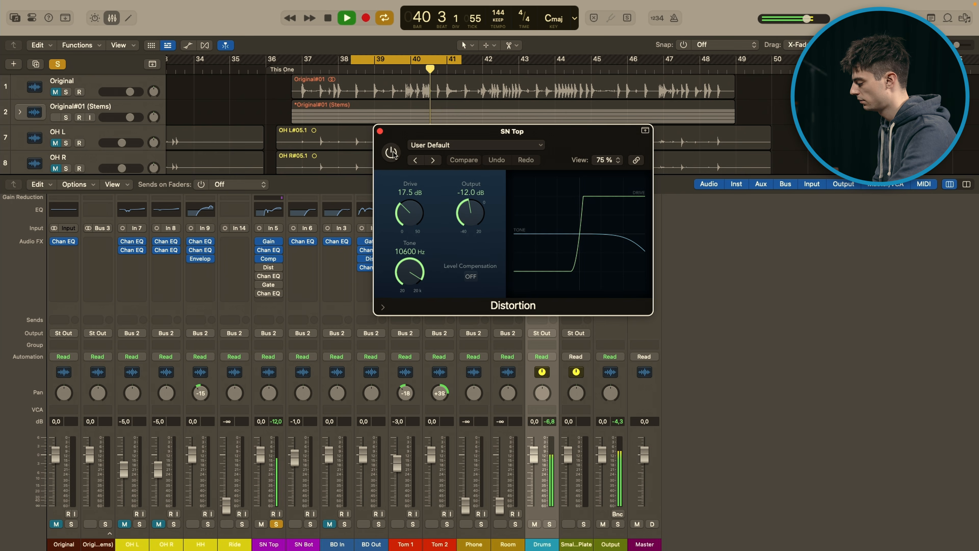
{"action": "left_click", "coordinate": [392, 153]}
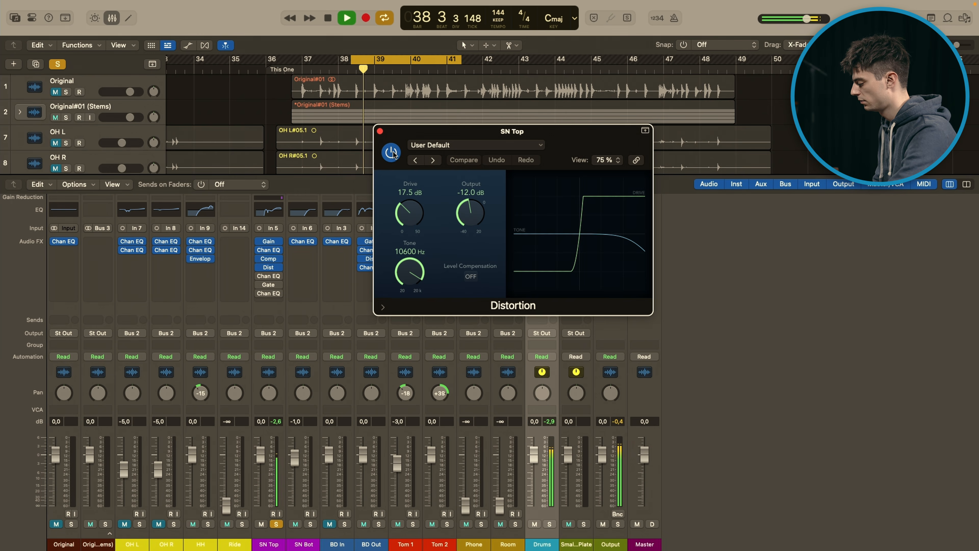
{"action": "key", "text": "space"}
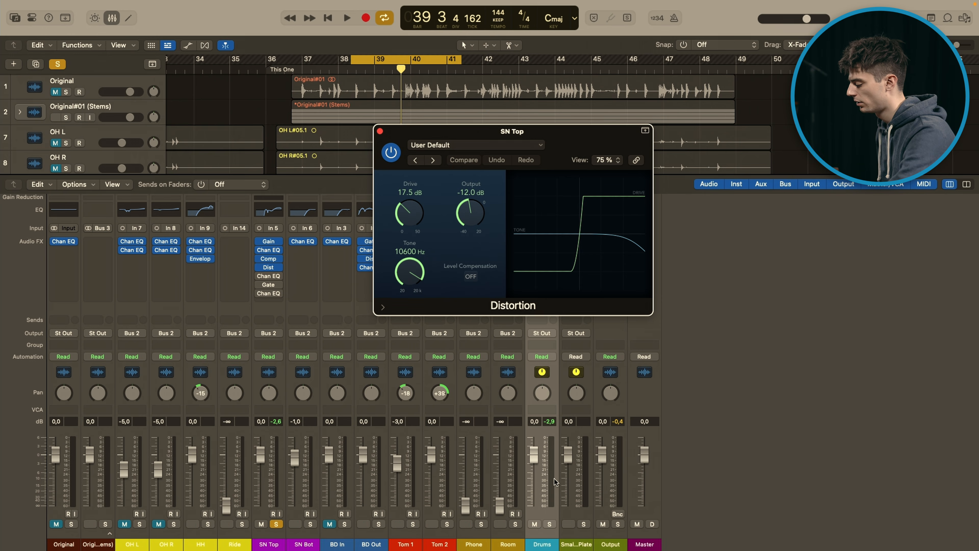
Step: Replay the SN Top loop and bypass Distortion partway through, then stop, re-enable the effect and close it
{"action": "key", "text": "space"}
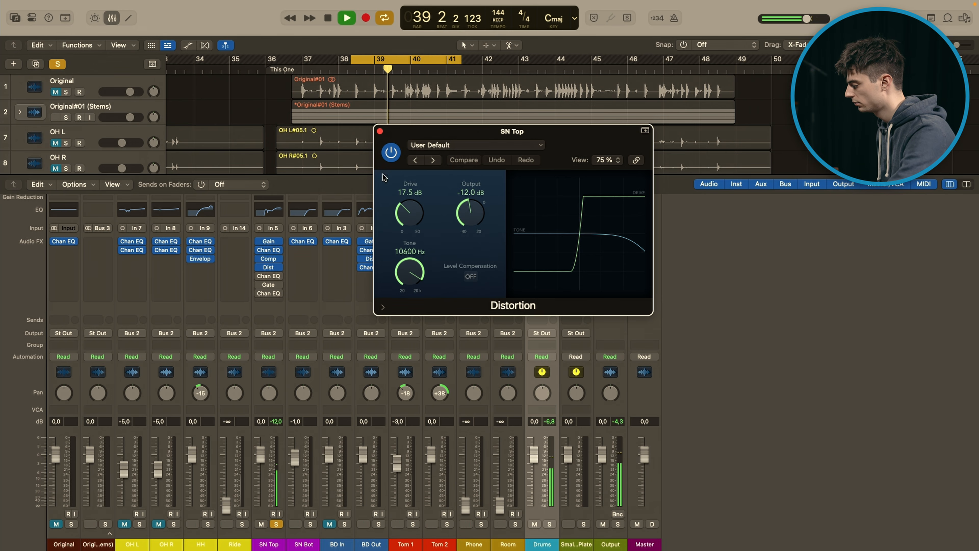
{"action": "left_click", "coordinate": [391, 153]}
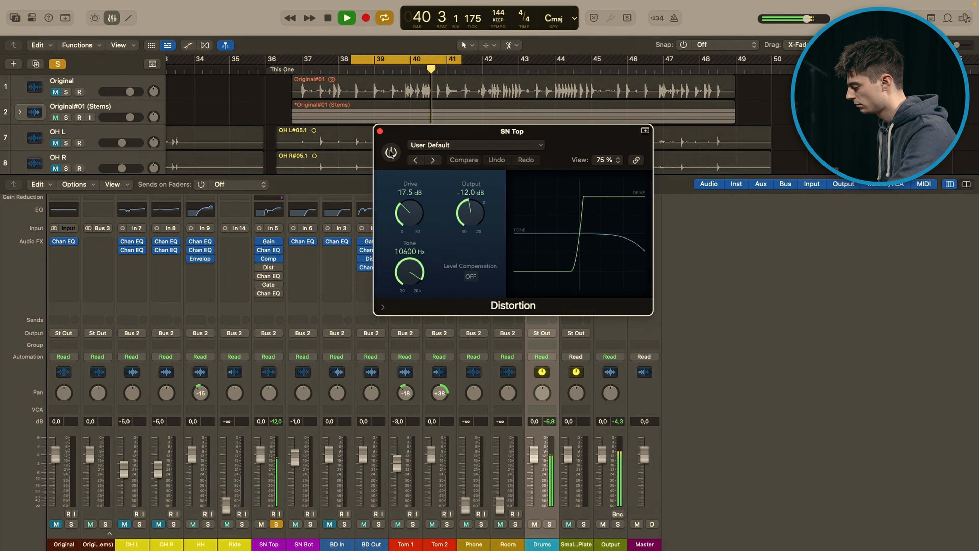
{"action": "key", "text": "space"}
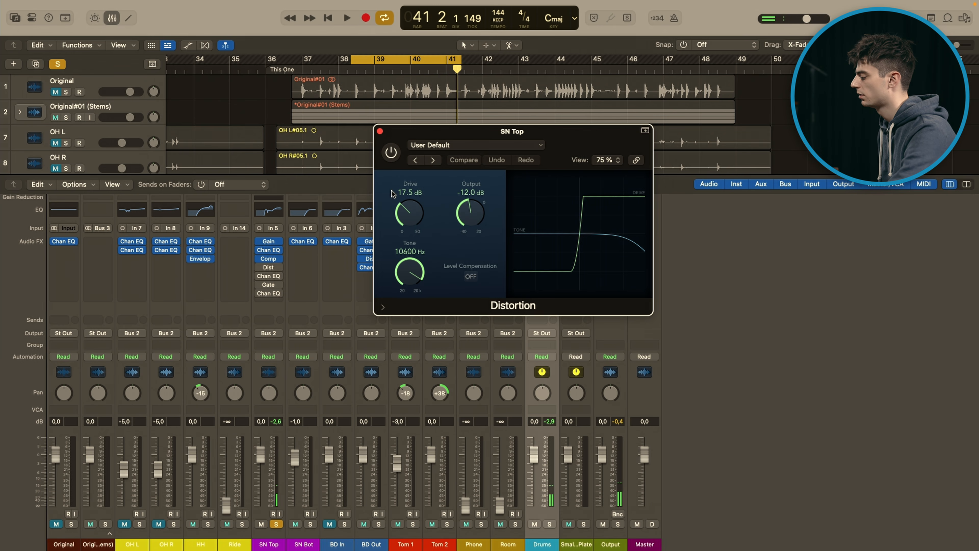
{"action": "left_click", "coordinate": [391, 153]}
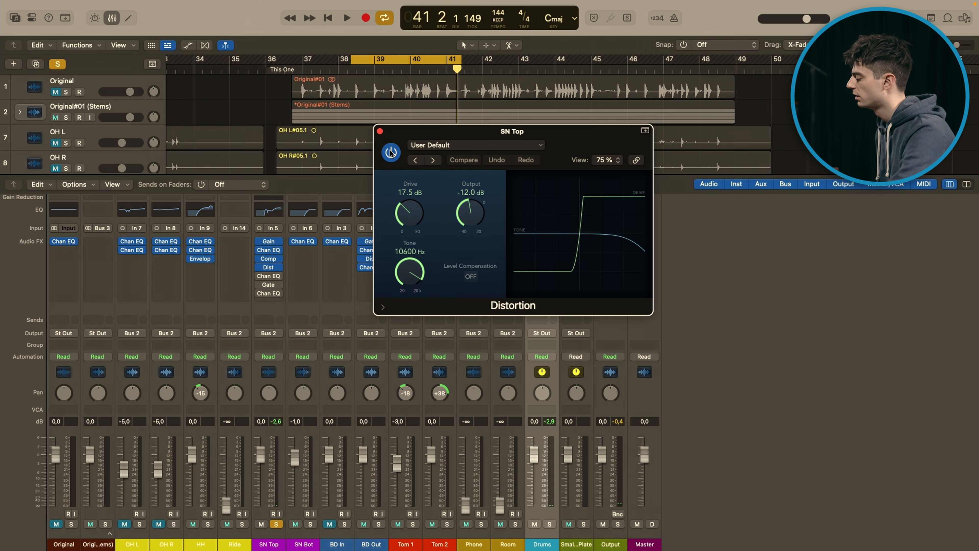
{"action": "left_click", "coordinate": [380, 131]}
Step: Re-enable and open SN Top's second Channel EQ, compare the loop with it off and on, then close it
{"action": "mouse_move", "coordinate": [260, 277]}
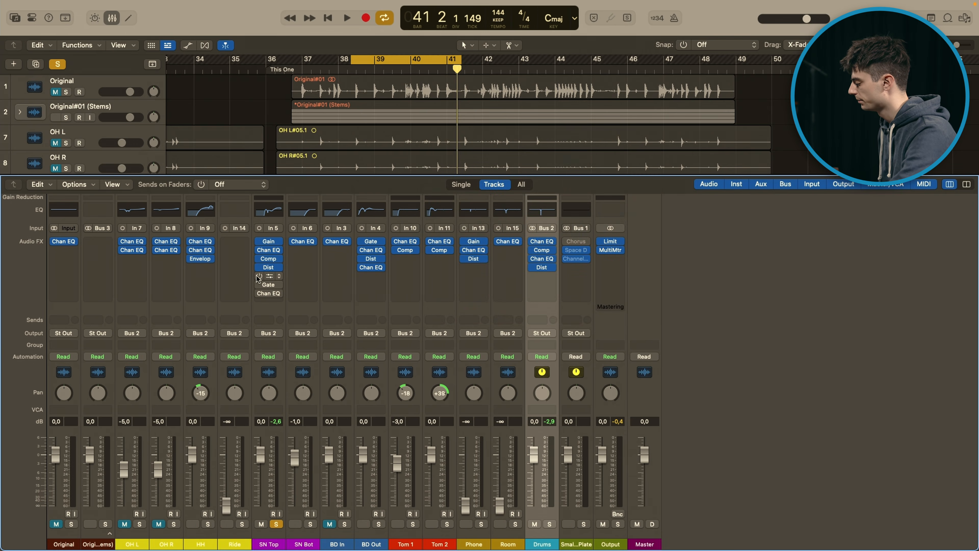
{"action": "left_click", "coordinate": [269, 277]}
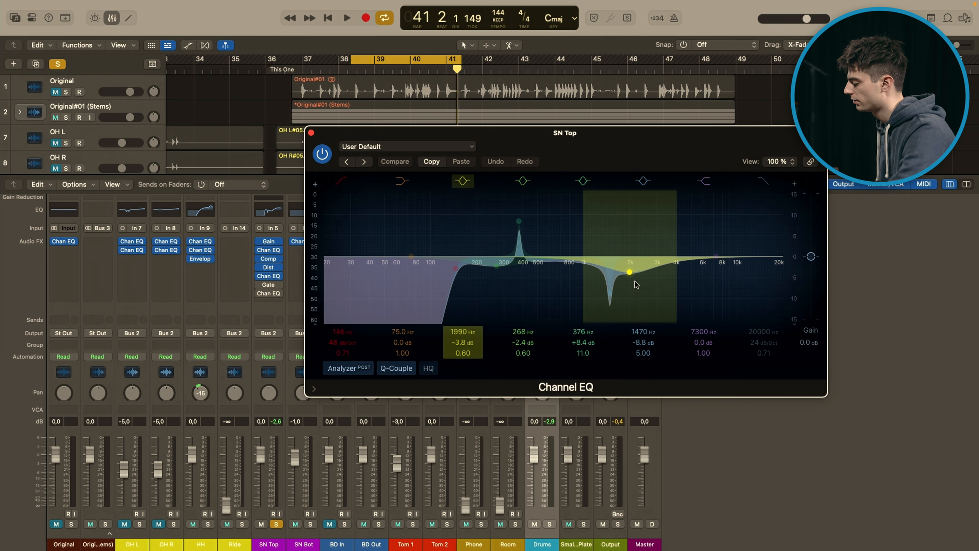
{"action": "key", "text": "space"}
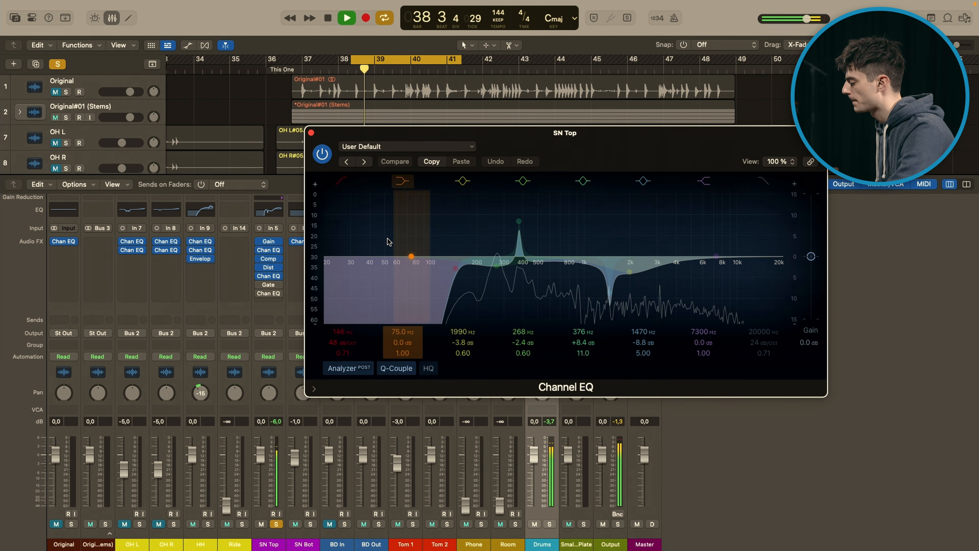
{"action": "left_click", "coordinate": [324, 154]}
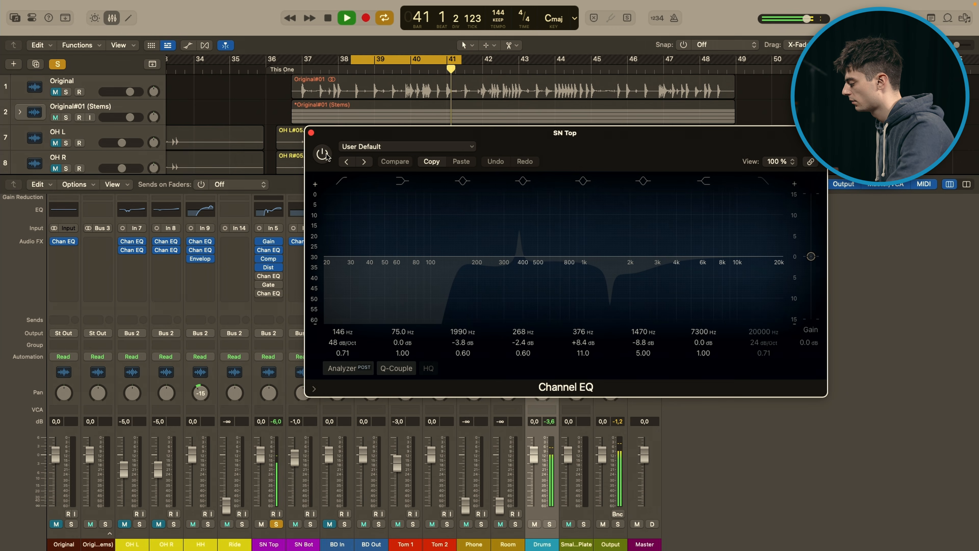
{"action": "left_click", "coordinate": [324, 155]}
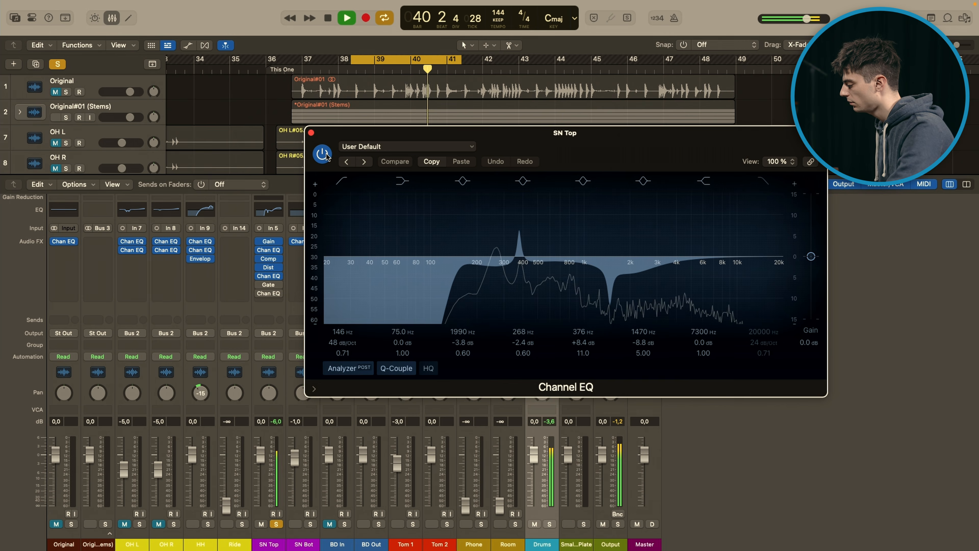
{"action": "key", "text": "space"}
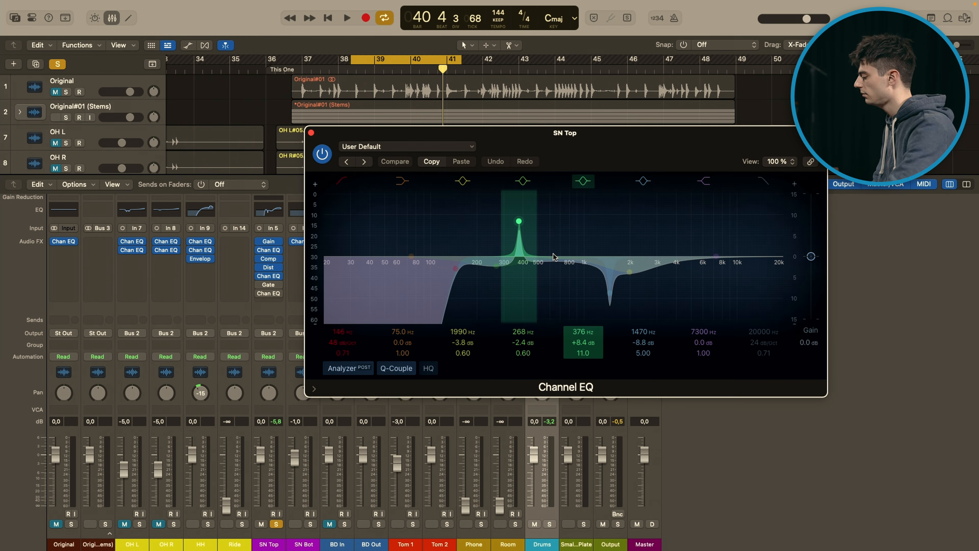
{"action": "left_click", "coordinate": [311, 133]}
Step: Re-enable and open SN Top's Noise Gate, examine its threshold and attack between short playbacks of the loop, then close it
{"action": "mouse_move", "coordinate": [270, 286]}
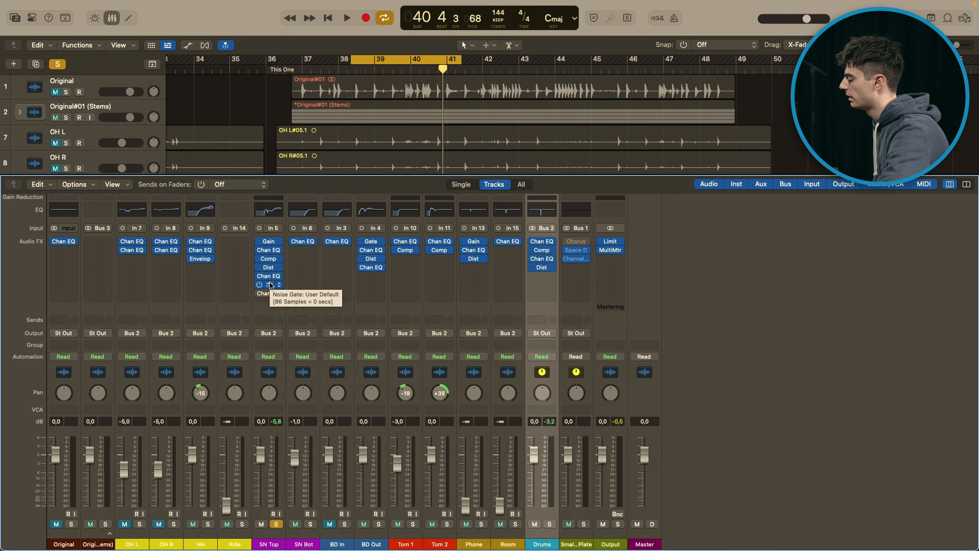
{"action": "left_click", "coordinate": [270, 285]}
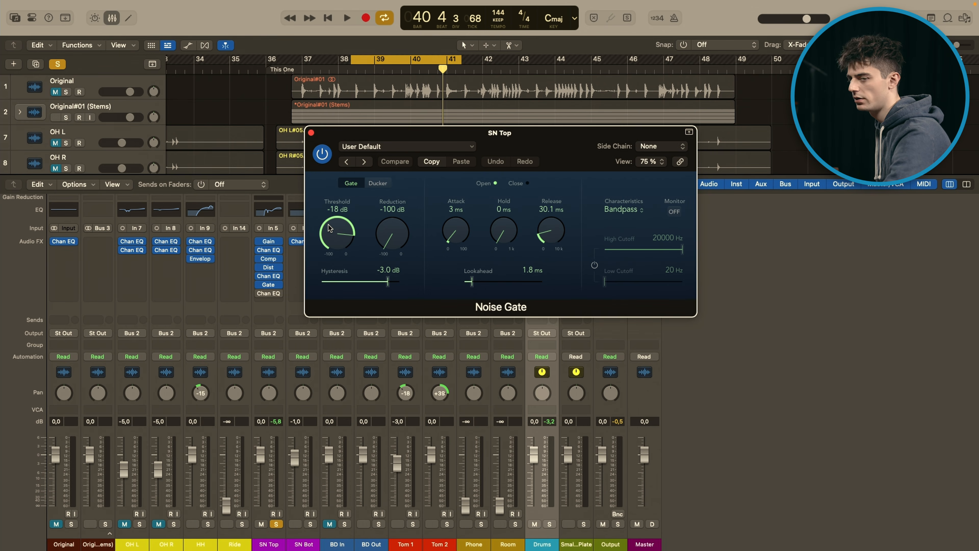
{"action": "key", "text": "space"}
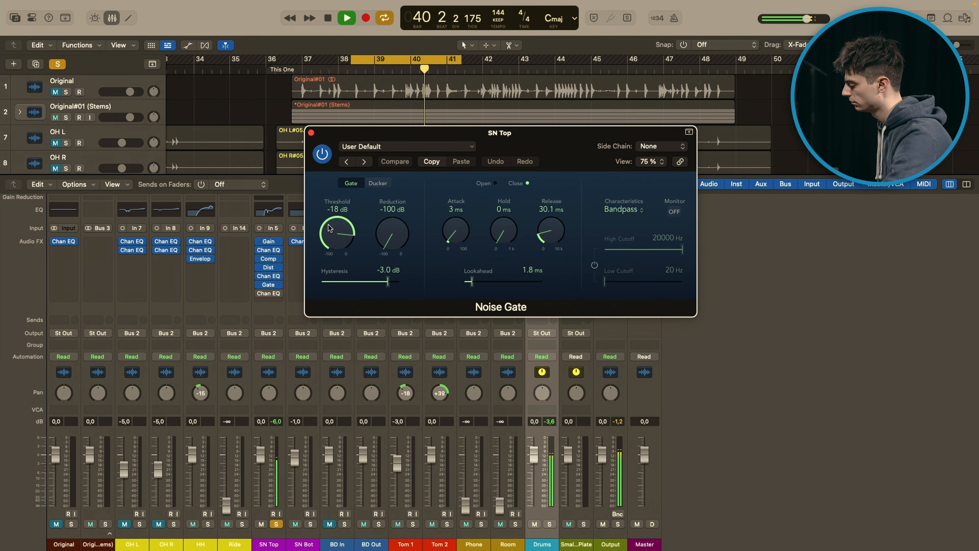
{"action": "key", "text": "space"}
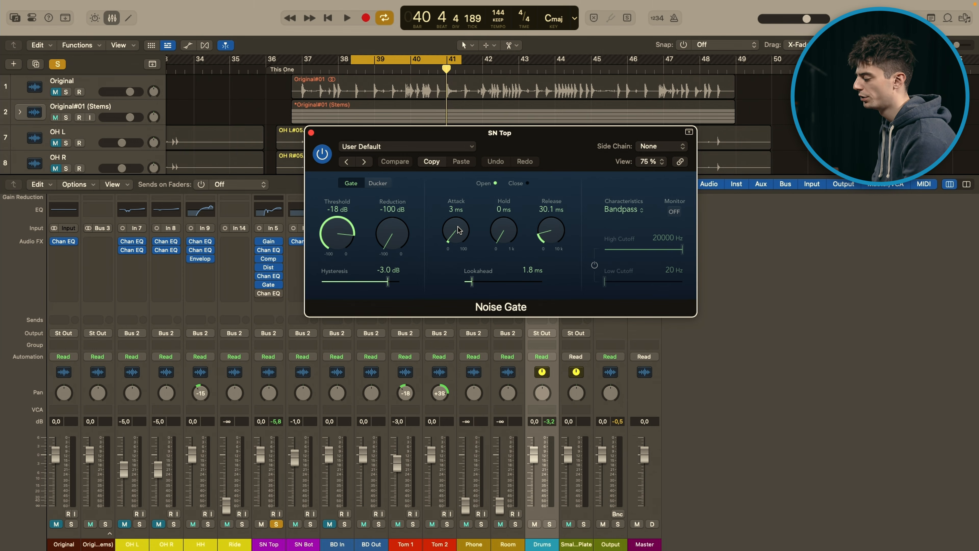
{"action": "key", "text": "space"}
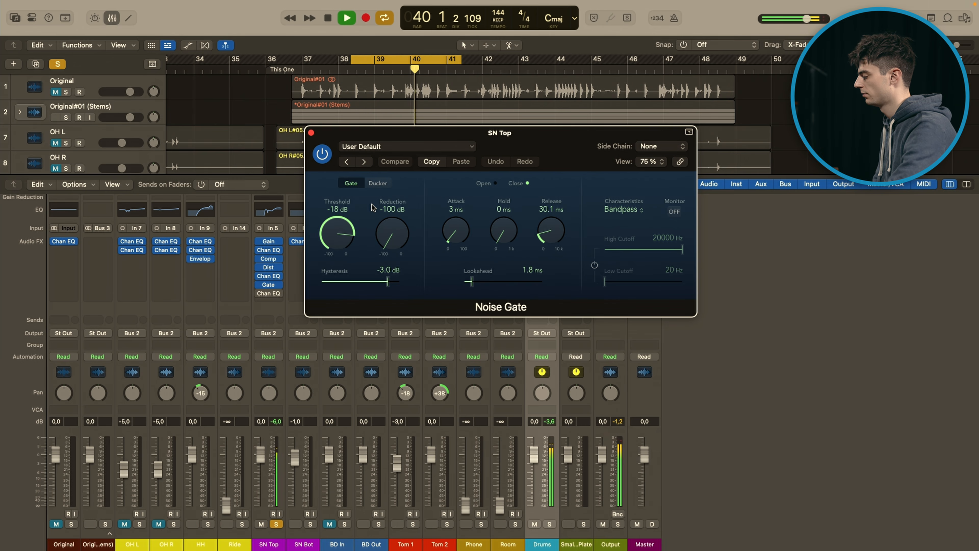
{"action": "key", "text": "space"}
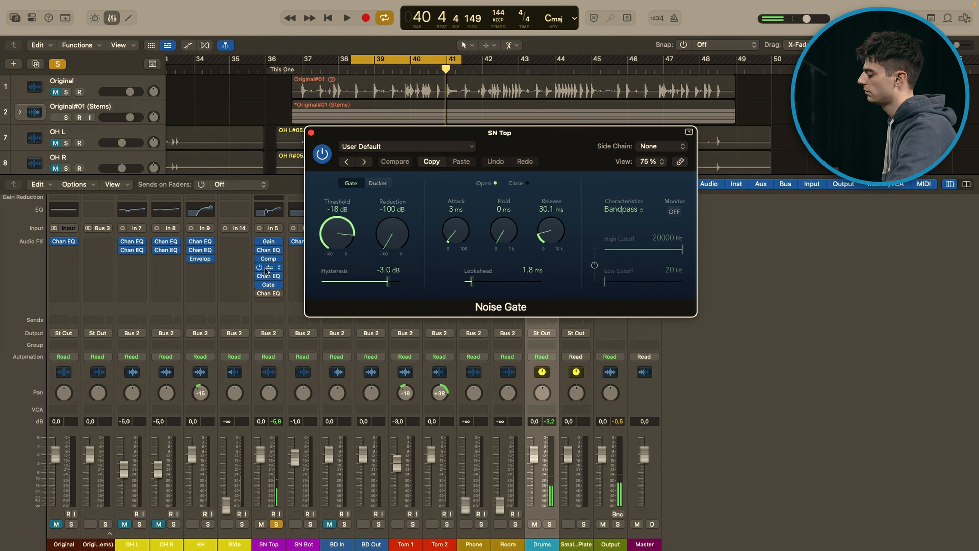
{"action": "mouse_move", "coordinate": [273, 286]}
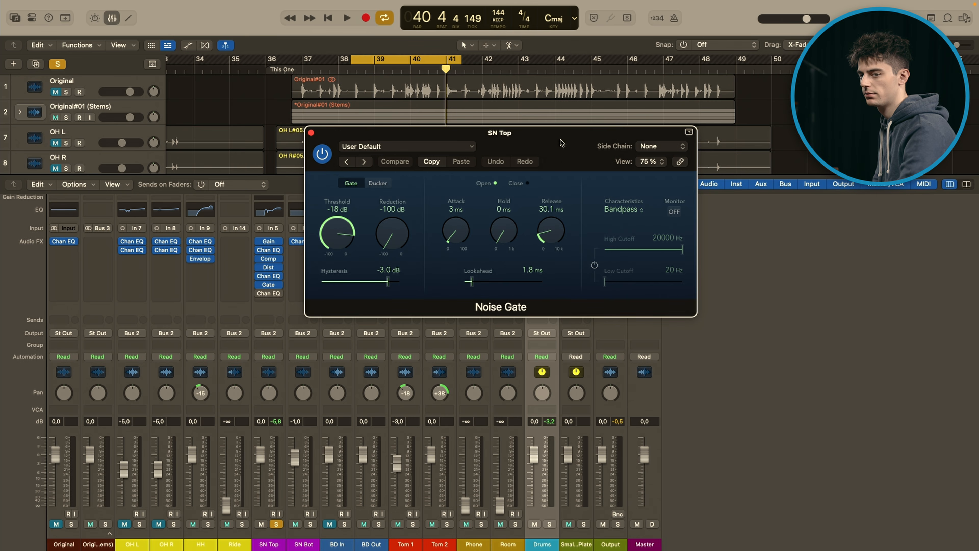
{"action": "key", "text": "space"}
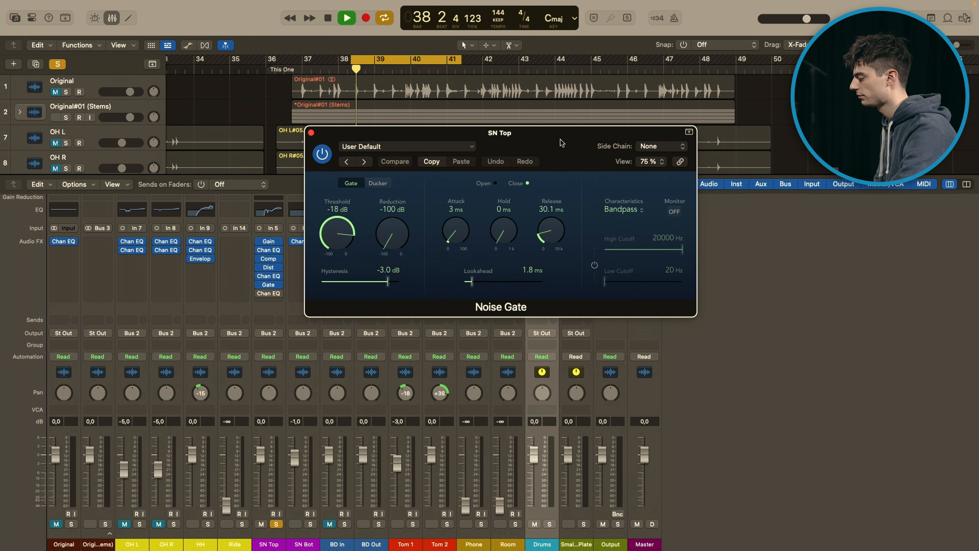
{"action": "left_click", "coordinate": [311, 133]}
Step: Stop playback, re-enable SN Top's last Channel EQ and inspect its 580 Hz and 5350 Hz bands, then close it and select the SN Top channel
{"action": "key", "text": "space"}
{"action": "left_click", "coordinate": [269, 294]}
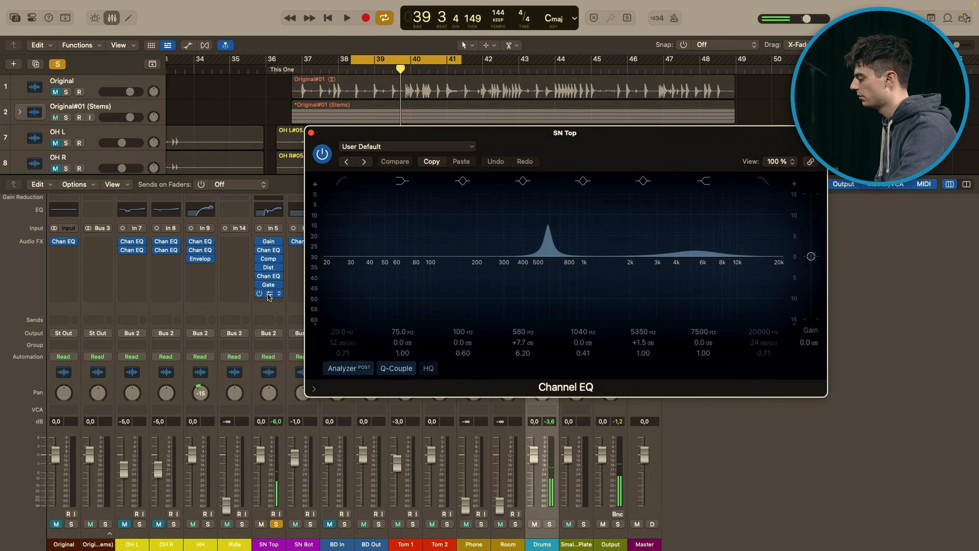
{"action": "left_click_drag", "start_coordinate": [620, 155], "coordinate": [598, 144]}
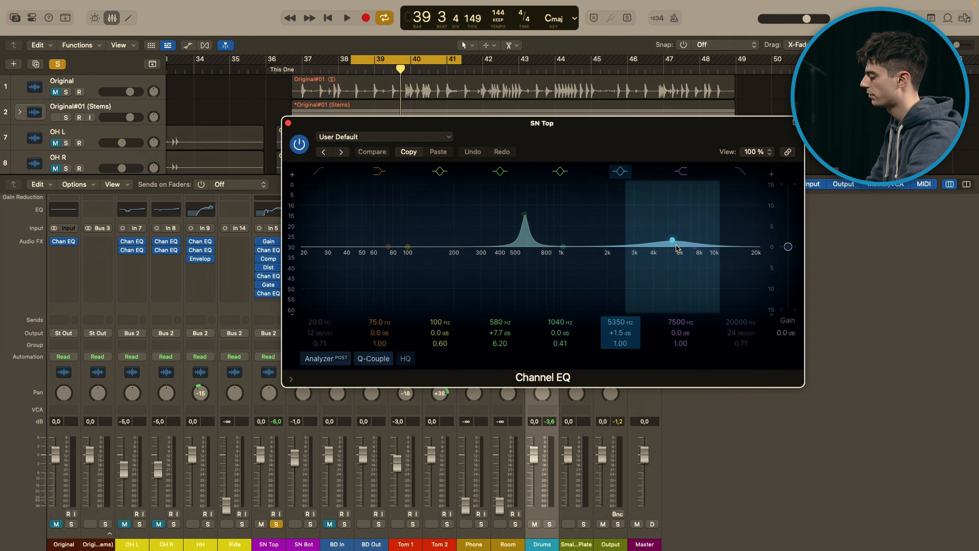
{"action": "left_click", "coordinate": [288, 123]}
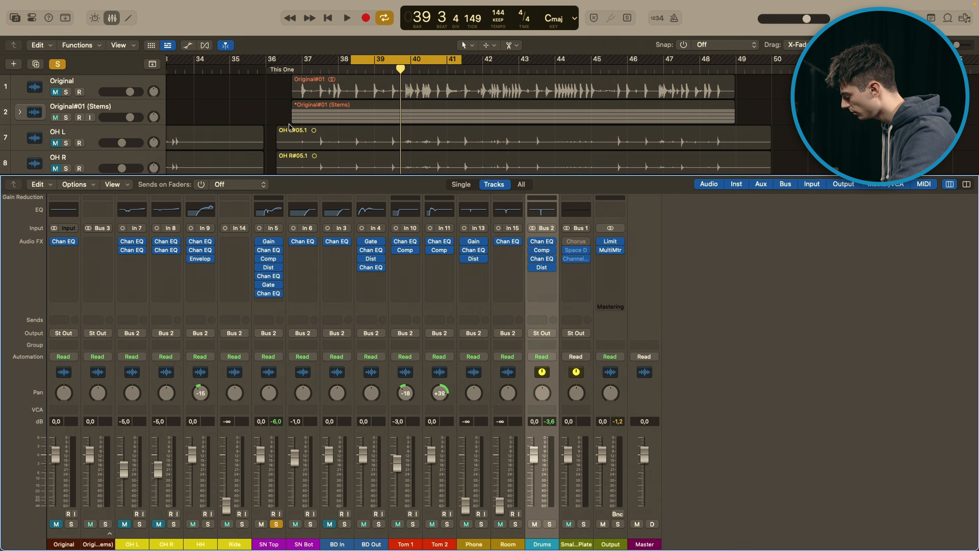
{"action": "left_click", "coordinate": [277, 465]}
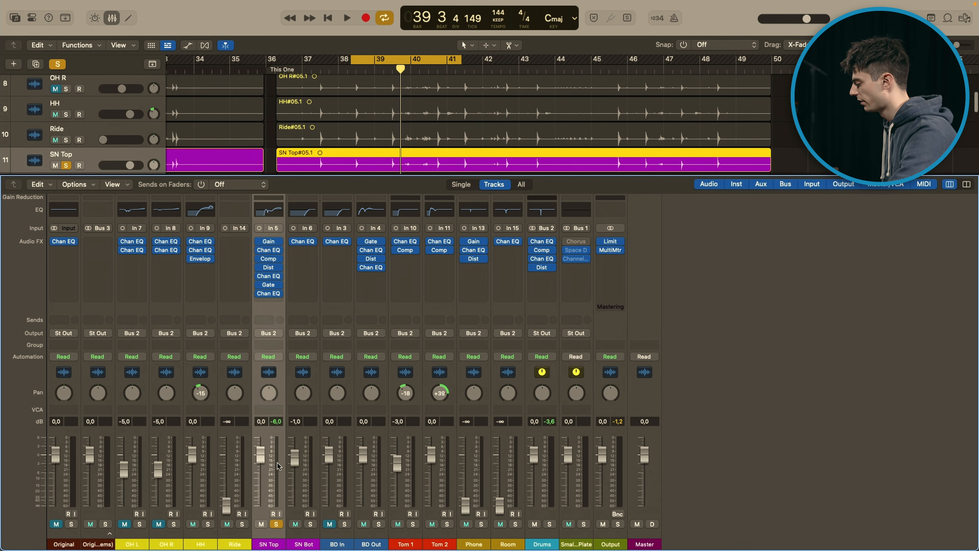
Step: Play the soloed SN Top loop with its full effects chain enabled, then stop playback and unsolo the track
{"action": "key", "text": "space"}
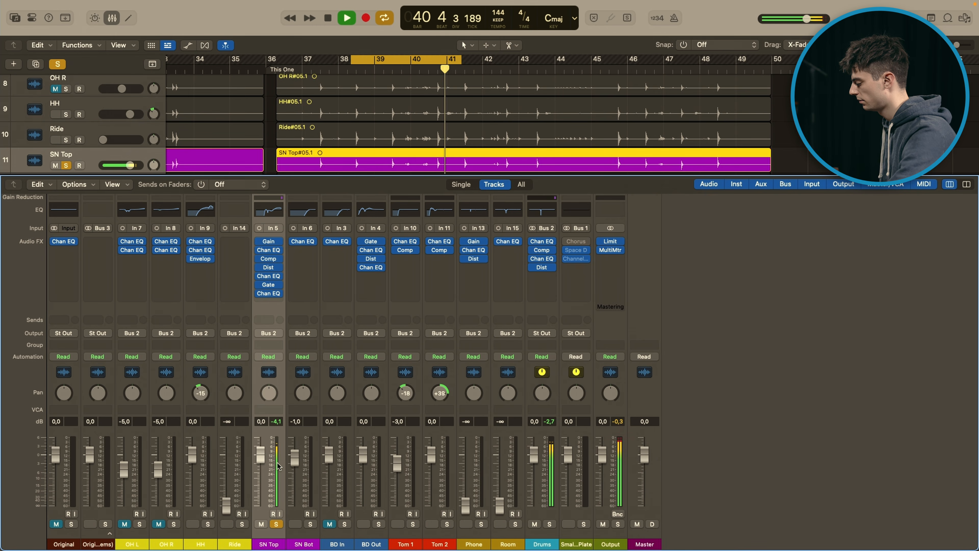
{"action": "key", "text": "space"}
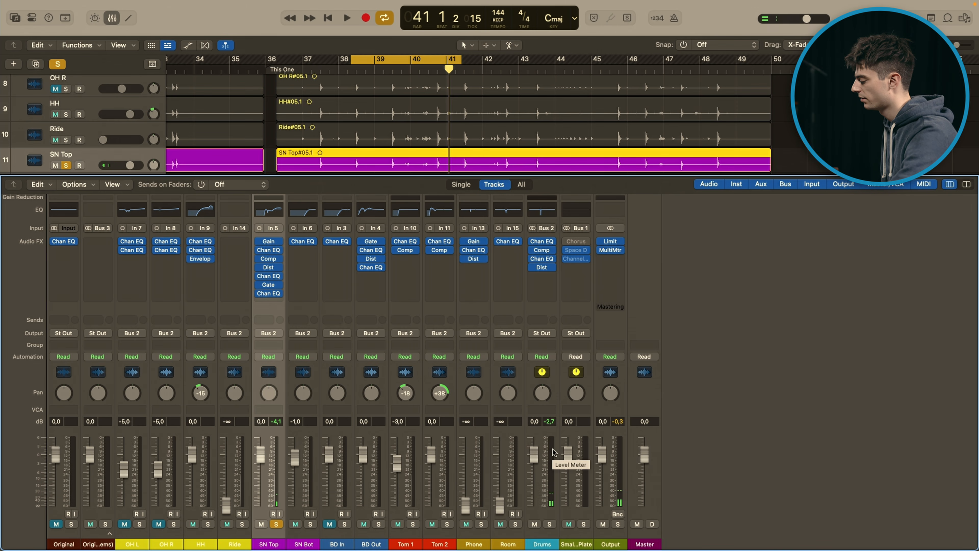
{"action": "mouse_move", "coordinate": [260, 251]}
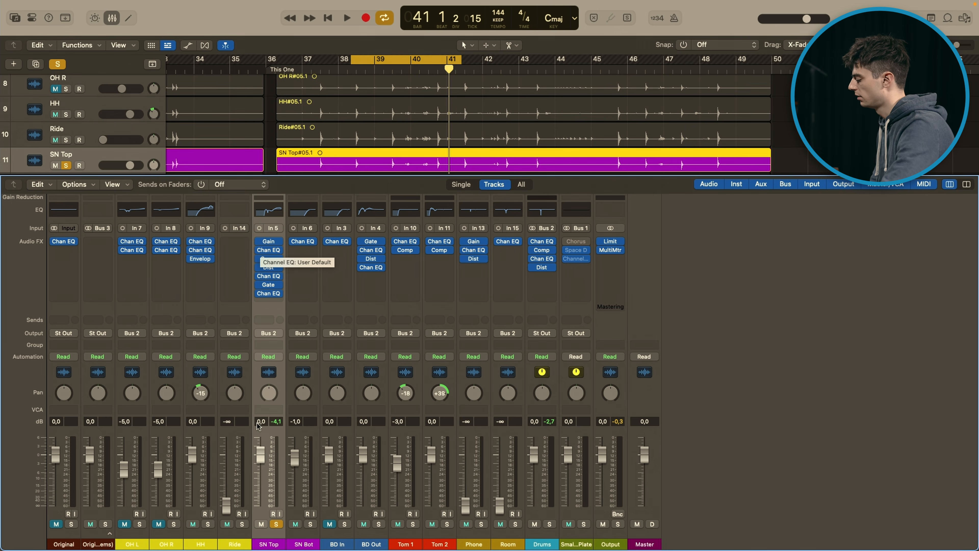
{"action": "left_click", "coordinate": [275, 524]}
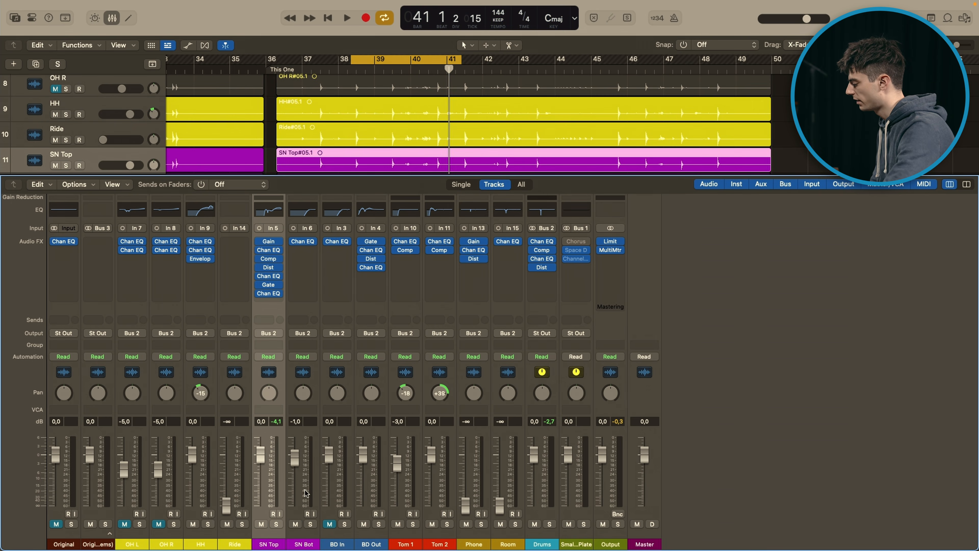
Step: Select and solo SN Bot, open its Channel EQ to inspect the 2500 Hz low cut, then close it
{"action": "left_click", "coordinate": [305, 493]}
{"action": "left_click", "coordinate": [311, 523]}
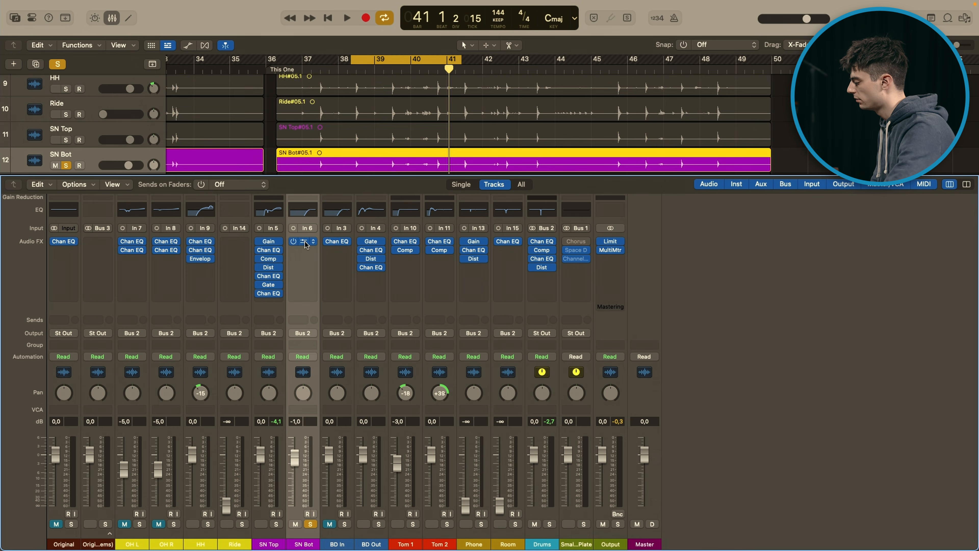
{"action": "left_click", "coordinate": [303, 241]}
{"action": "left_click_drag", "start_coordinate": [711, 139], "coordinate": [679, 125]}
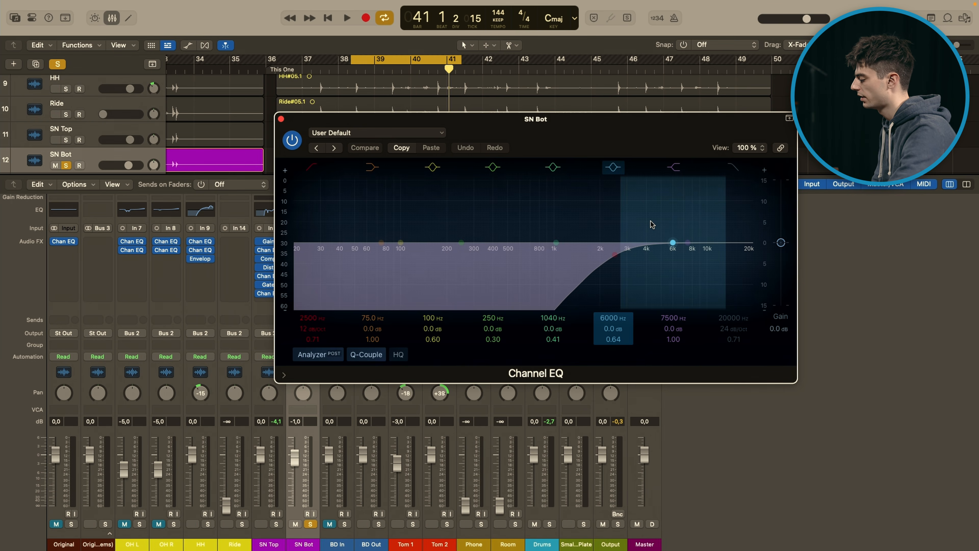
{"action": "left_click", "coordinate": [281, 119]}
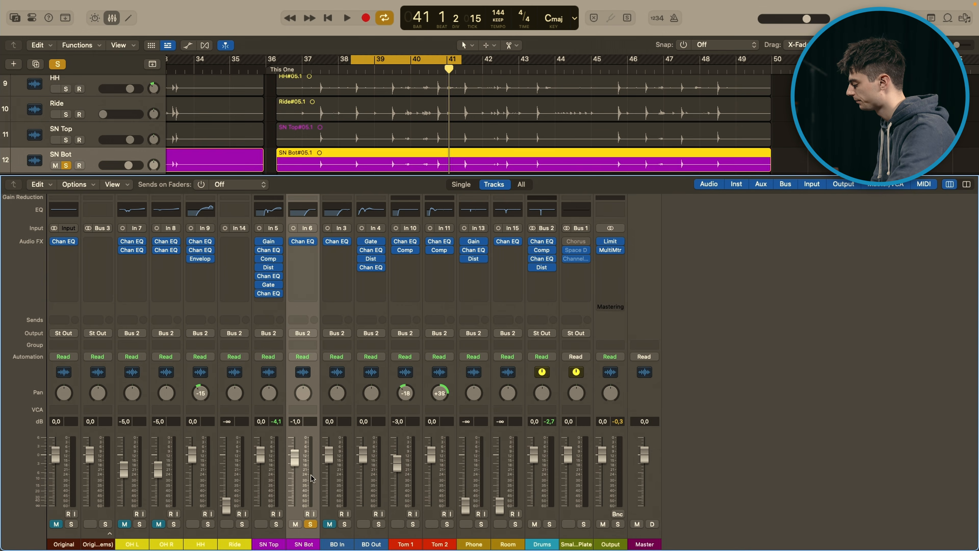
Step: Solo SN Top along with SN Bot, play the two snare tracks together, then stop and clear their solos
{"action": "left_click", "coordinate": [275, 524]}
{"action": "key", "text": "space"}
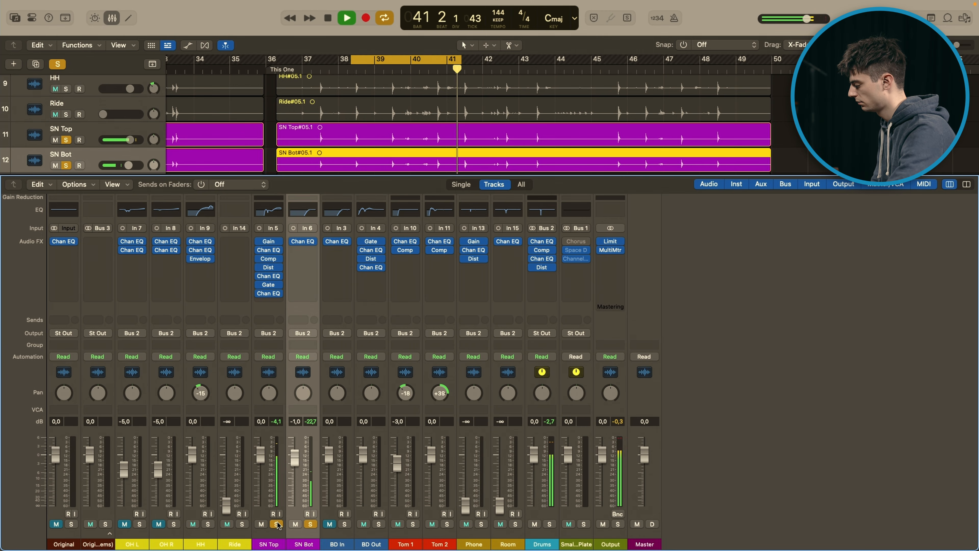
{"action": "key", "text": "space"}
{"action": "left_click", "coordinate": [276, 524], "text": "alt"}
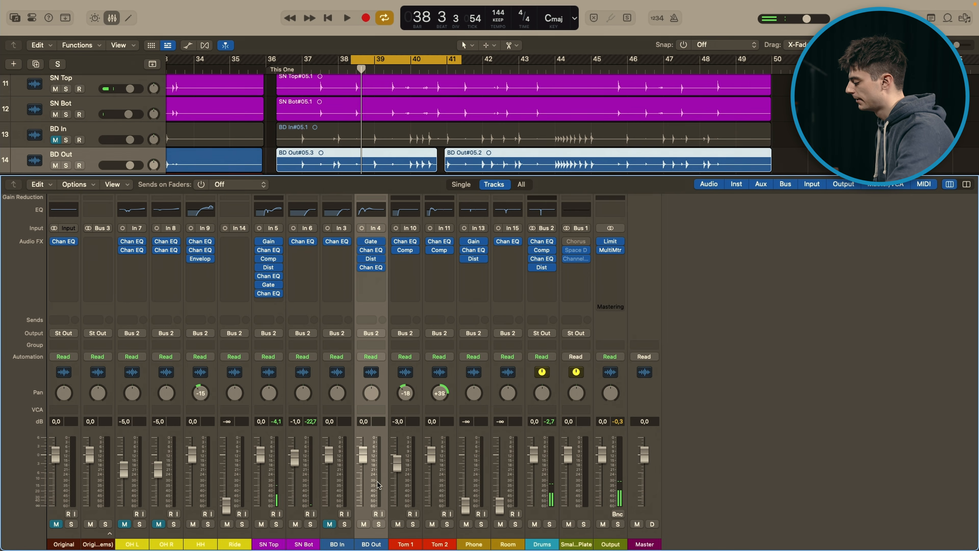
Step: Solo BD Out with only its Noise Gate active, open and examine the gate, play the loop briefly, then close it
{"action": "left_click", "coordinate": [379, 524]}
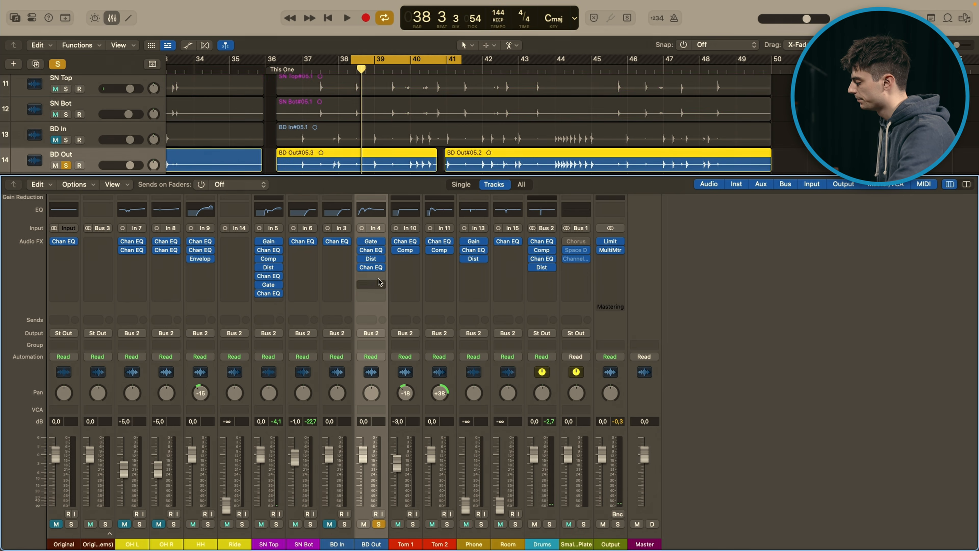
{"action": "left_click", "coordinate": [362, 249]}
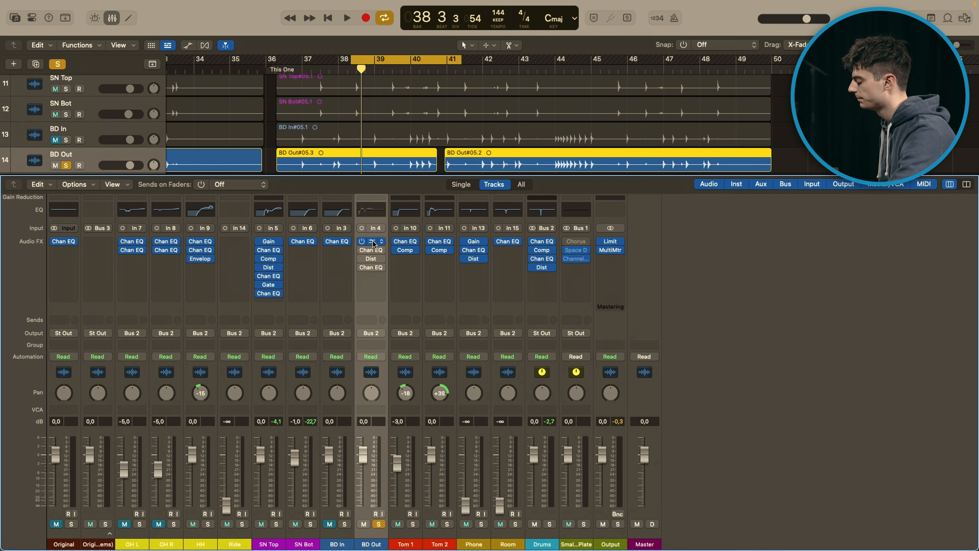
{"action": "left_click", "coordinate": [371, 241]}
{"action": "left_click_drag", "start_coordinate": [575, 138], "coordinate": [597, 138]}
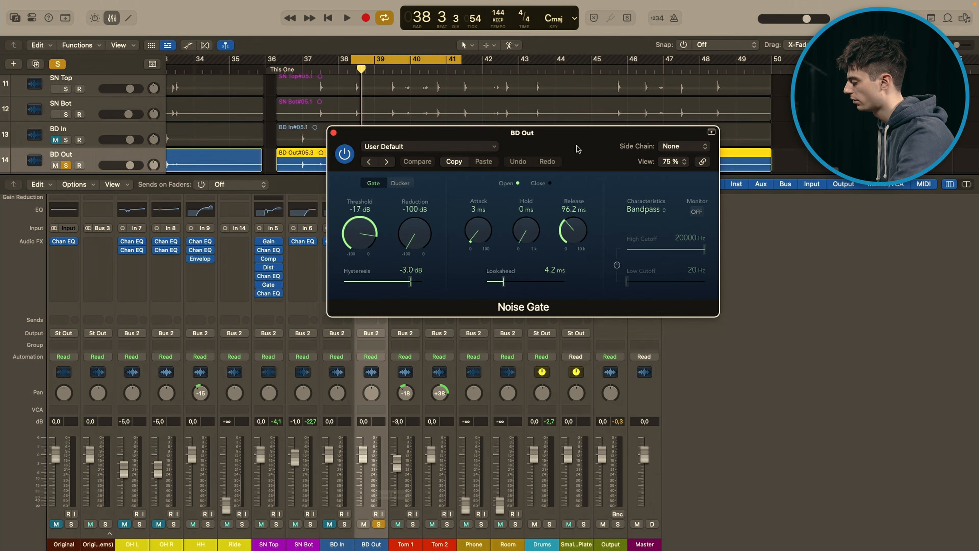
{"action": "key", "text": "space"}
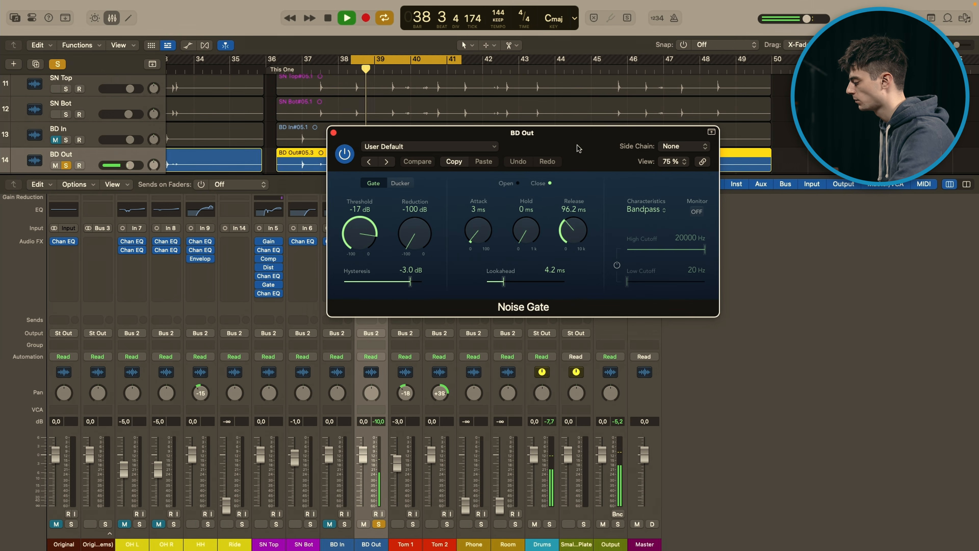
{"action": "key", "text": "space"}
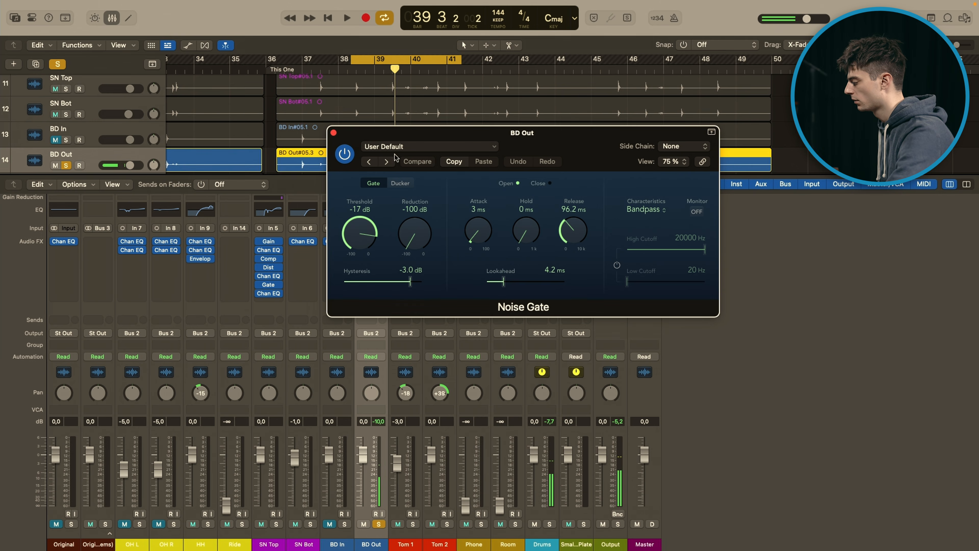
{"action": "left_click", "coordinate": [333, 132]}
Step: Re-enable and open BD Out's first Channel EQ, examine its bands and play the loop, then close it and stop
{"action": "left_click", "coordinate": [363, 250]}
{"action": "left_click", "coordinate": [372, 251]}
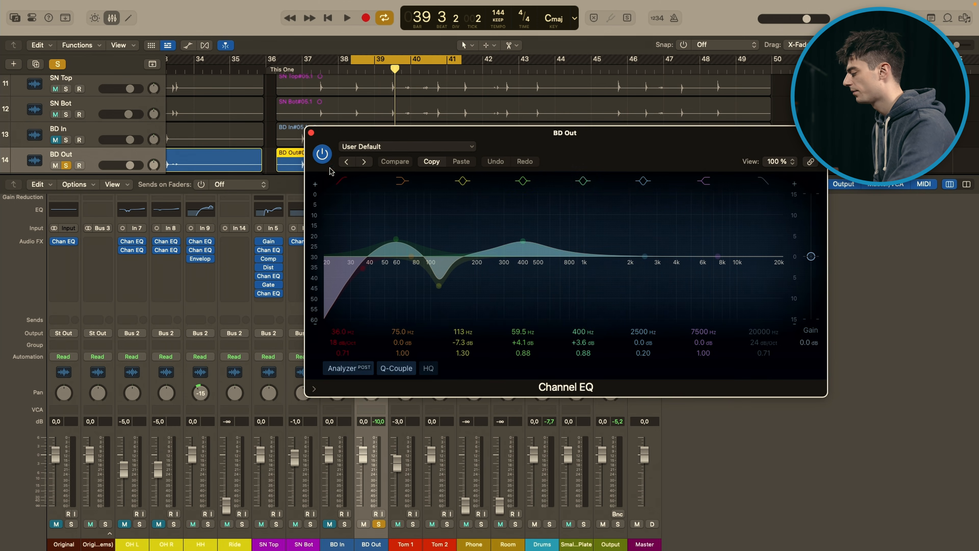
{"action": "key", "text": "space"}
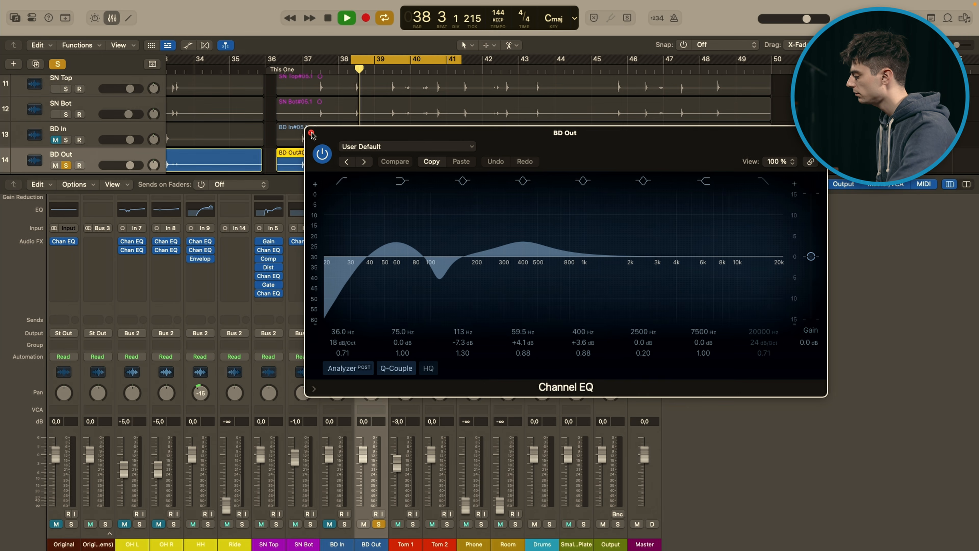
{"action": "left_click", "coordinate": [311, 133]}
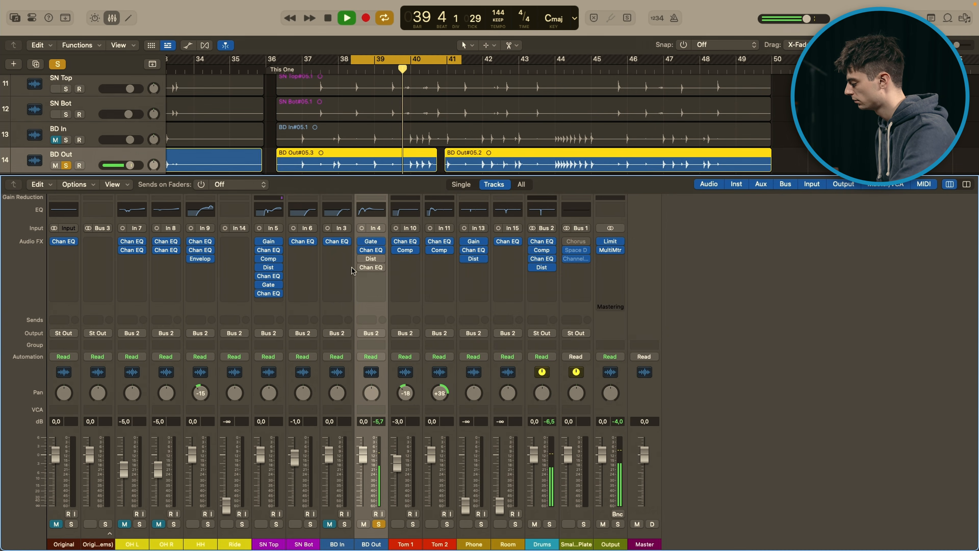
{"action": "key", "text": "space"}
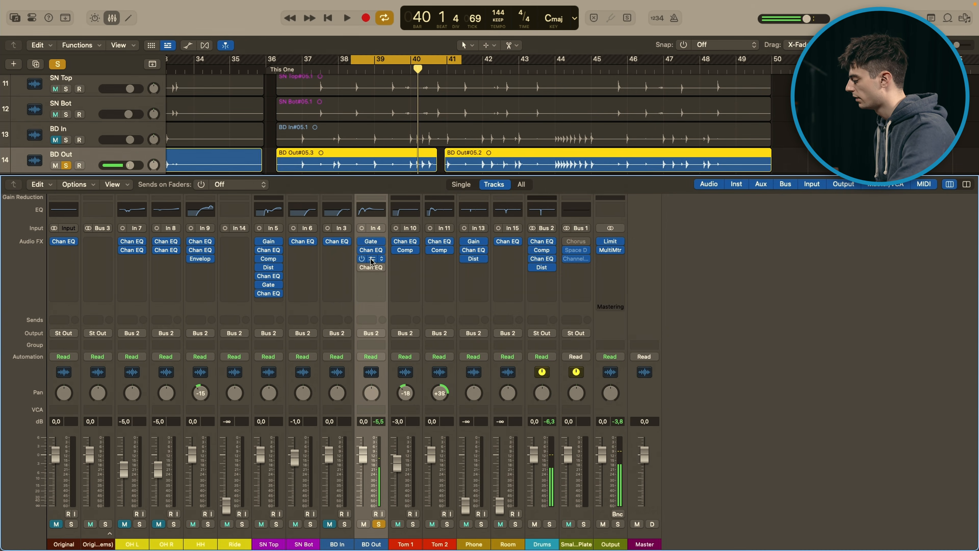
Step: Open BD Out's re-enabled Distortion, compare the loop with it off and on, then close it and stop playback
{"action": "left_click", "coordinate": [371, 258]}
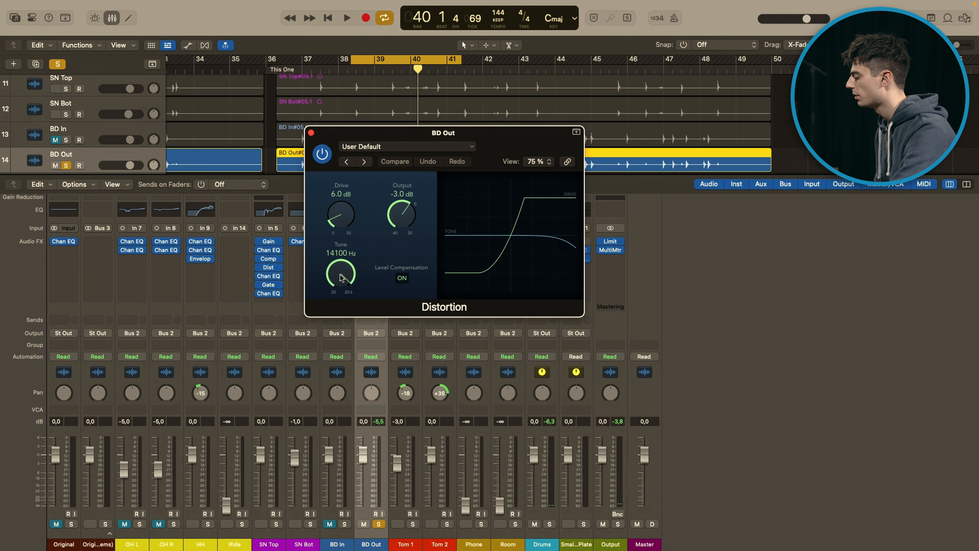
{"action": "key", "text": "space"}
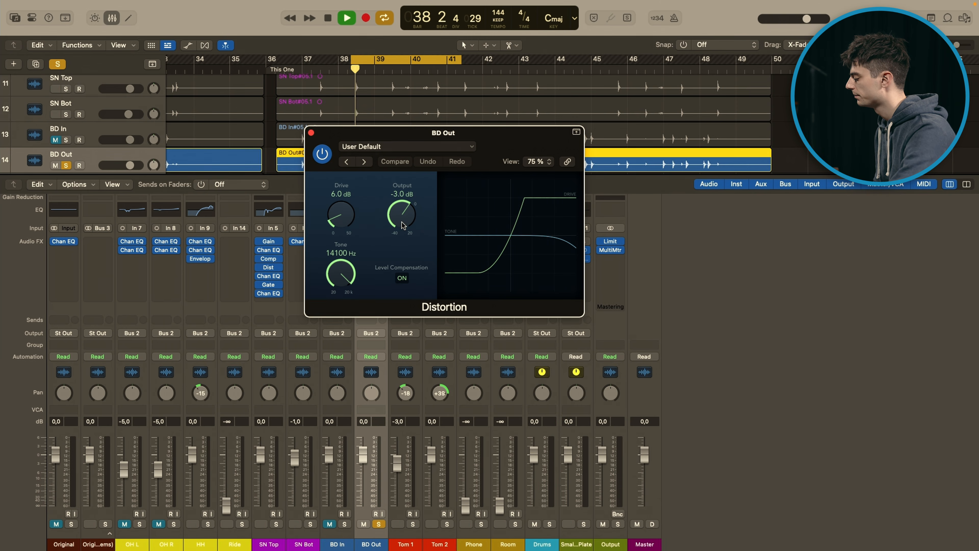
{"action": "left_click", "coordinate": [322, 154]}
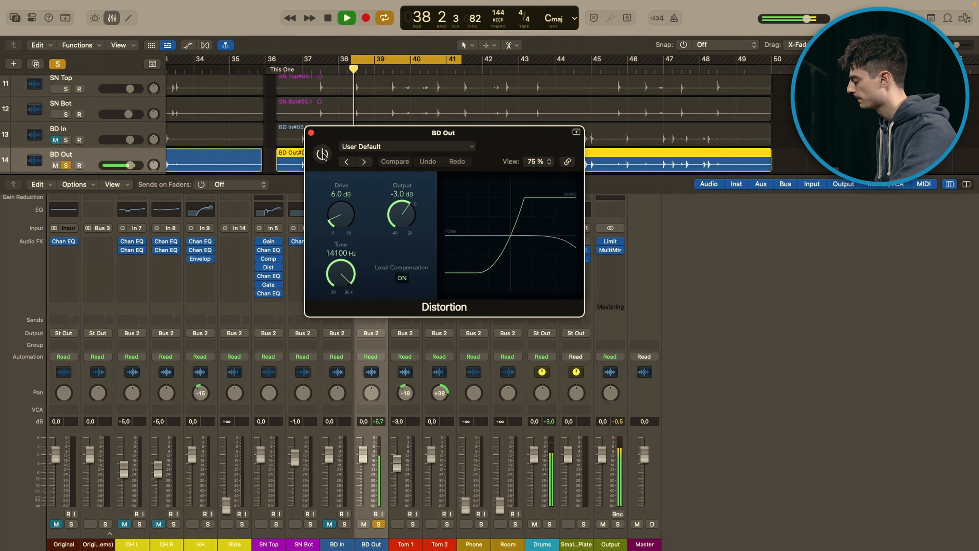
{"action": "left_click", "coordinate": [323, 154]}
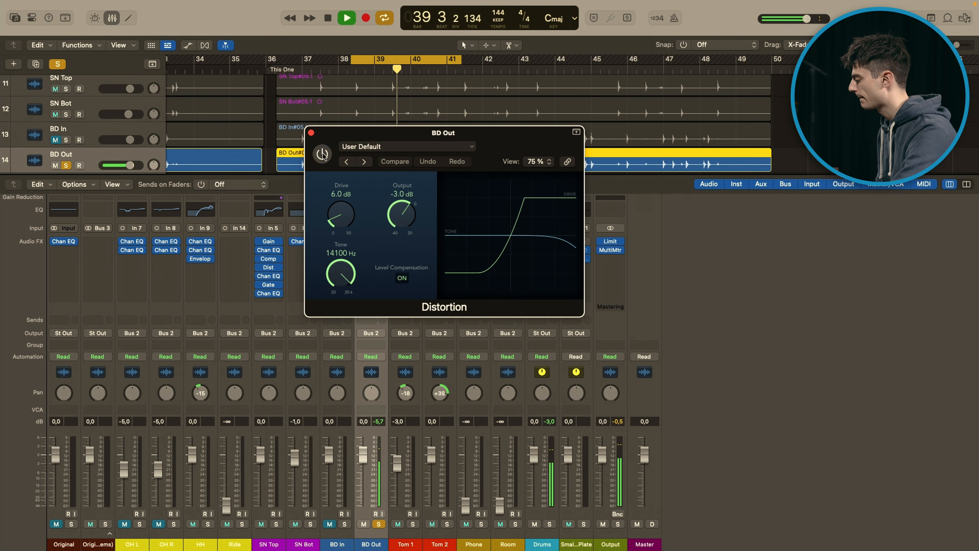
{"action": "left_click", "coordinate": [312, 133]}
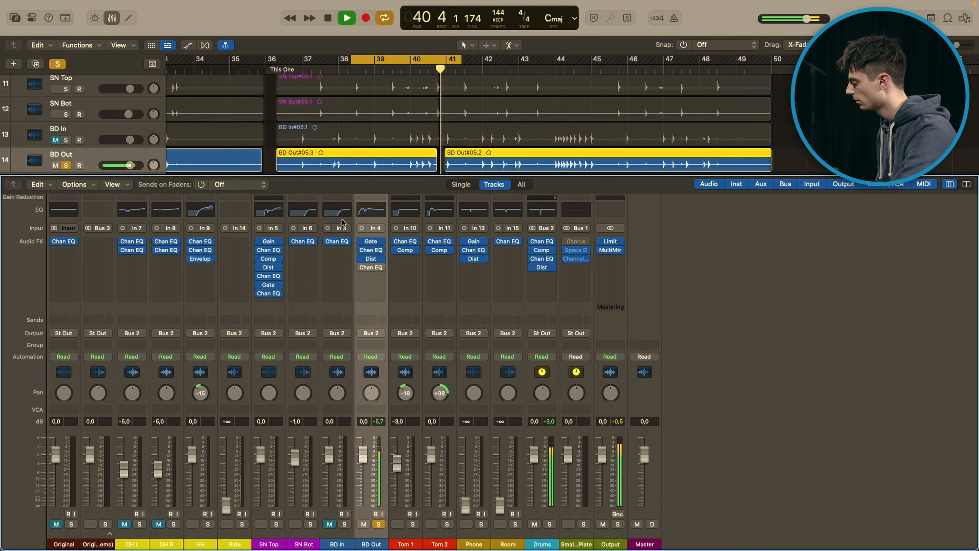
{"action": "key", "text": "space"}
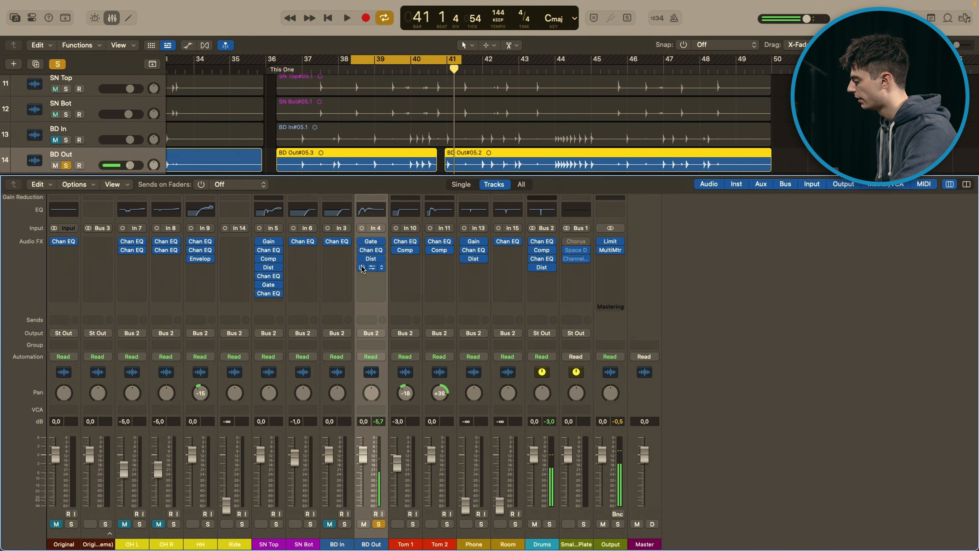
Step: Inspect the 424 Hz and 112 Hz bands of BD Out's second Channel EQ, play the loop, close it, unsolo the track and stop
{"action": "left_click", "coordinate": [370, 267]}
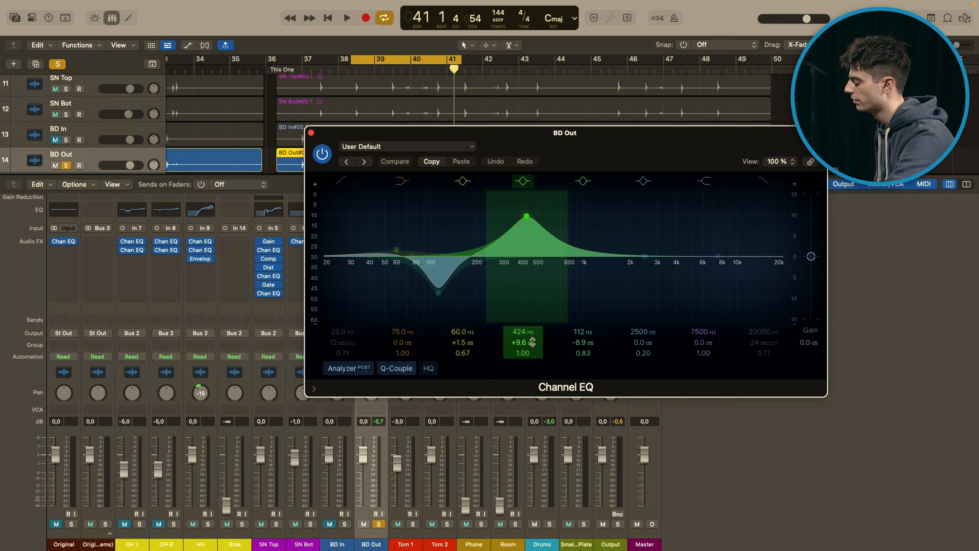
{"action": "left_click_drag", "start_coordinate": [564, 157], "coordinate": [704, 150]}
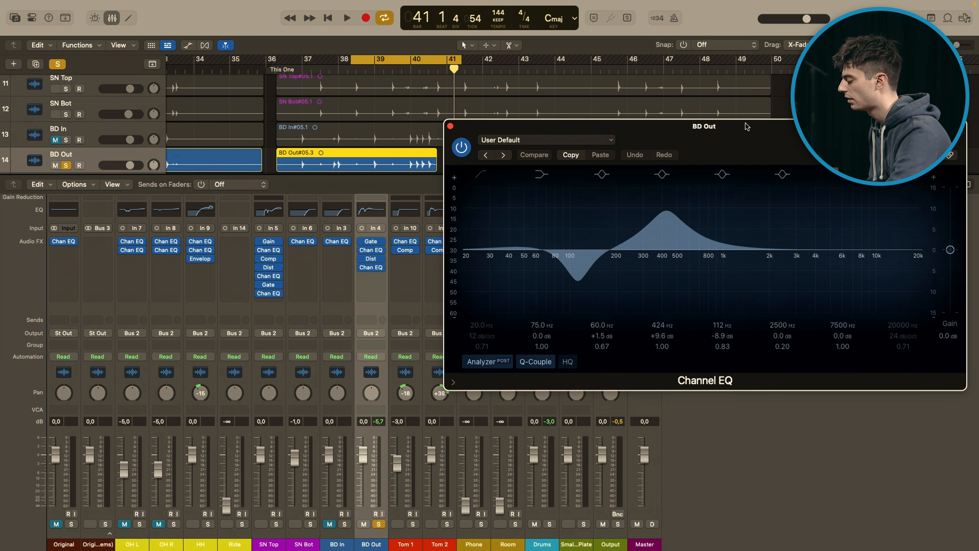
{"action": "left_click_drag", "start_coordinate": [747, 127], "coordinate": [655, 116]}
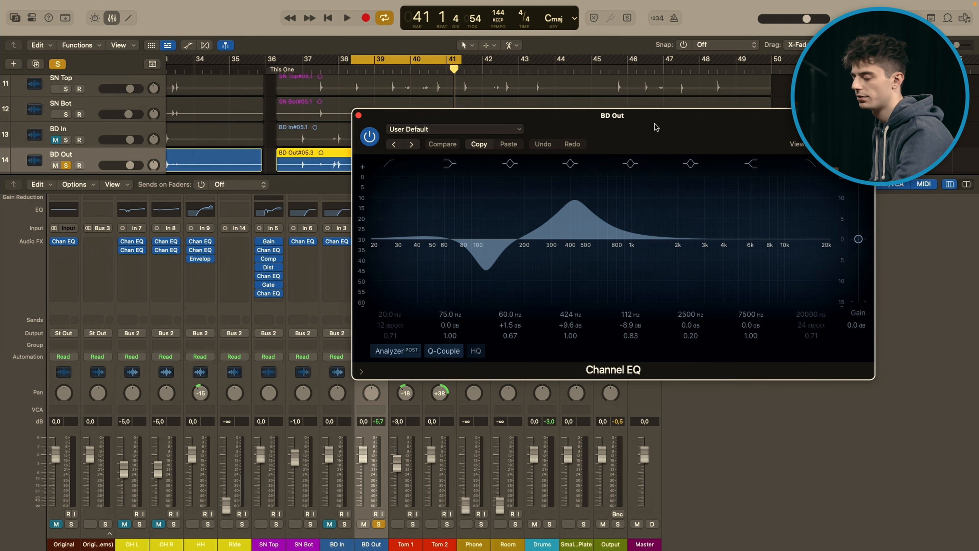
{"action": "key", "text": "space"}
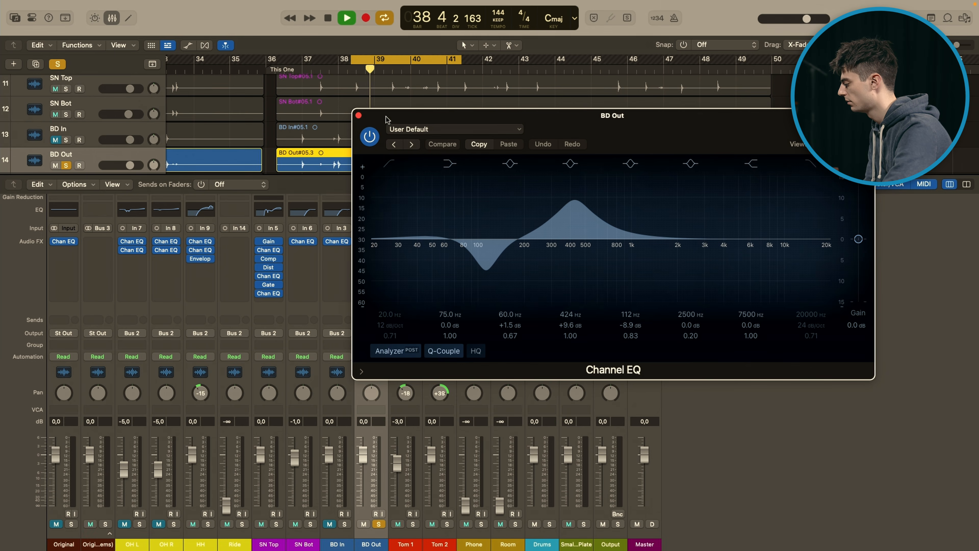
{"action": "left_click", "coordinate": [358, 115]}
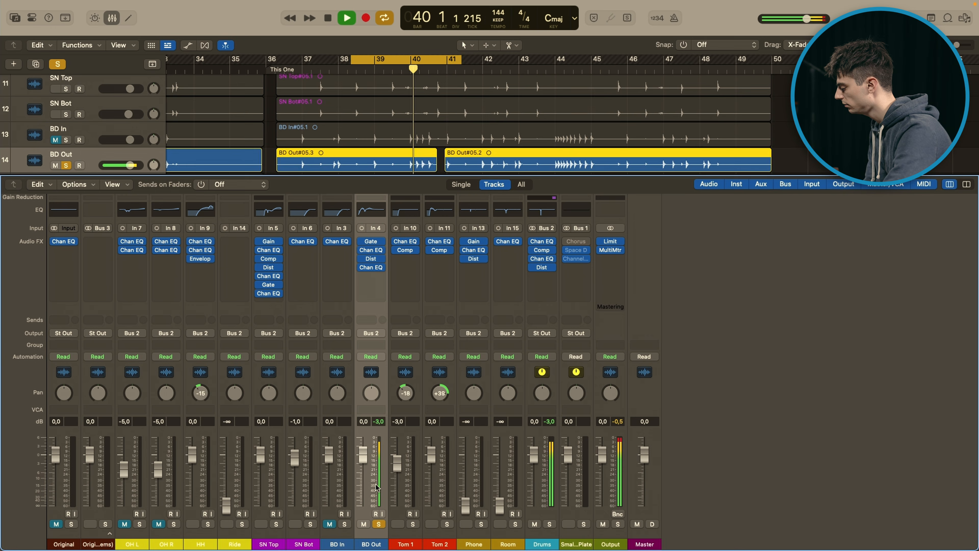
{"action": "left_click", "coordinate": [379, 524]}
{"action": "key", "text": "space"}
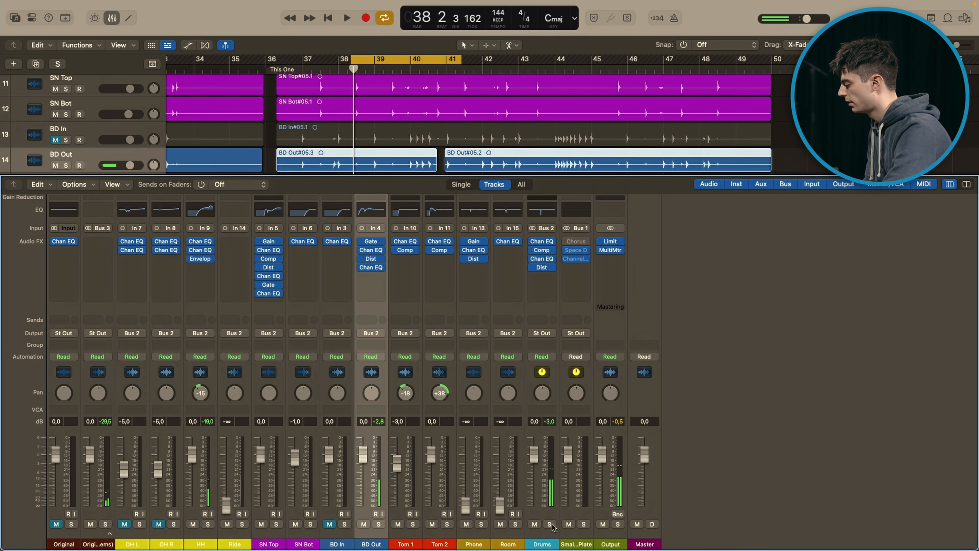
Step: Bypass all four plug-ins on the Drums bus, play the loop and solo the bus partway through, then stop playback
{"action": "left_click_drag", "start_coordinate": [532, 241], "coordinate": [532, 265]}
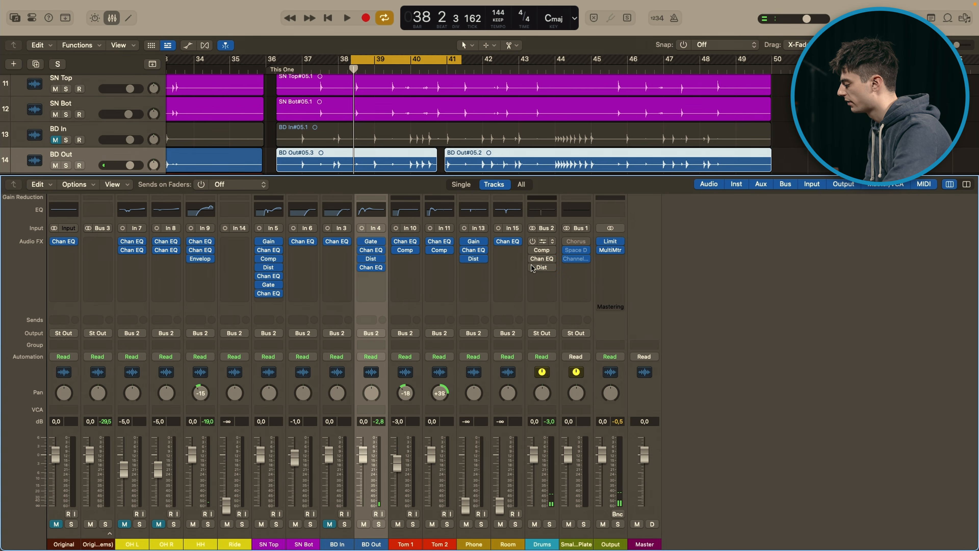
{"action": "left_click", "coordinate": [549, 459]}
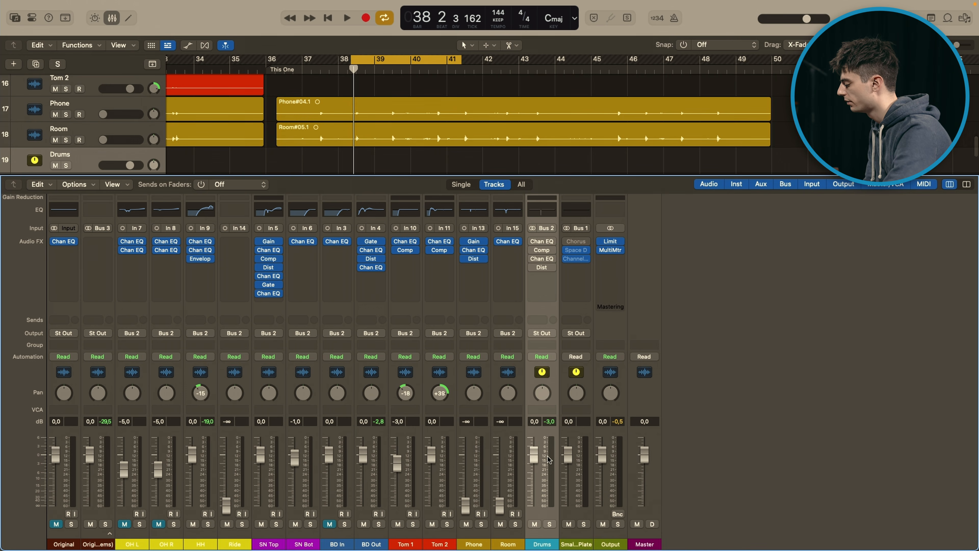
{"action": "key", "text": "space"}
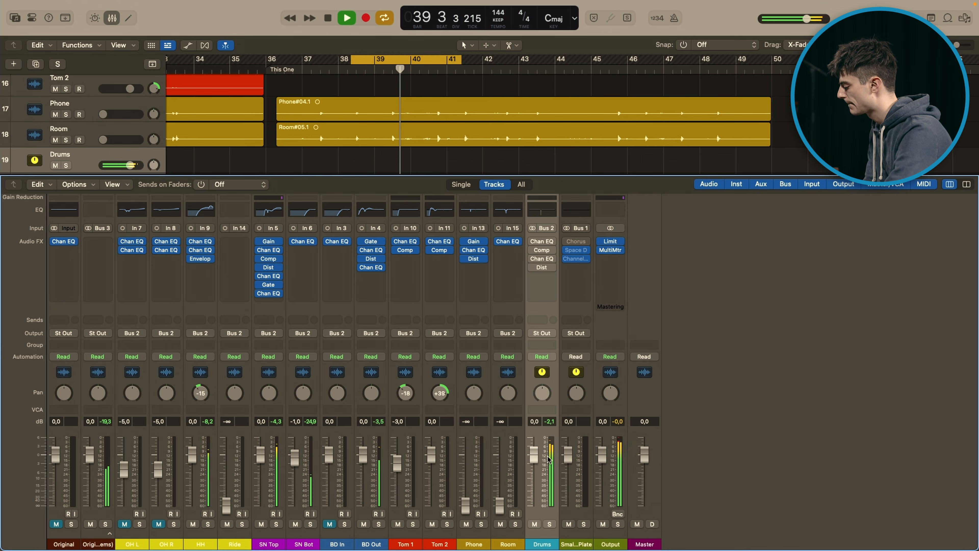
{"action": "key", "text": "s"}
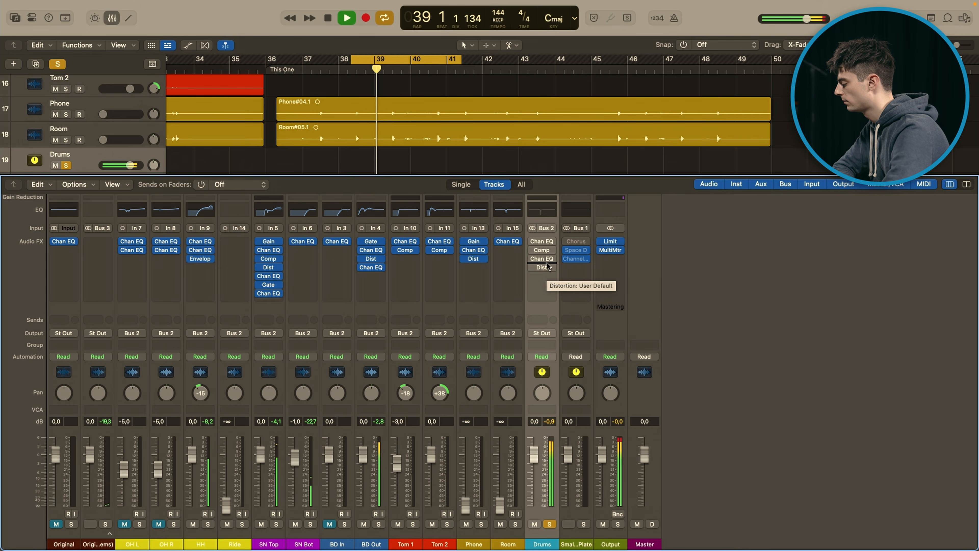
{"action": "key", "text": "space"}
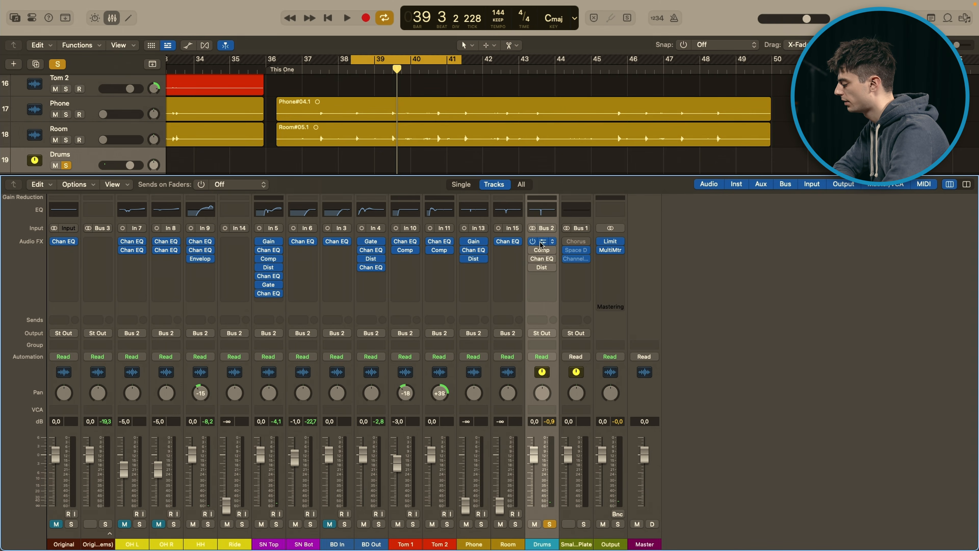
Step: Re-enable and open the Drums bus's first Channel EQ, play the soloed loop through it, then stop playback
{"action": "left_click", "coordinate": [541, 242]}
{"action": "left_click_drag", "start_coordinate": [588, 135], "coordinate": [572, 100]}
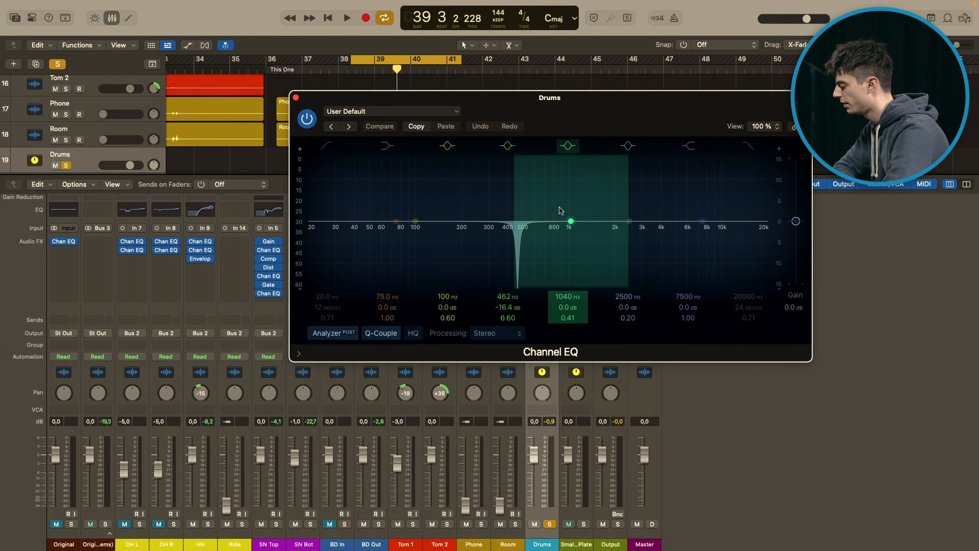
{"action": "key", "text": "space"}
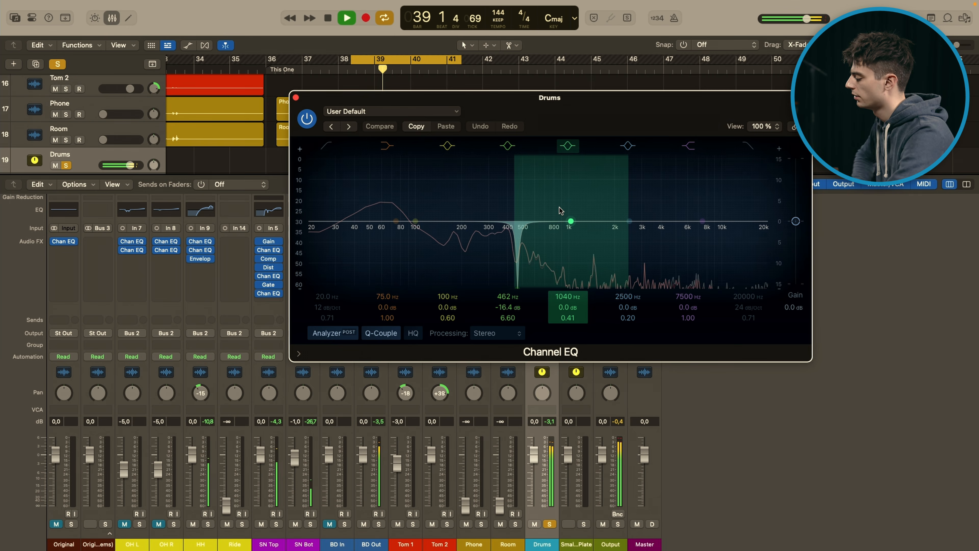
{"action": "key", "text": "space"}
Step: Compare the loop with the first Channel EQ's 462 Hz cut off and on, then stop playback and close the EQ
{"action": "left_click", "coordinate": [566, 147]}
{"action": "left_click", "coordinate": [566, 147]}
{"action": "left_click", "coordinate": [517, 149]}
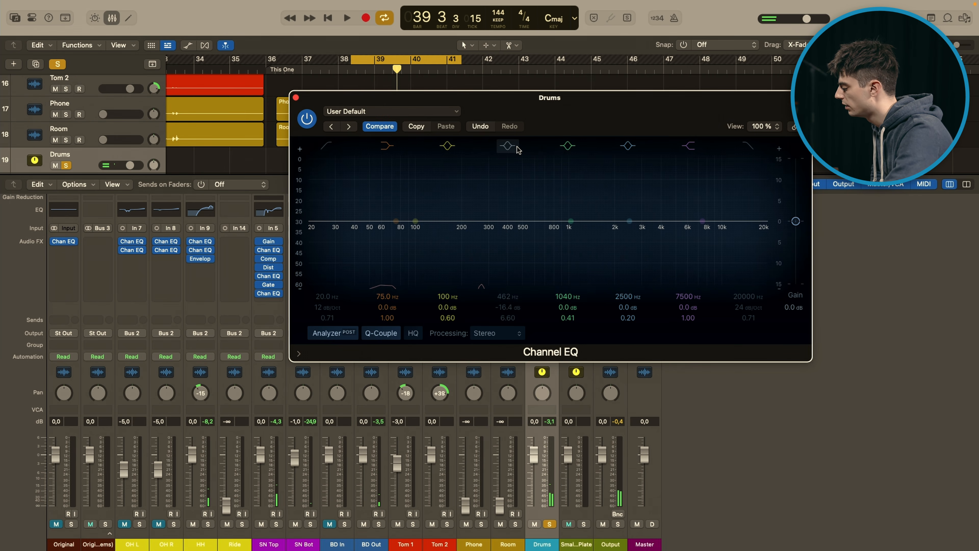
{"action": "key", "text": "space"}
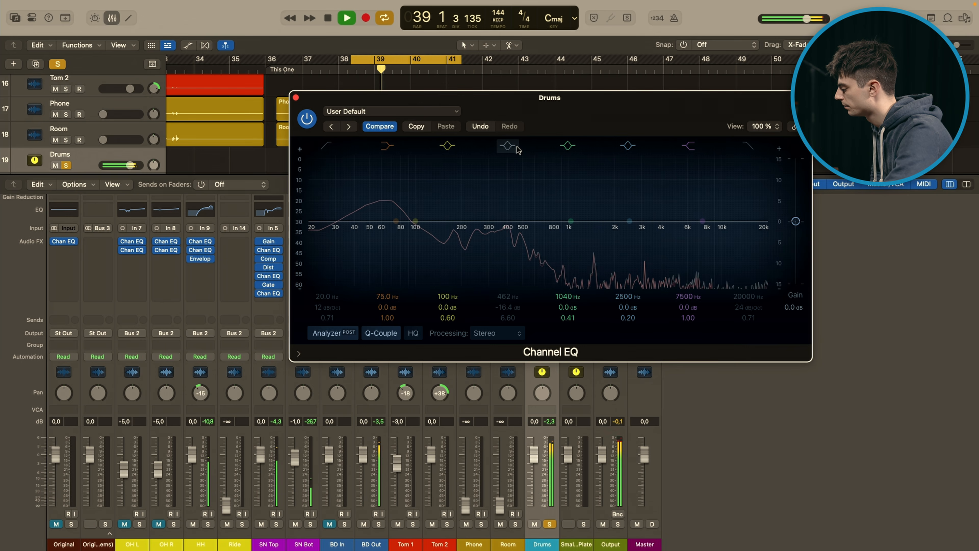
{"action": "left_click", "coordinate": [517, 149]}
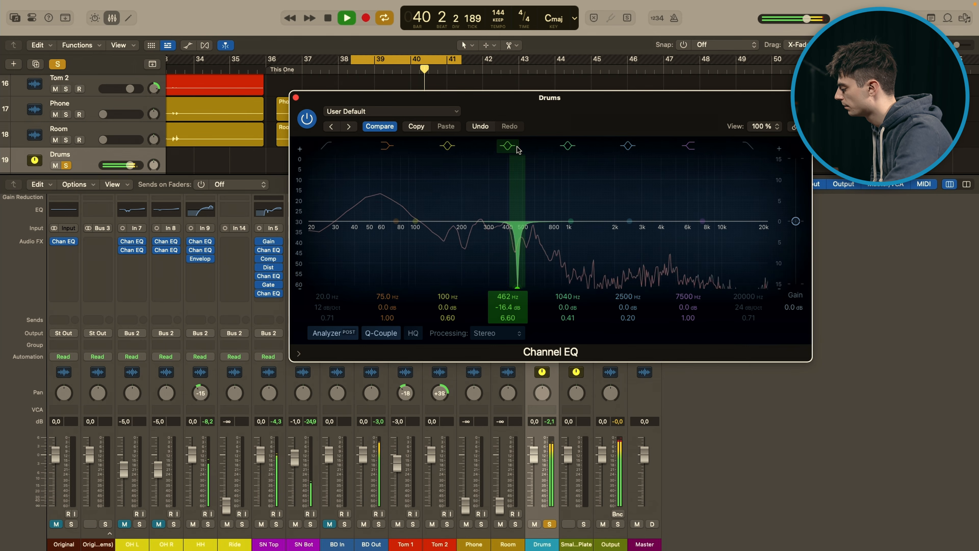
{"action": "key", "text": "space"}
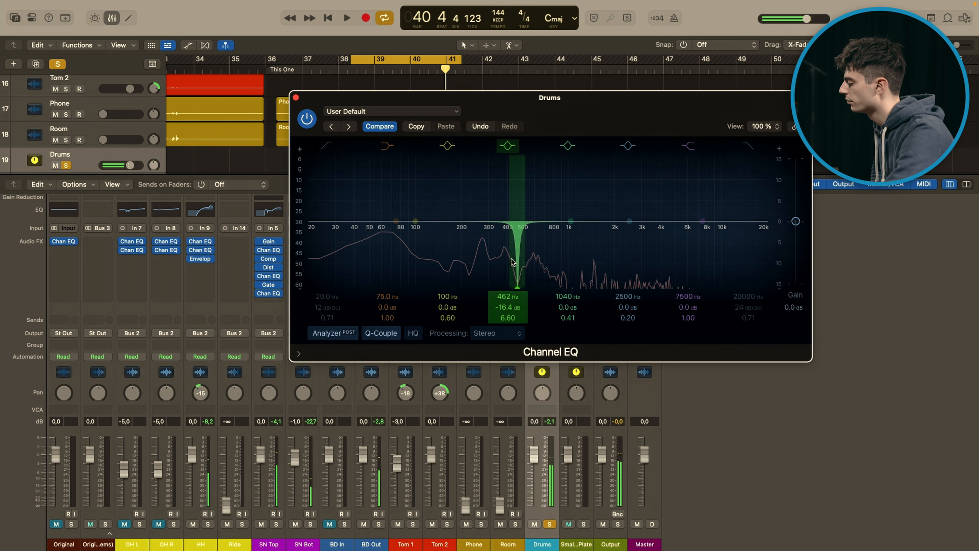
{"action": "left_click", "coordinate": [296, 97]}
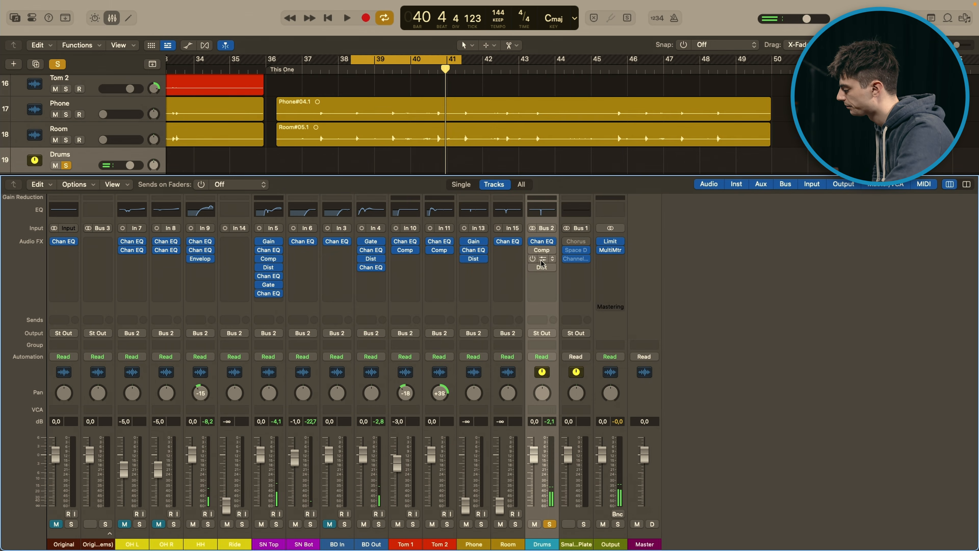
Step: Re-enable the Drums bus Compressor, examine its ratio, attack and release, play the loop while watching gain reduction, then stop and close it
{"action": "left_click", "coordinate": [542, 251]}
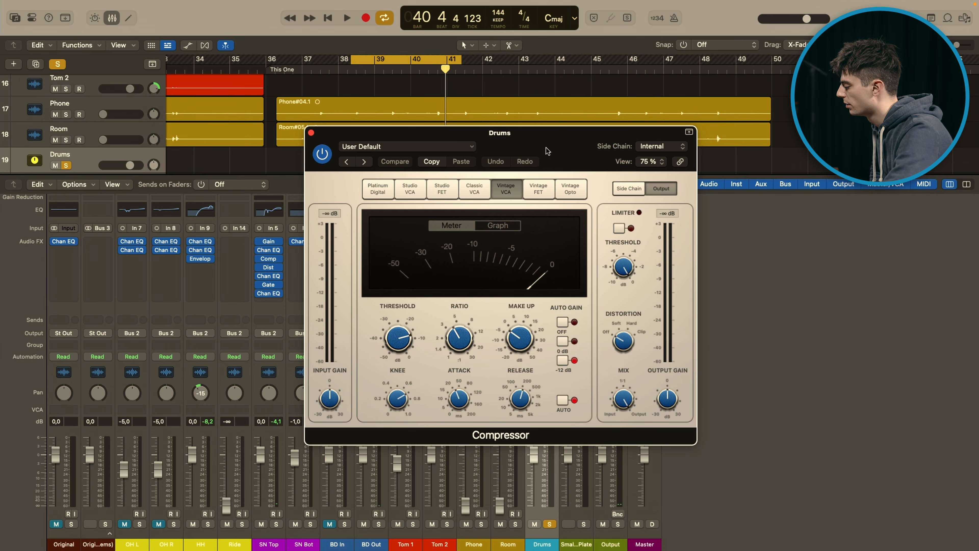
{"action": "left_click_drag", "start_coordinate": [543, 144], "coordinate": [611, 138]}
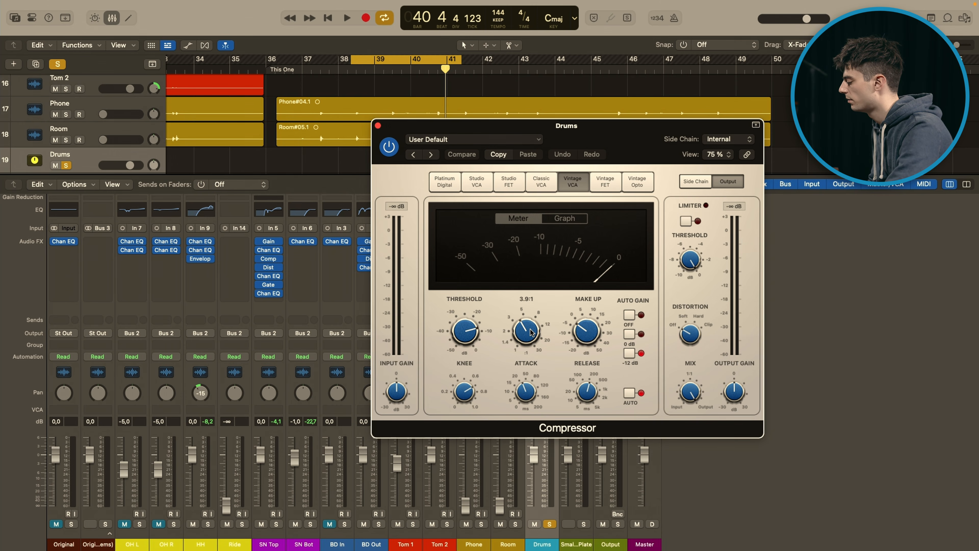
{"action": "mouse_move", "coordinate": [528, 383]}
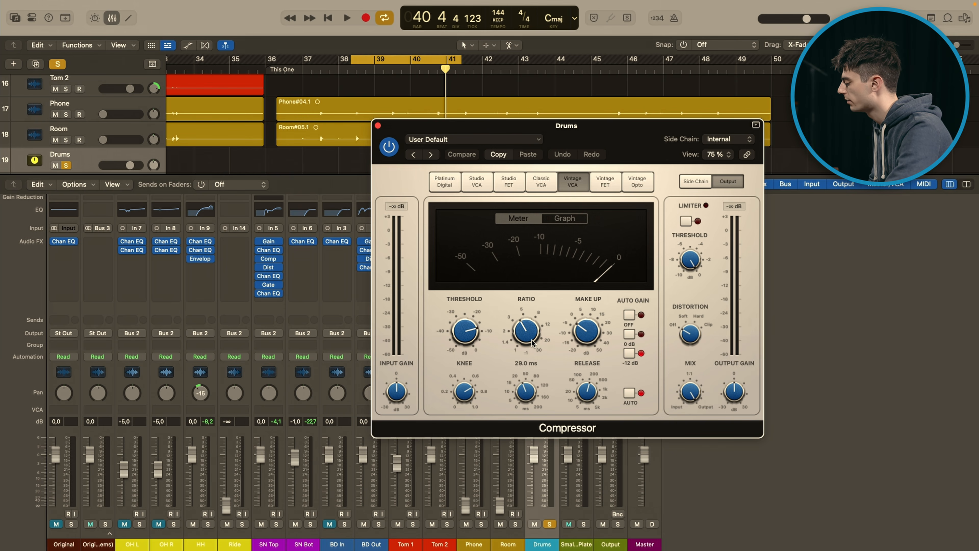
{"action": "mouse_move", "coordinate": [528, 401]}
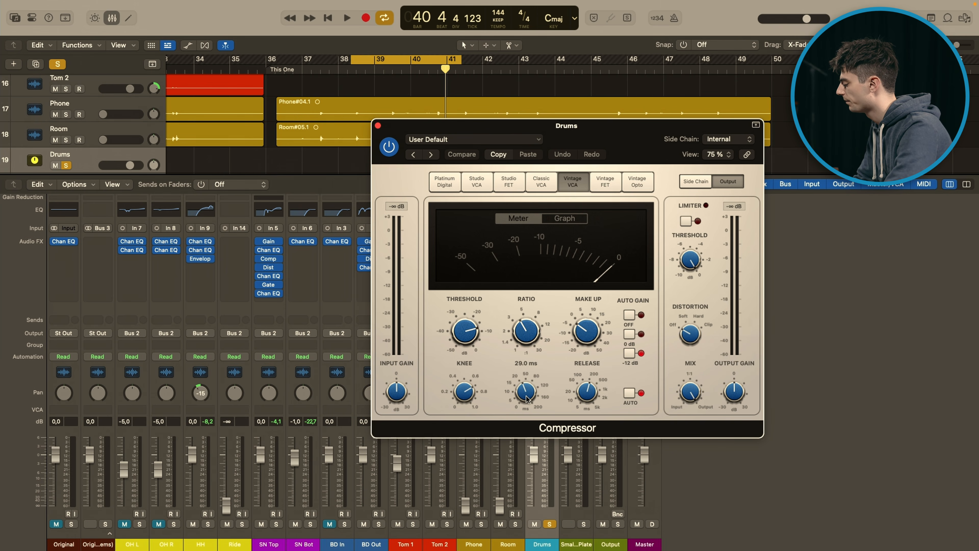
{"action": "mouse_move", "coordinate": [583, 400]}
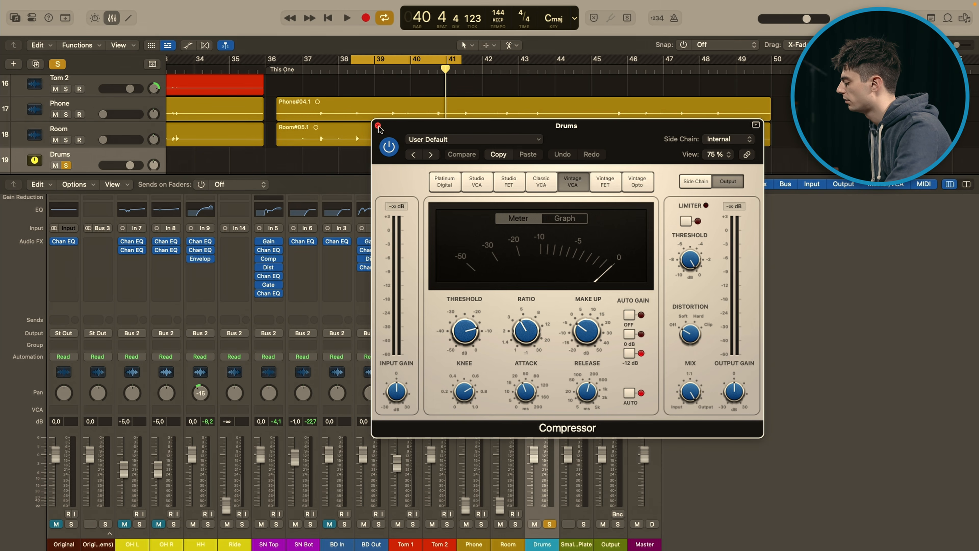
{"action": "key", "text": "space"}
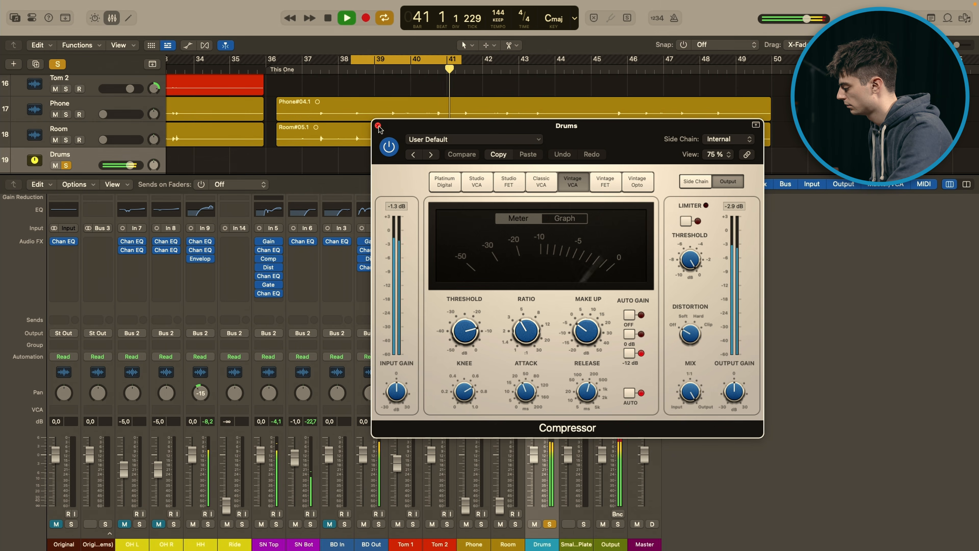
{"action": "key", "text": "space"}
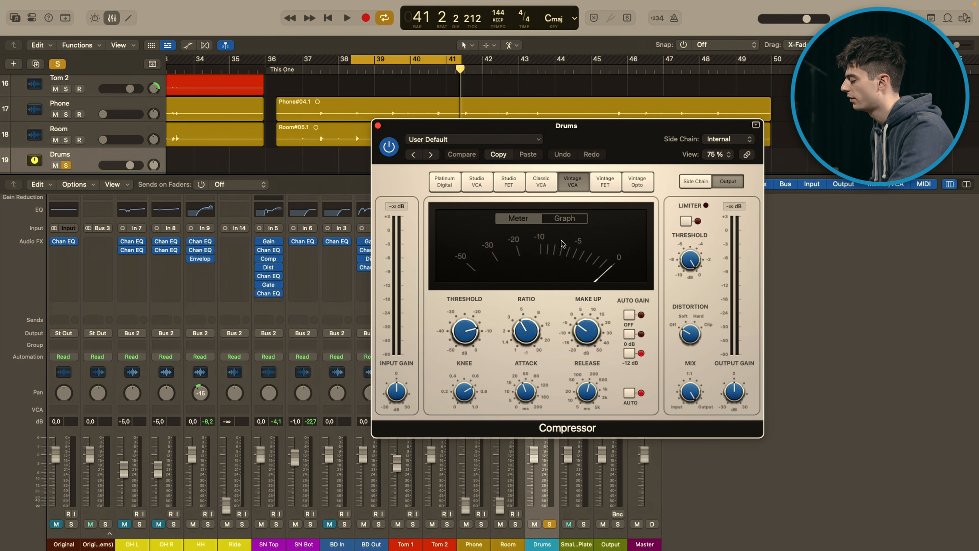
{"action": "left_click", "coordinate": [378, 125]}
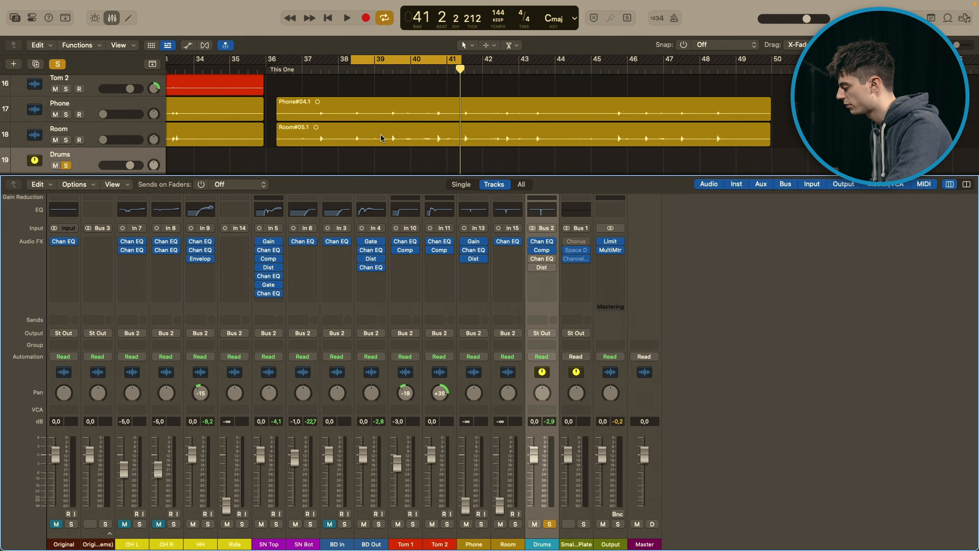
Step: Re-enable and open the Drums bus's second Channel EQ, examine its 61 Hz boost, play the loop, then stop and close it
{"action": "left_click", "coordinate": [543, 261]}
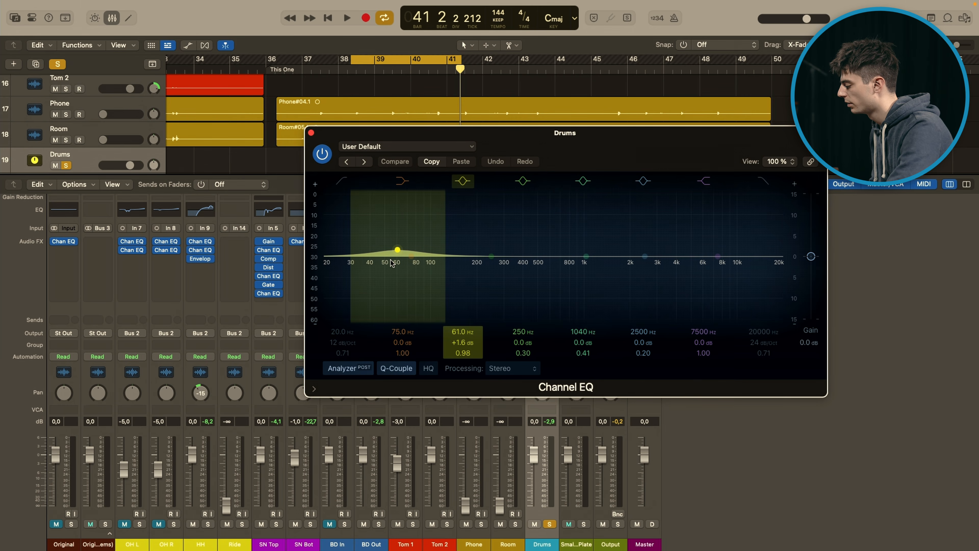
{"action": "key", "text": "space"}
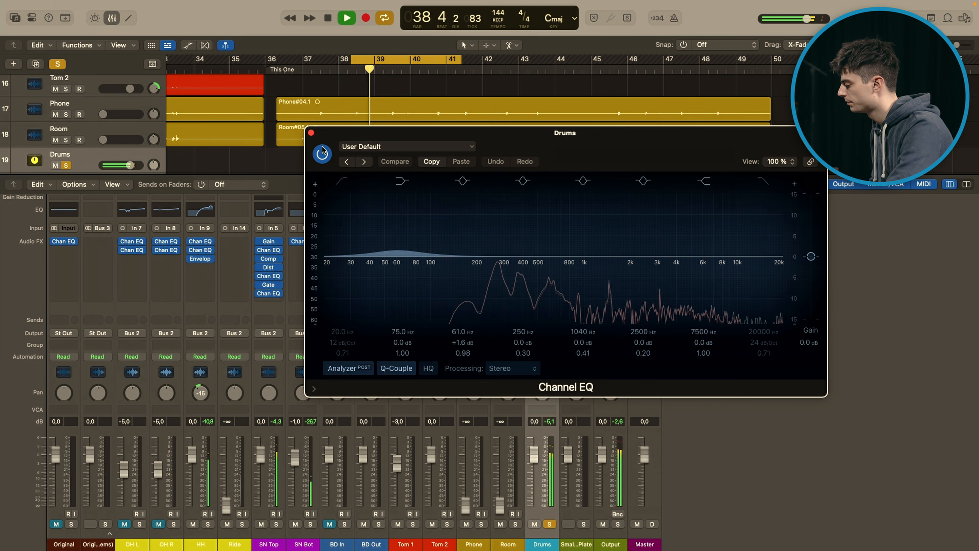
{"action": "key", "text": "space"}
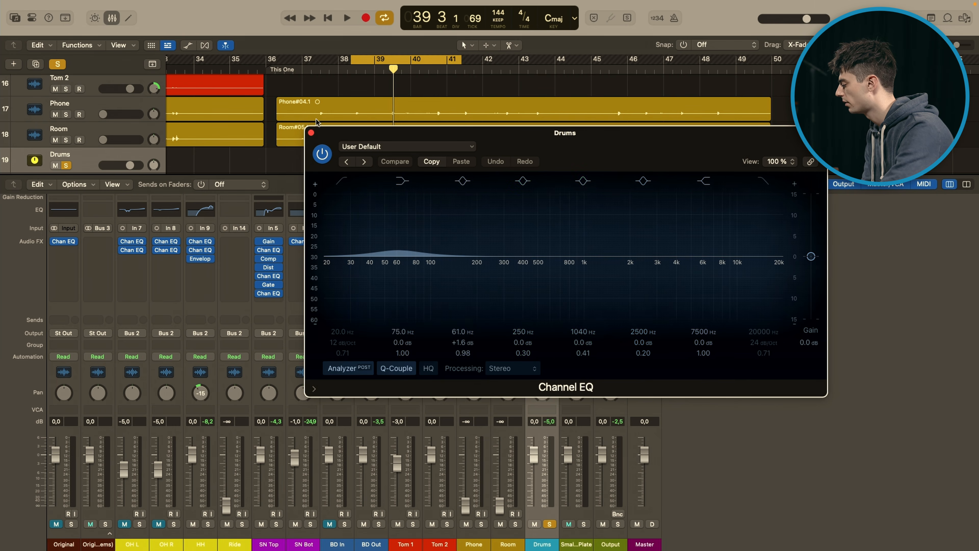
{"action": "left_click", "coordinate": [311, 133]}
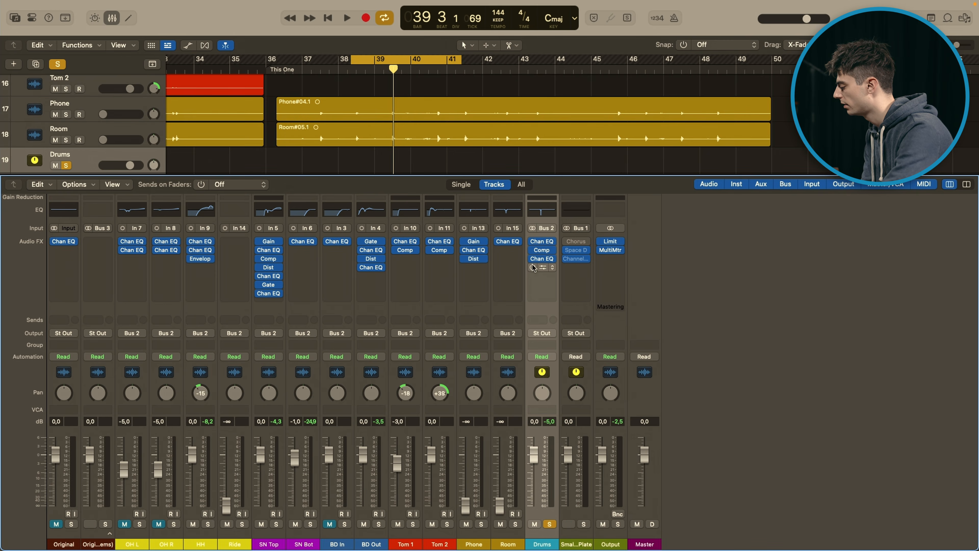
Step: Re-enable and check the Drums bus Distortion, close it, and play the soloed loop with all four bus plug-ins on, then stop
{"action": "left_click", "coordinate": [543, 268]}
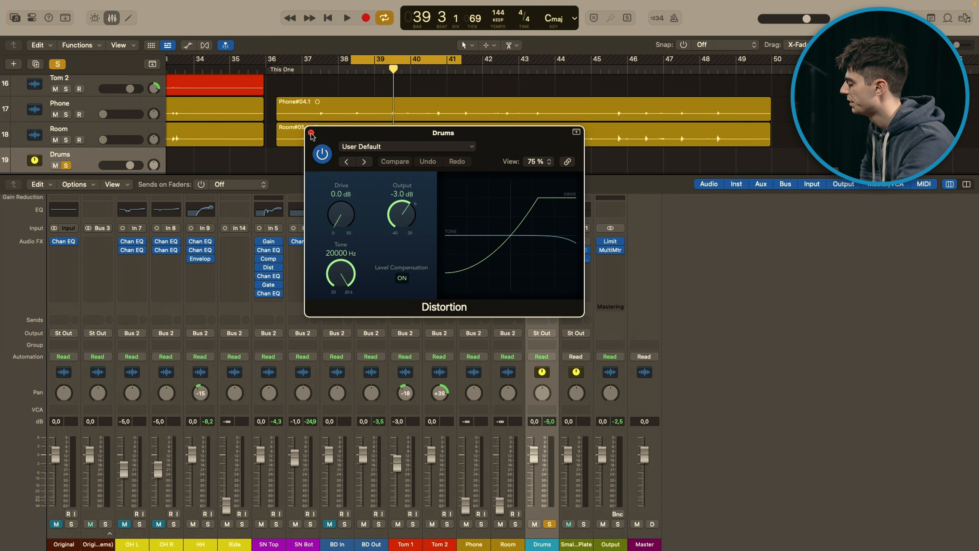
{"action": "left_click", "coordinate": [311, 133]}
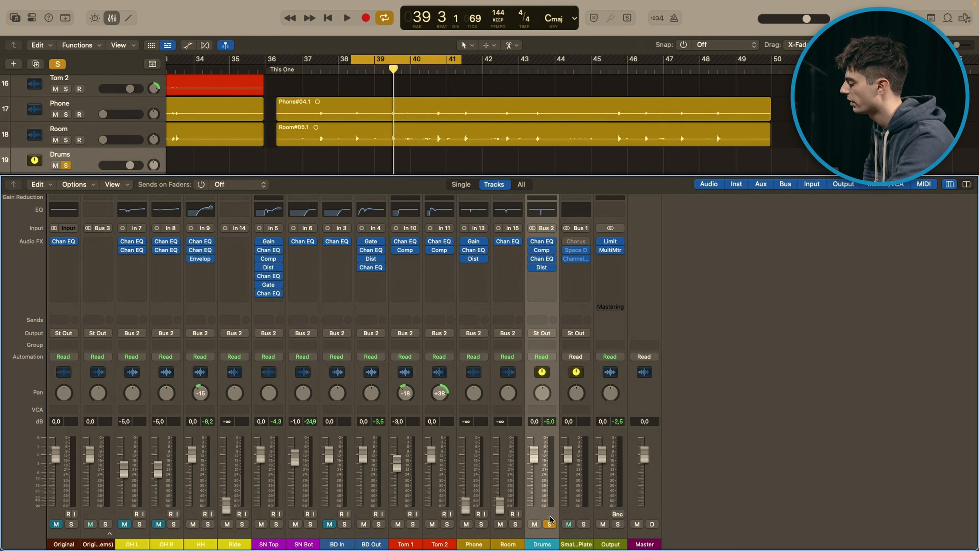
{"action": "key", "text": "space"}
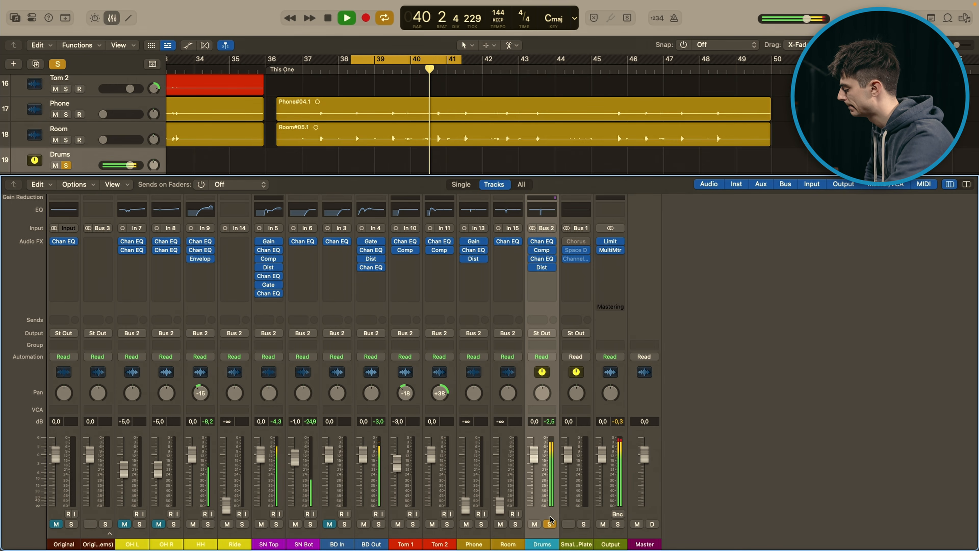
{"action": "key", "text": "space"}
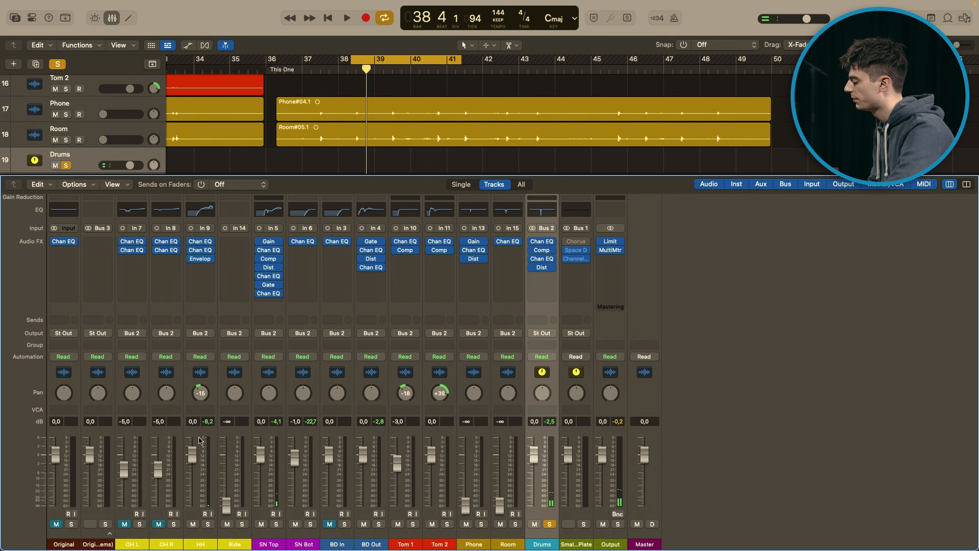
Step: Unsolo the Drums bus, turn cycle off during playback, compare the mix with the soloed Original track, then return the playhead to bar 37
{"action": "left_click", "coordinate": [207, 447]}
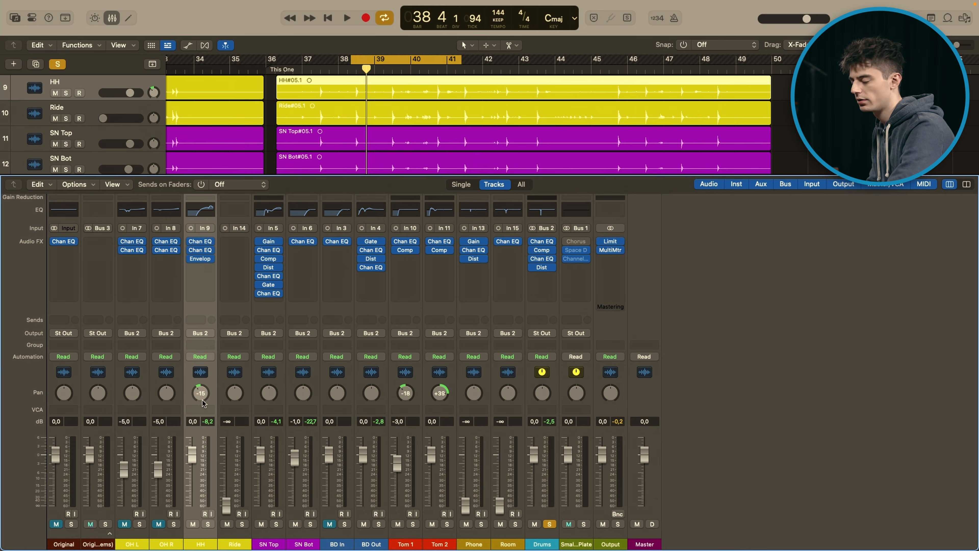
{"action": "left_click", "coordinate": [549, 523]}
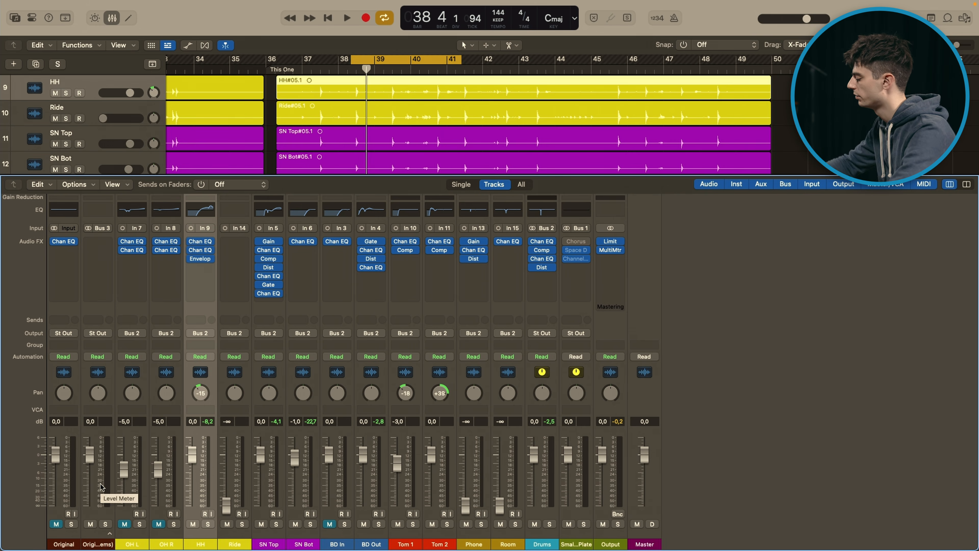
{"action": "key", "text": "space"}
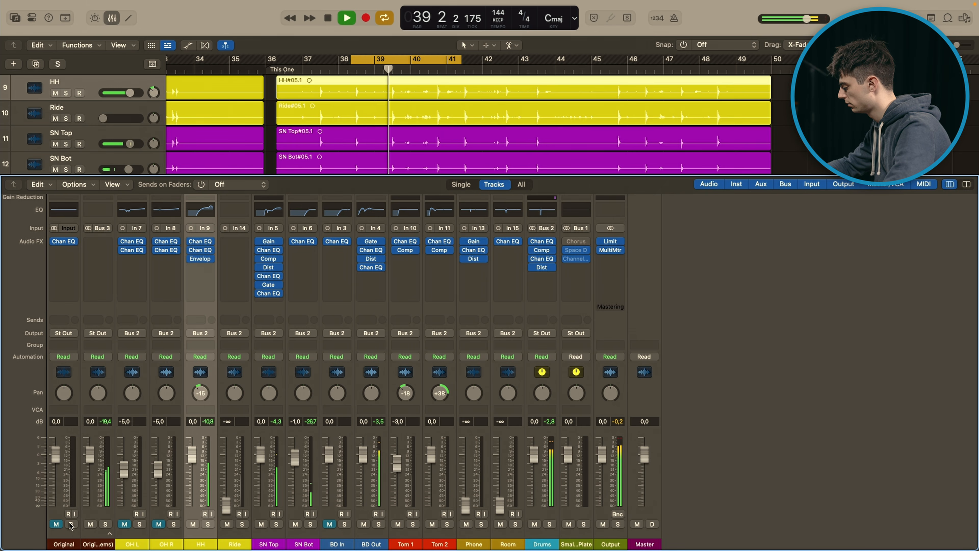
{"action": "key", "text": "c"}
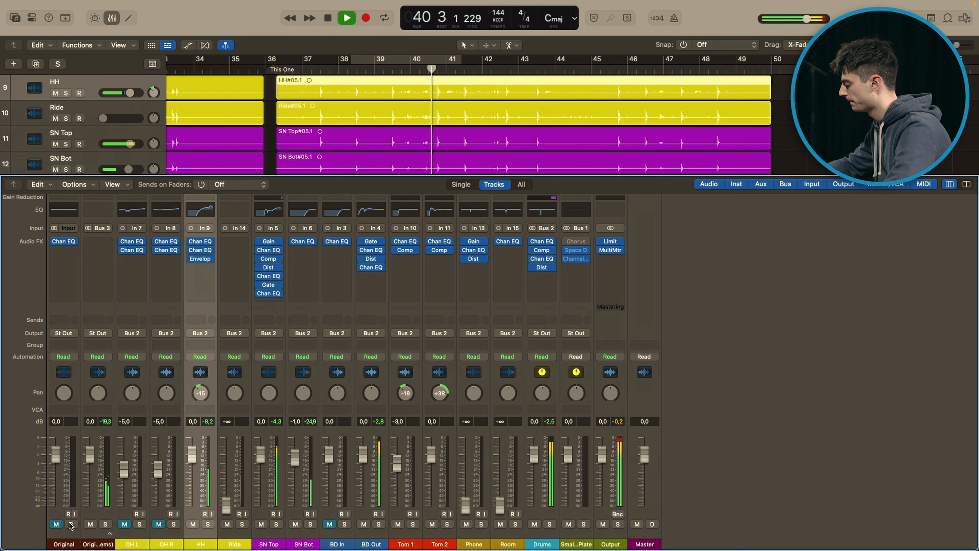
{"action": "left_click", "coordinate": [71, 523]}
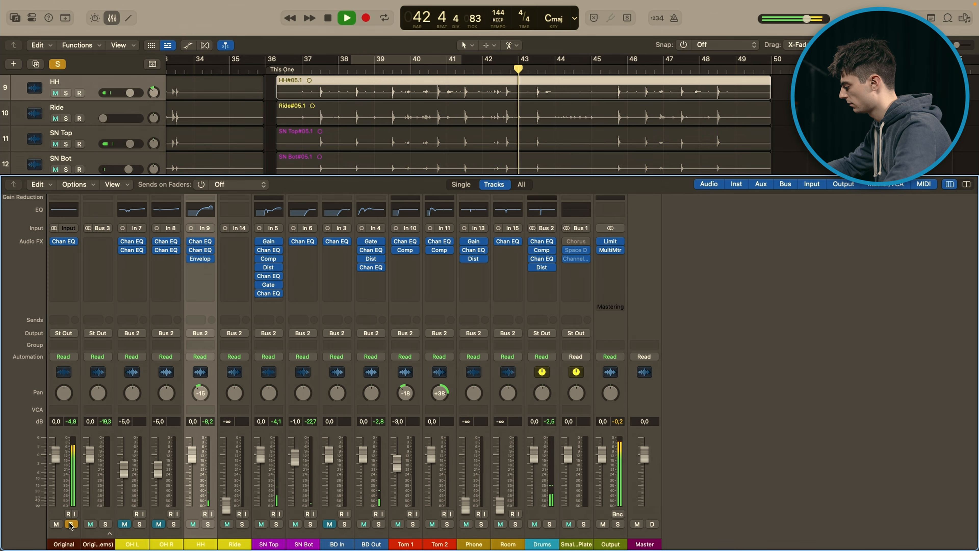
{"action": "left_click", "coordinate": [71, 524]}
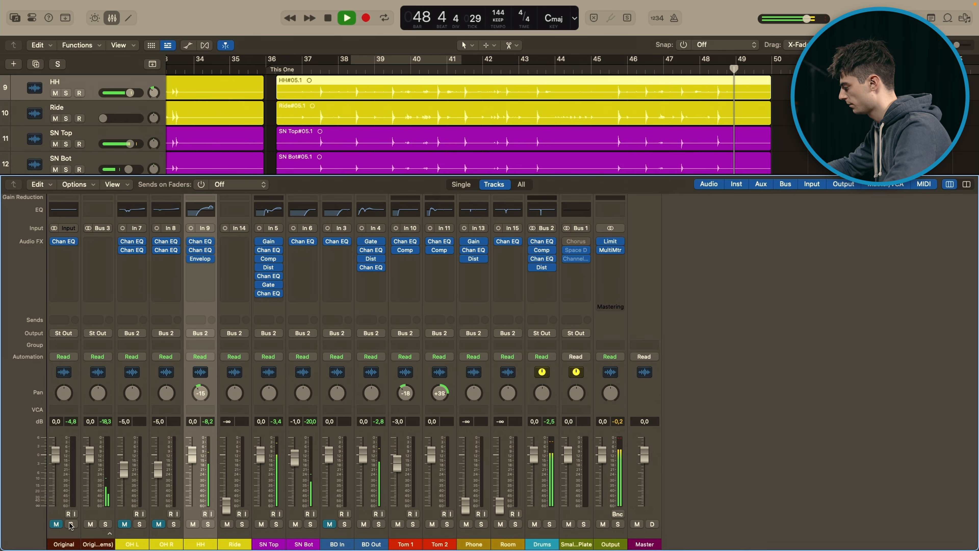
{"action": "left_click", "coordinate": [316, 70]}
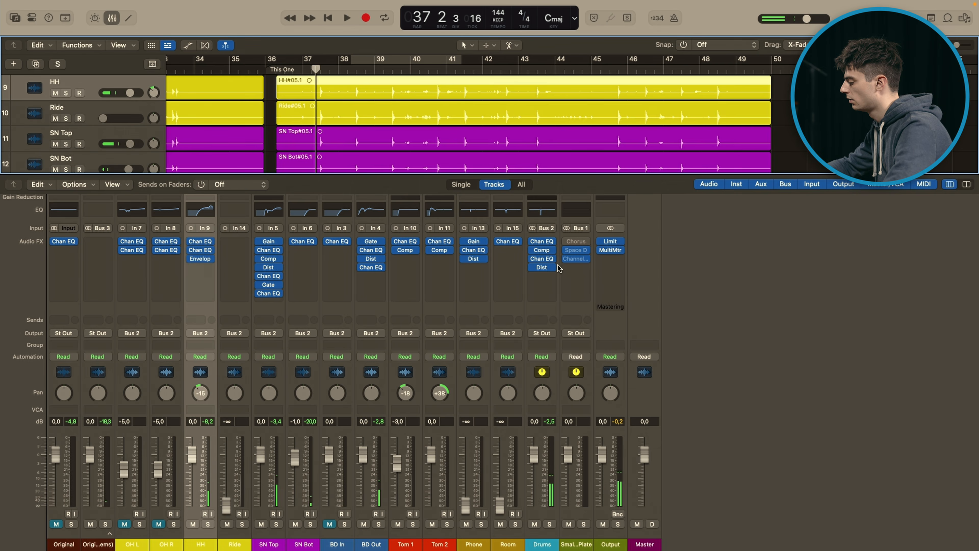
Step: Open the Output channel's MultiMeter, solo the Original track and play it in passes while watching its frequency spectrum in the analyzer
{"action": "left_click", "coordinate": [612, 250]}
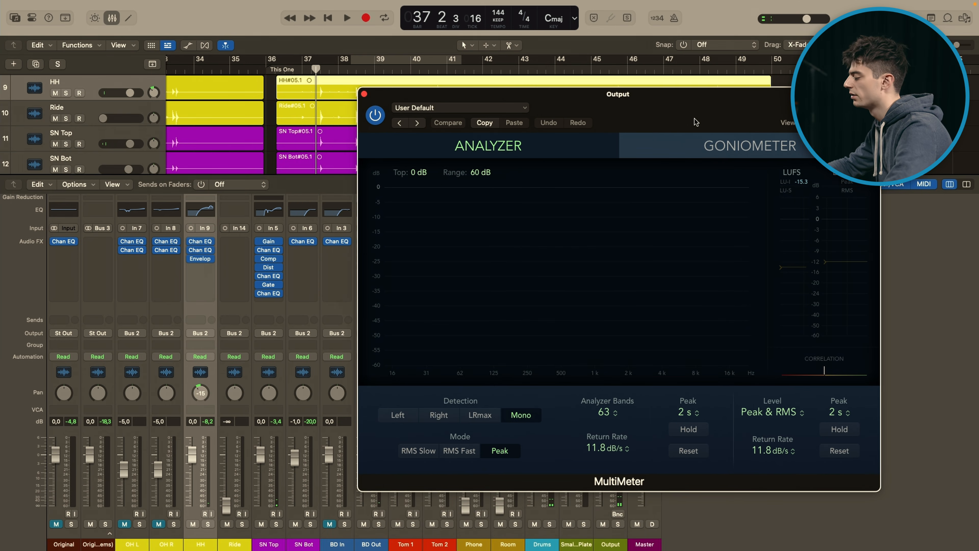
{"action": "left_click", "coordinate": [71, 524]}
{"action": "key", "text": "space"}
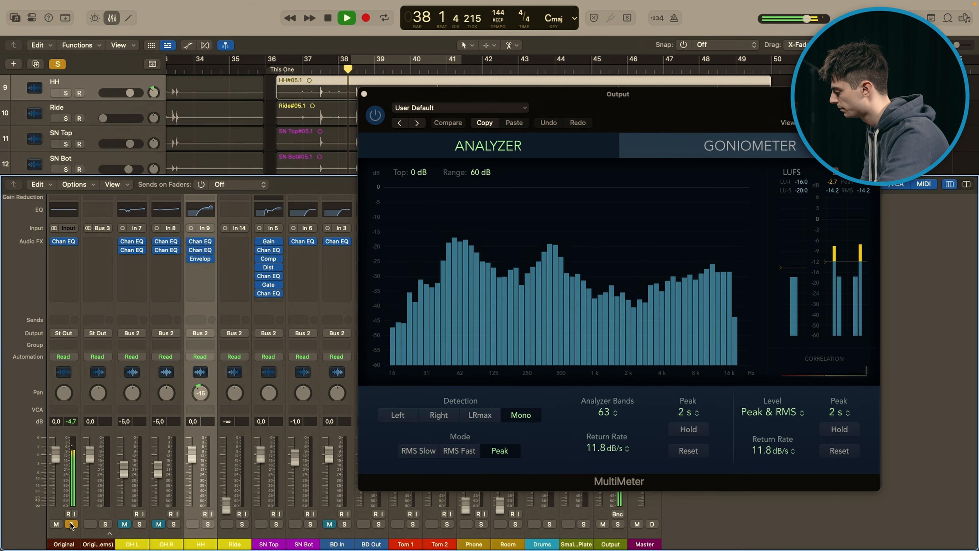
{"action": "key", "text": "space"}
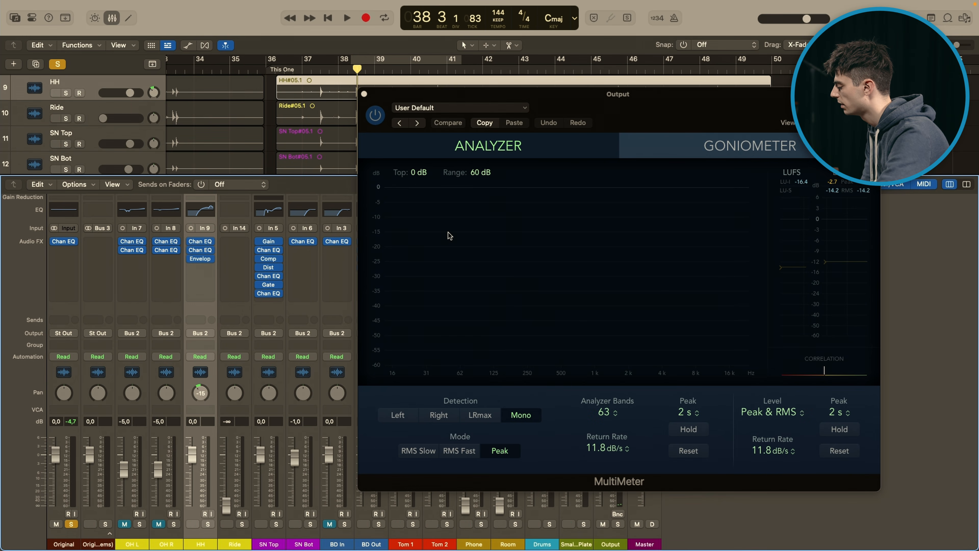
{"action": "key", "text": "space"}
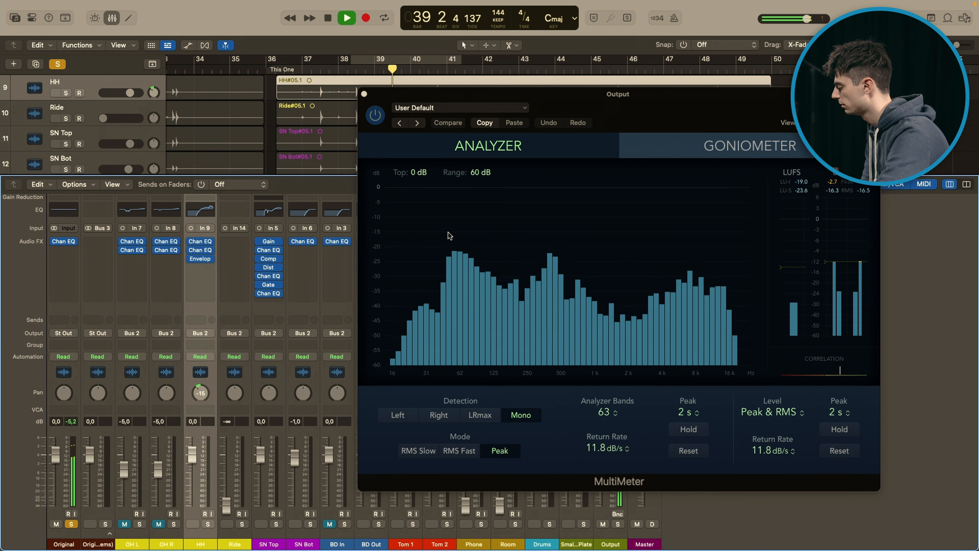
Step: Unsolo the Original track during playback, examine the drum mix's spectrum in the MultiMeter for comparison, then stop
{"action": "left_click", "coordinate": [71, 524]}
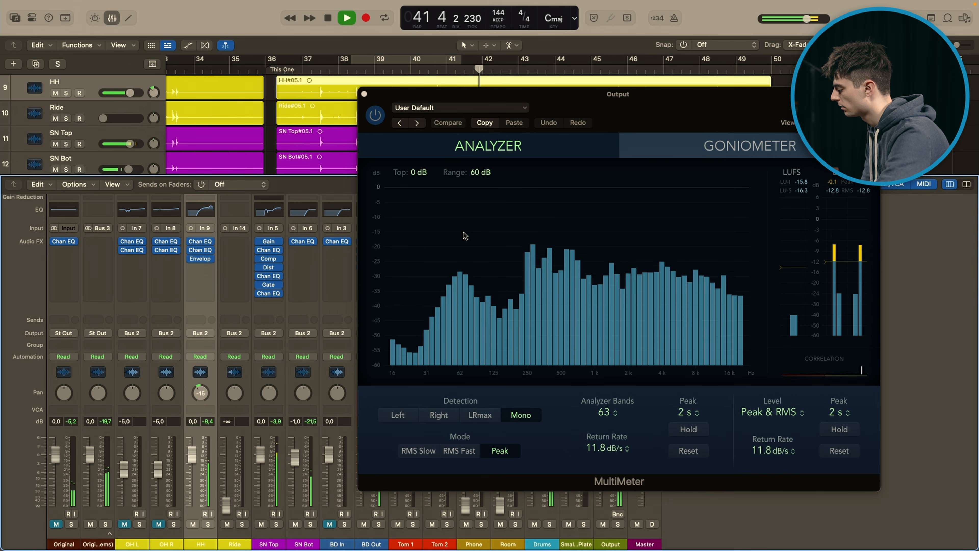
{"action": "key", "text": "e"}
{"action": "key", "text": "space"}
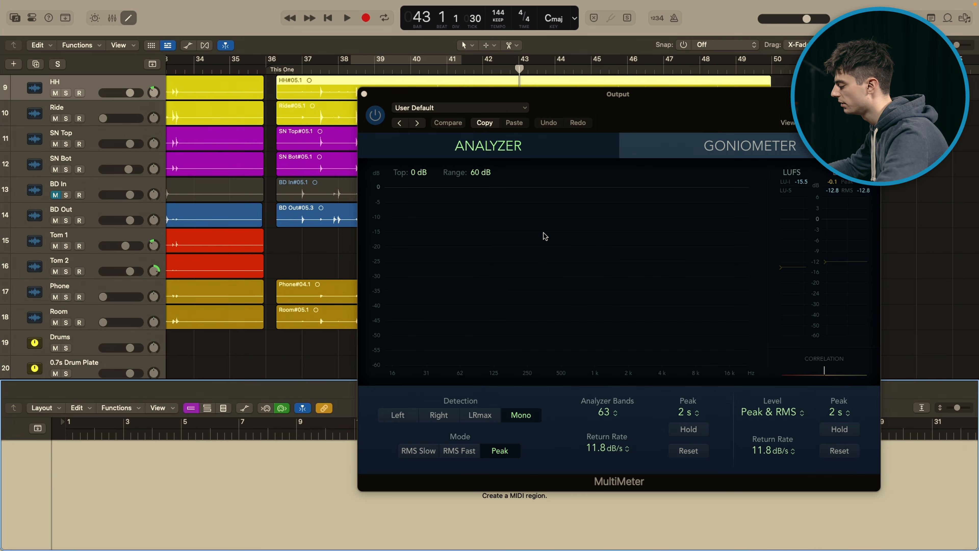
Step: Bring back the mixer, solo the Original track and play on from bar 43 to examine its spectrum, then stop and close the lower editor
{"action": "key", "text": "x"}
{"action": "key", "text": "x"}
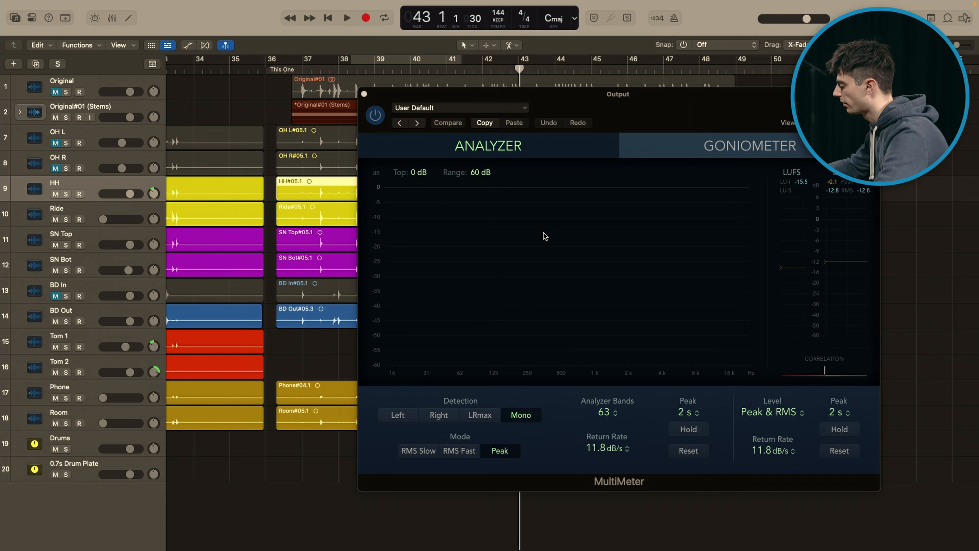
{"action": "key", "text": "x"}
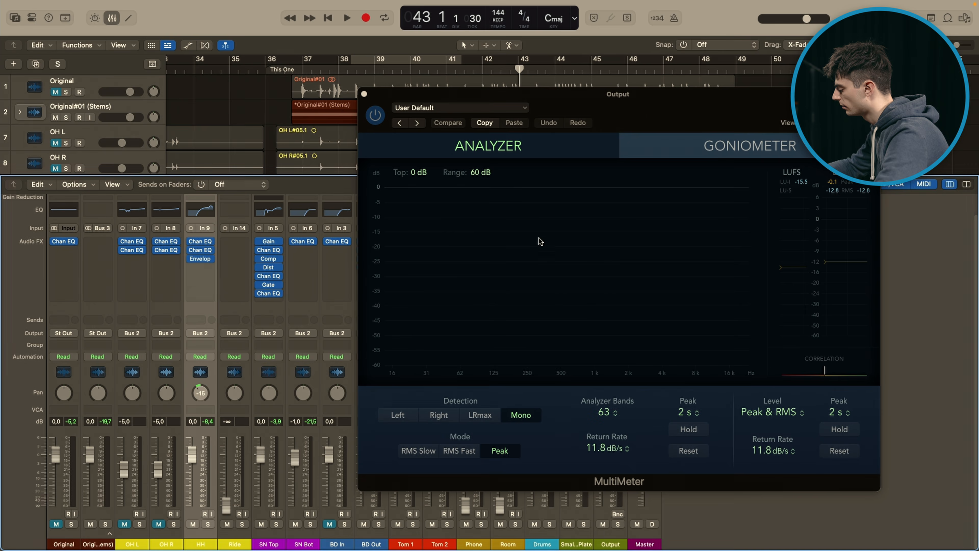
{"action": "left_click", "coordinate": [71, 524]}
{"action": "key", "text": "space"}
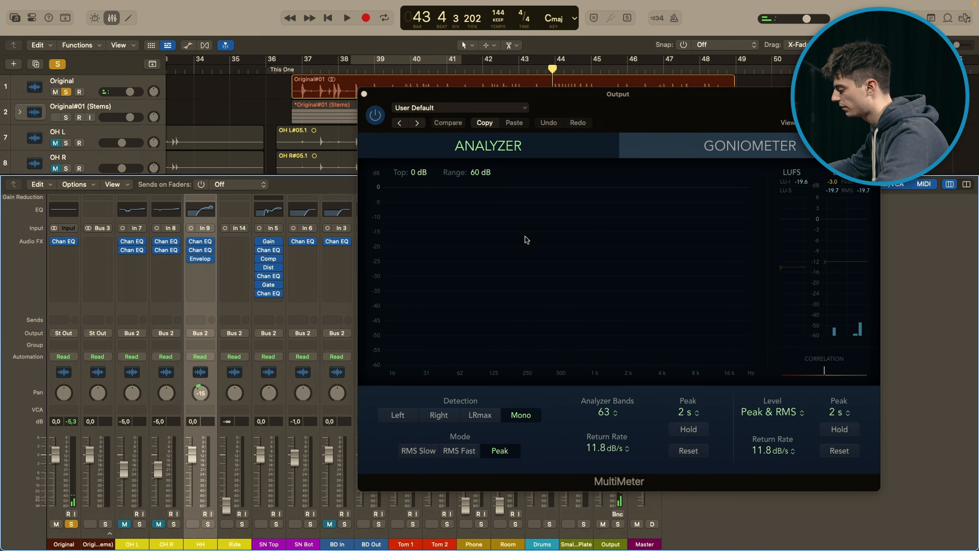
{"action": "key", "text": "space"}
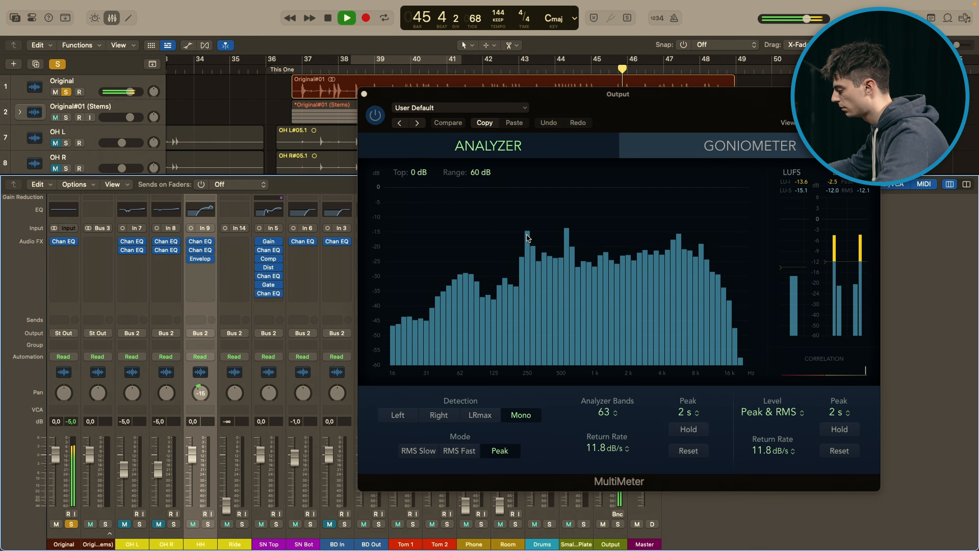
{"action": "key", "text": "p"}
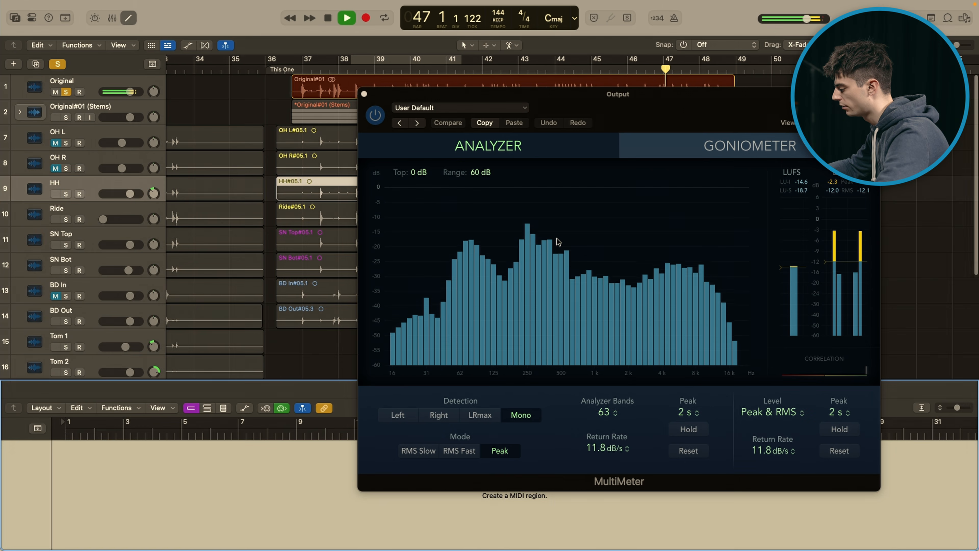
{"action": "key", "text": "space"}
{"action": "key", "text": "p"}
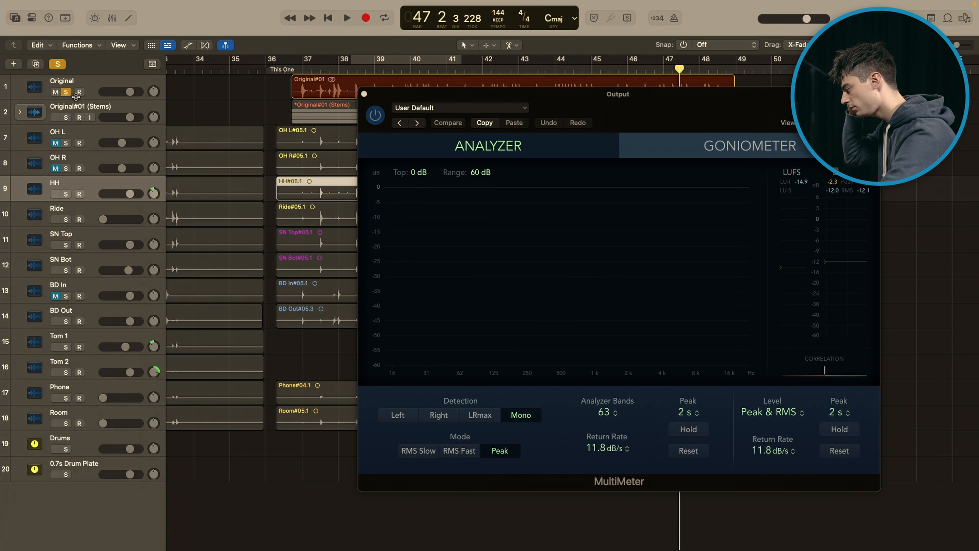
Step: Unsolo the Original track, return the playhead to bar 37, and play the drum mix in two passes while examining its spectrum, then stop
{"action": "left_click", "coordinate": [66, 93]}
{"action": "left_click", "coordinate": [313, 69]}
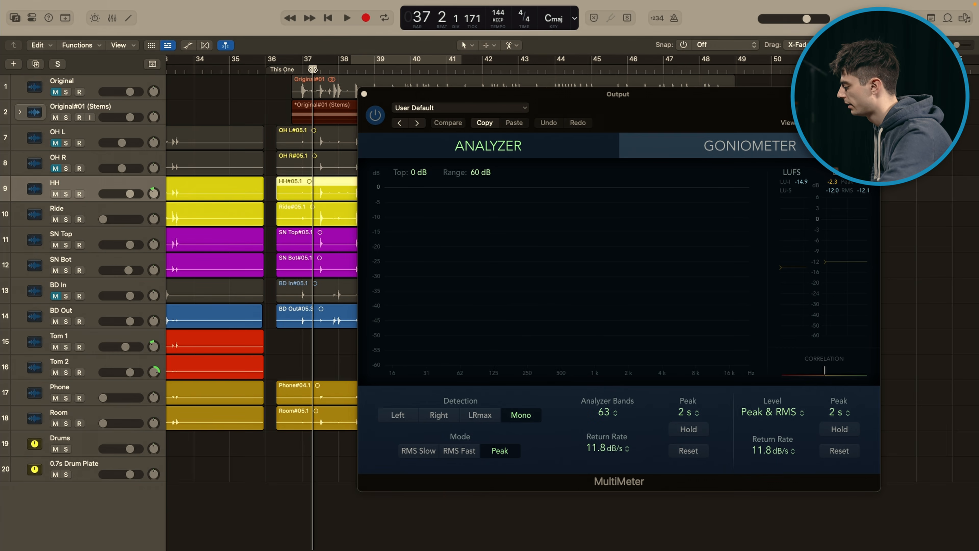
{"action": "key", "text": "space"}
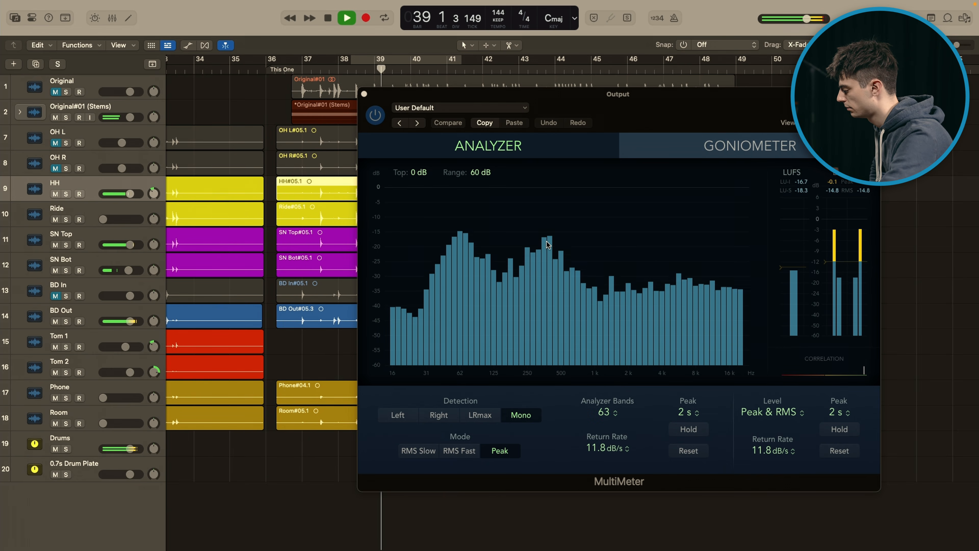
{"action": "key", "text": "space"}
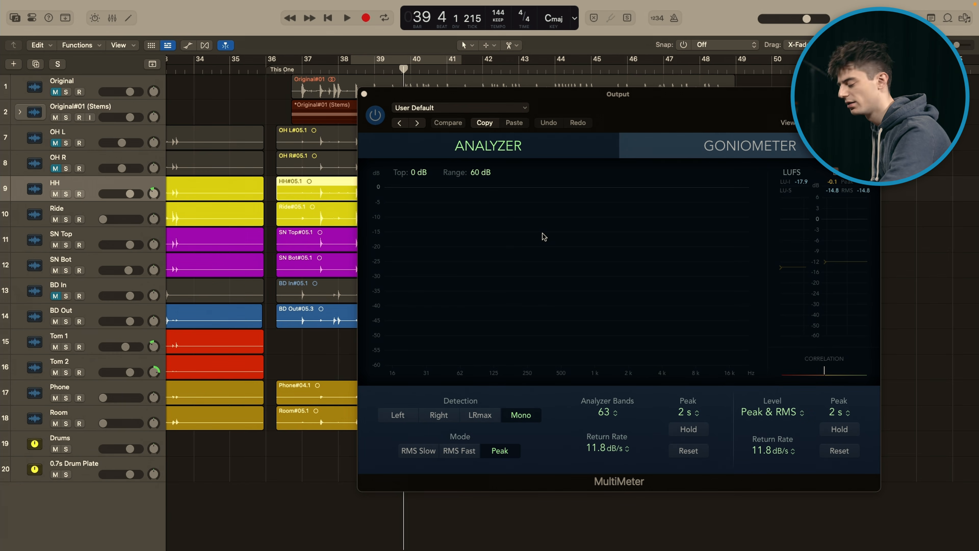
{"action": "key", "text": "space"}
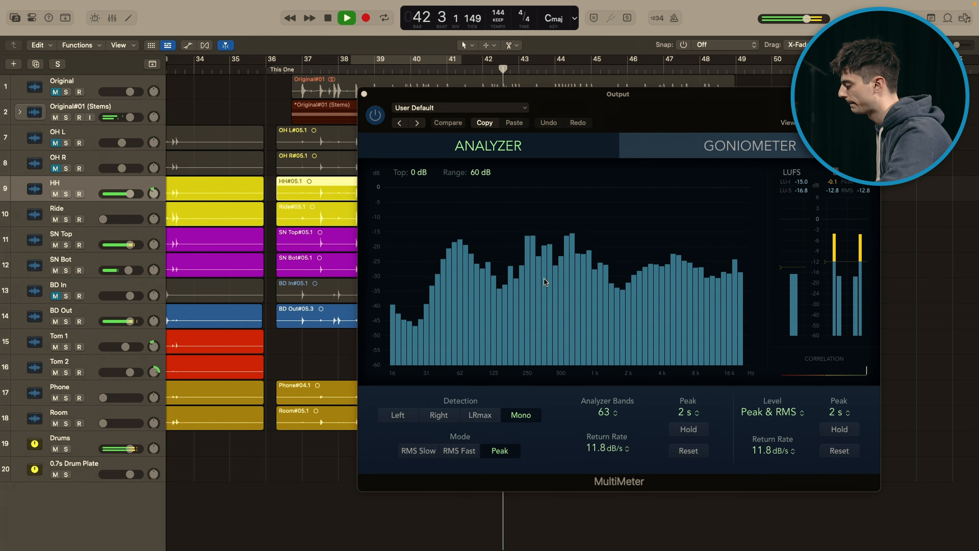
{"action": "key", "text": "space"}
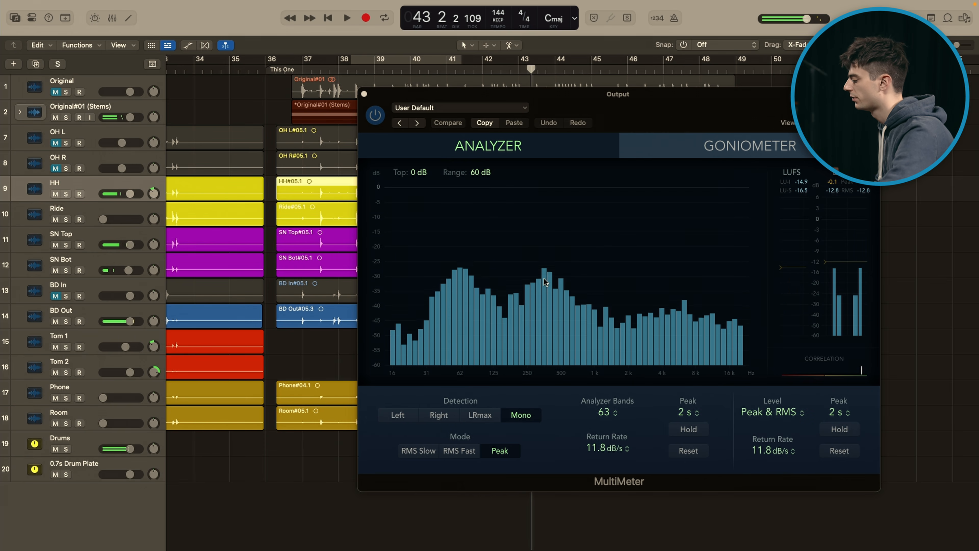